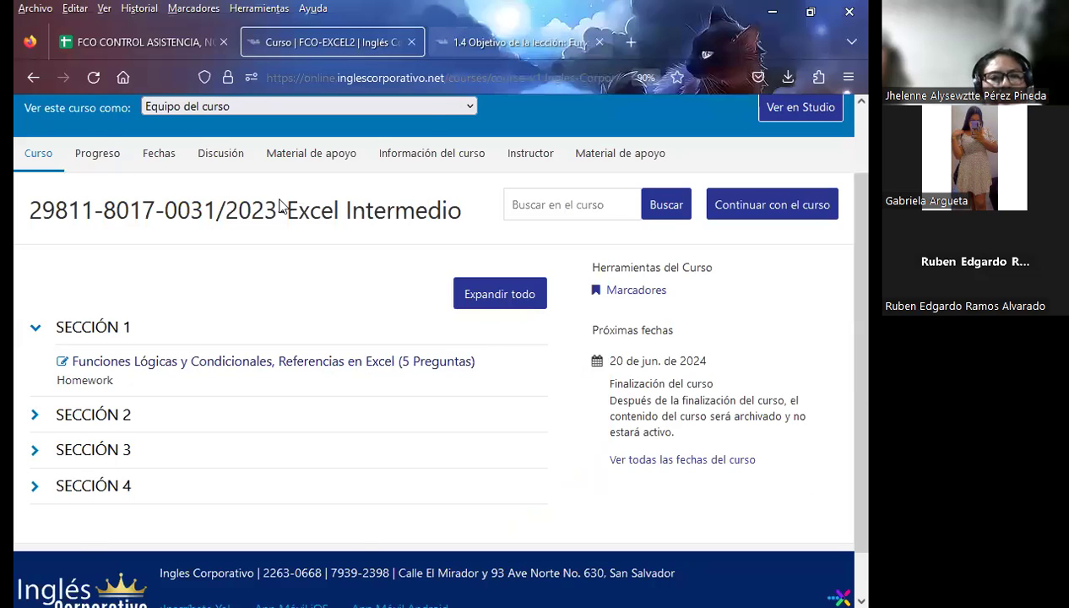
- Reload the lesson 1.4 page and scroll through its SUMAR.SI explanation and example formula
key(ctrl+Tab)
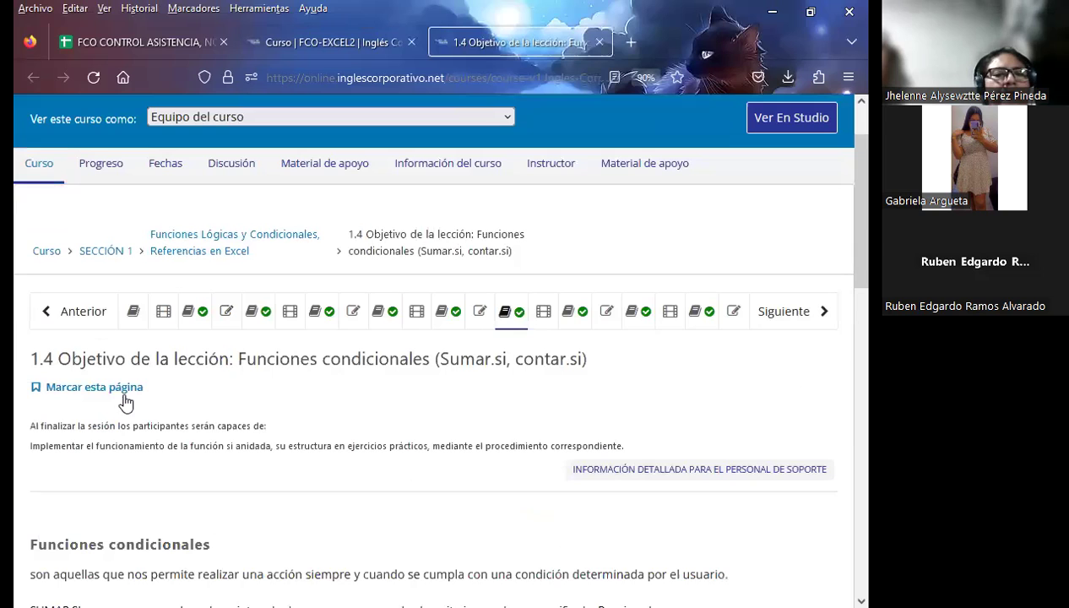
key(F5)
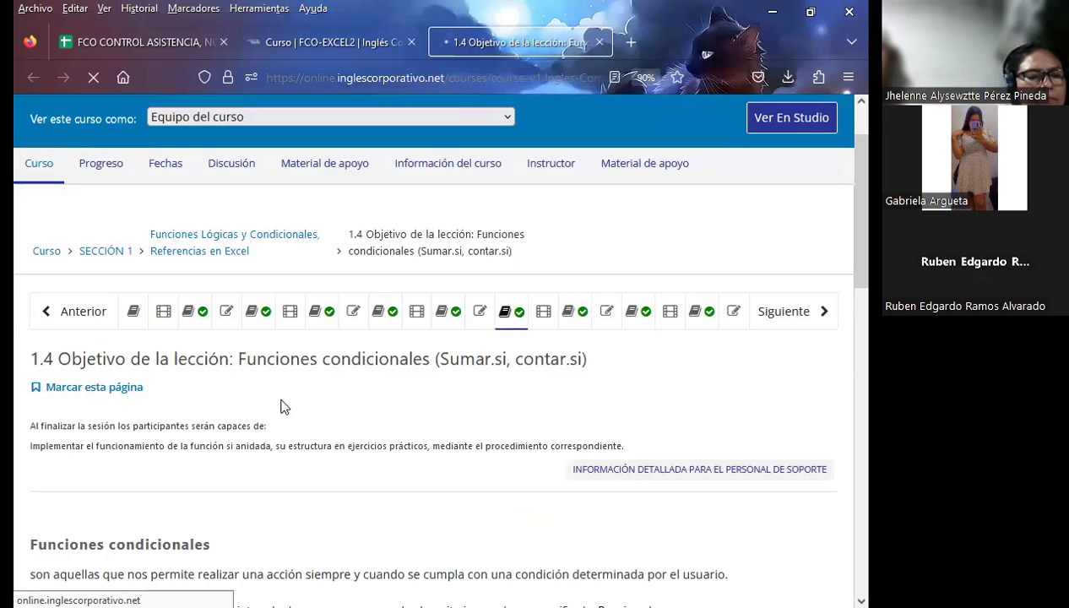
scroll(338, 414, down, 2)
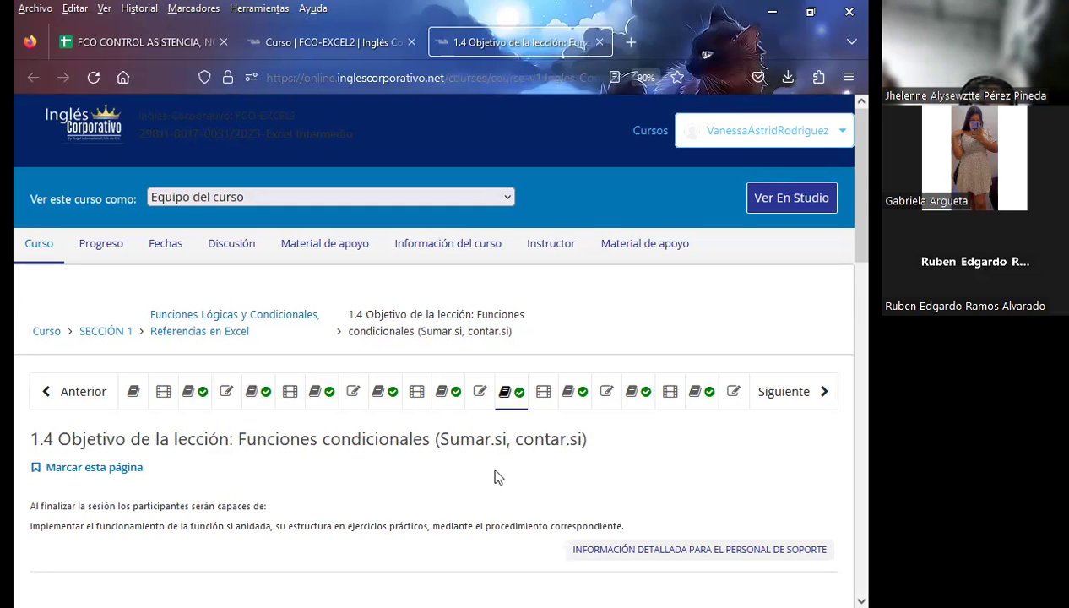
scroll(498, 477, down, 2)
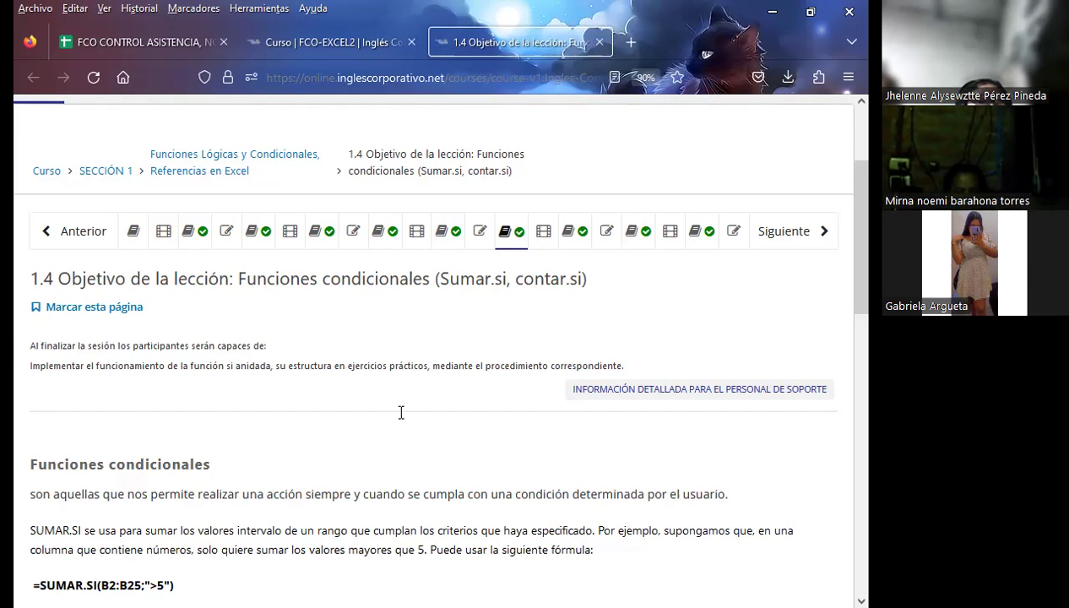
scroll(401, 412, up, 2)
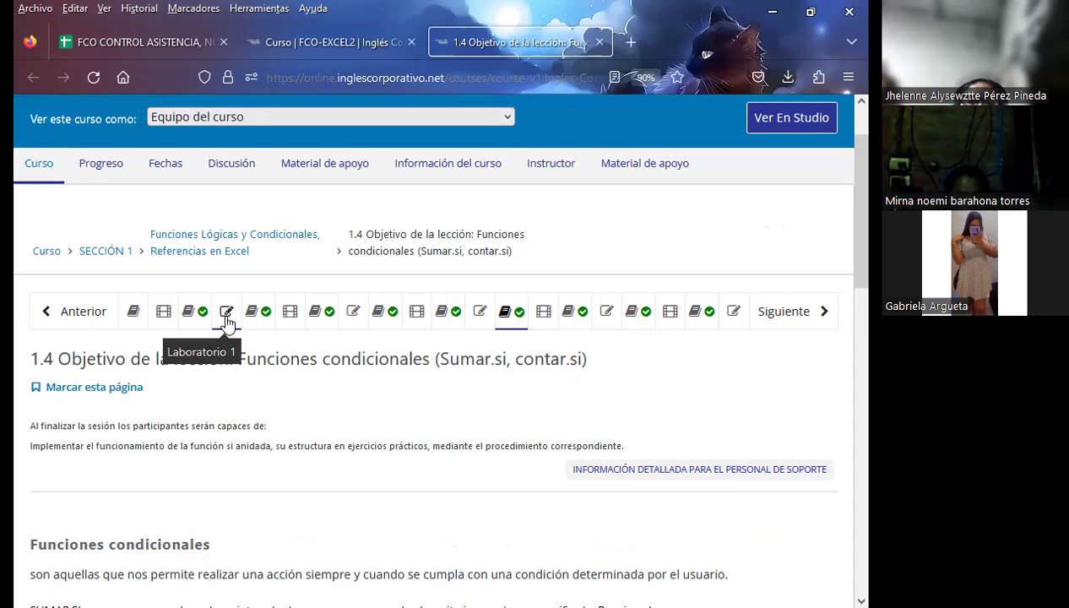
- Open the graded Laboratorio 2 quiz and scroll through its SI function questions
click(352, 317)
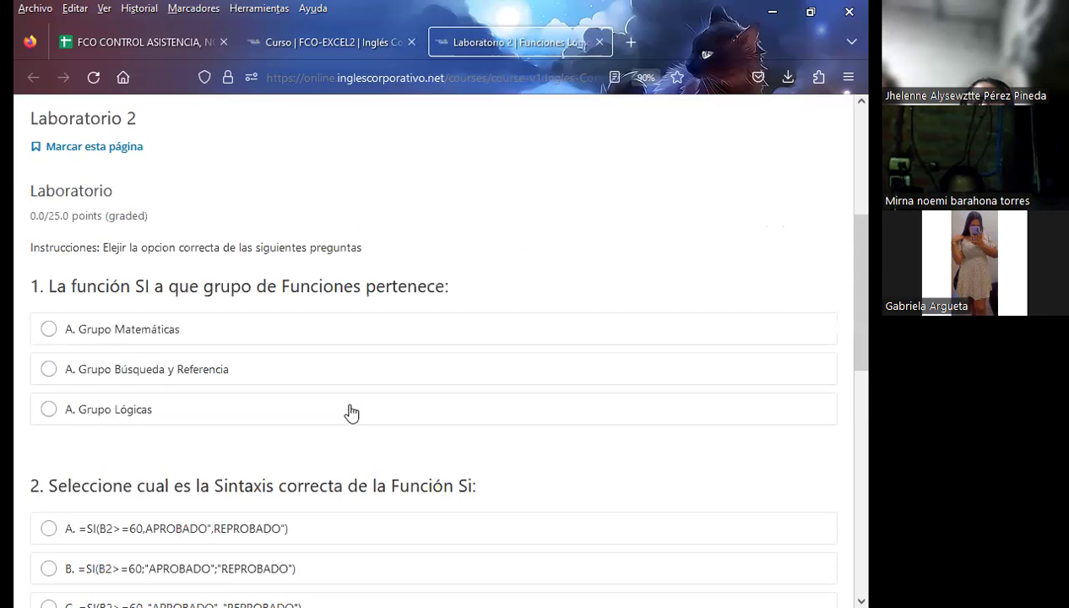
scroll(351, 411, down, 2)
scroll(349, 410, up, 6)
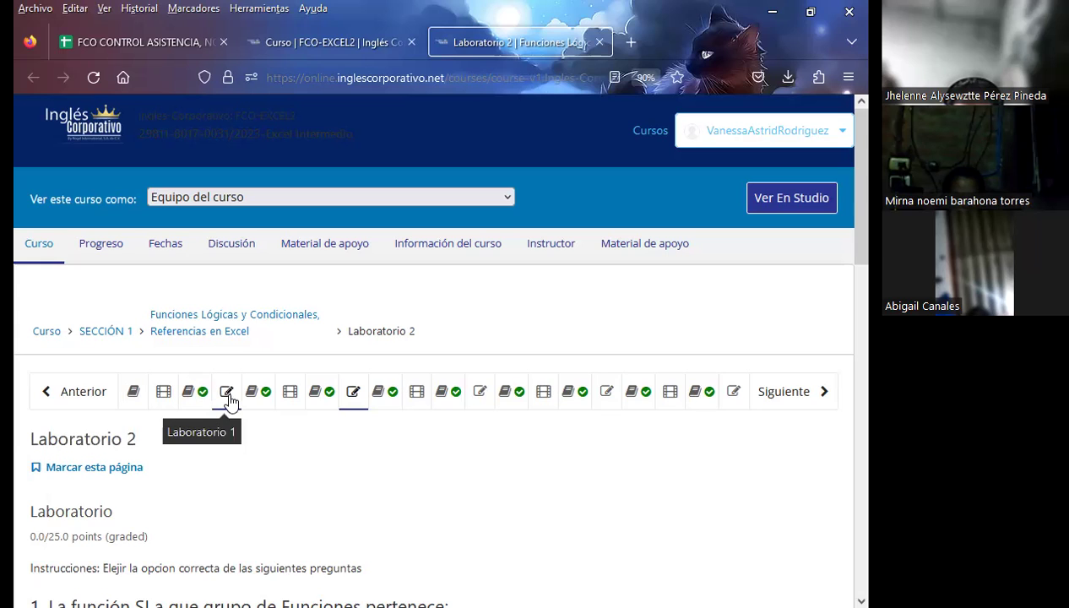
- Go to the Laboratorio 1 unit, then switch over to the Excel class slideshow
click(228, 397)
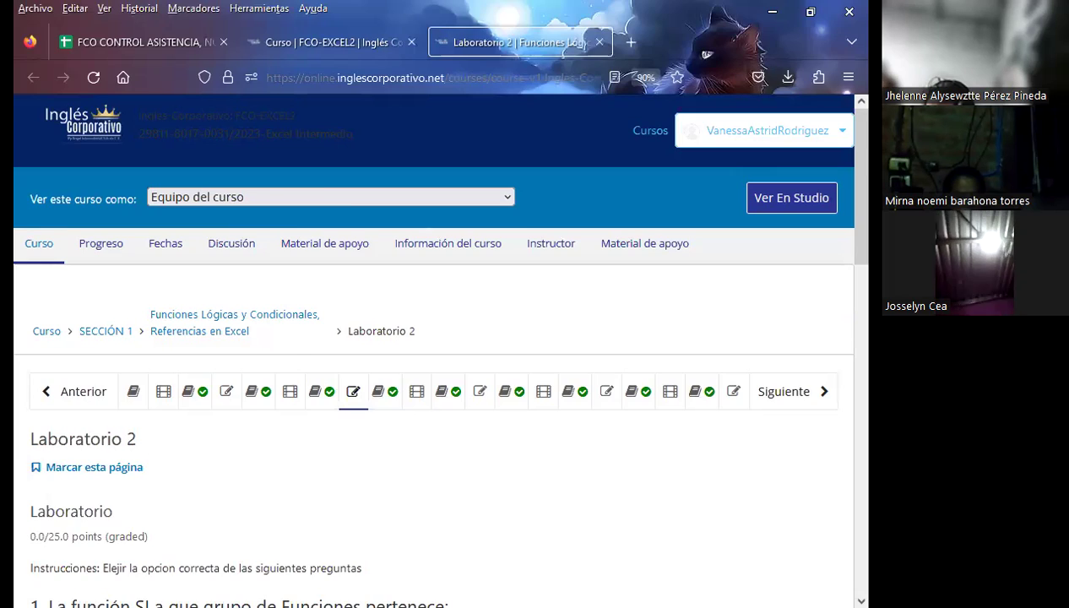
key(alt+Tab)
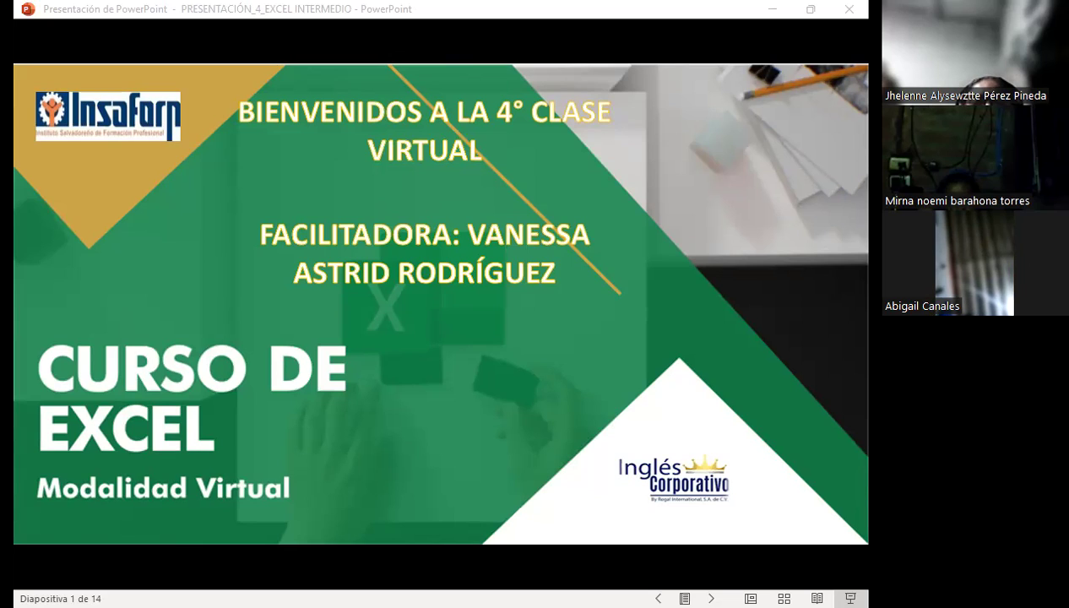
- Advance the slideshow past the SESIÓN: 4 slide to slide 3, the AGENDA
click(594, 410)
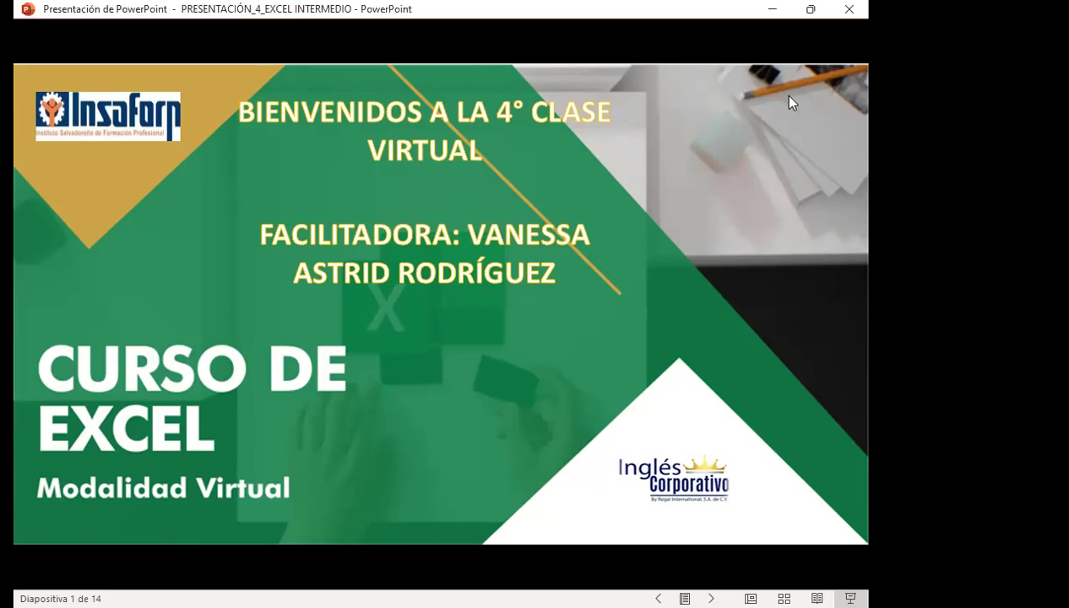
key(Right)
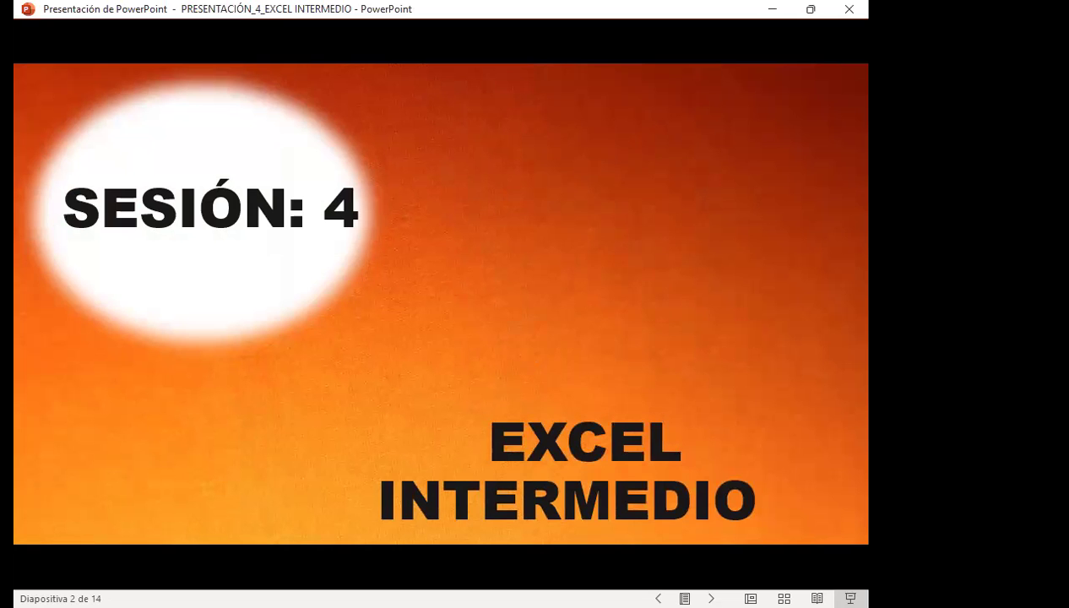
key(Right)
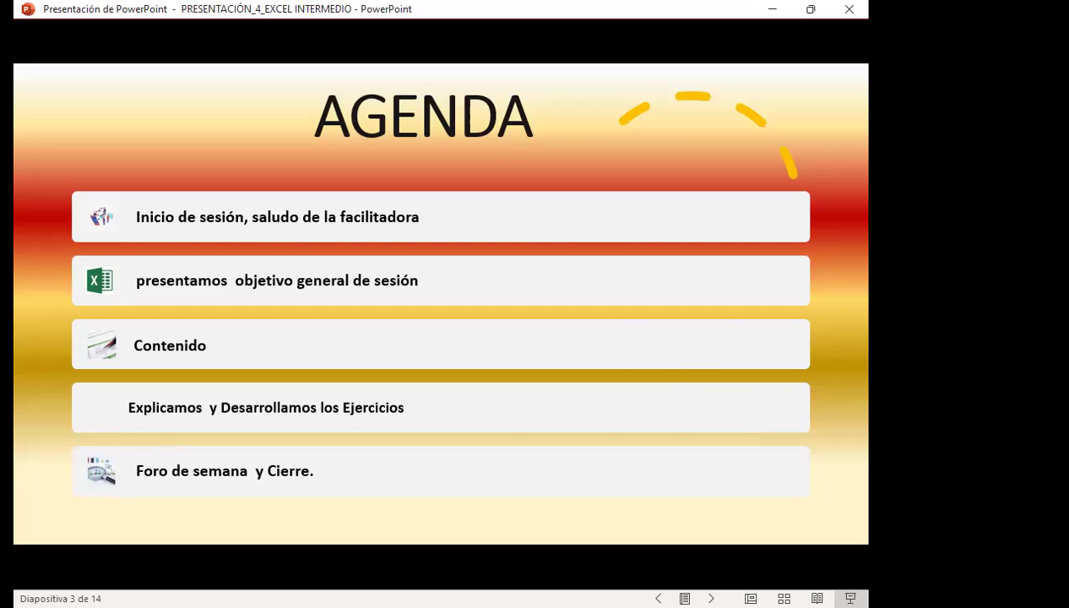
- Advance to slide 4, Objetivo general de la sesión, on Excel conditional functions
key(Right)
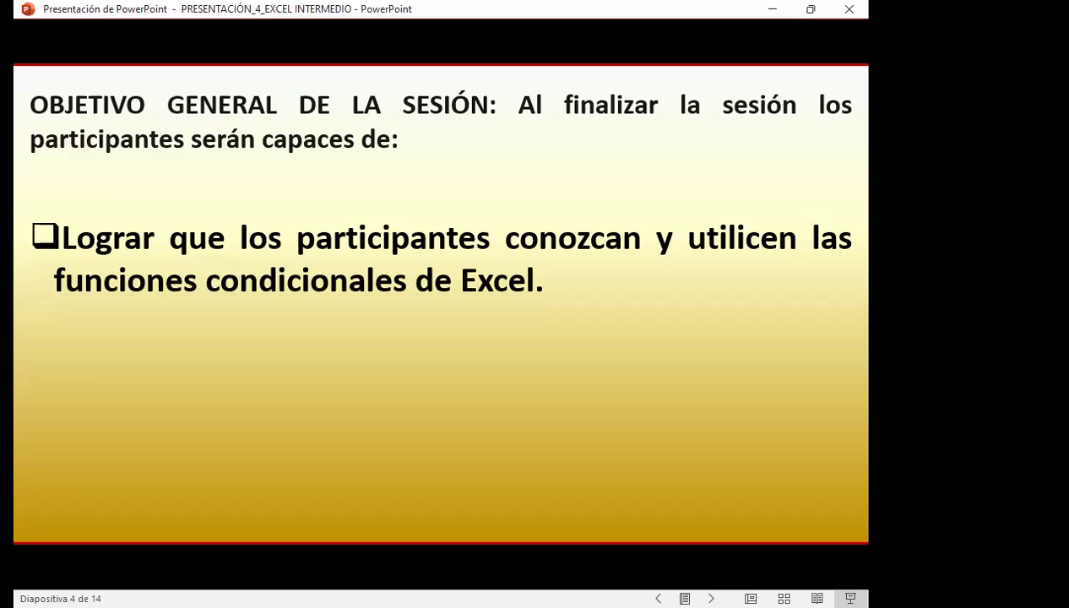
- Advance the slideshow toward slide 5 on the SUMAR.SI function
key(Right)
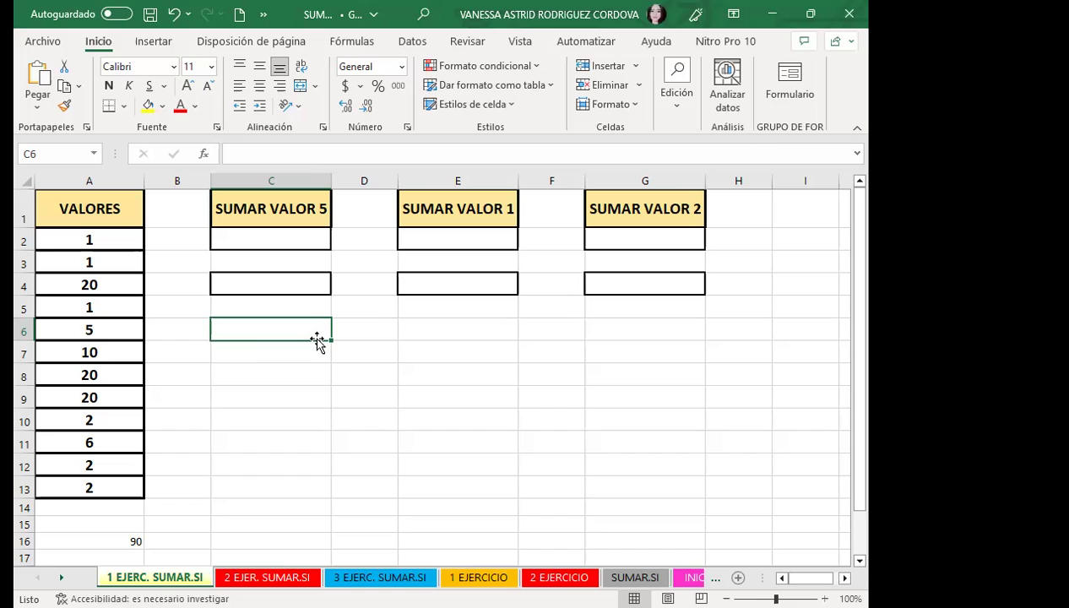
click(361, 385)
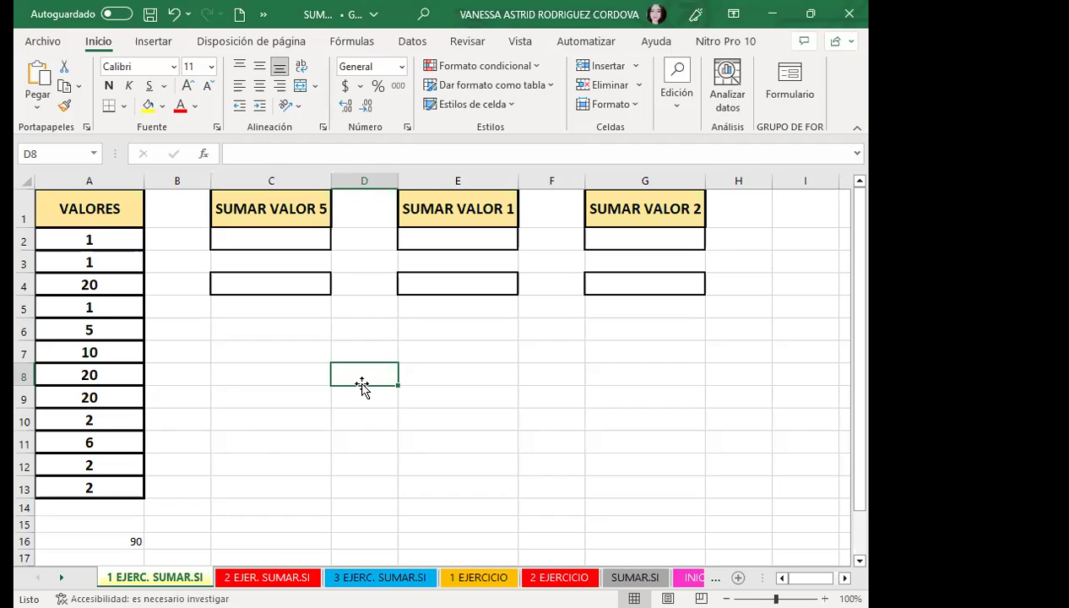
click(266, 237)
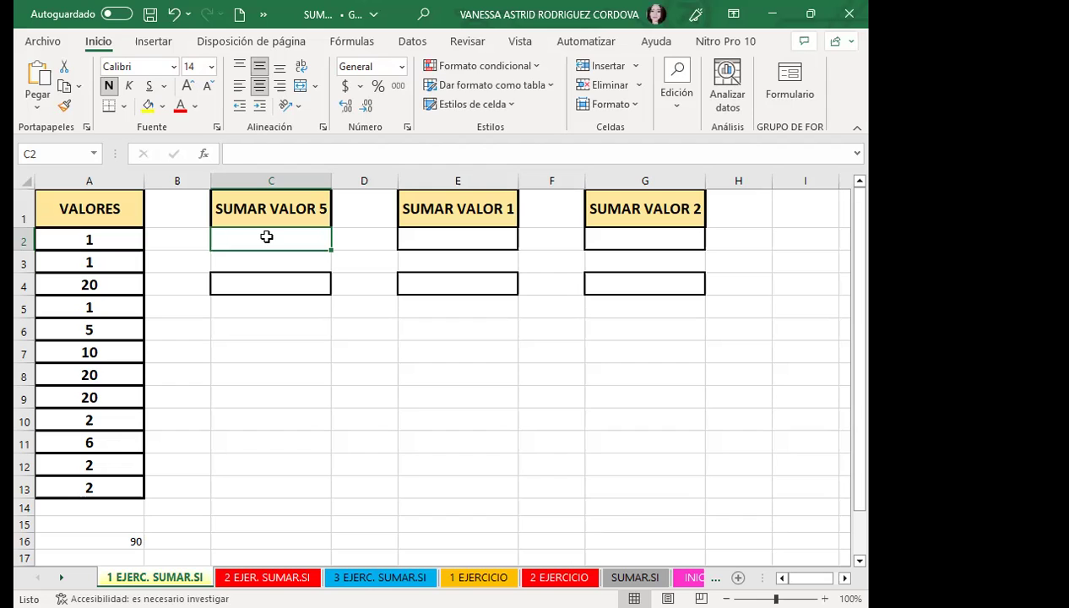
- Enter =SUMAR.SI(A2:A13;5) in C2 so it returns 5, then point out the 5 in A6
text(=)
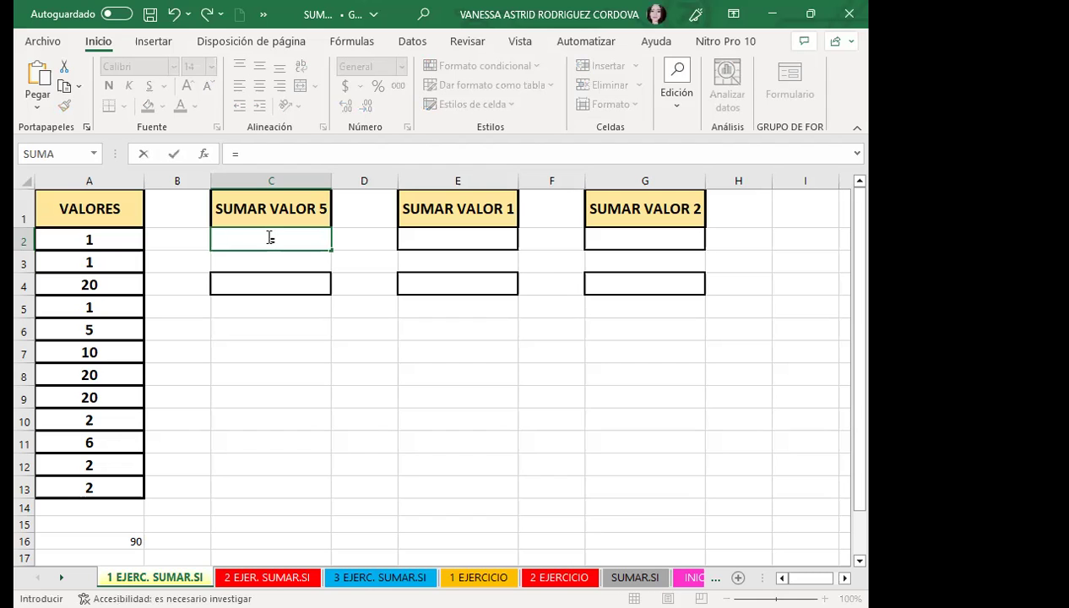
text(S)
text(UMAR)
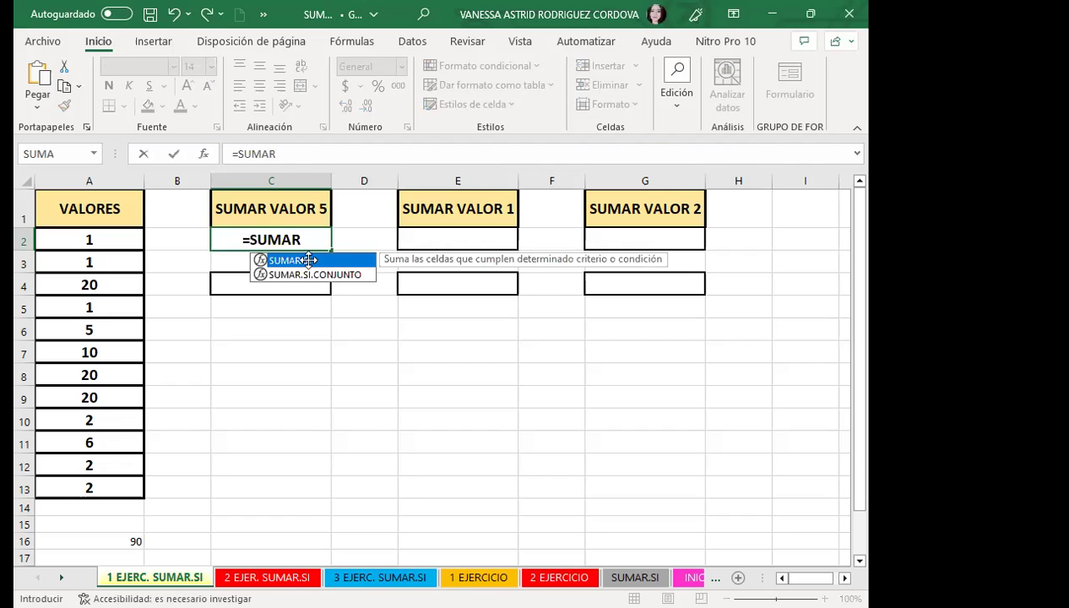
double_click(309, 263)
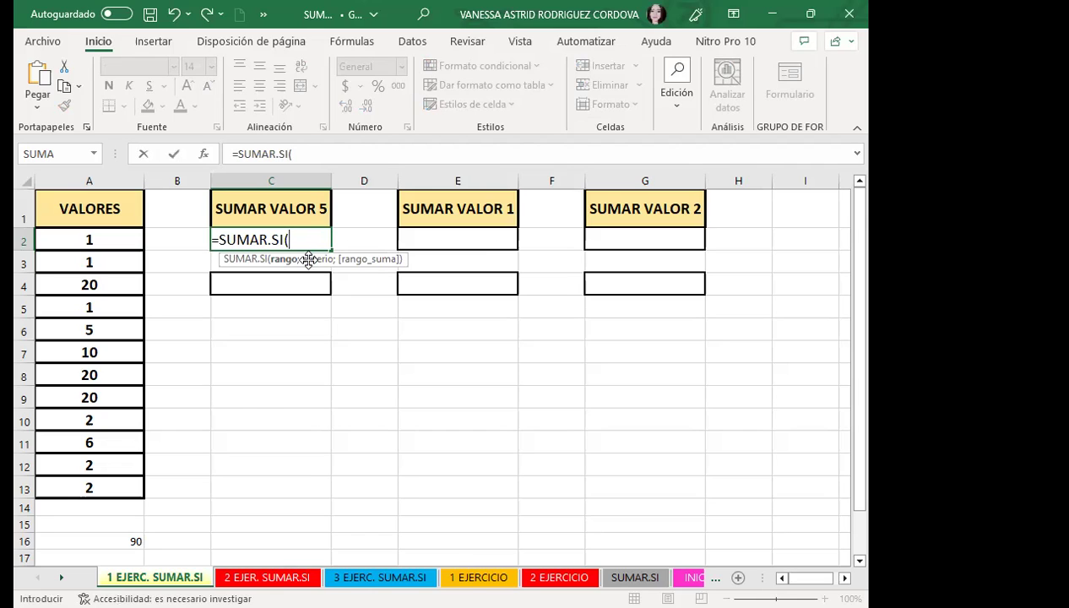
drag(116, 241, 142, 490)
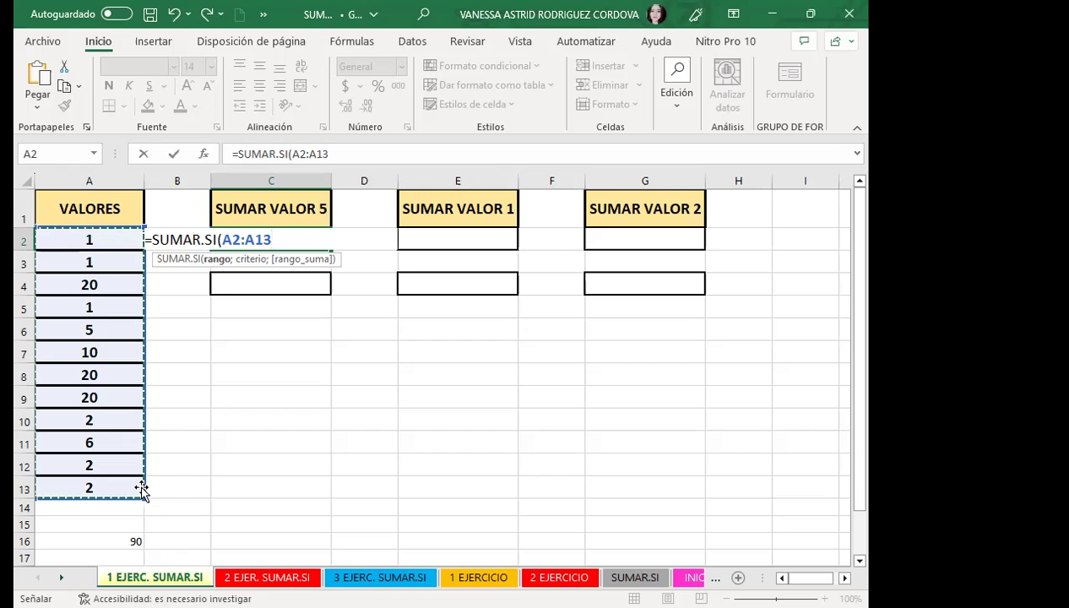
text(;)
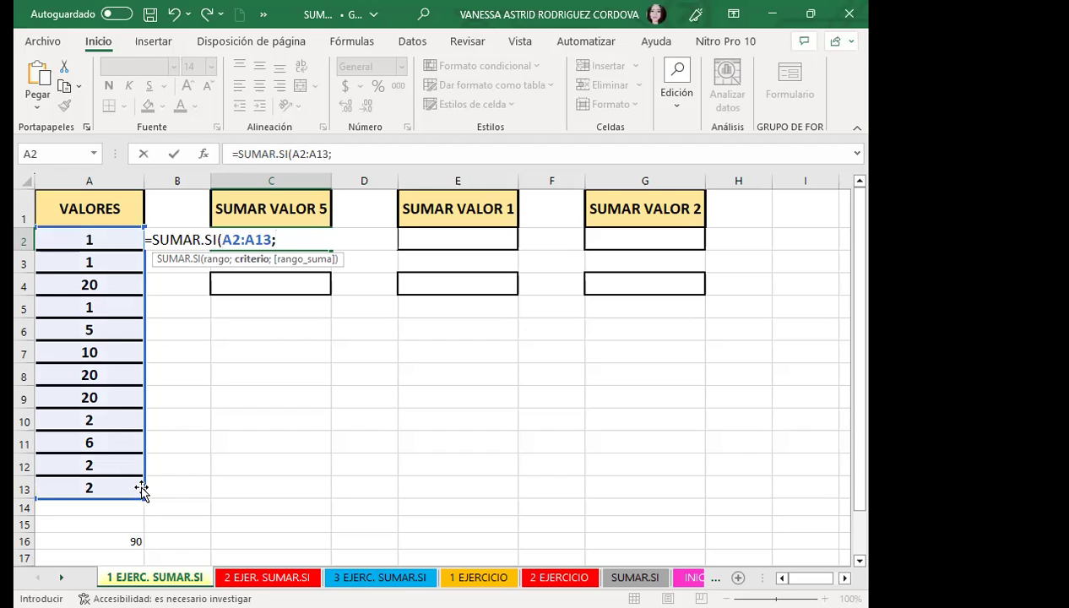
text(5)
key(Return)
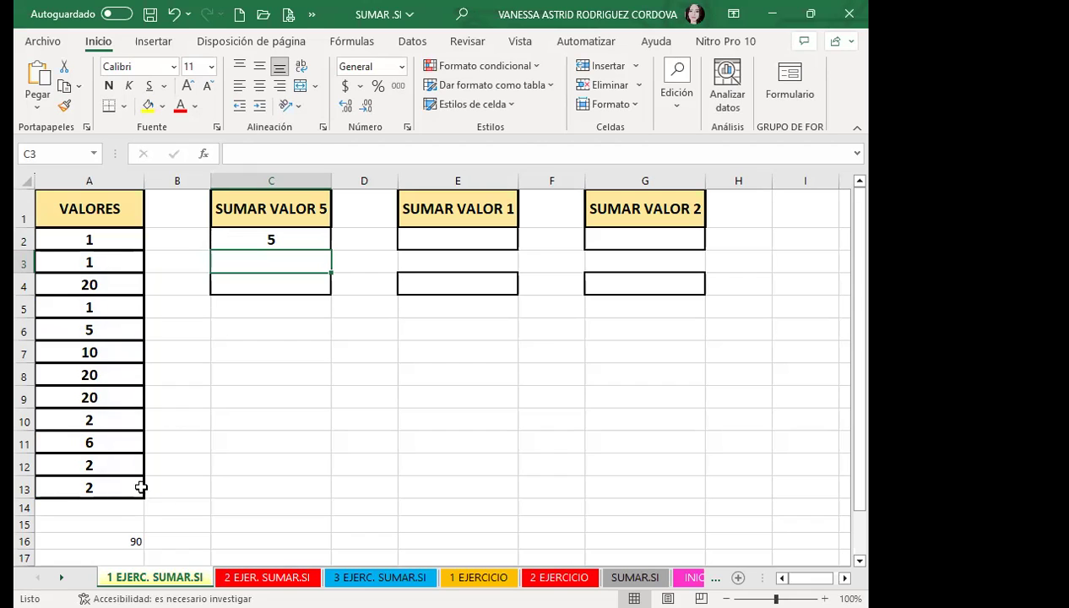
scroll(76, 329, down, 1)
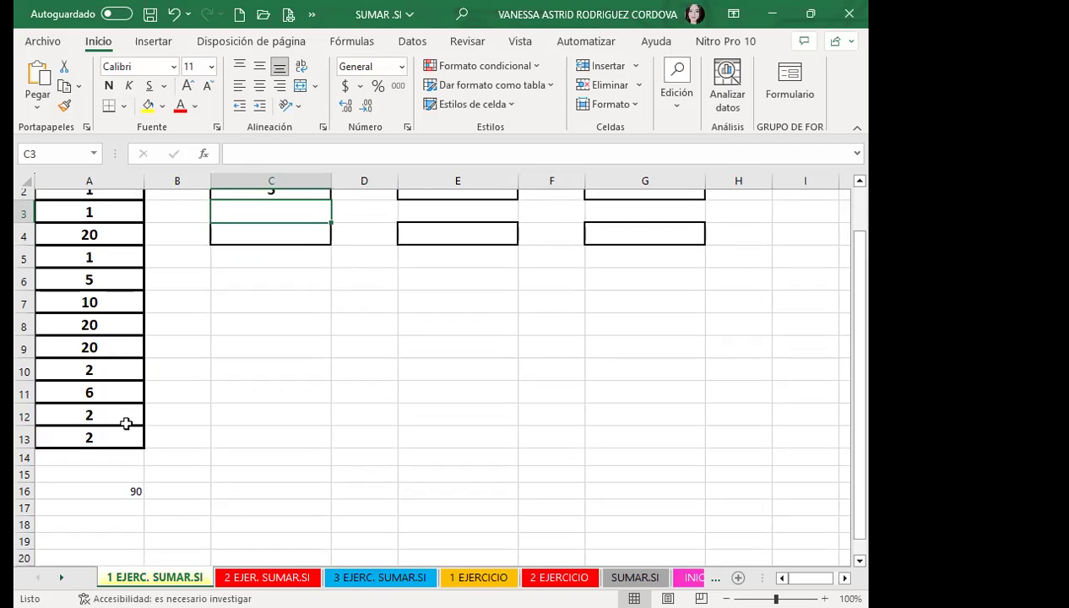
scroll(126, 413, up, 1)
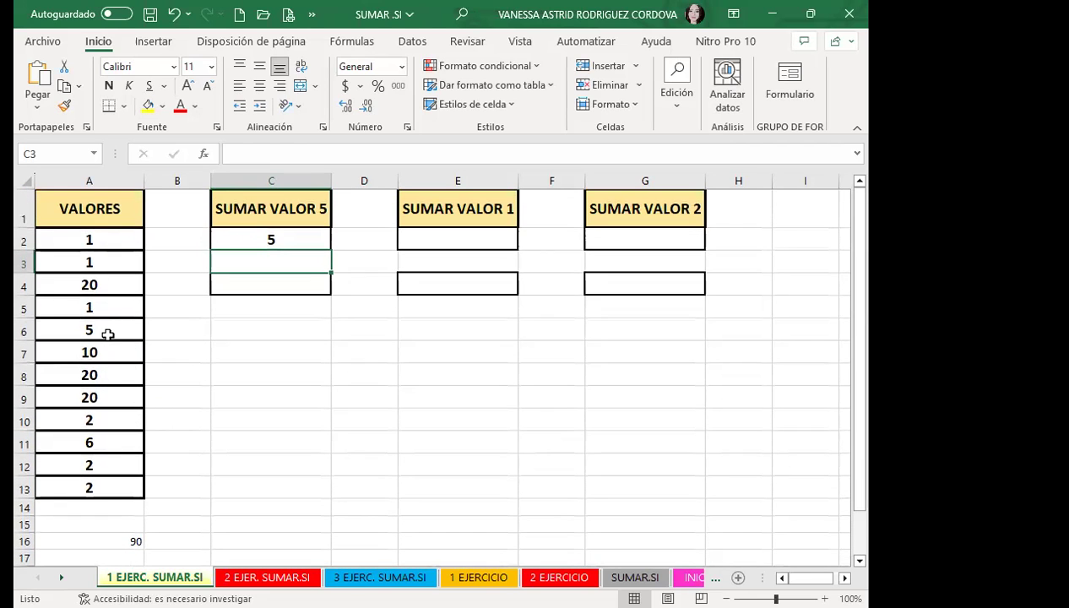
click(108, 335)
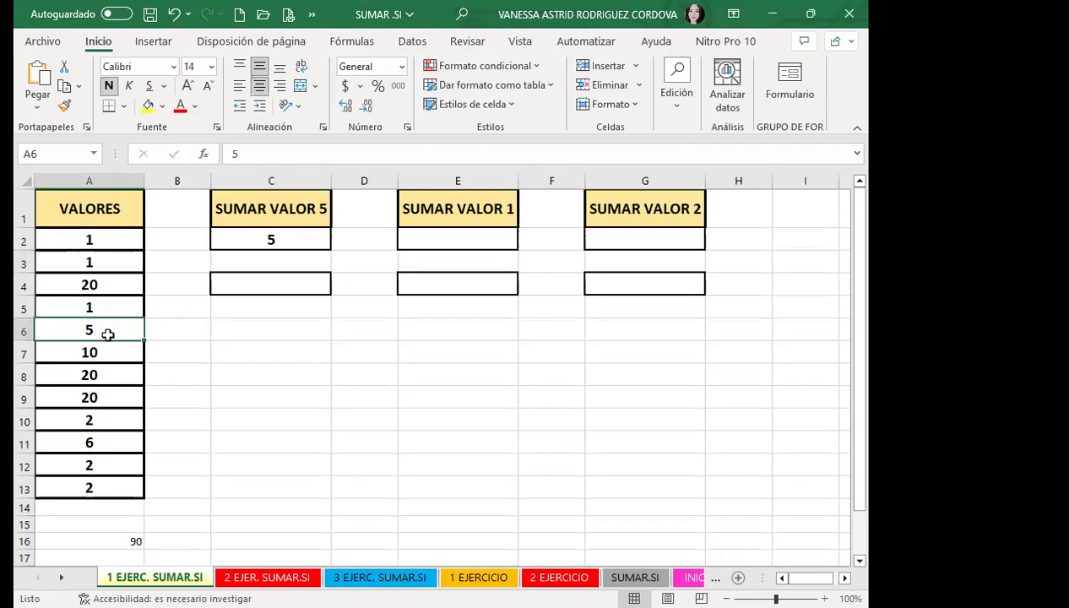
click(100, 282)
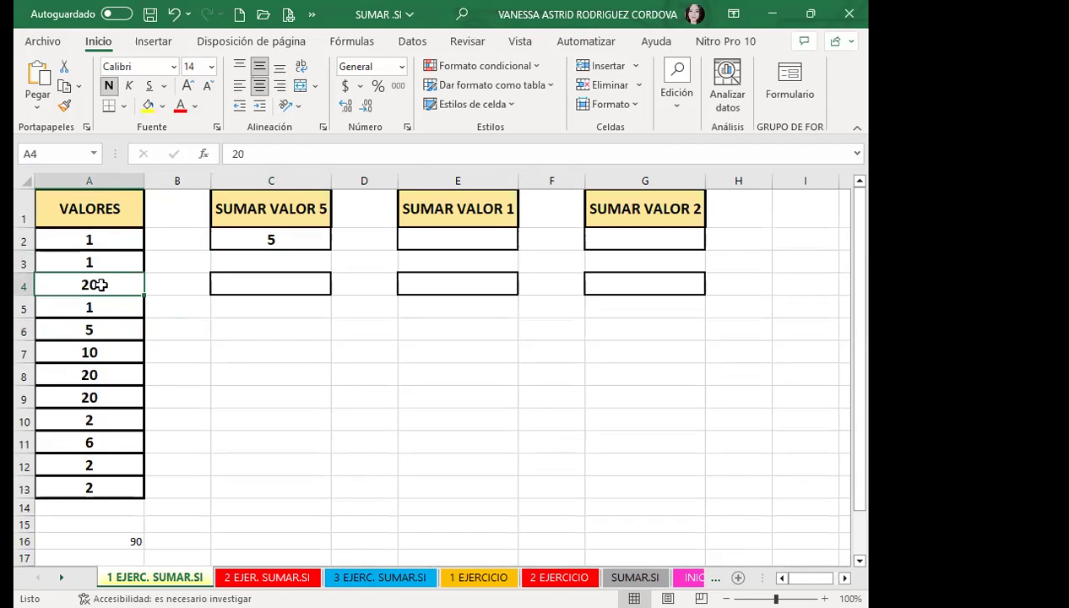
click(110, 267)
text(5)
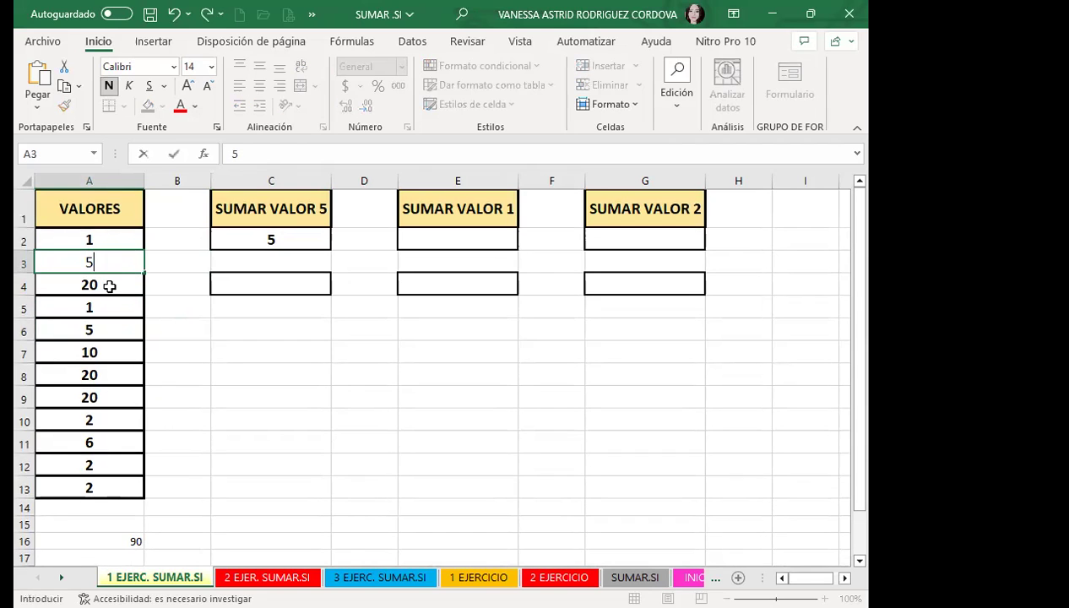
click(108, 301)
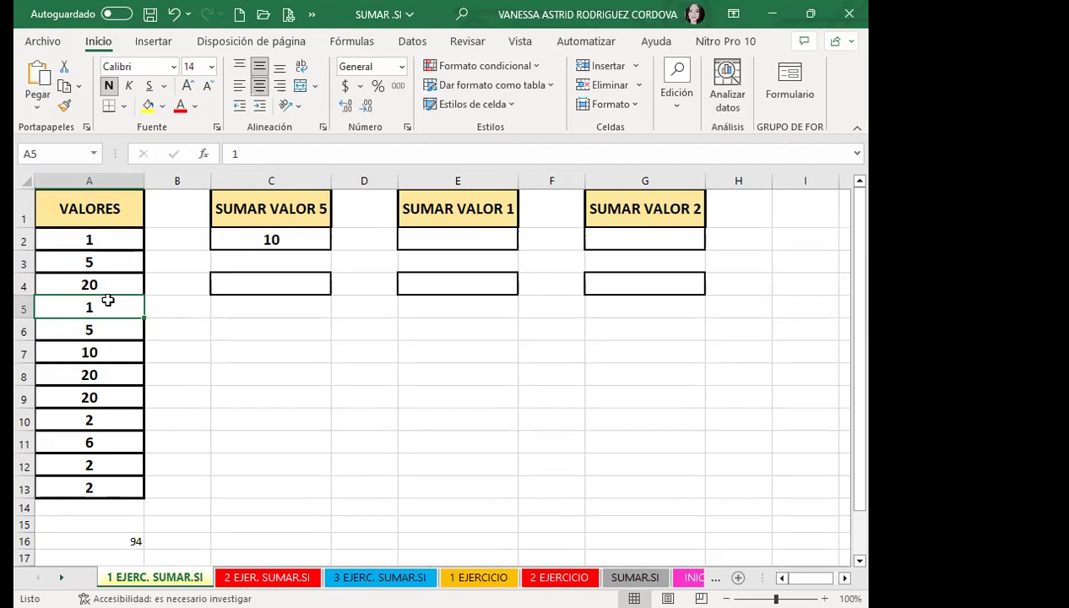
drag(108, 301, 102, 267)
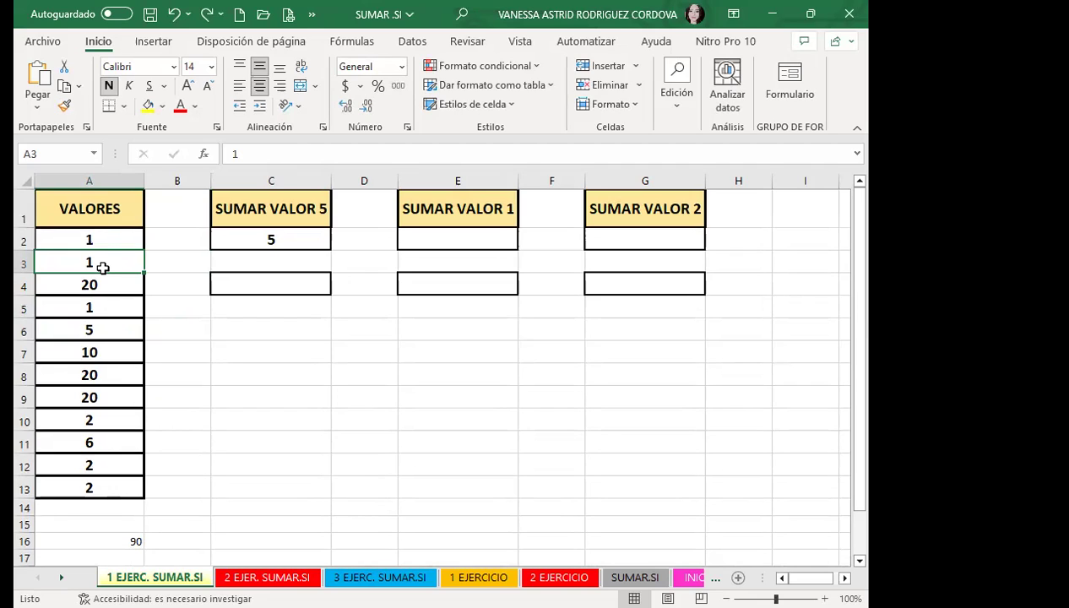
click(296, 242)
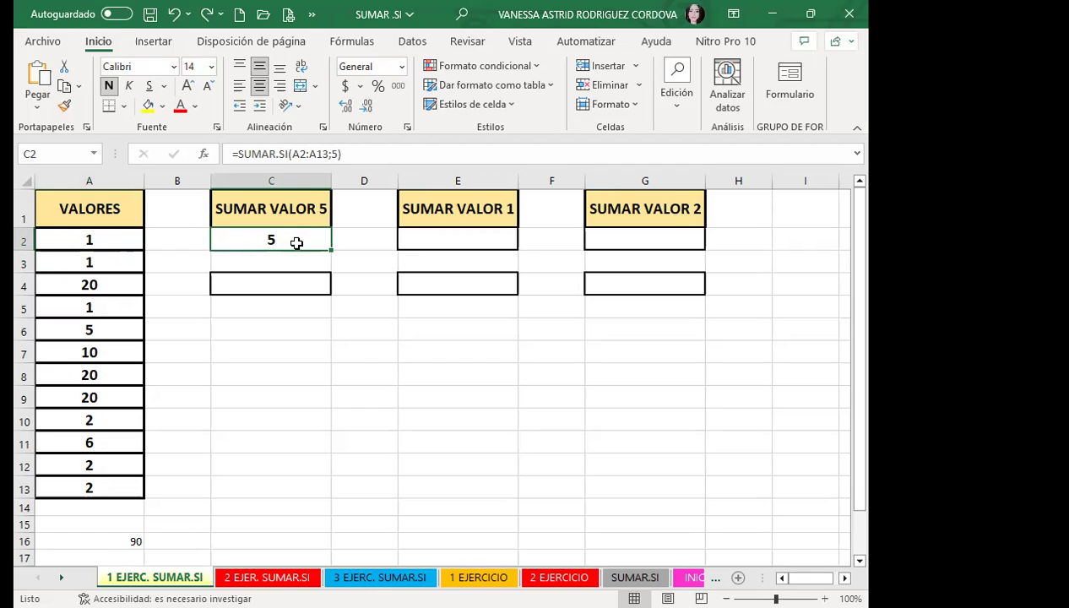
- Enter =SUMAR.SI(A2:A13;1) in E2, returning 3, and check the 1s in A2, A3 and A5
click(450, 244)
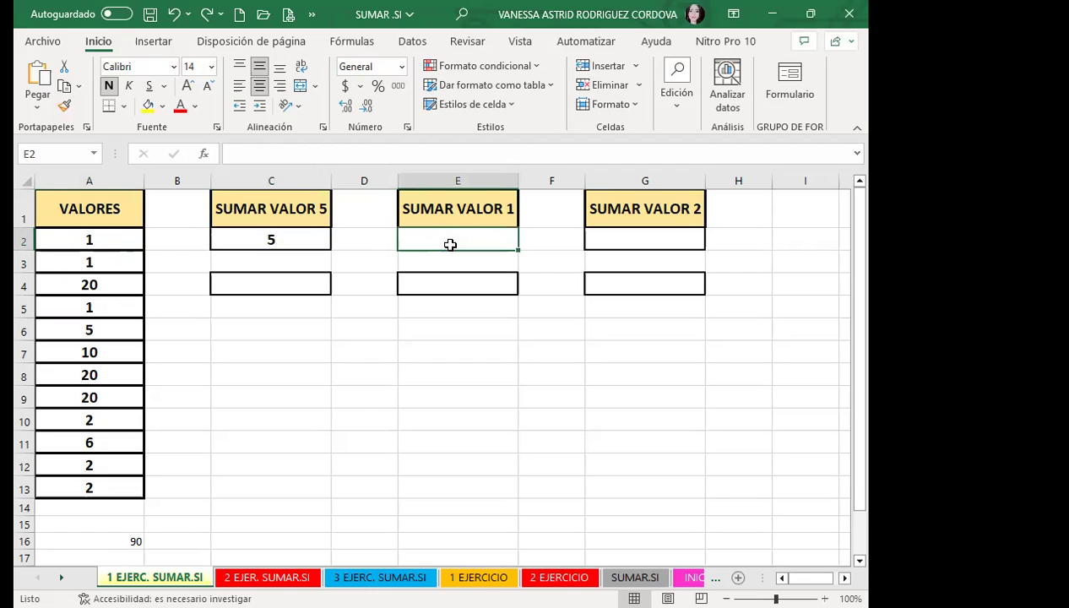
text(=)
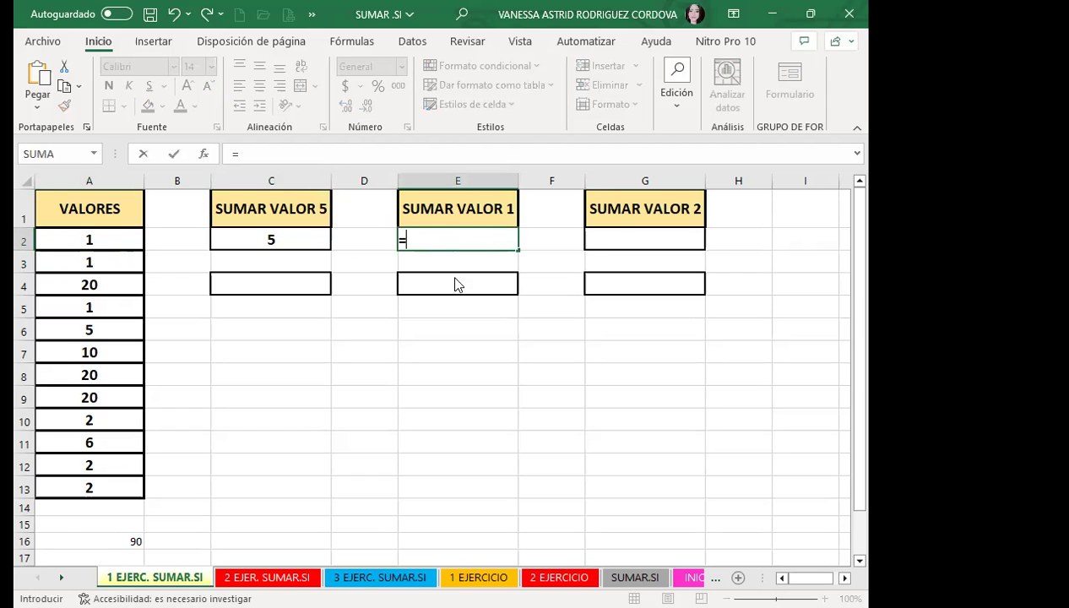
text(SUMAR)
double_click(467, 262)
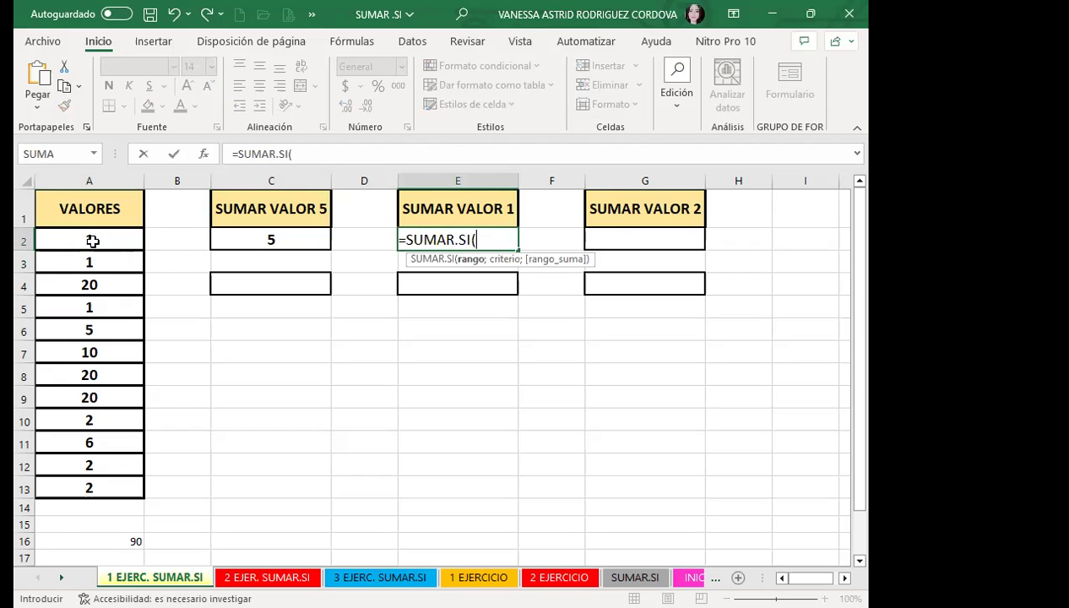
click(103, 240)
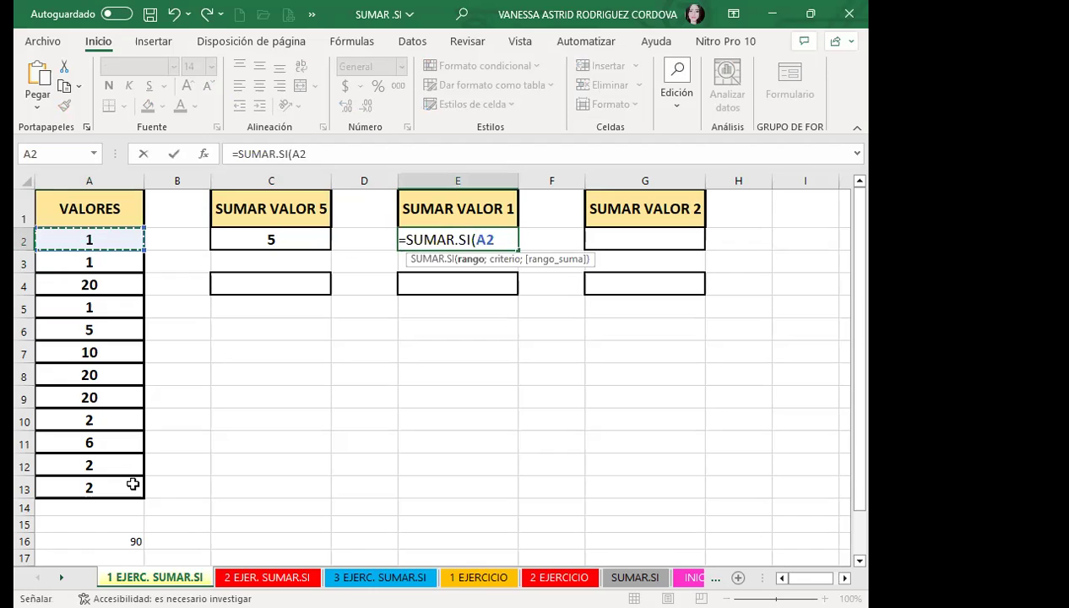
shift+click(131, 483)
text(;1)
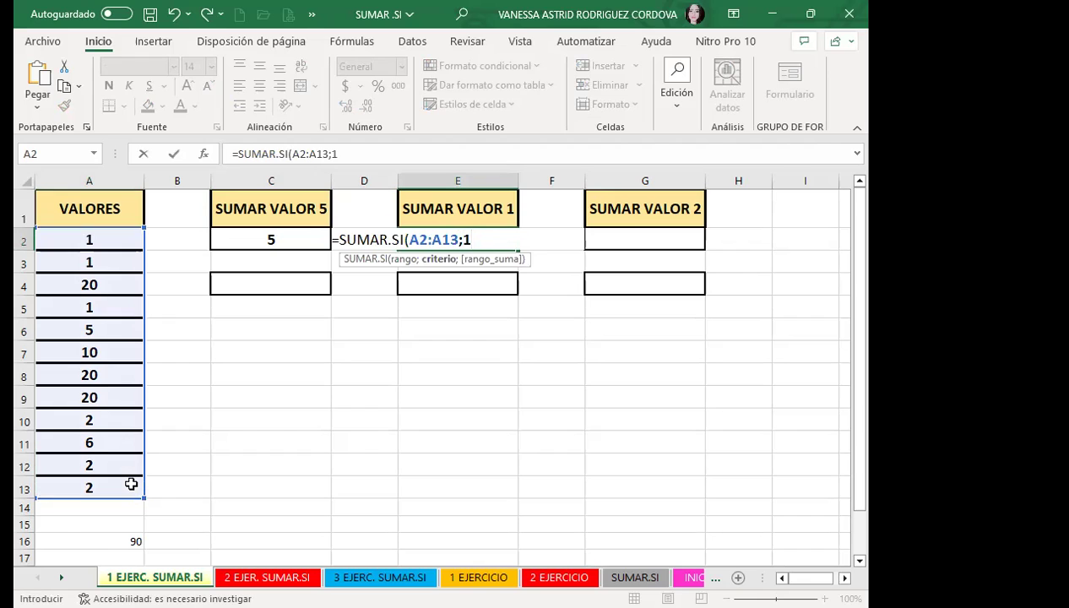
key(Return)
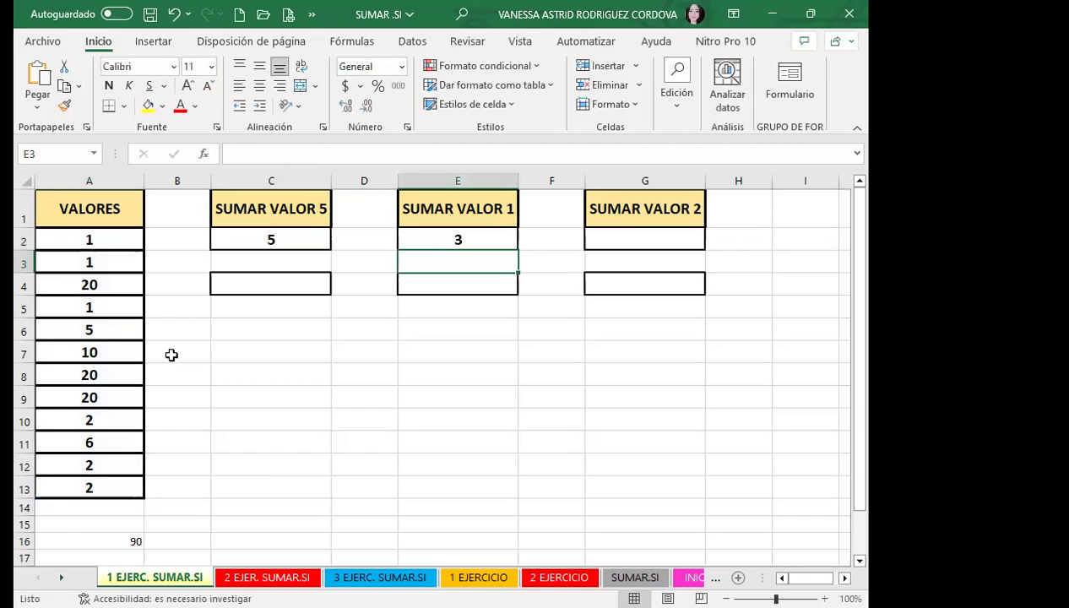
click(124, 241)
click(114, 270)
click(111, 309)
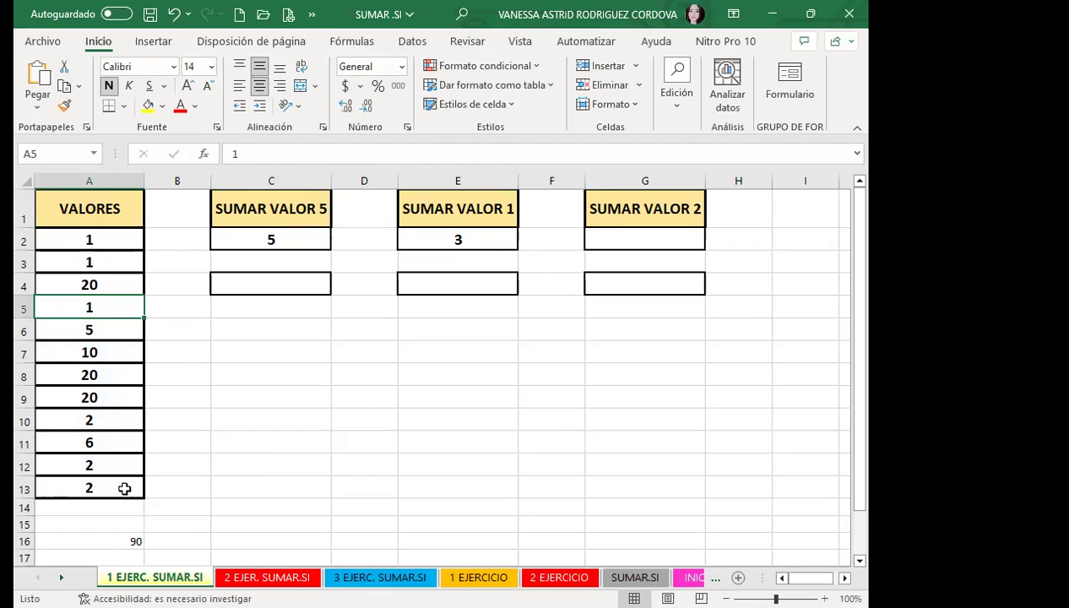
- Enter =SUMAR.SI(A2:A13;2) in G2 so SUMAR VALOR 2 shows 6
click(605, 239)
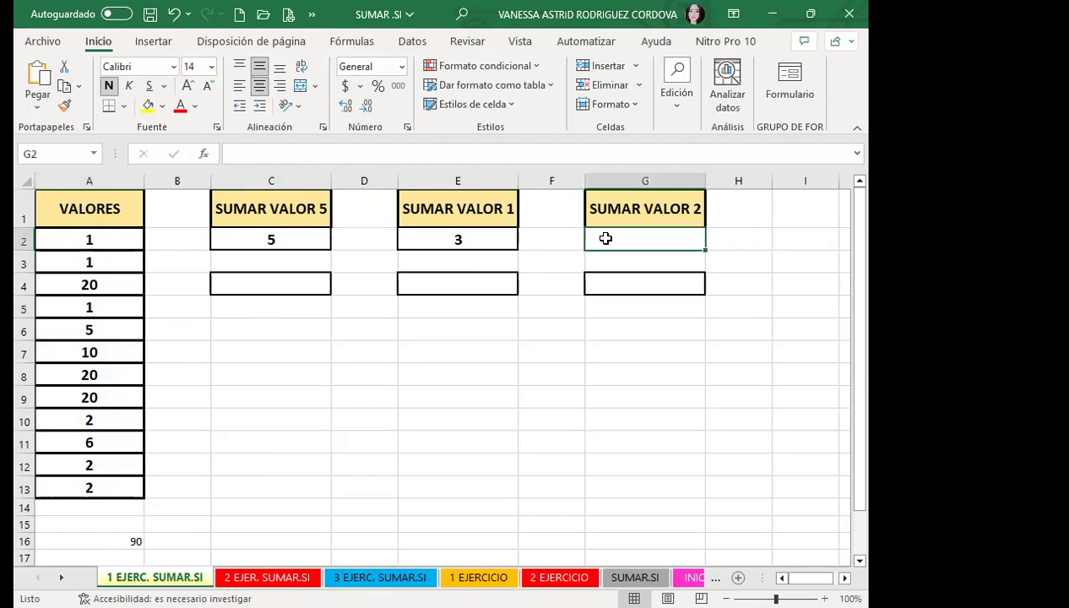
text(=)
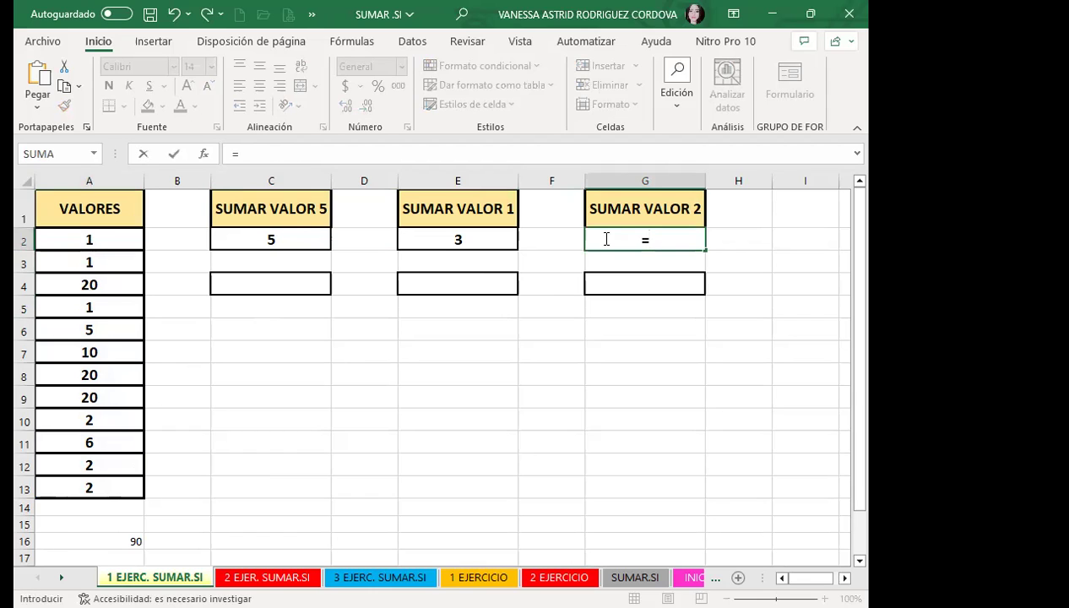
text(SUMAR)
double_click(642, 257)
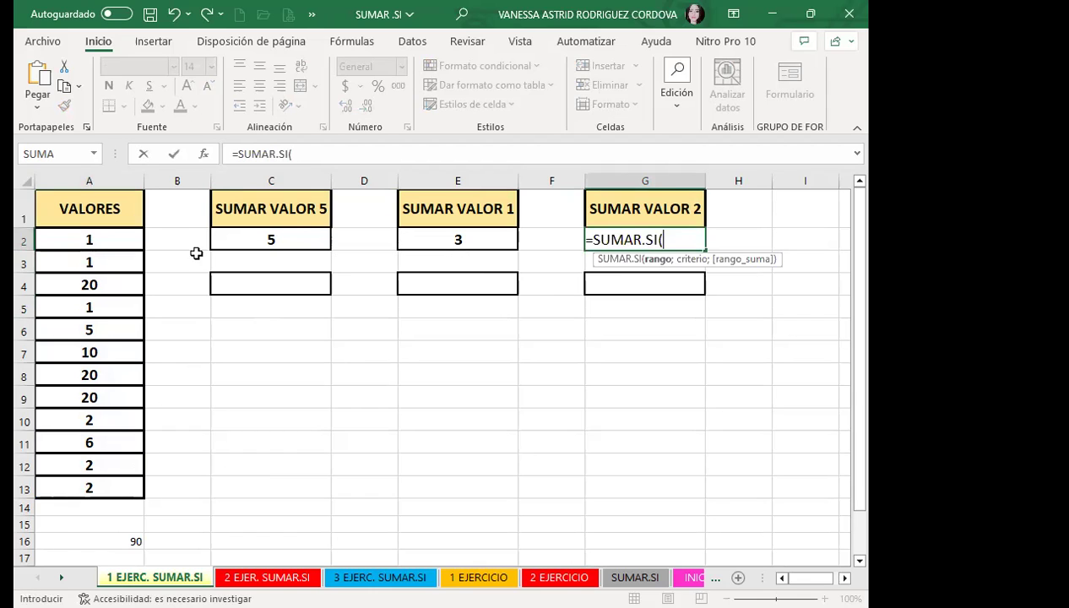
click(118, 239)
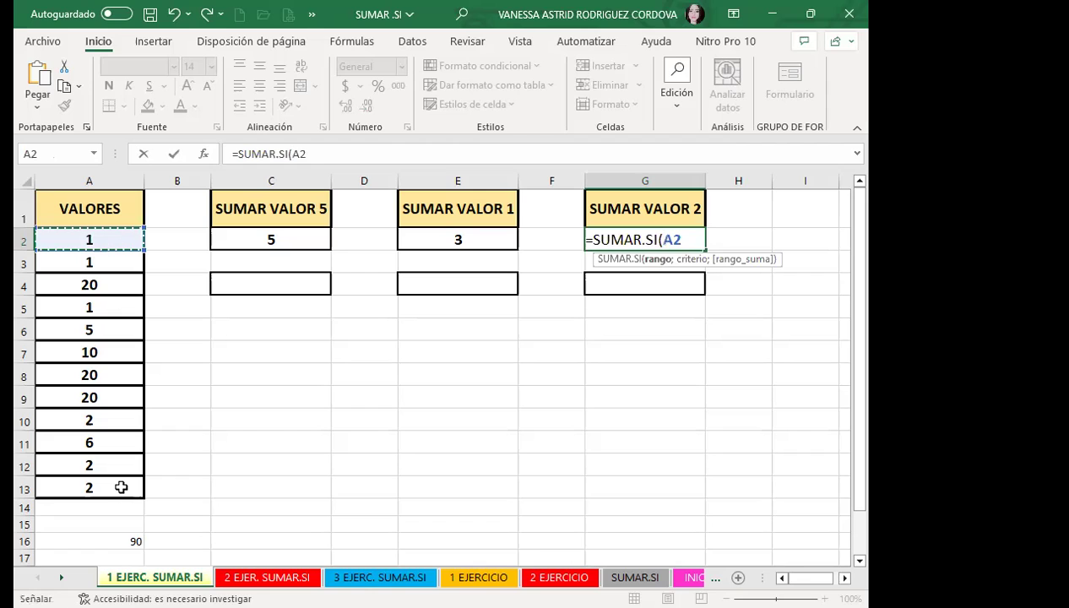
shift+click(122, 482)
text(;)
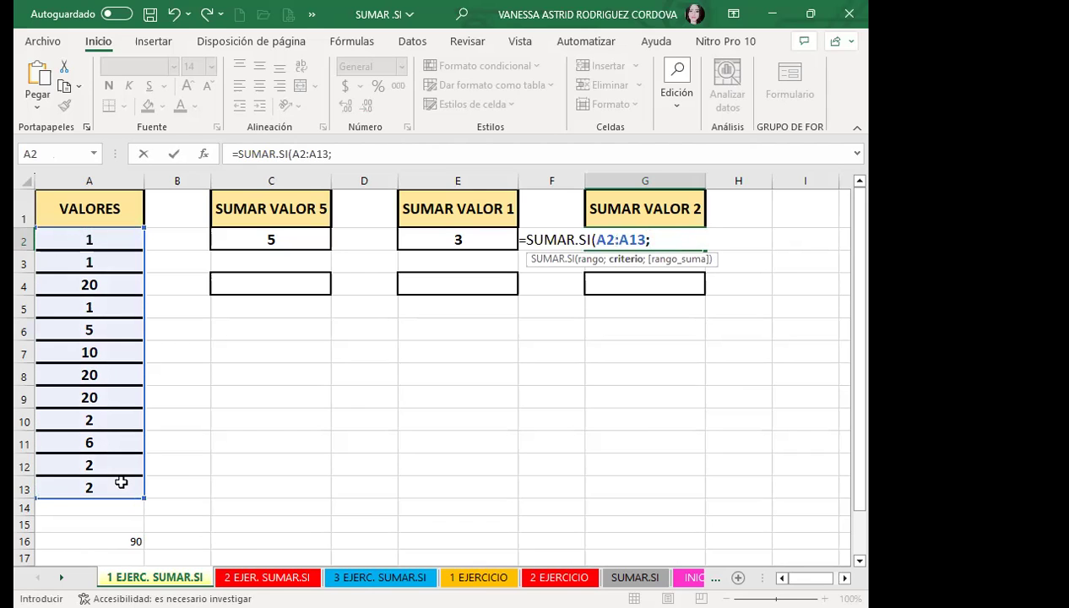
text(2)
key(Return)
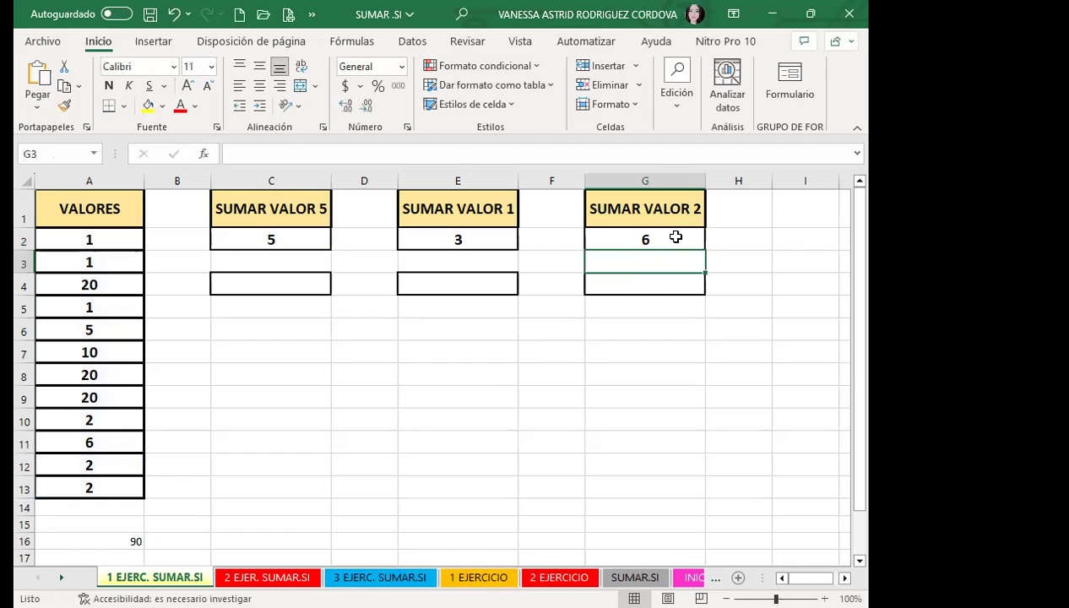
click(665, 237)
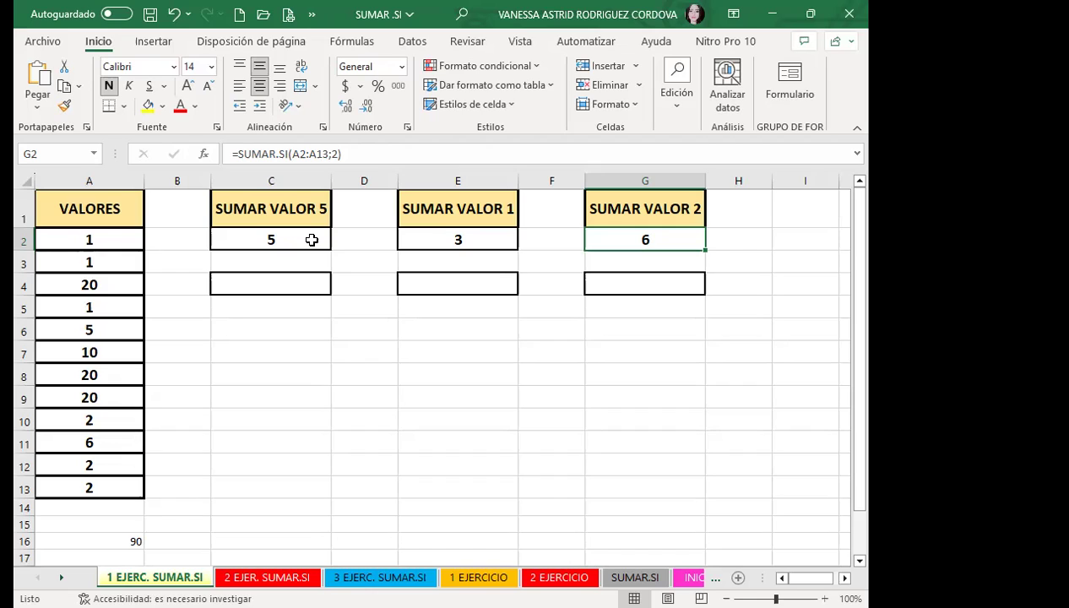
- Put 5 in C4 and enter =SUMAR.SI(A2:A13;C4) in C5, returning 5
click(296, 285)
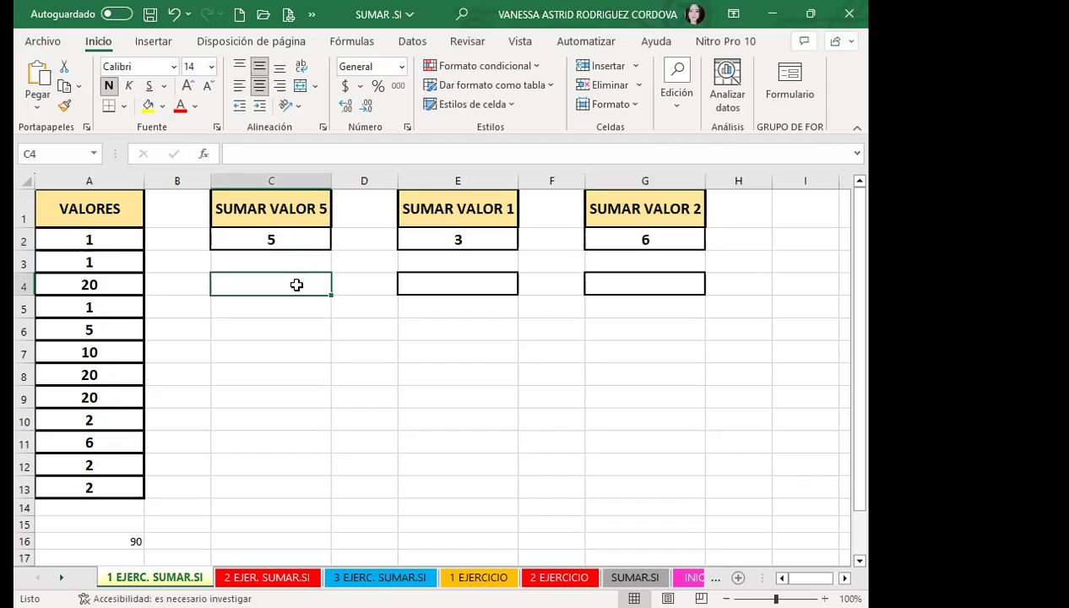
text(5)
click(296, 308)
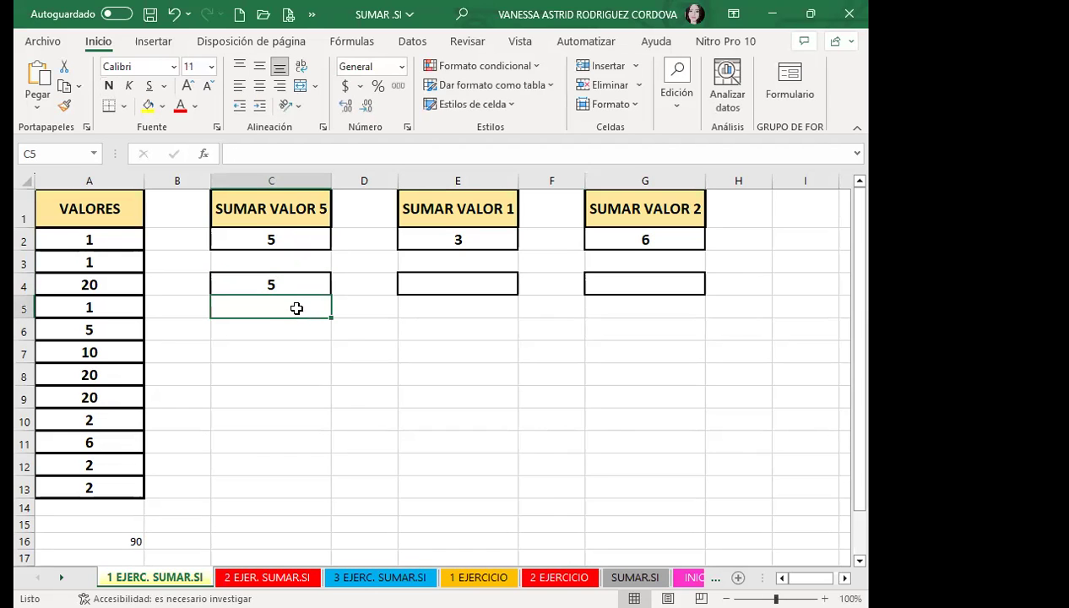
text(=)
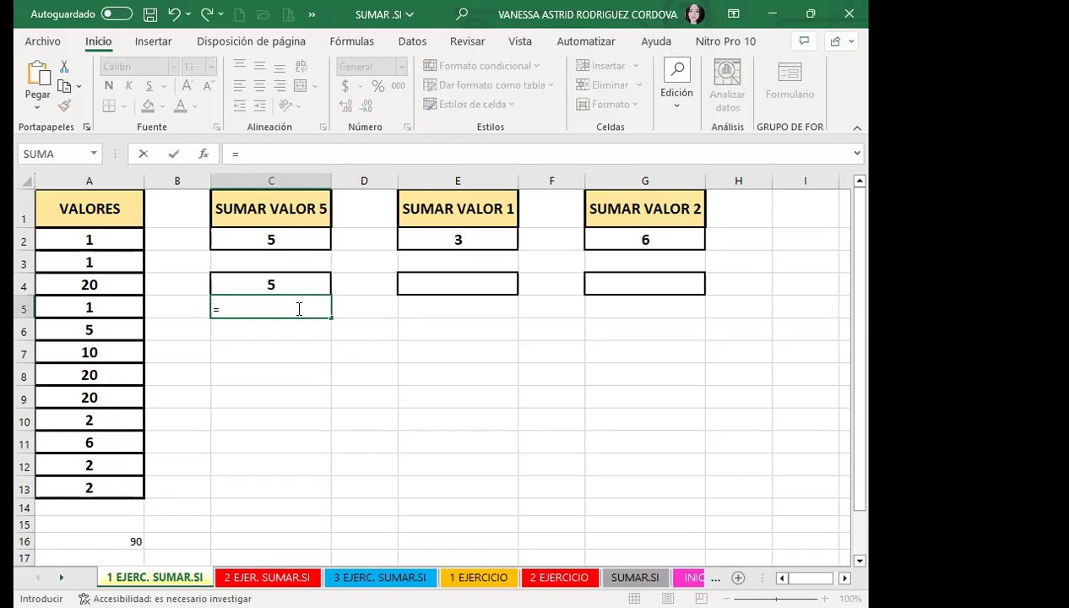
text(SUMAR)
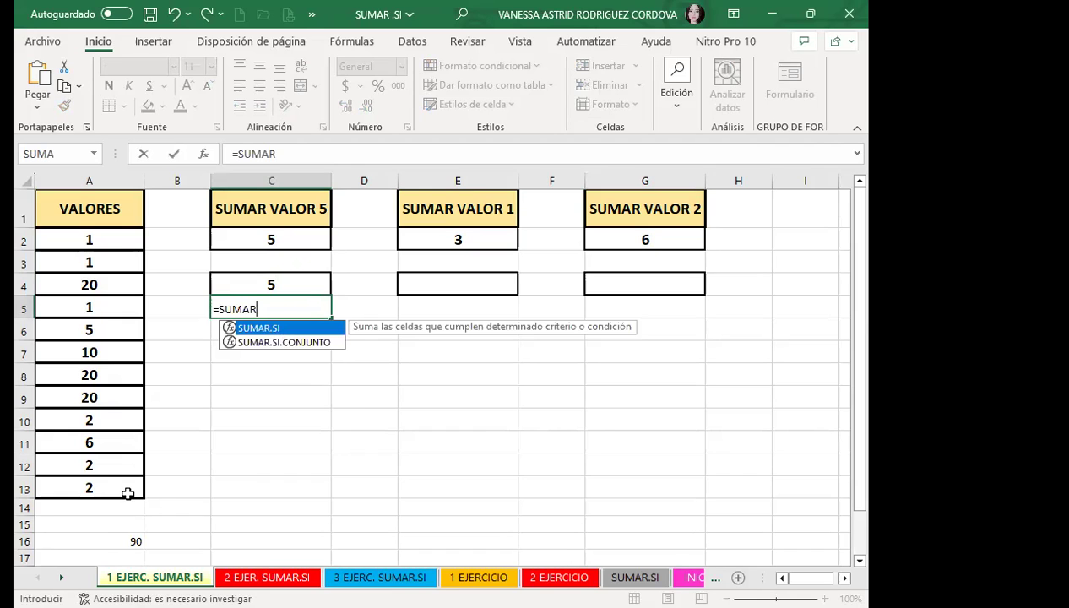
key(Tab)
drag(116, 242, 127, 489)
text(;)
click(302, 282)
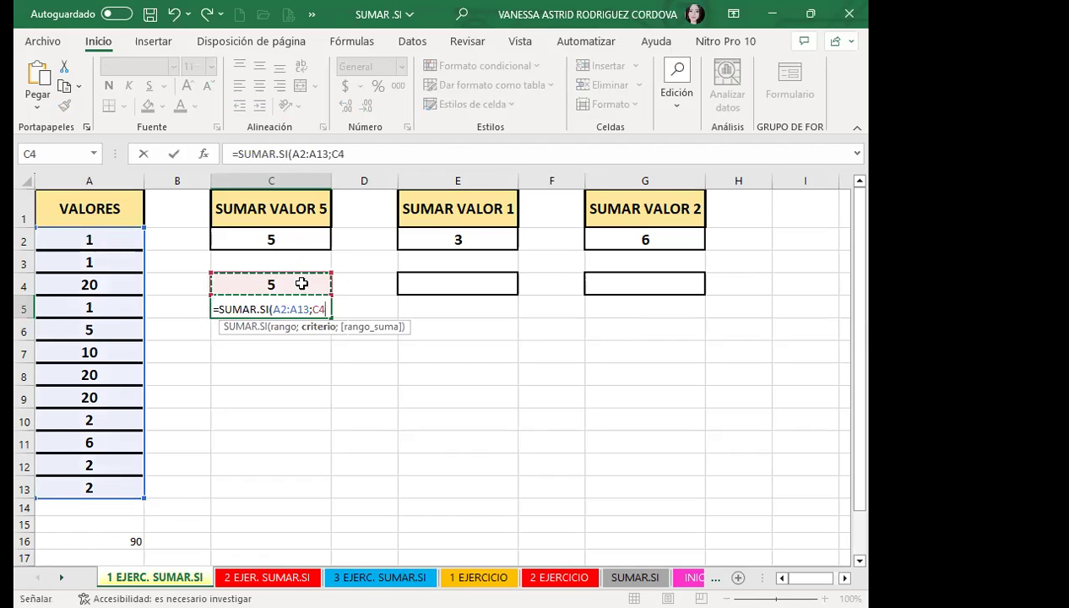
key(Return)
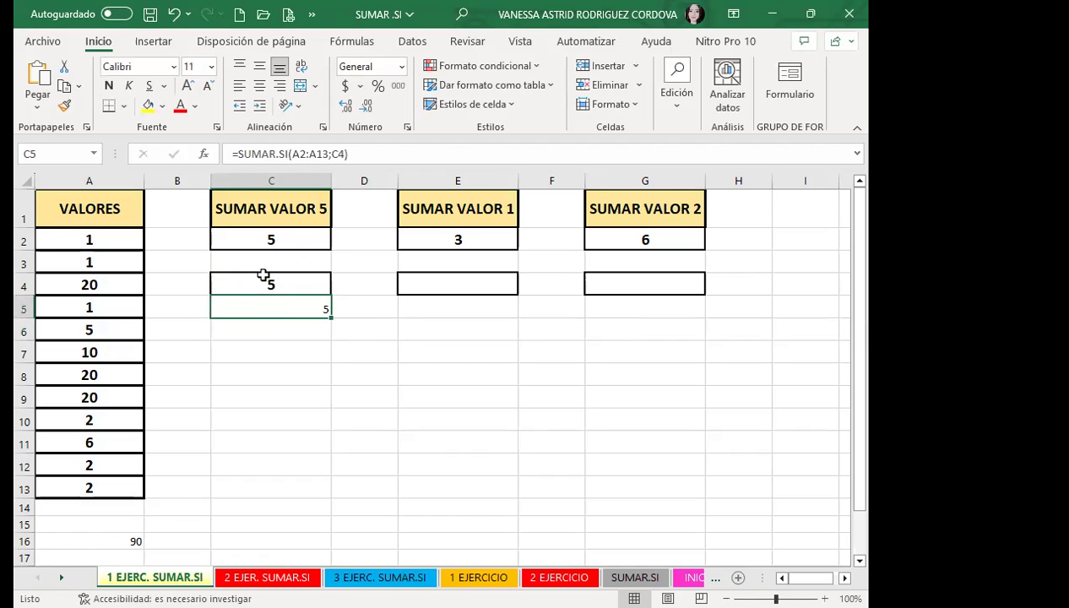
- Copy C4's bold bordered formatting onto C5 with Format Painter
click(262, 279)
click(64, 106)
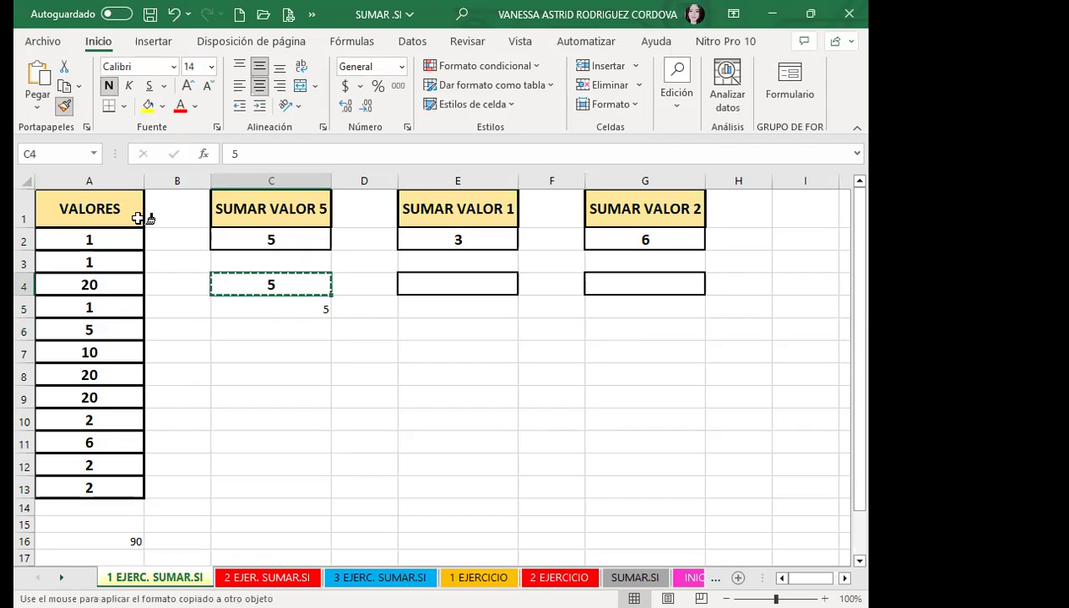
click(243, 304)
click(243, 361)
click(310, 282)
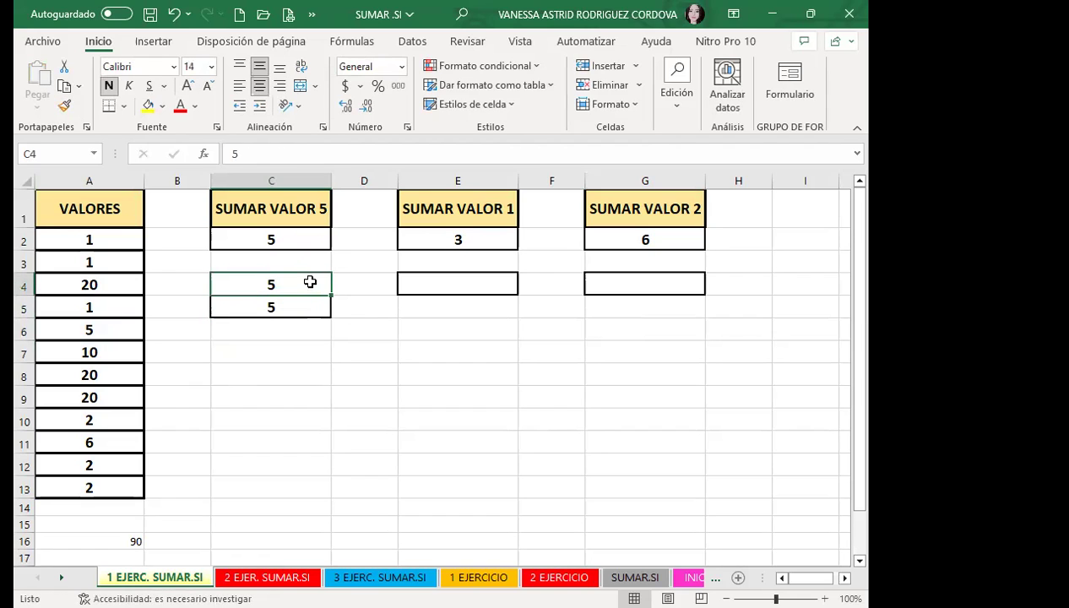
- Try criteria 20 and then 10 in C4 and check C5's recalculated sum
text(2)
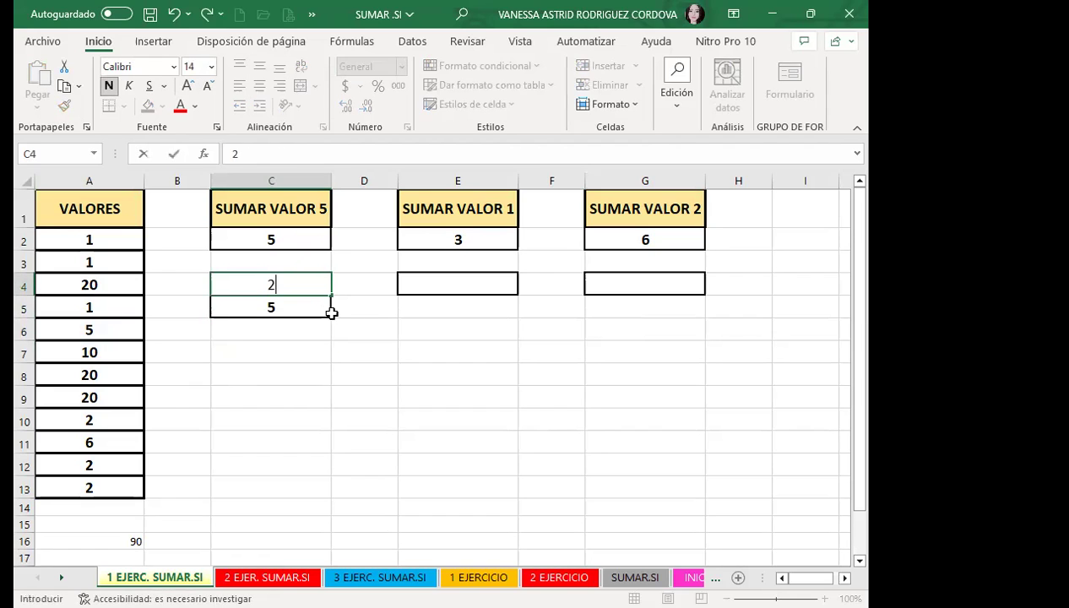
text(0)
click(363, 325)
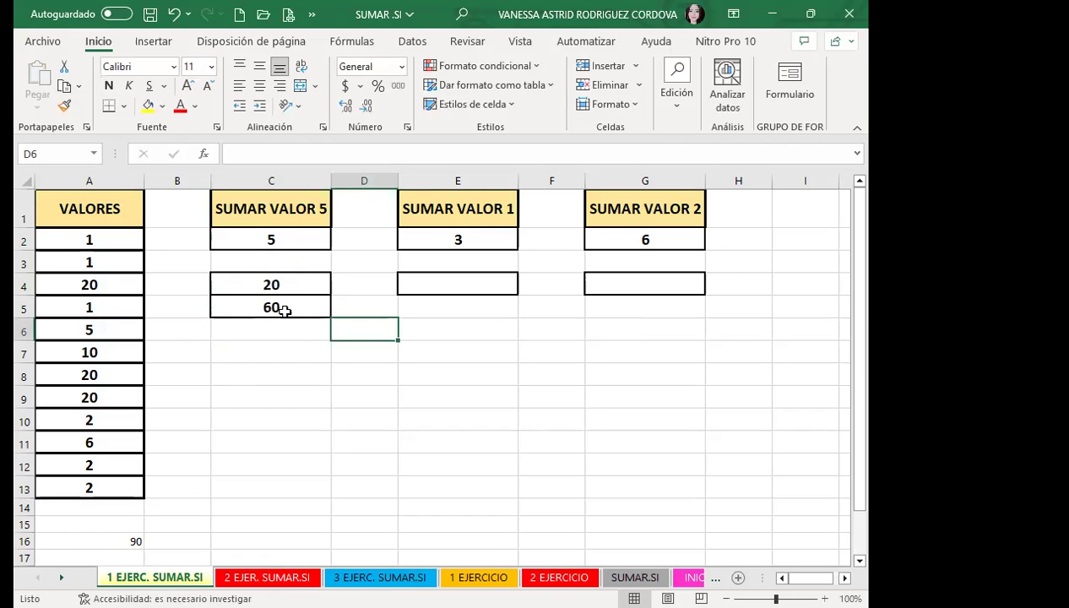
click(286, 320)
click(279, 300)
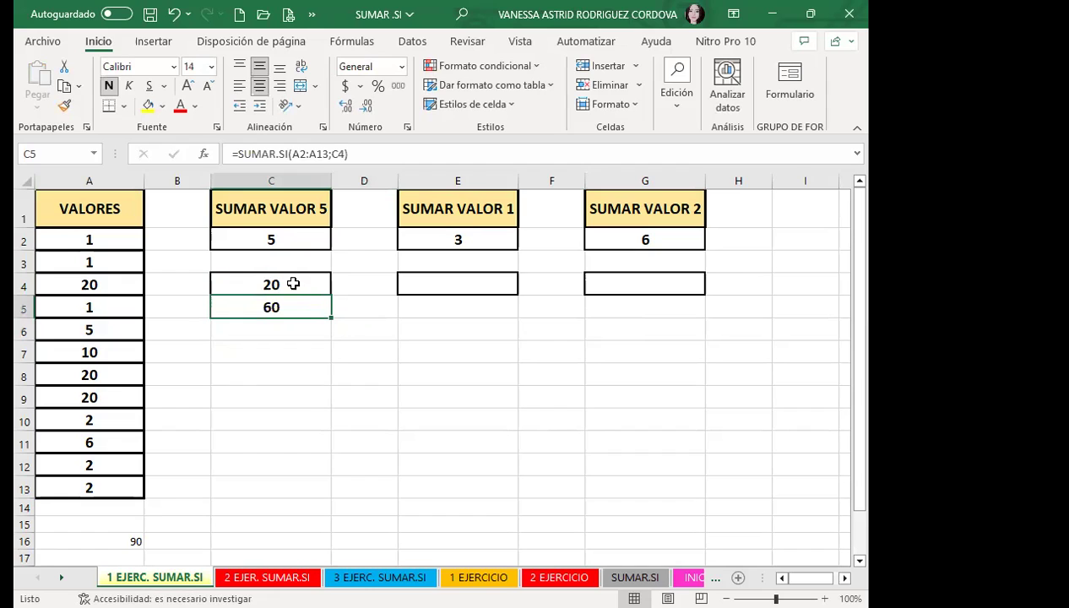
click(293, 279)
text(10)
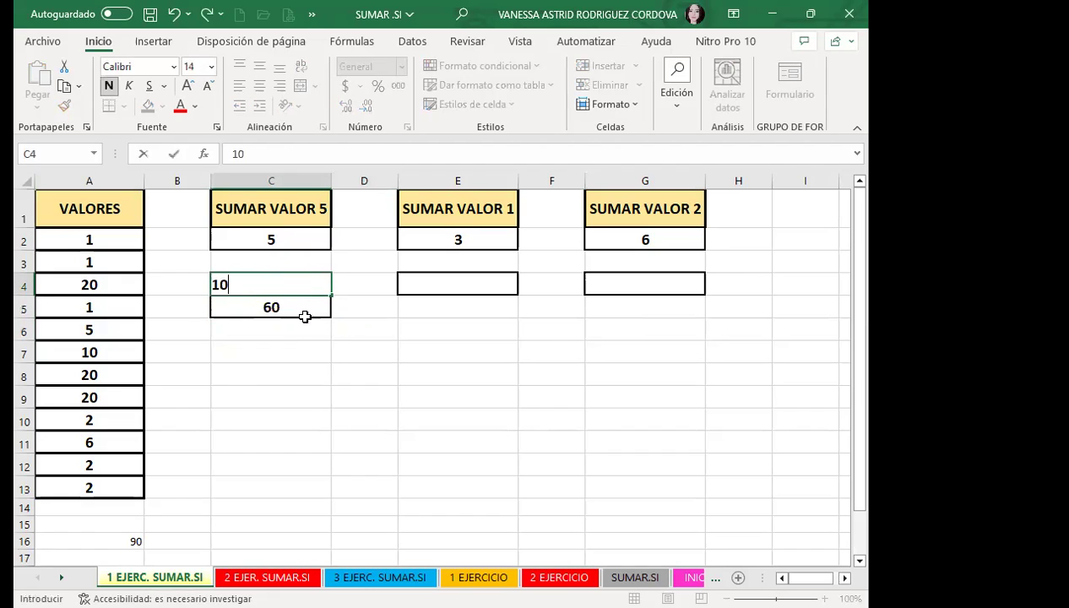
click(298, 345)
click(293, 307)
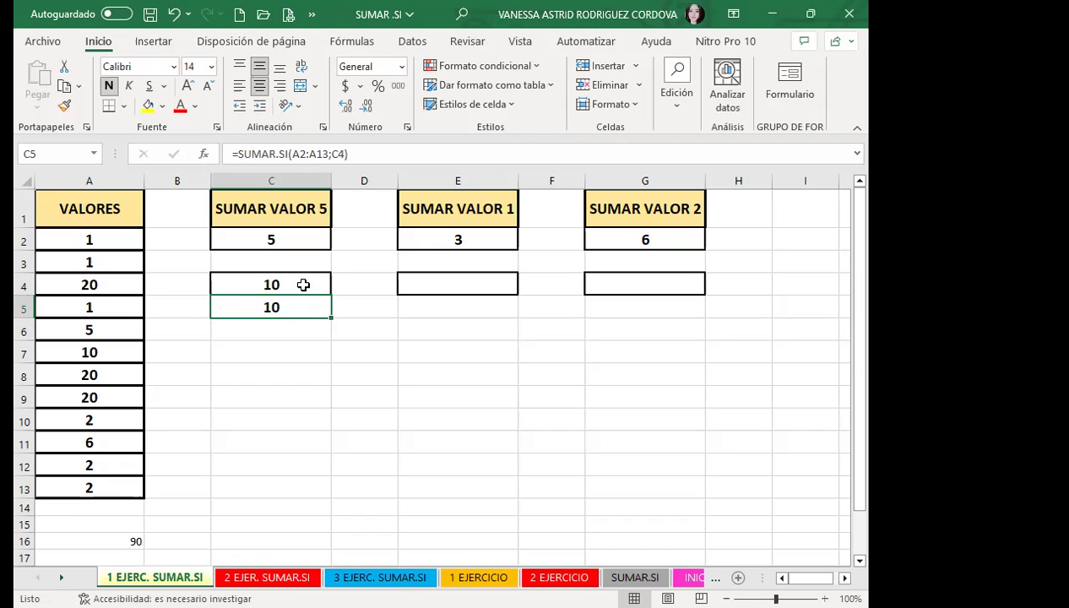
- Inspect C2's fixed-criterion formula, the C4 criterion and C5's formula referencing C4
click(308, 241)
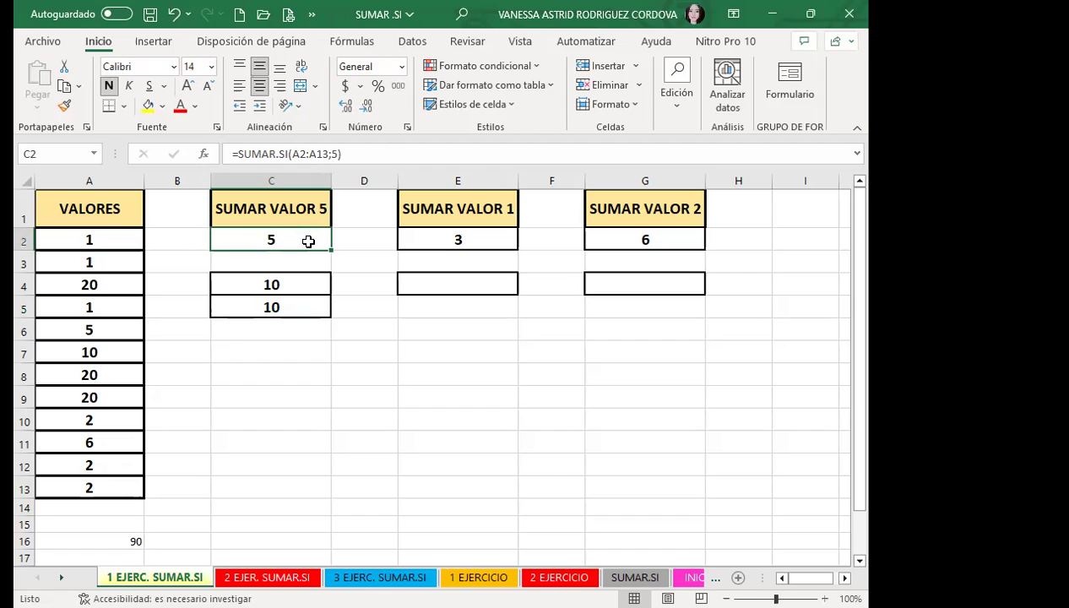
click(296, 282)
click(293, 308)
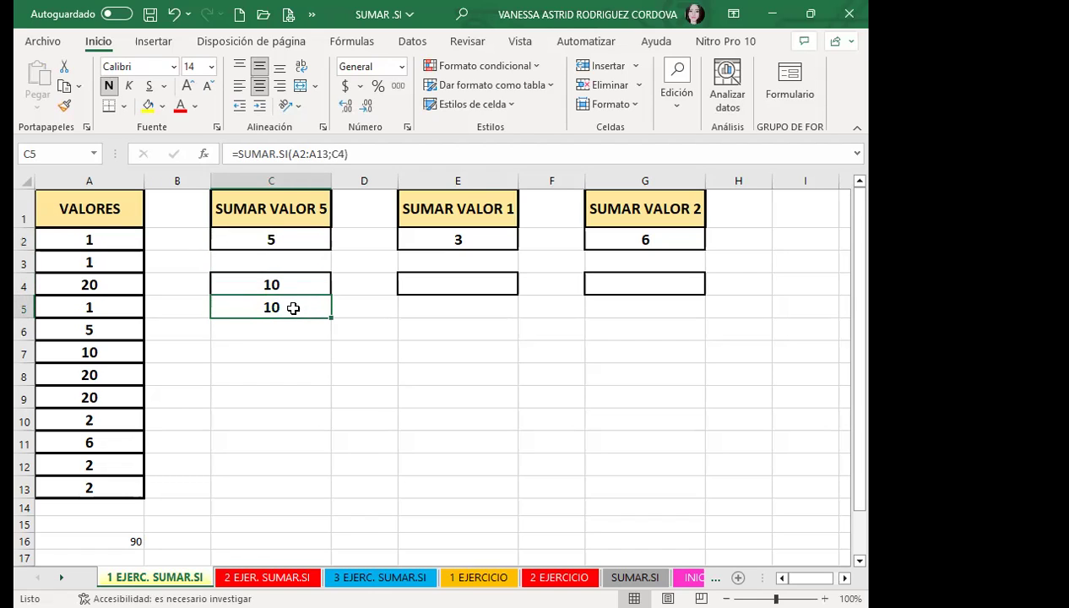
click(302, 279)
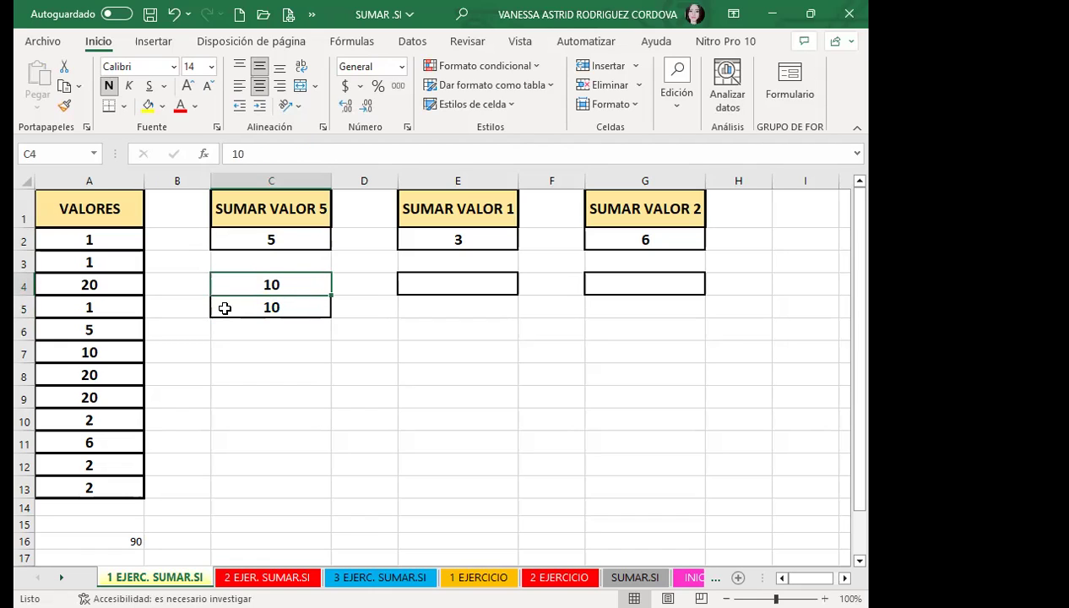
click(287, 308)
click(293, 279)
click(280, 305)
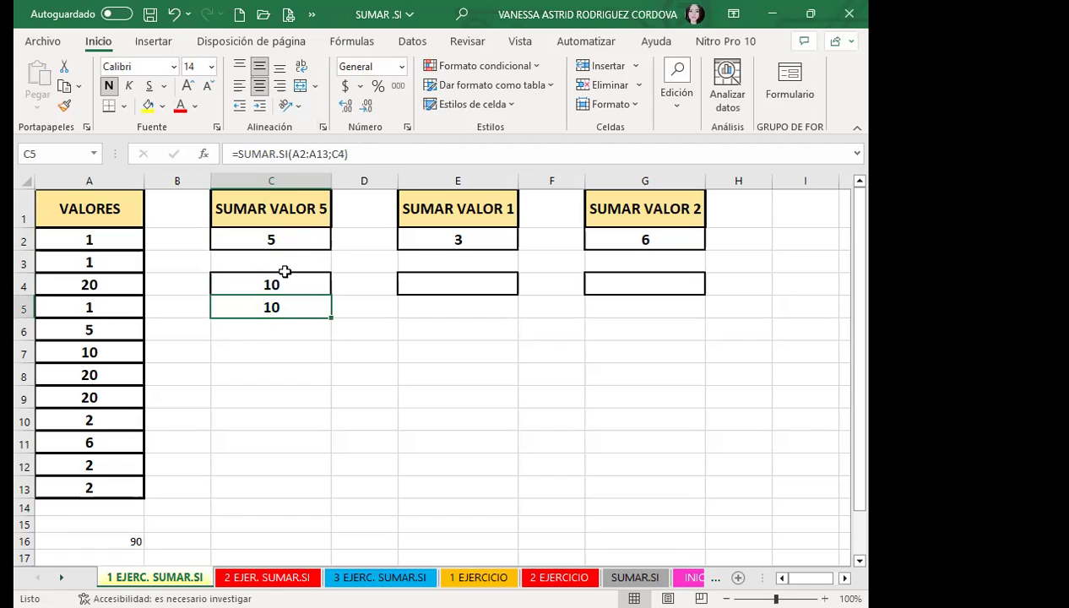
- Set the C4 criterion to 5 and check the resulting C5 formula
click(305, 284)
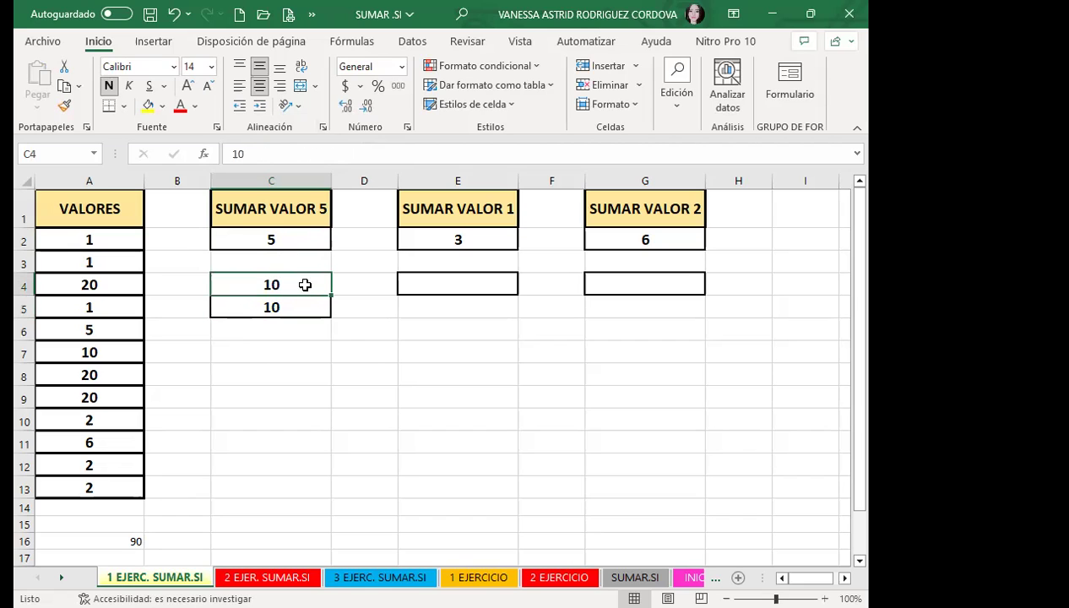
text(5)
key(Return)
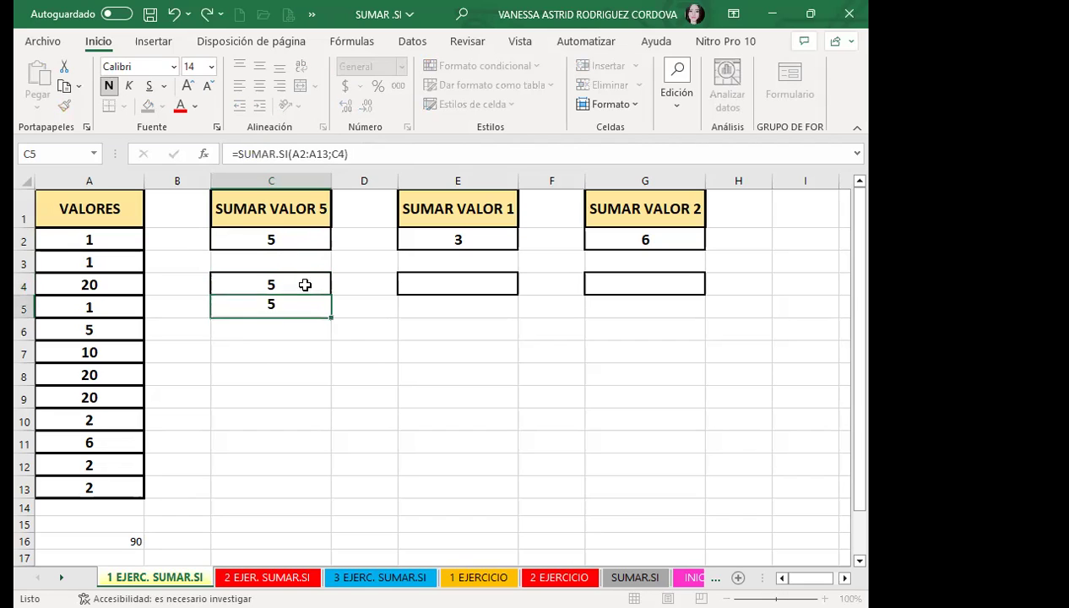
click(286, 283)
click(286, 309)
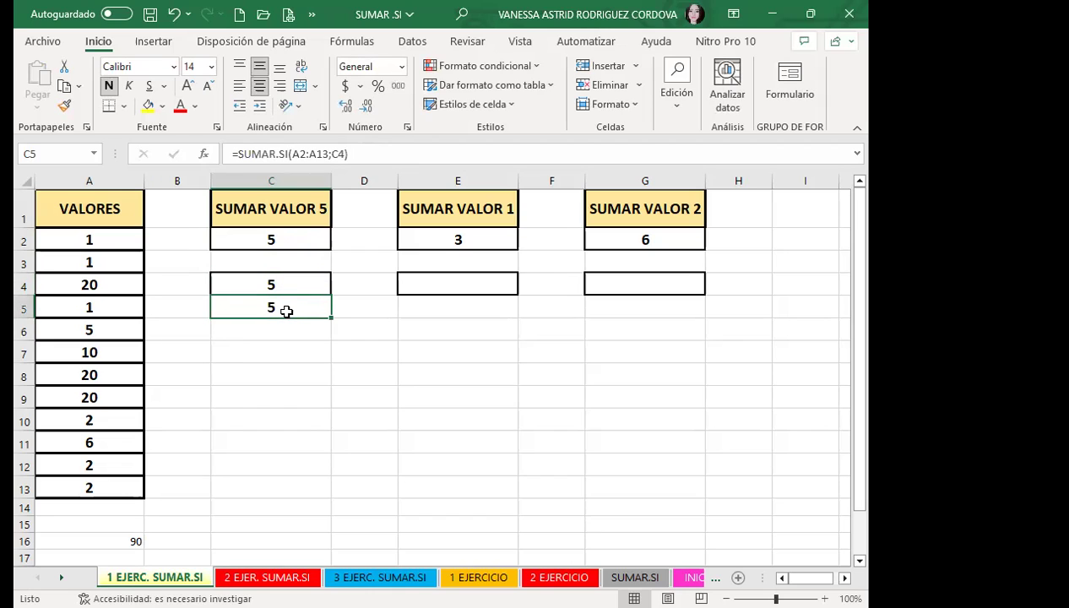
- Compare C2's fixed SUMAR.SI formula with C5's C4-based formula, both giving 5
click(298, 241)
click(298, 286)
click(305, 243)
click(305, 306)
click(303, 240)
click(298, 303)
click(303, 235)
click(298, 301)
click(308, 240)
click(306, 286)
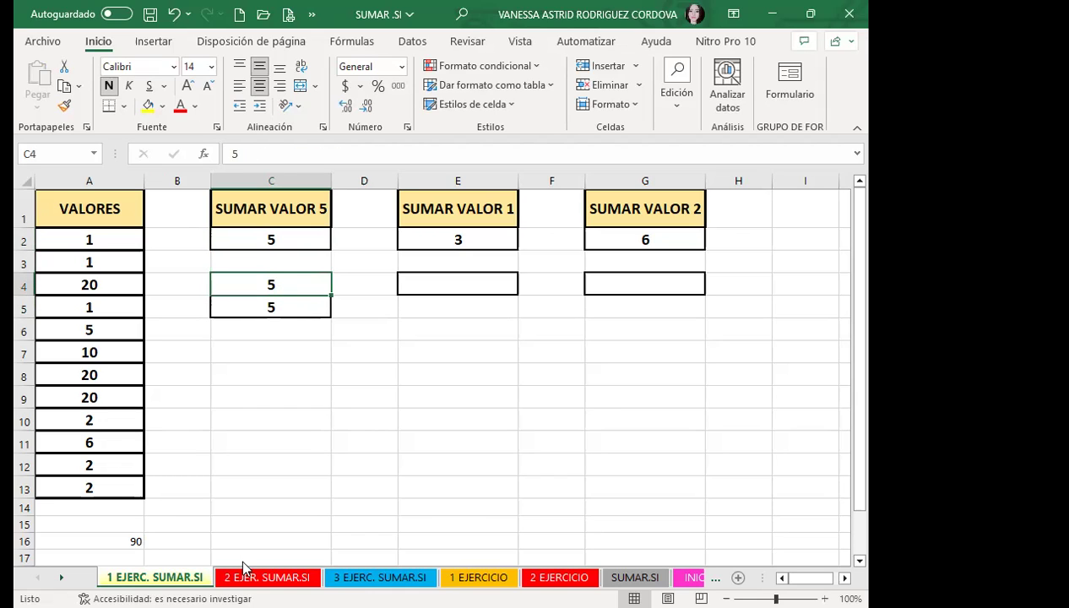
- Visit sheet 2 EJER. SUMAR.SI, return to 1 EJERC. SUMAR.SI, and review C2 and C4
click(267, 577)
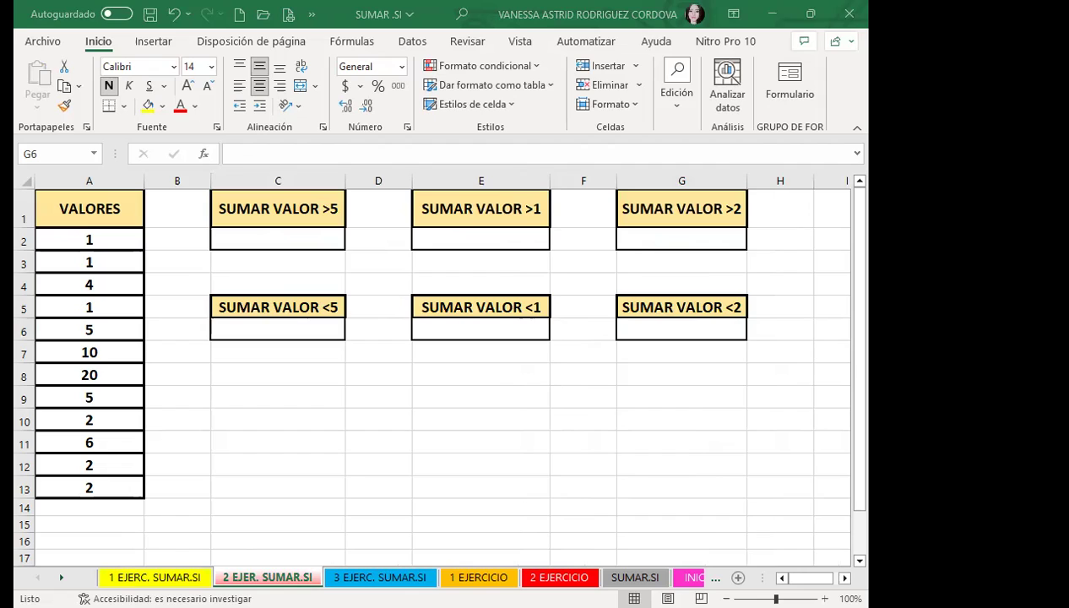
click(155, 576)
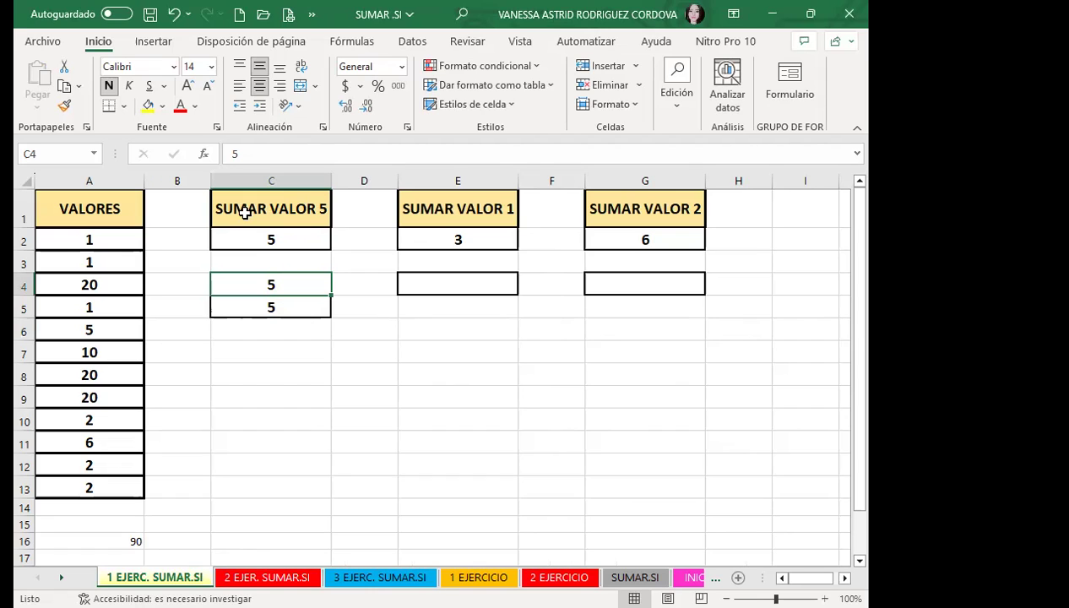
click(270, 240)
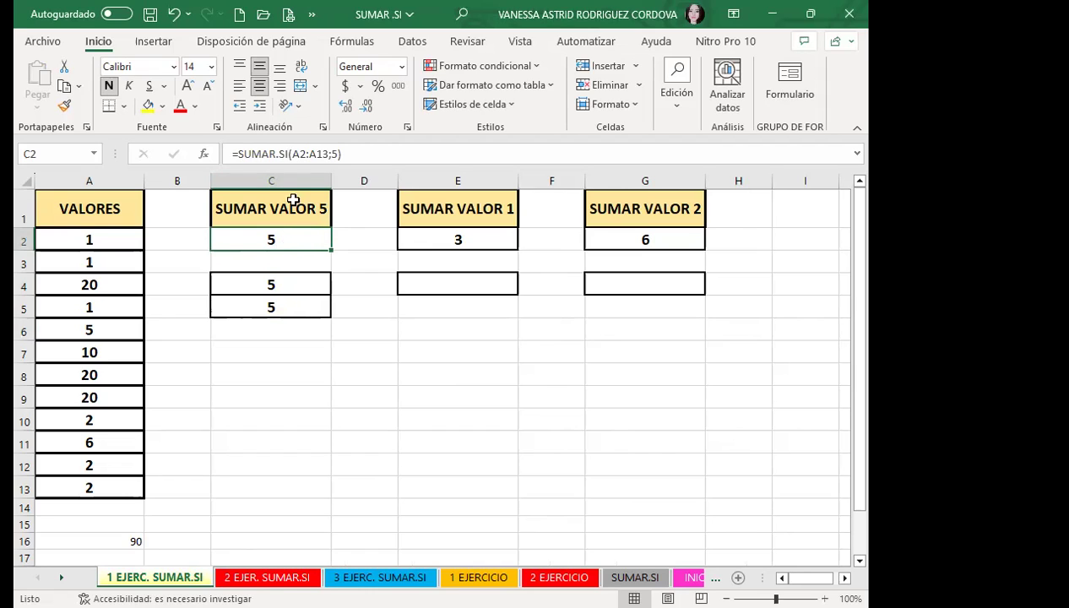
click(277, 285)
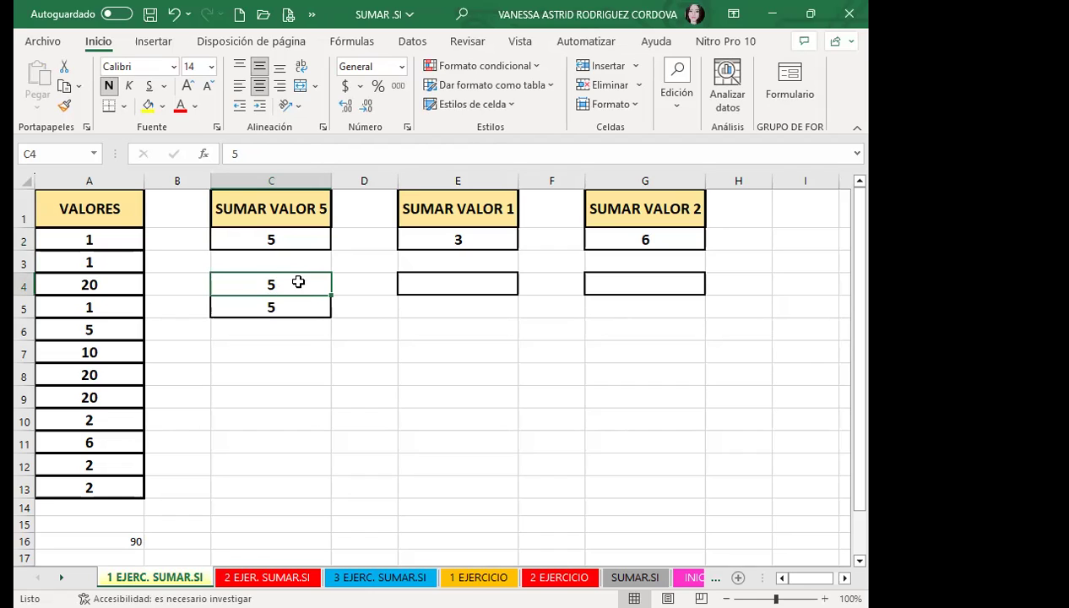
click(293, 239)
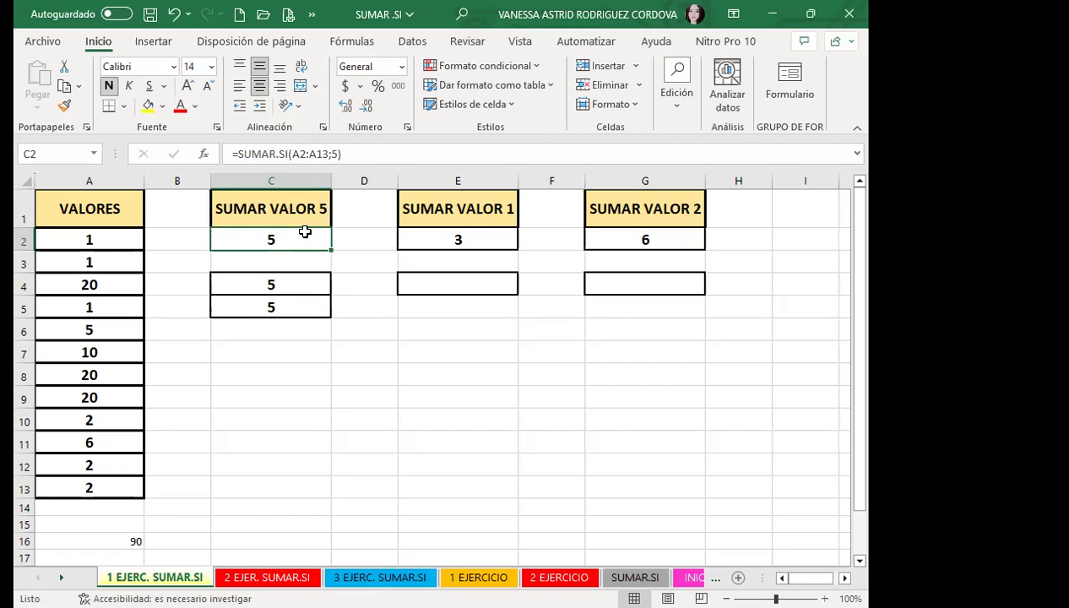
double_click(302, 233)
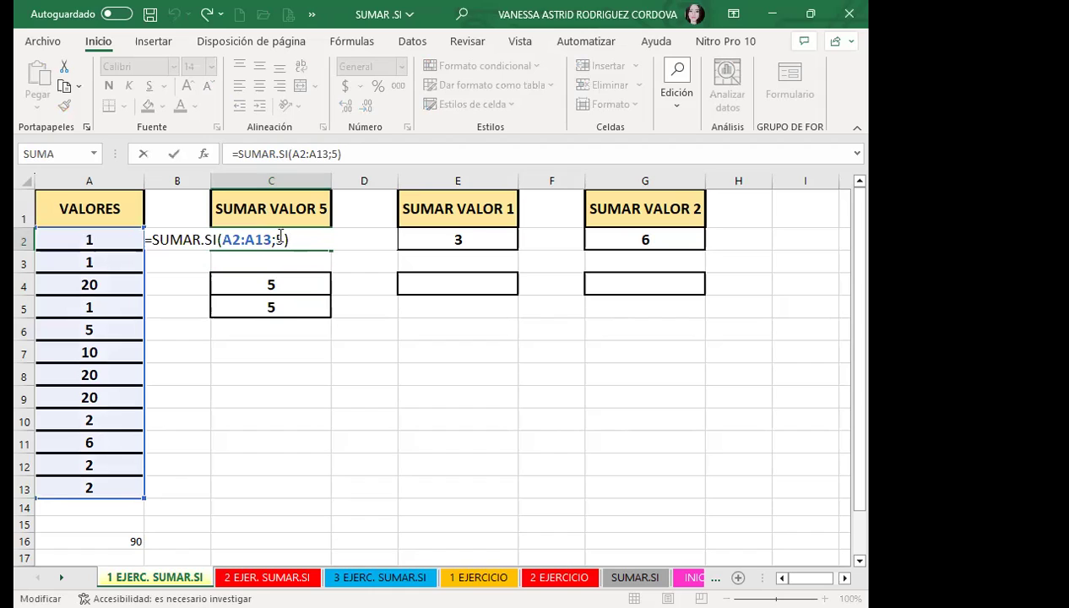
key(Return)
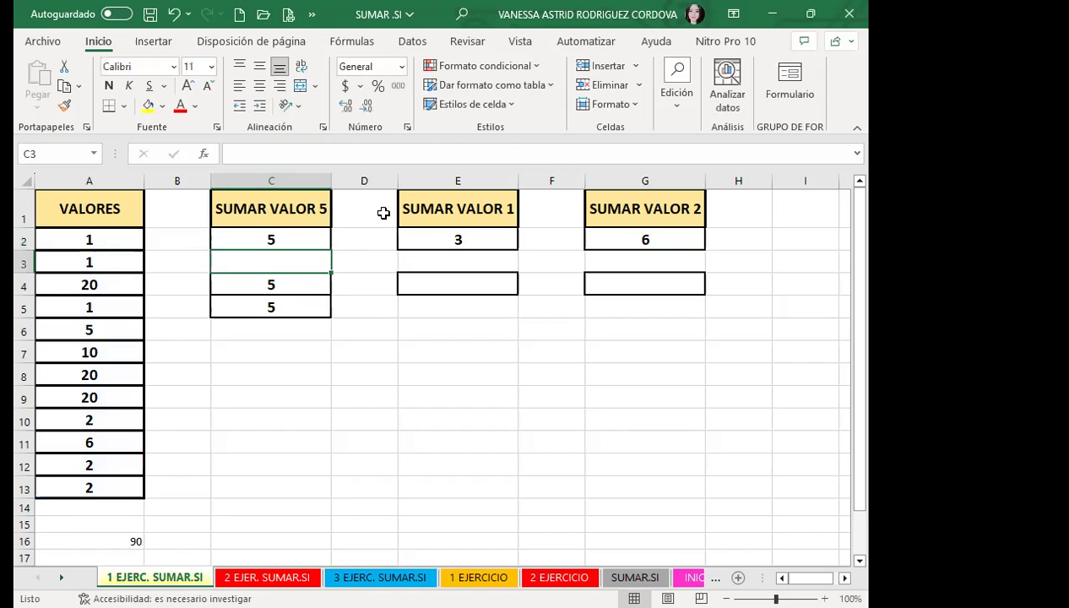
click(297, 288)
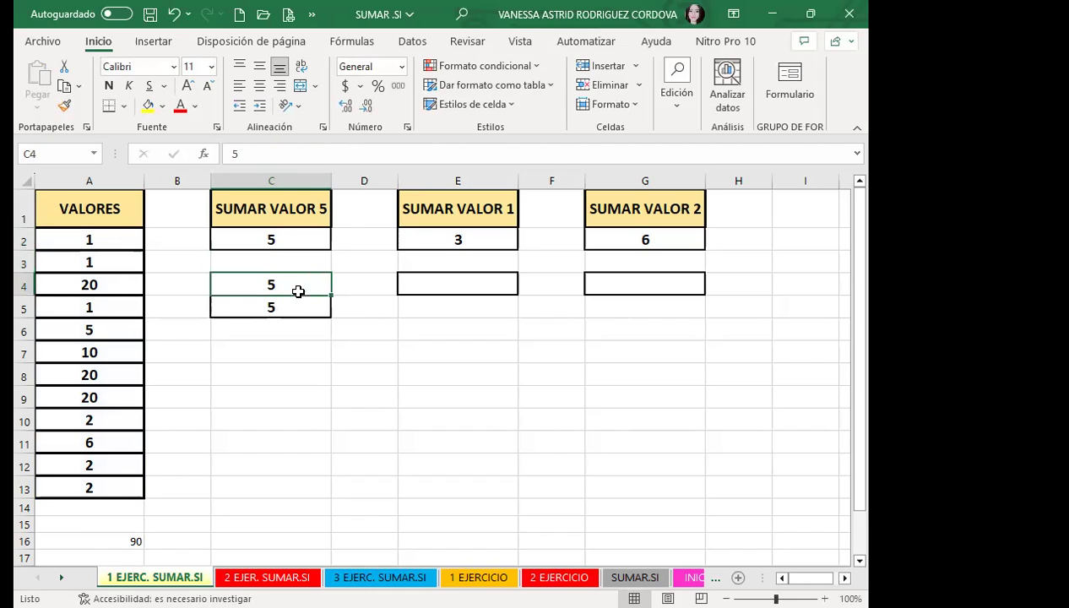
click(292, 308)
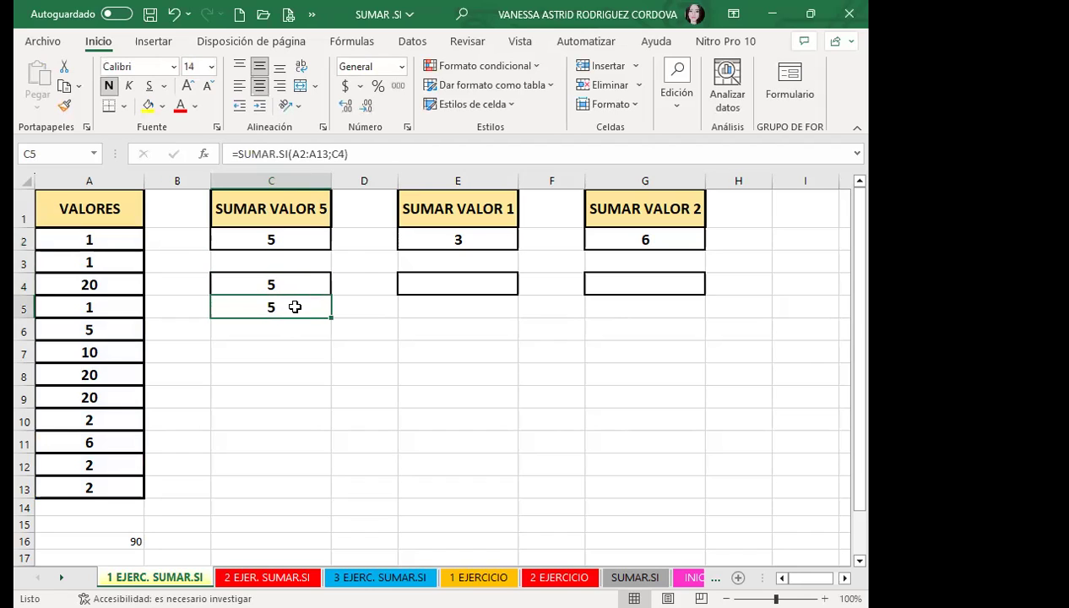
click(304, 282)
text(1)
key(Return)
click(305, 282)
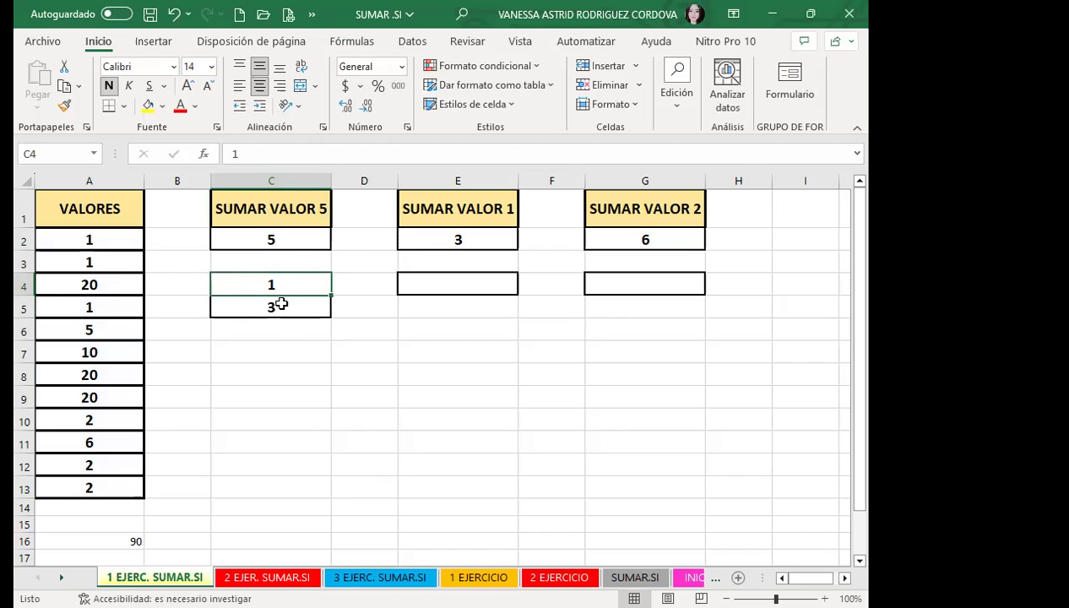
click(281, 304)
click(338, 152)
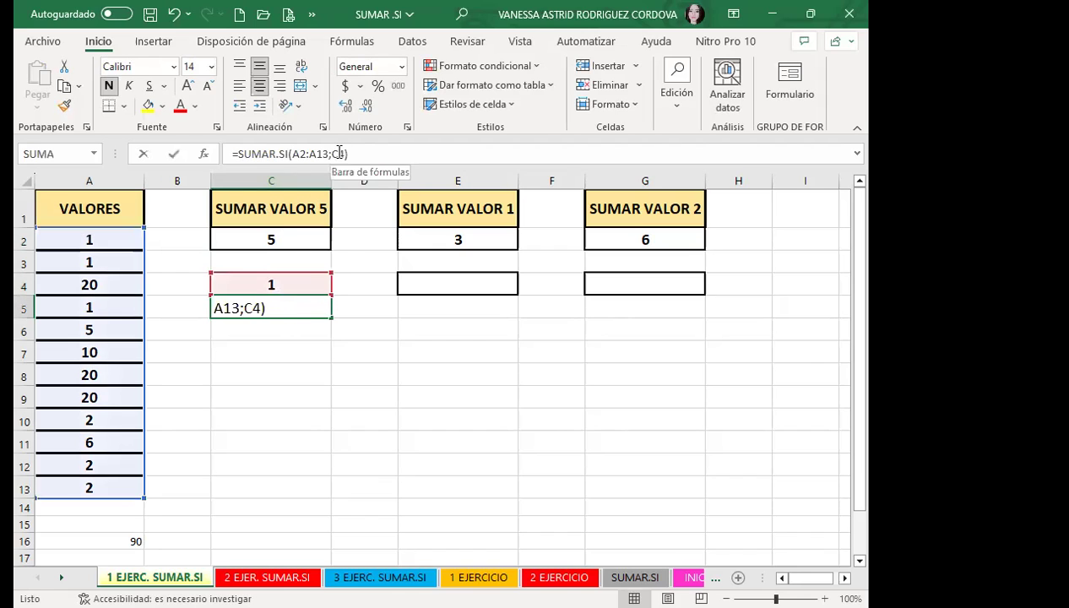
click(339, 152)
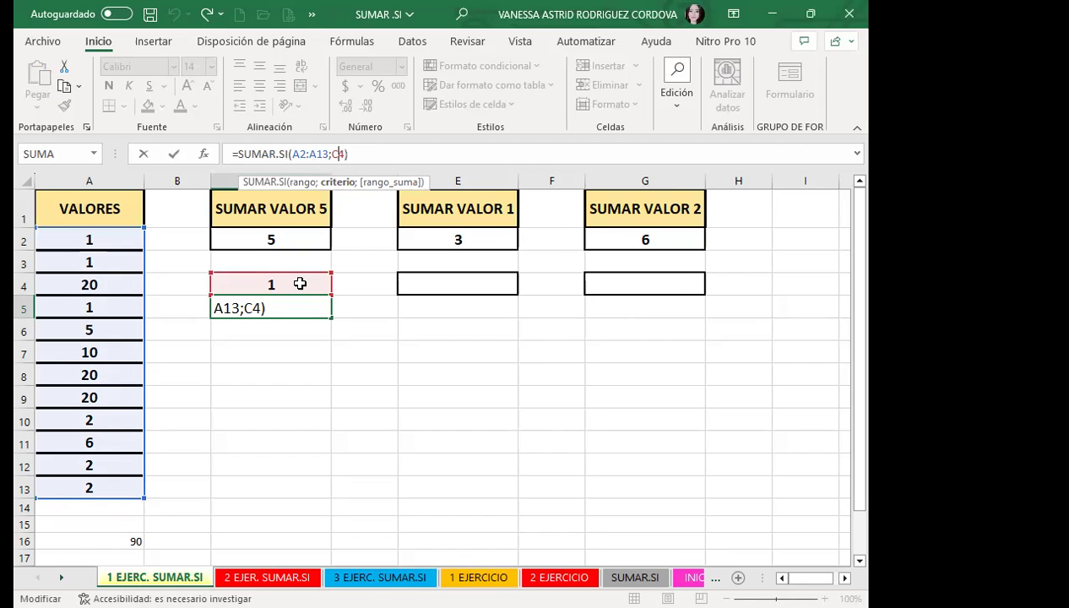
key(Return)
click(299, 283)
text(5)
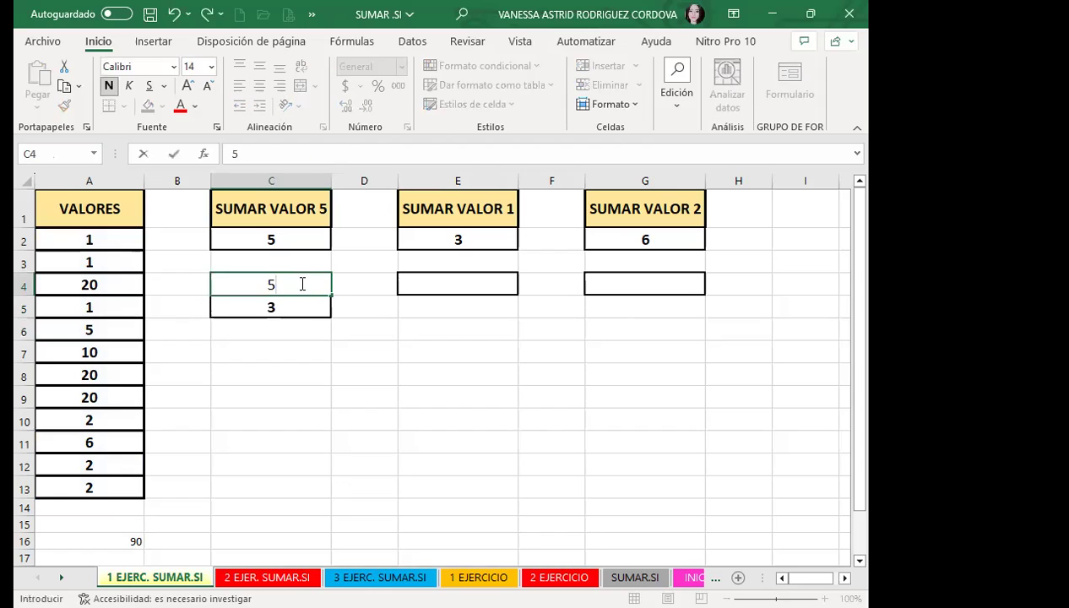
key(Return)
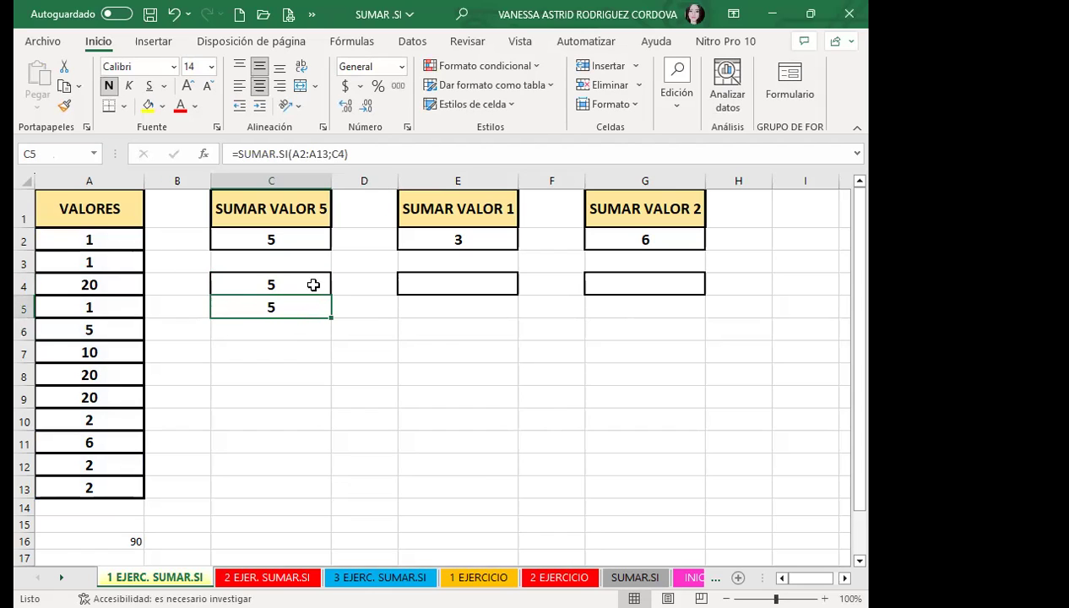
click(307, 283)
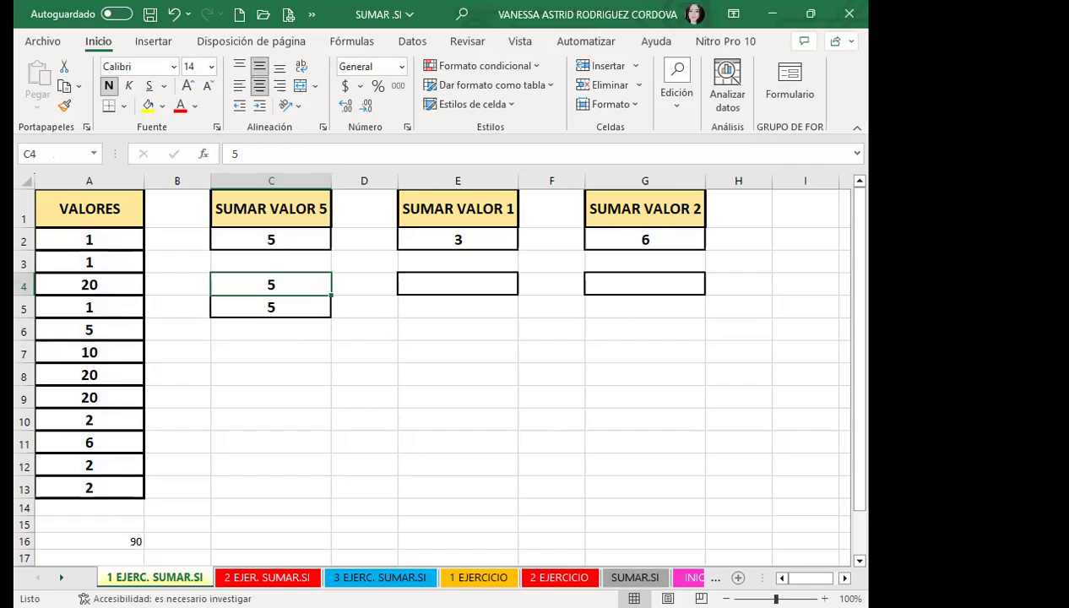
- Go to the next sheet, 2 EJER. SUMAR.SI, with its greater-than and less-than exercises
key(ctrl+Page_Down)
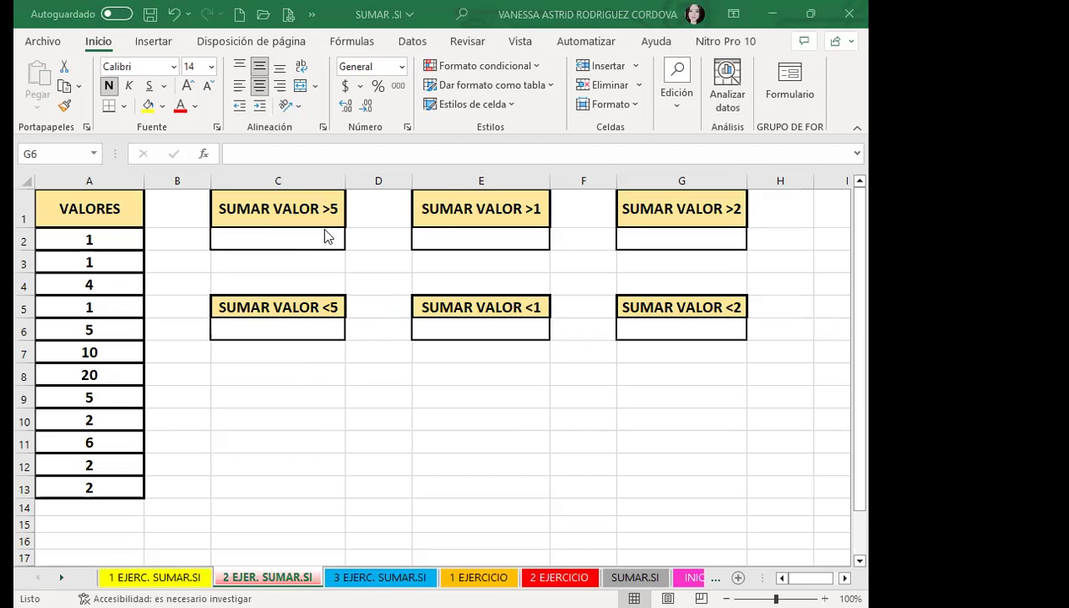
- Enter =SUMAR.SI(A2:A13;">5") in C2, giving 36, and begin =SUMAR.SI( in E2
text(=)
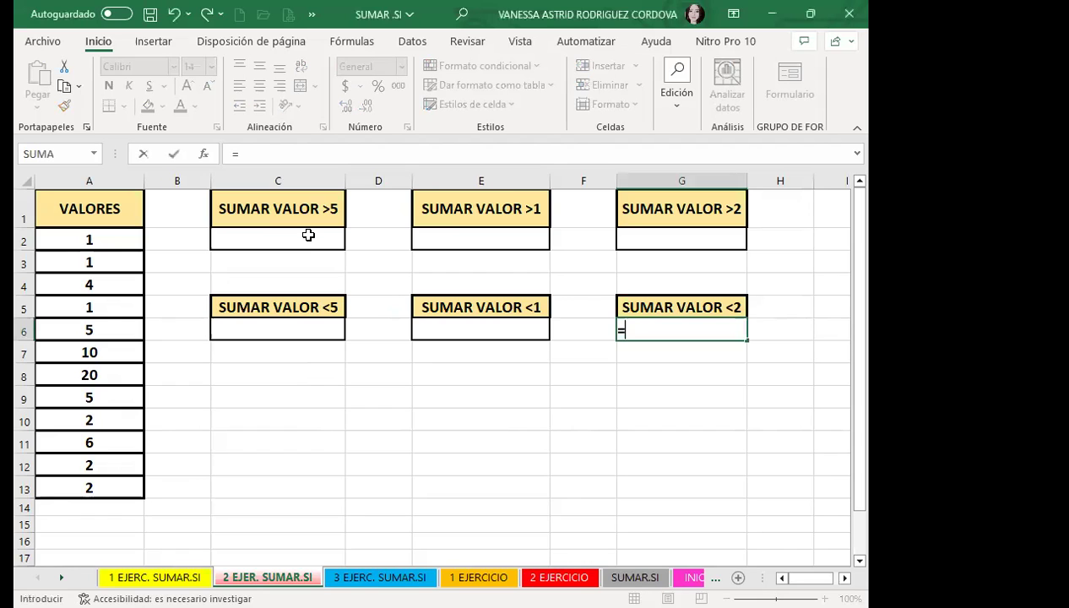
key(Escape)
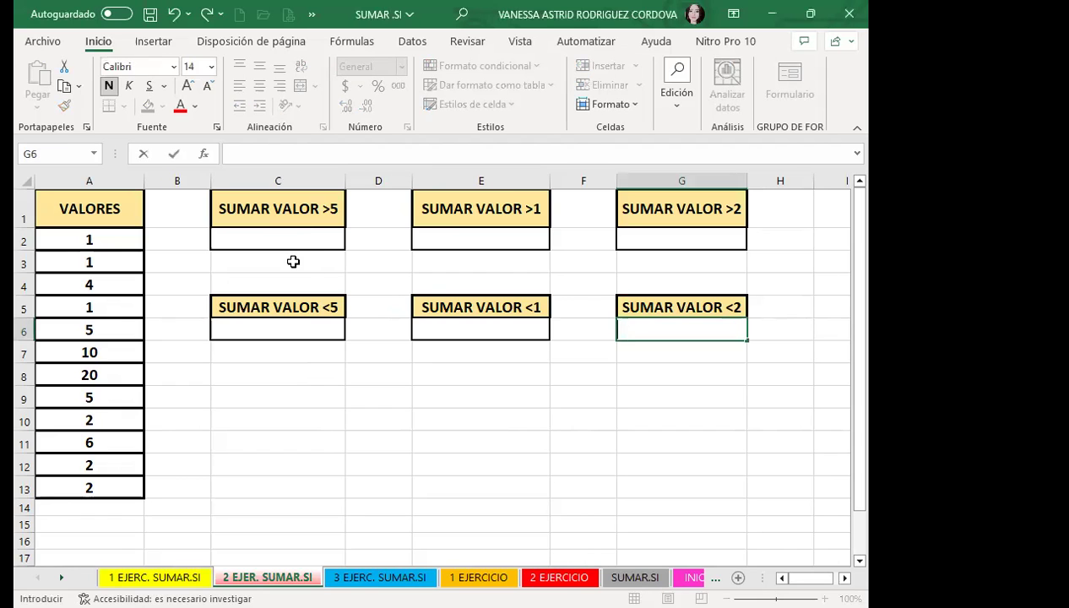
click(291, 241)
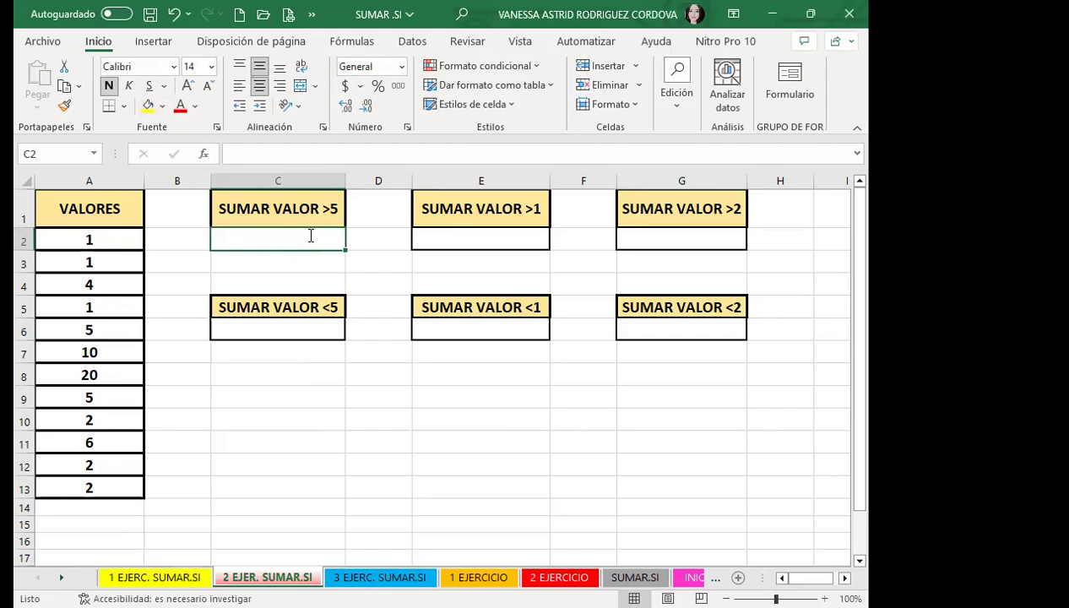
text(=)
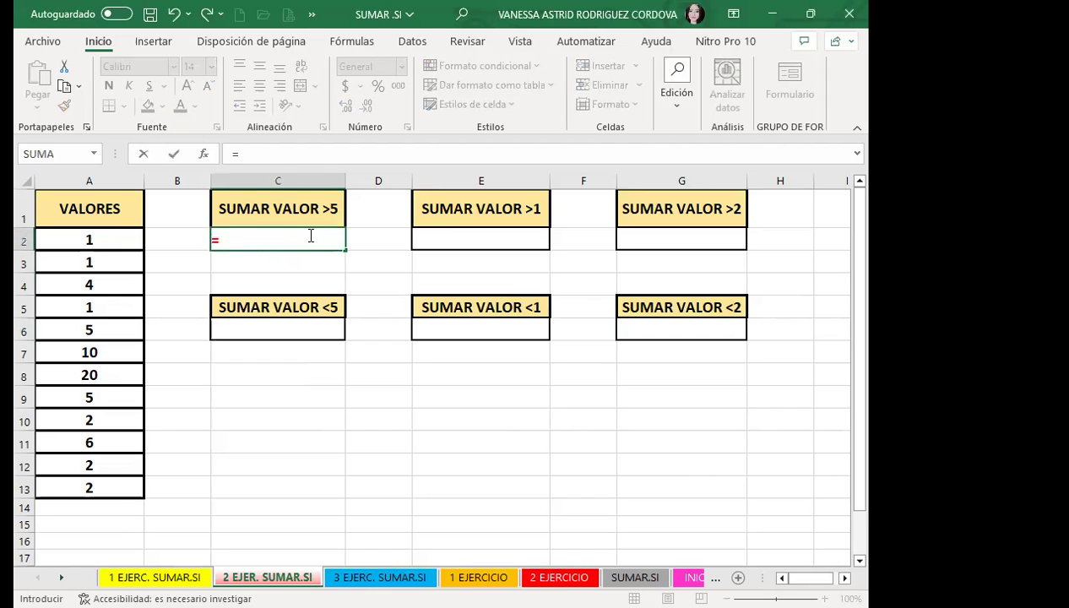
text(SUMAR.SI()
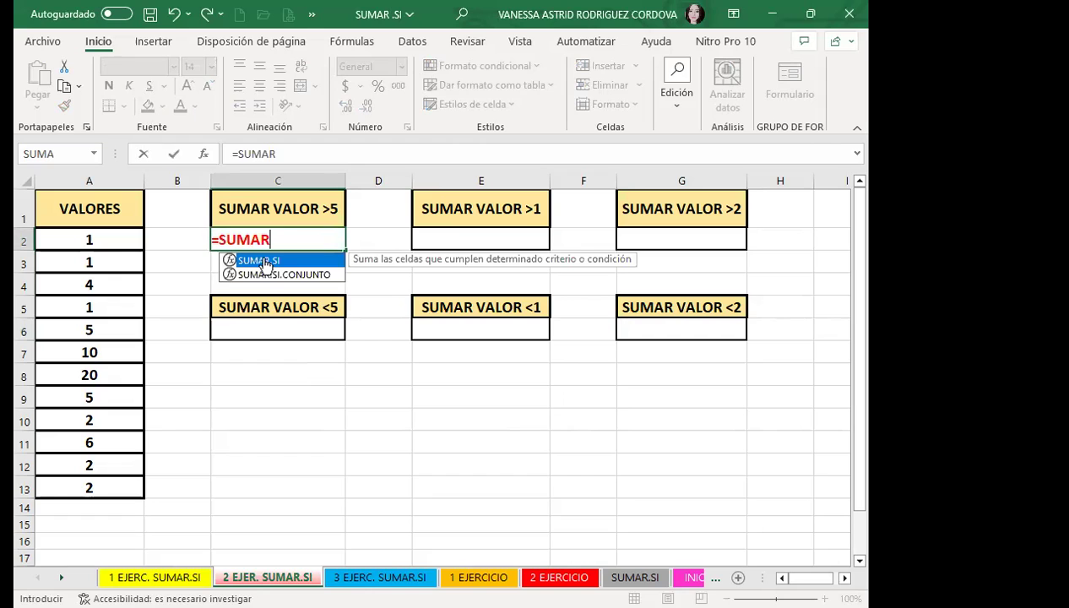
double_click(266, 261)
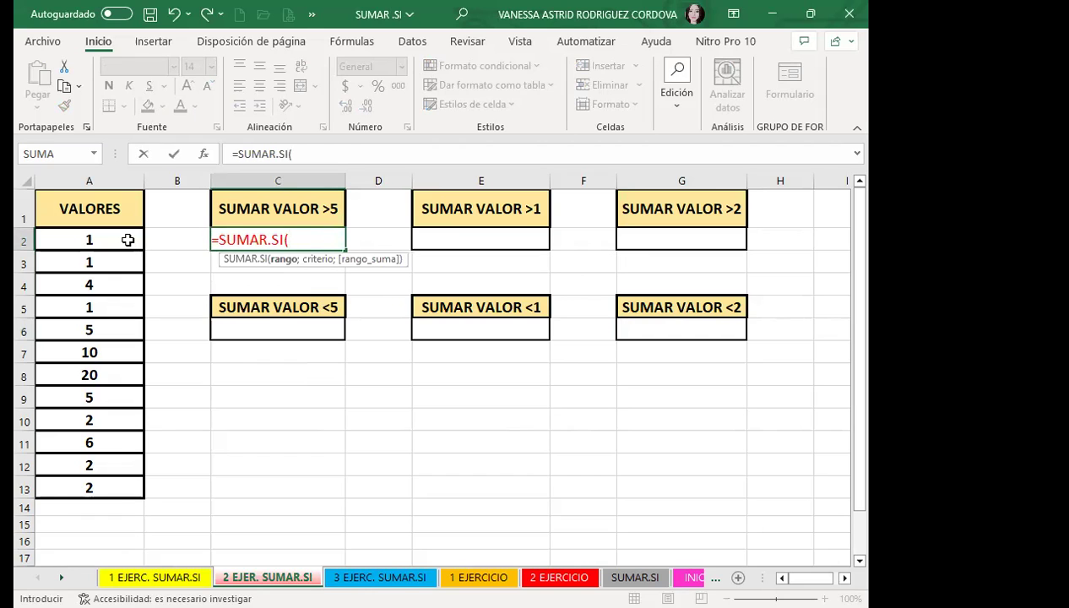
click(128, 240)
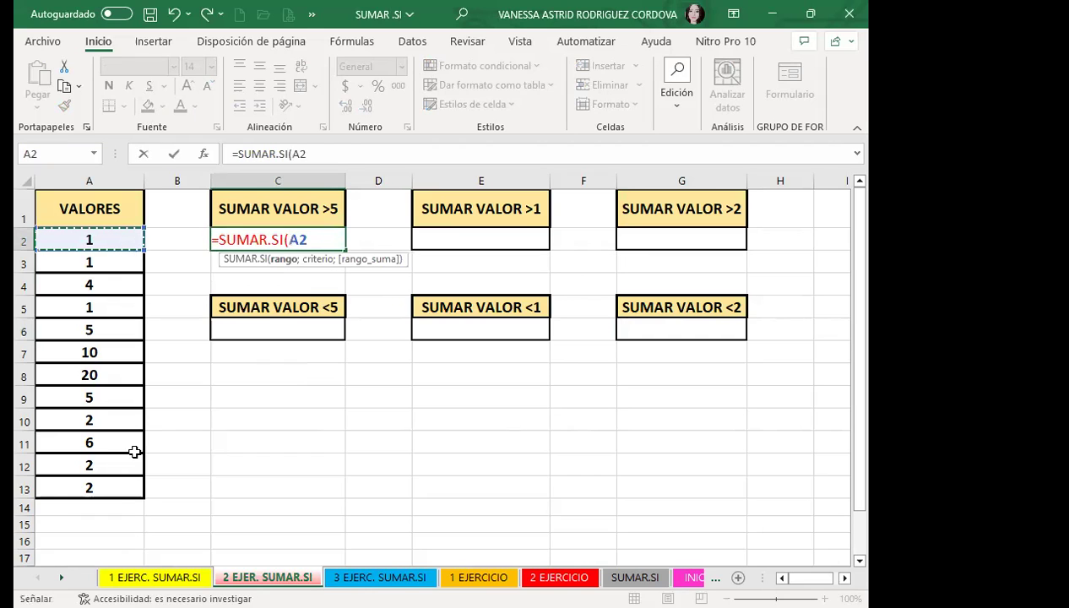
key(ctrl+shift+Down)
text(:A13;)
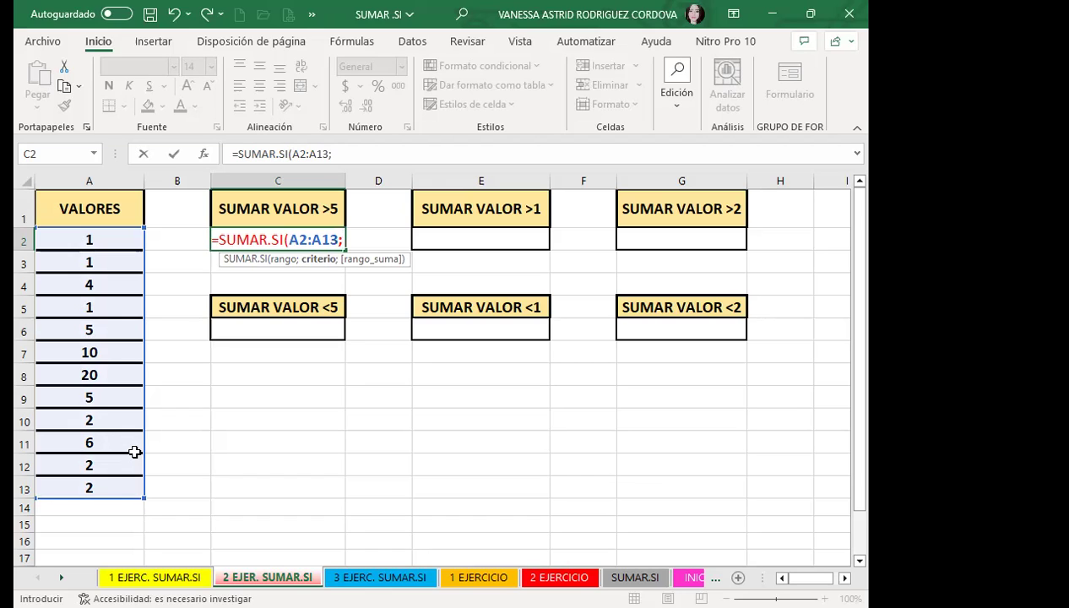
text(")
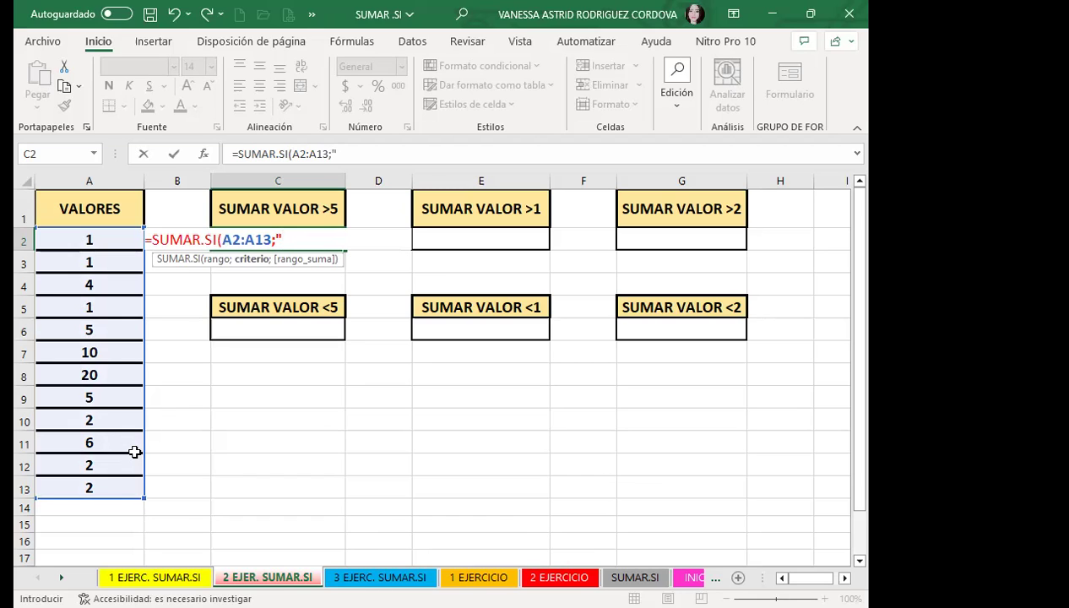
text(>)
text(5)
text(")
text())
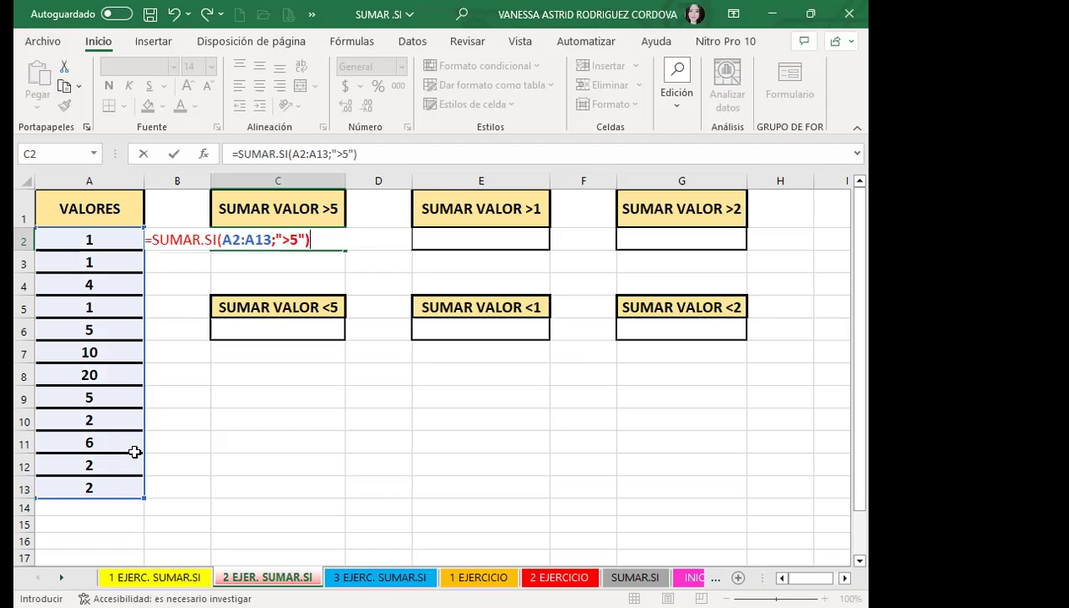
key(Return)
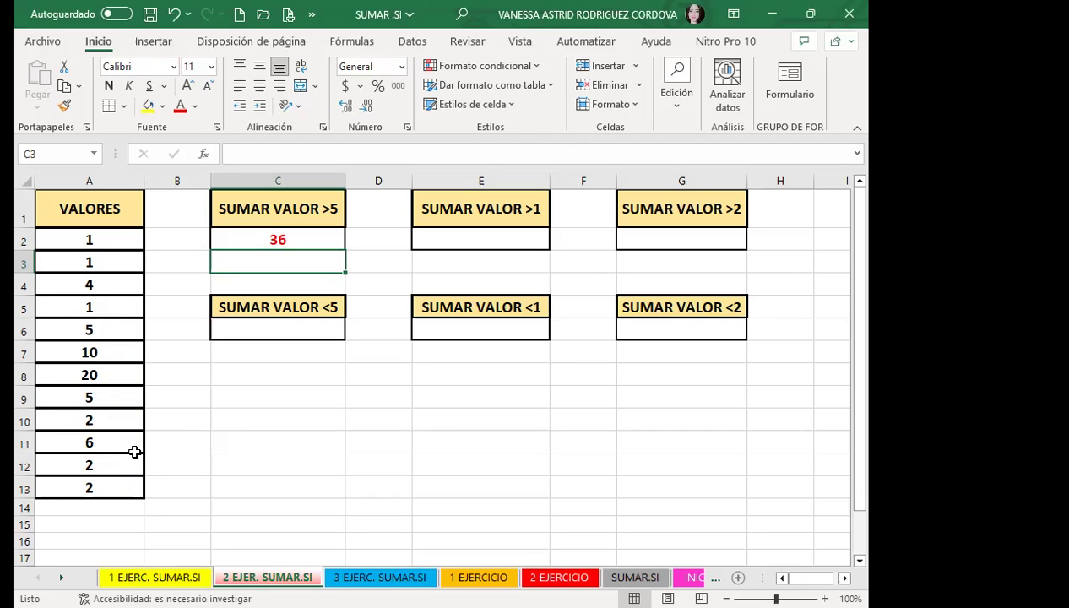
click(506, 244)
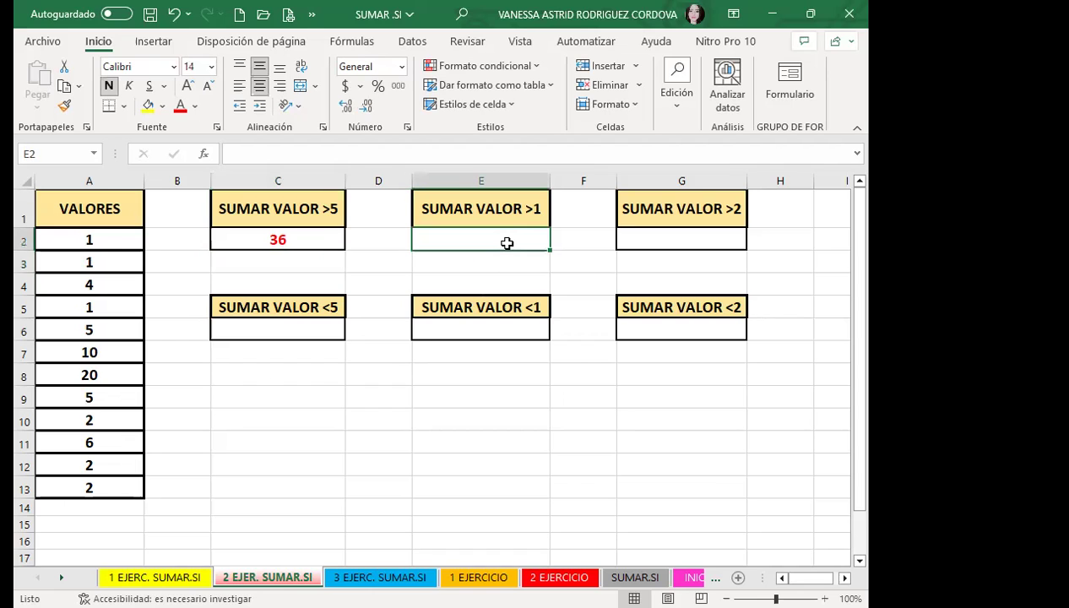
text(=)
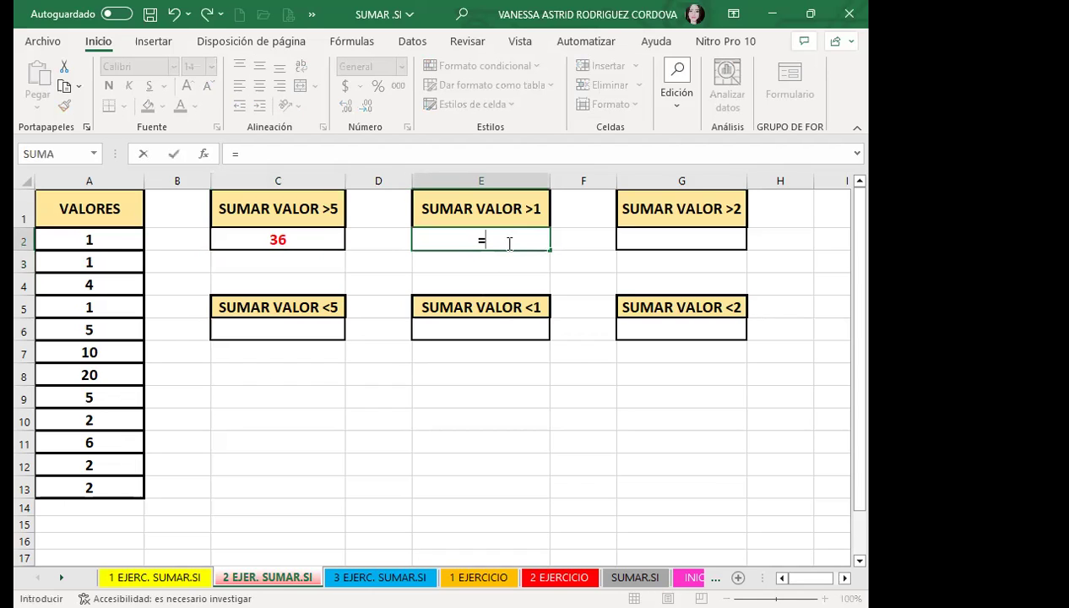
text(S)
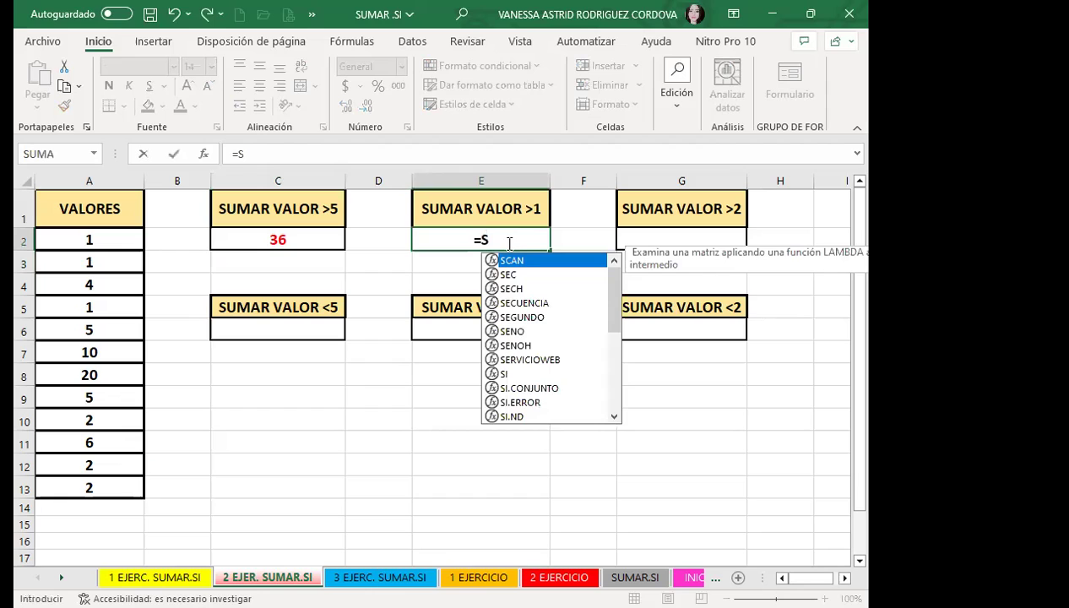
text(UMAR)
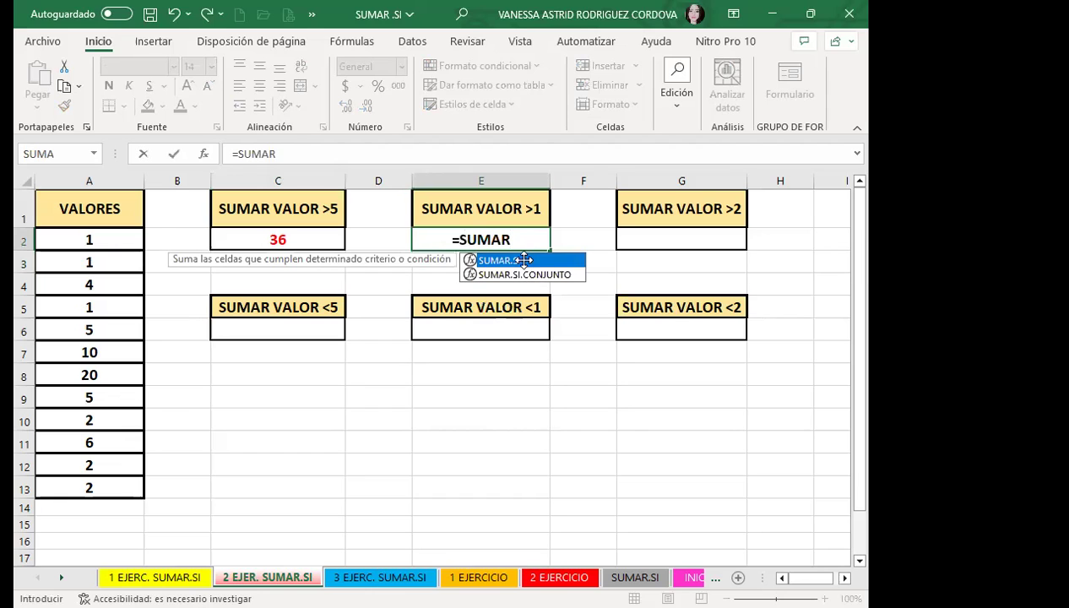
- Complete E2 as =SUMAR.SI(A2:A13;">1"), returning 56
double_click(524, 260)
click(116, 240)
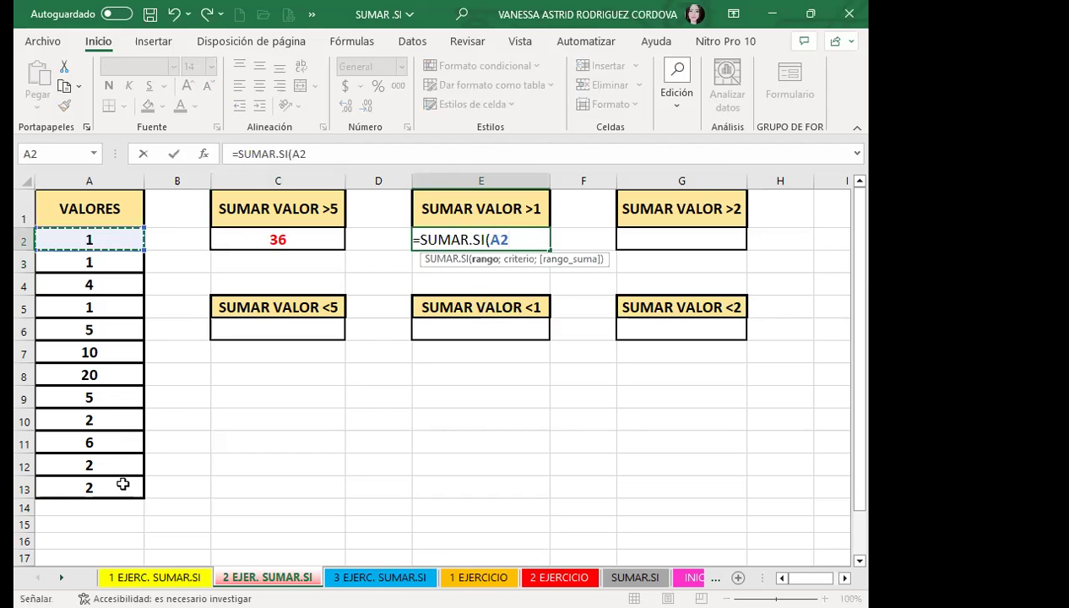
drag(117, 240, 122, 484)
text(;)
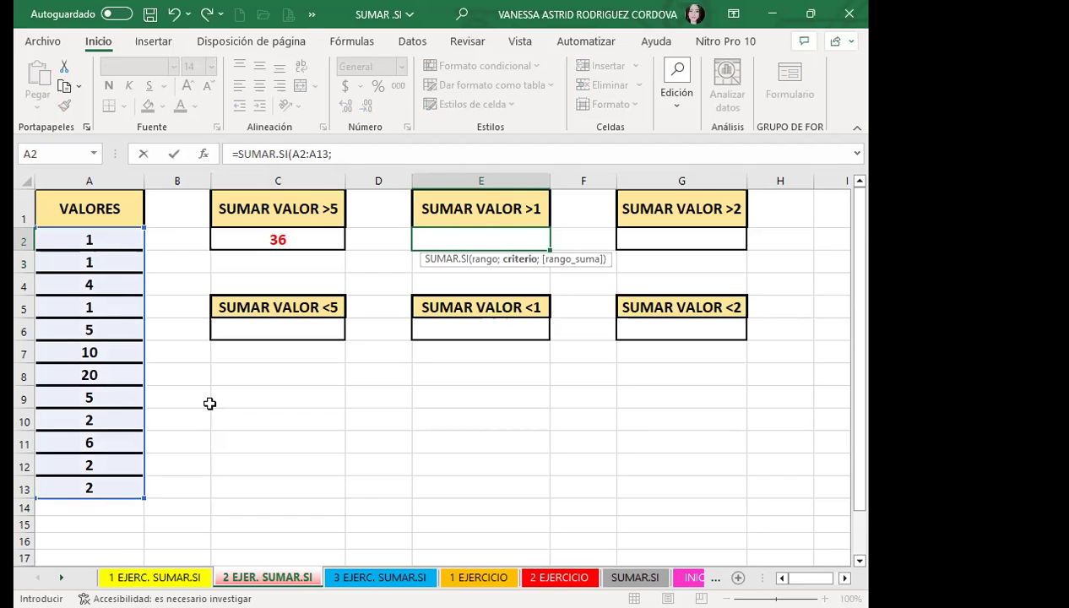
text(">)
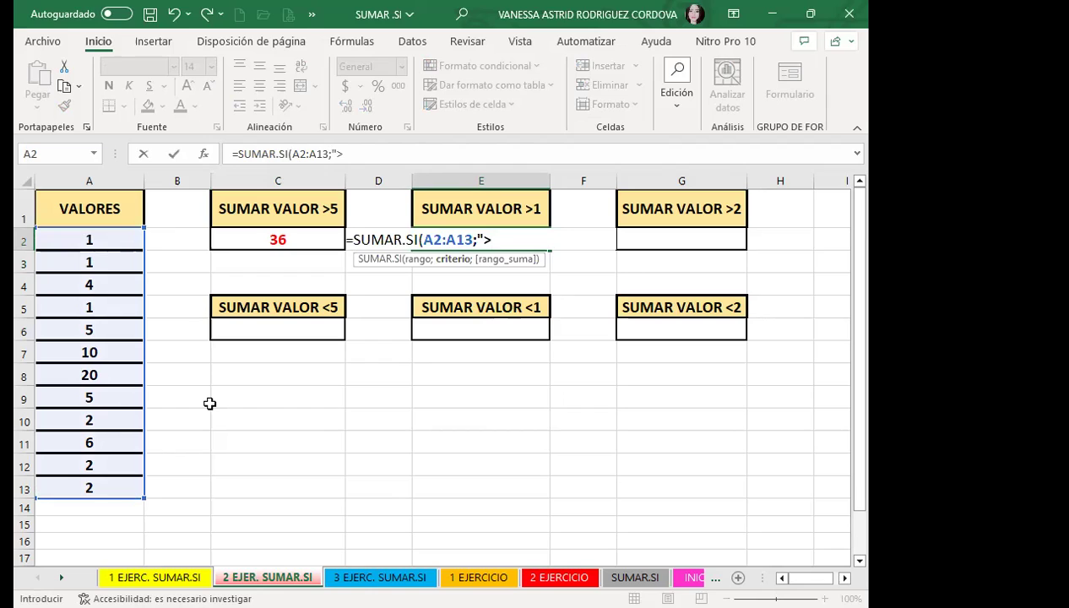
text(1)
text(!)
key(BackSpace)
text(")
text())
key(Return)
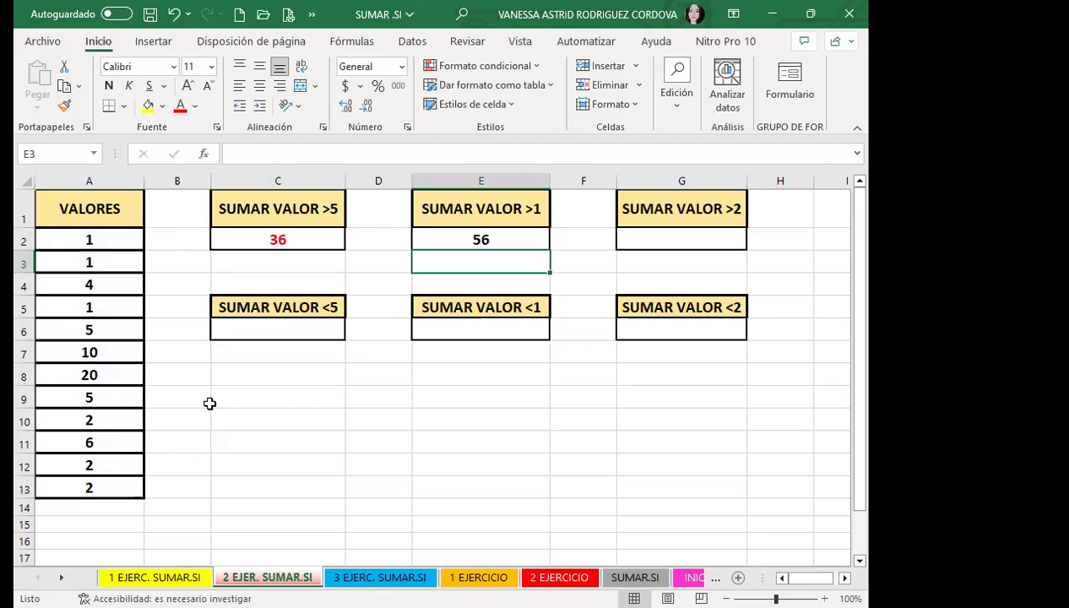
- Copy C2's red formatting onto E2 with Format Painter
click(290, 245)
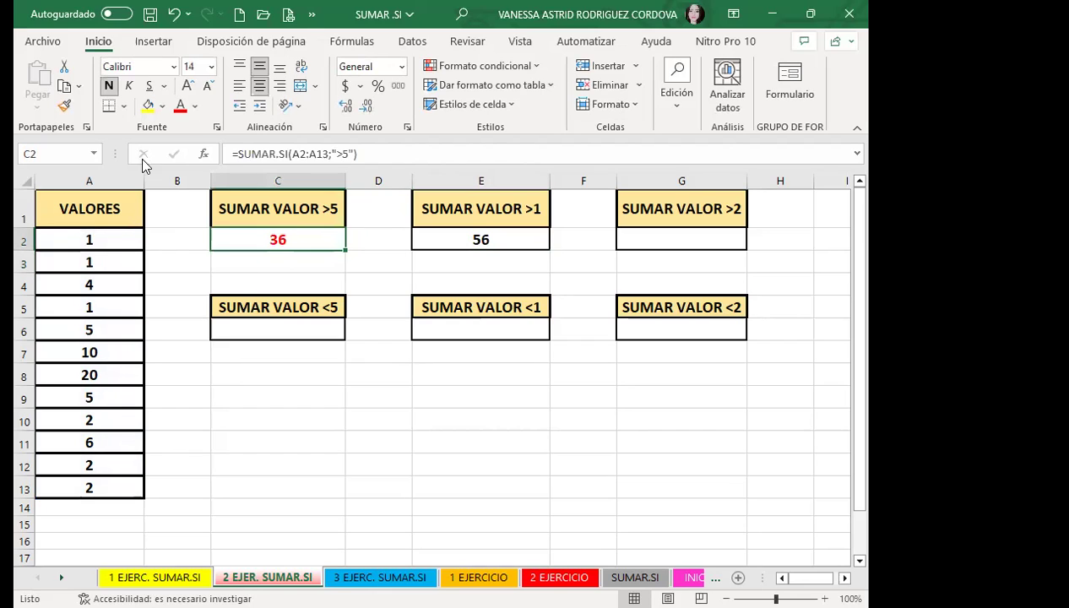
click(65, 105)
click(417, 237)
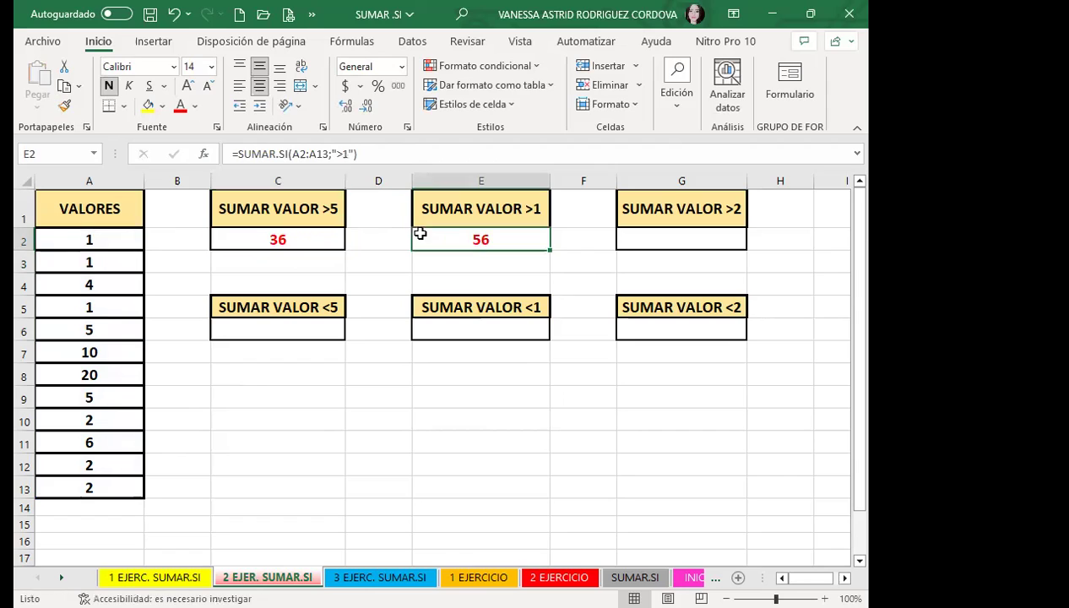
- Enter =SUMAR.SI(A2:A13;">2") in G2, returning 50
click(655, 242)
text(=)
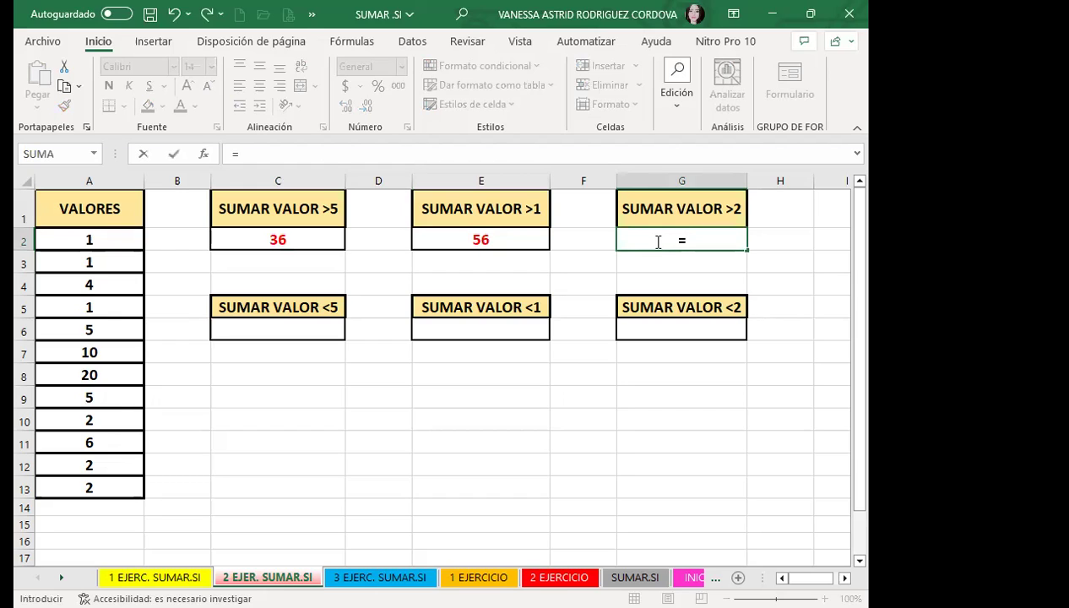
text(SUMAR)
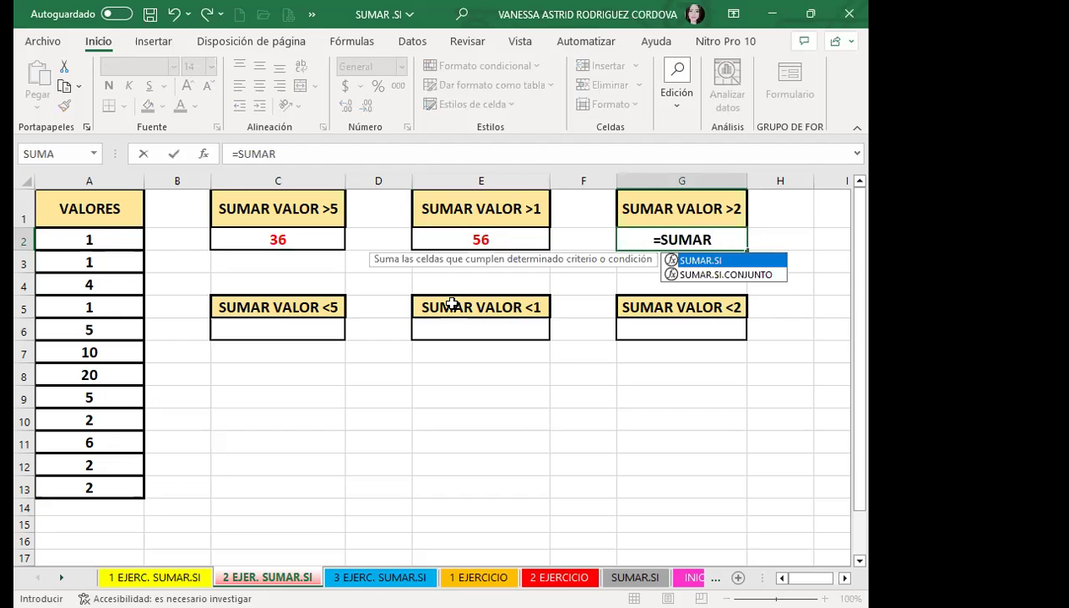
key(Tab)
drag(125, 243, 127, 484)
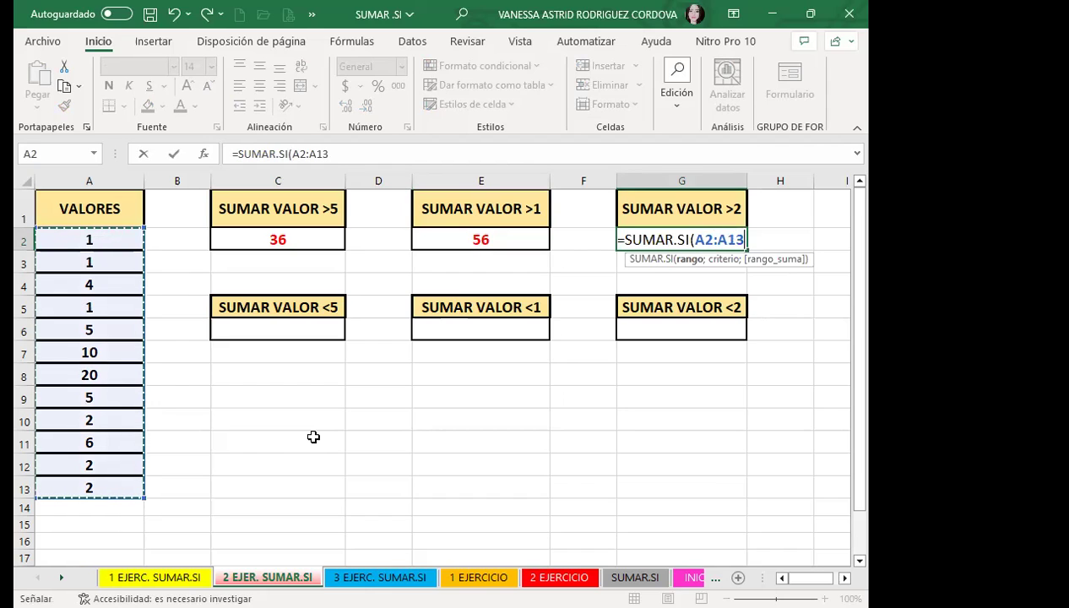
text(;")
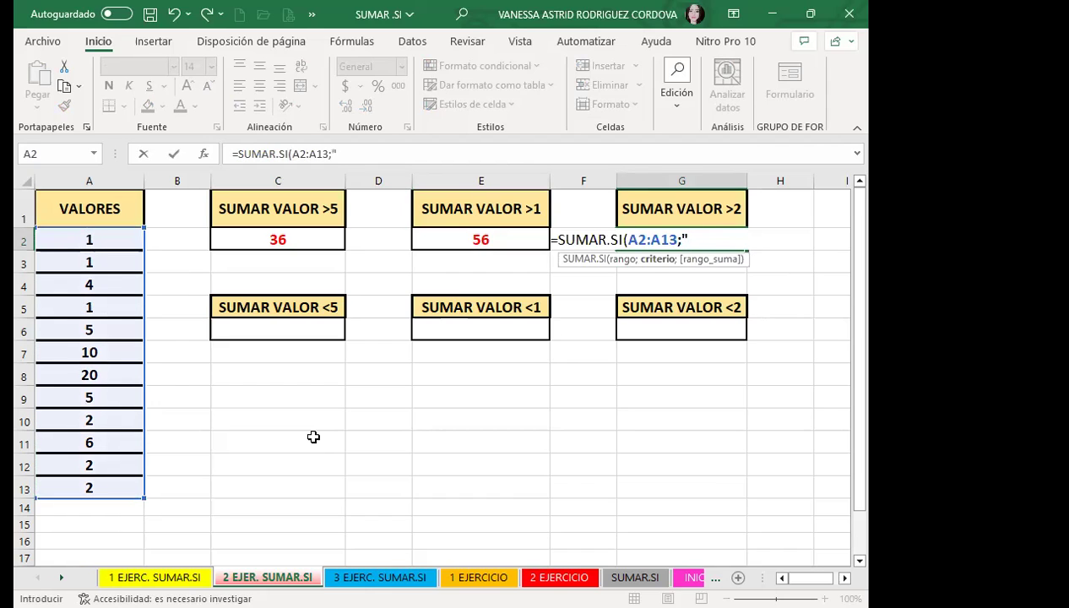
text(>2)
text(")
text())
key(Return)
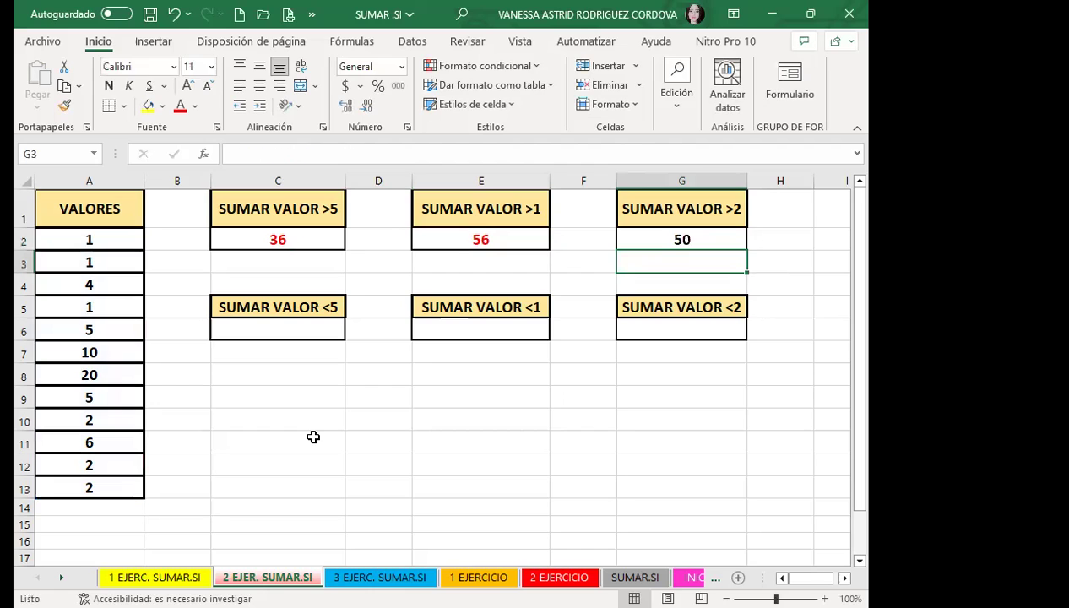
- Apply E2's red result formatting to G2 with Format Painter
click(438, 243)
click(64, 106)
click(628, 241)
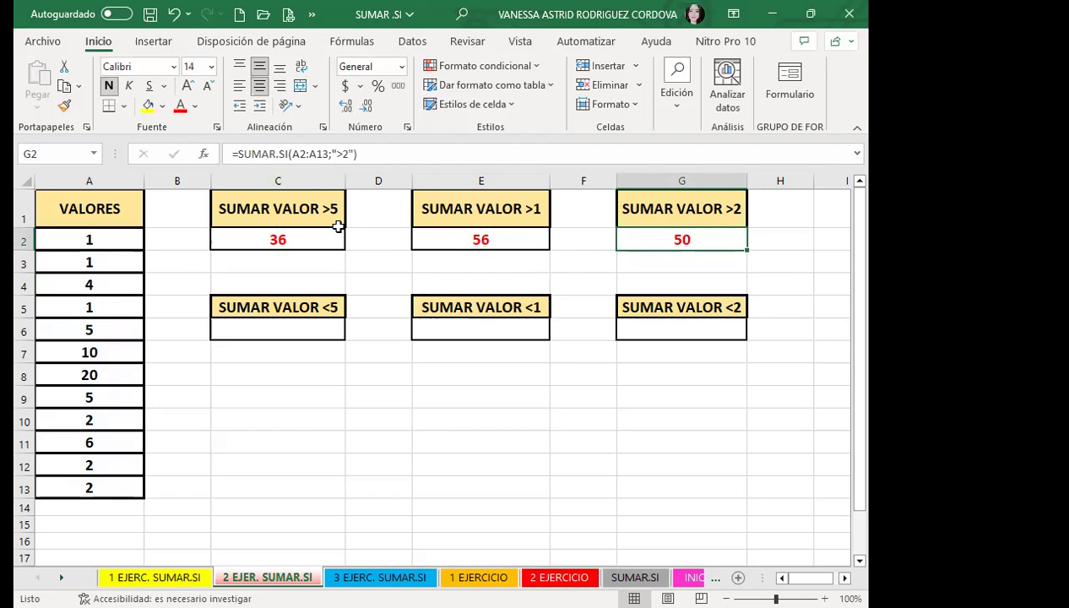
click(515, 240)
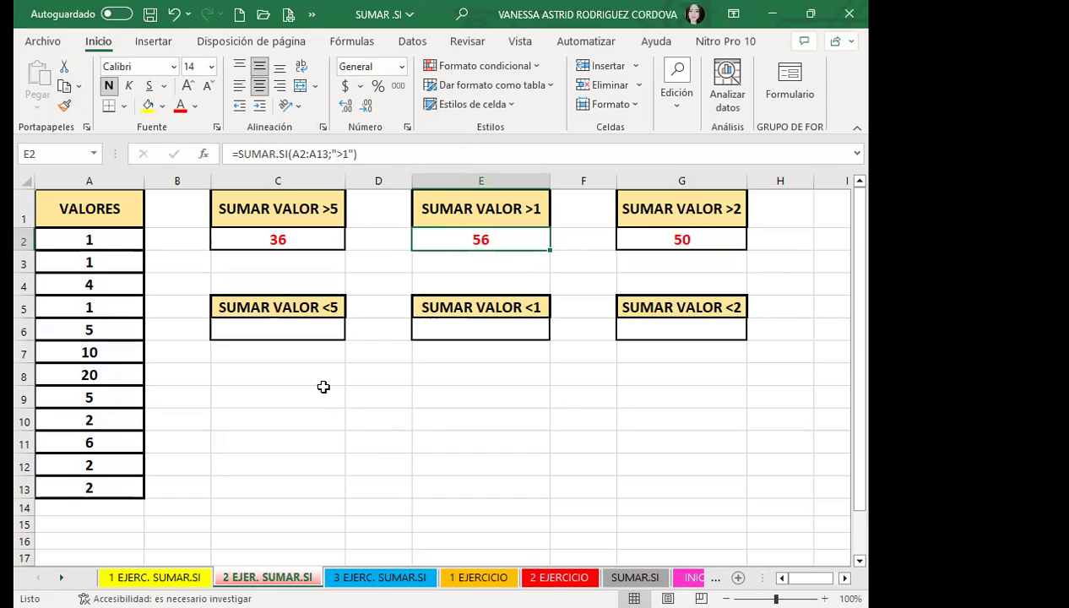
- Enter =SUMAR.SI(A2:A13;"<5") in C6, summing the values below 5 to 13
click(330, 328)
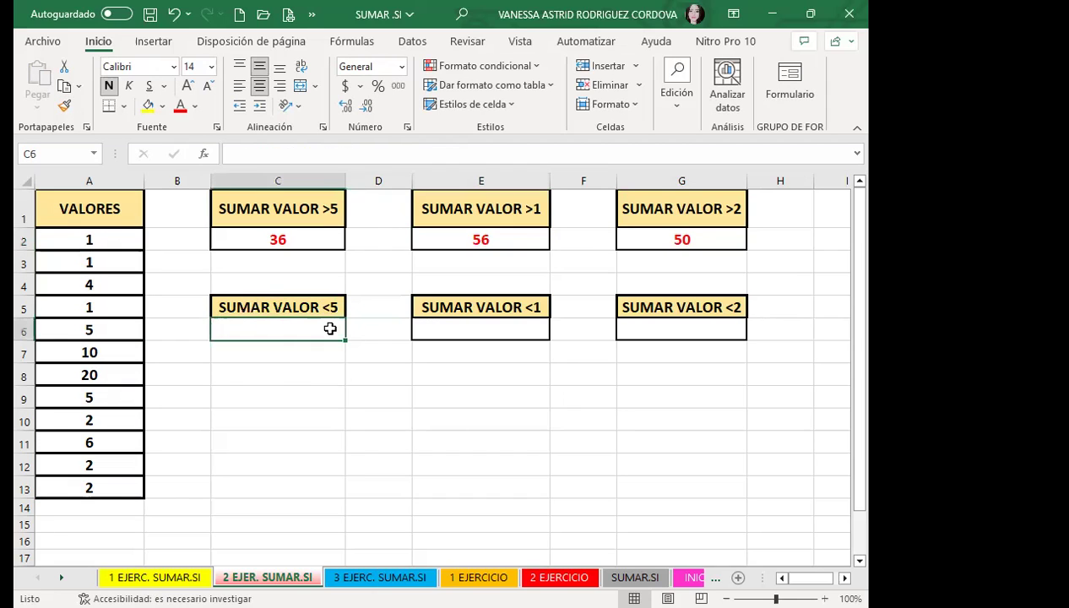
text(=)
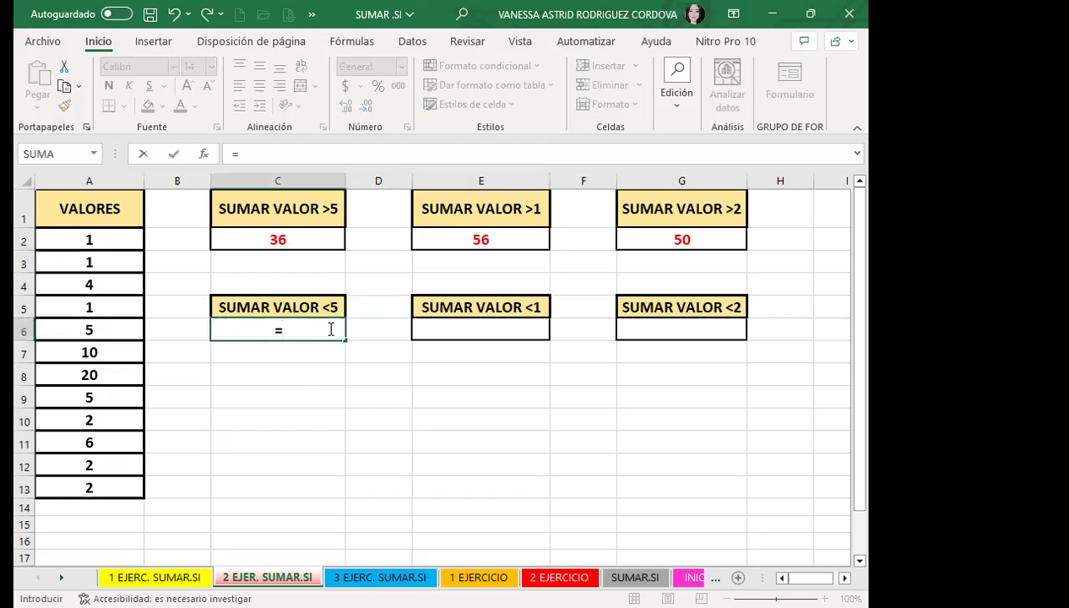
text(SUMAR)
double_click(299, 351)
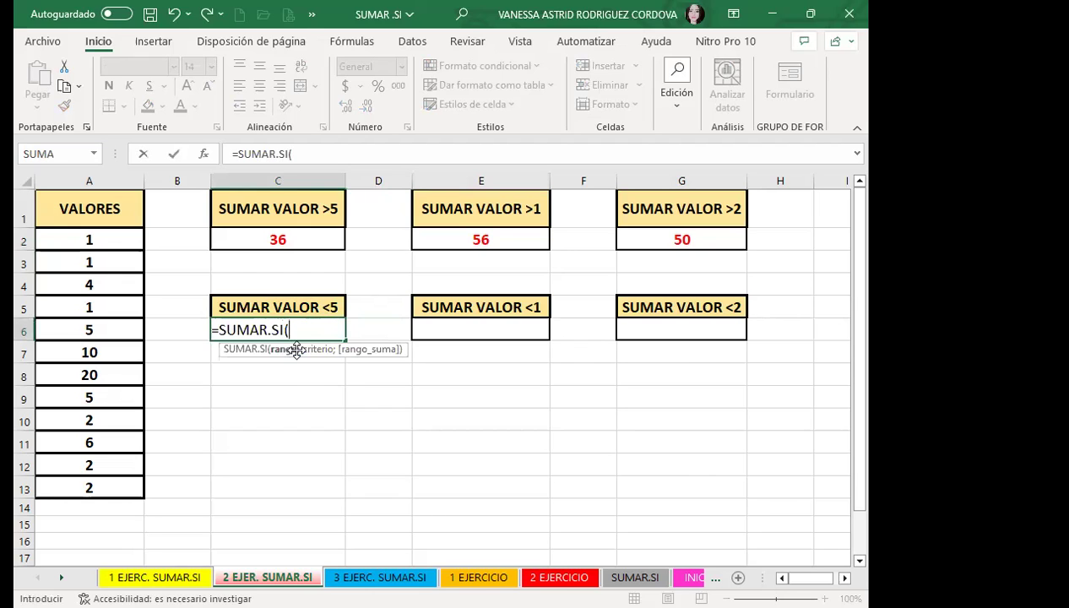
click(119, 240)
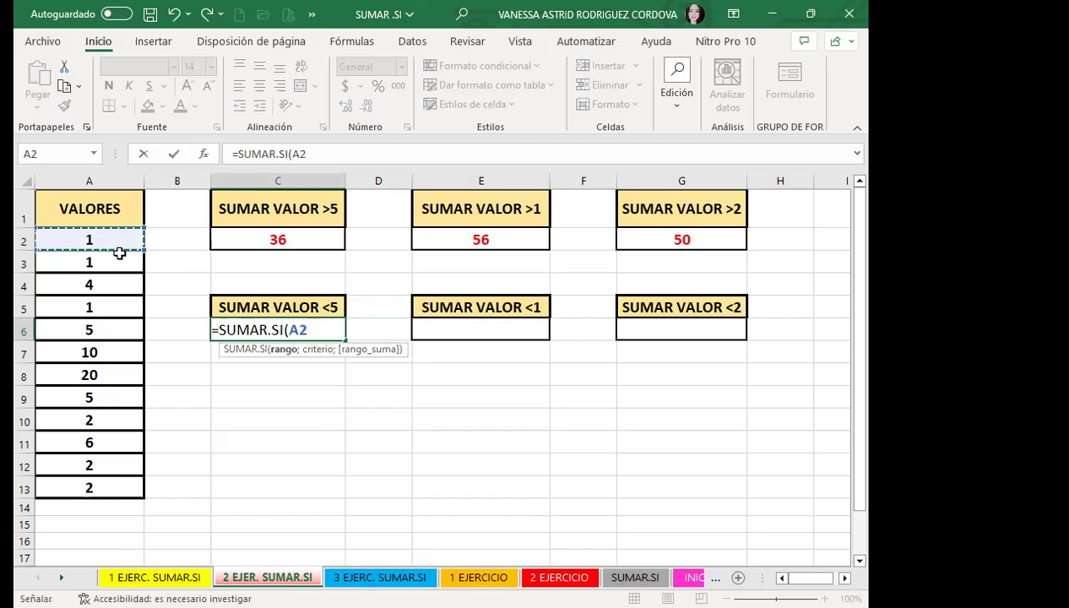
shift+click(123, 475)
text(;)
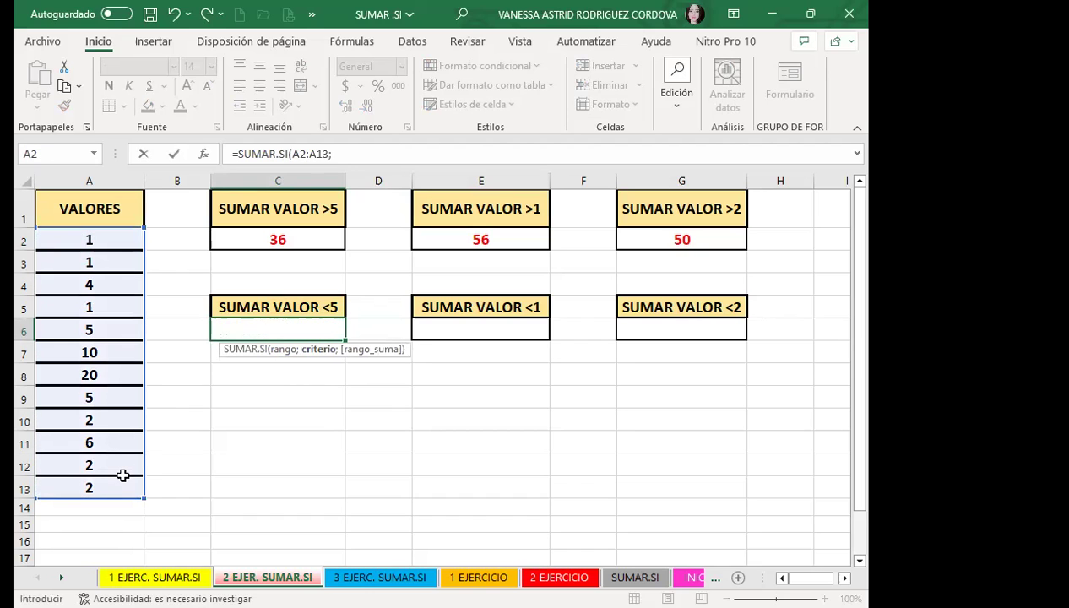
text("<)
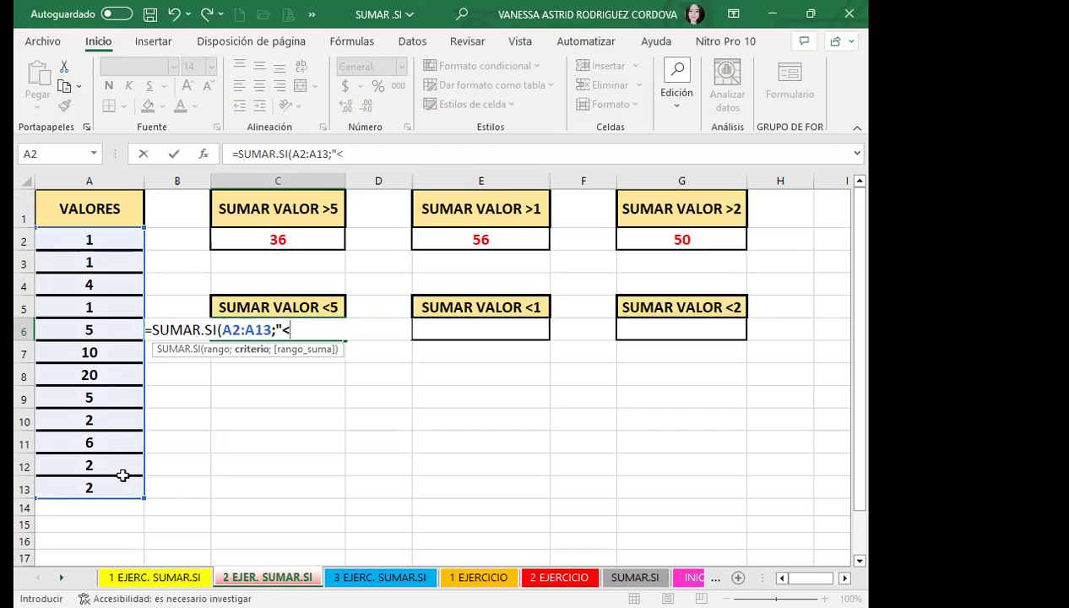
text(5)
text("))
key(Return)
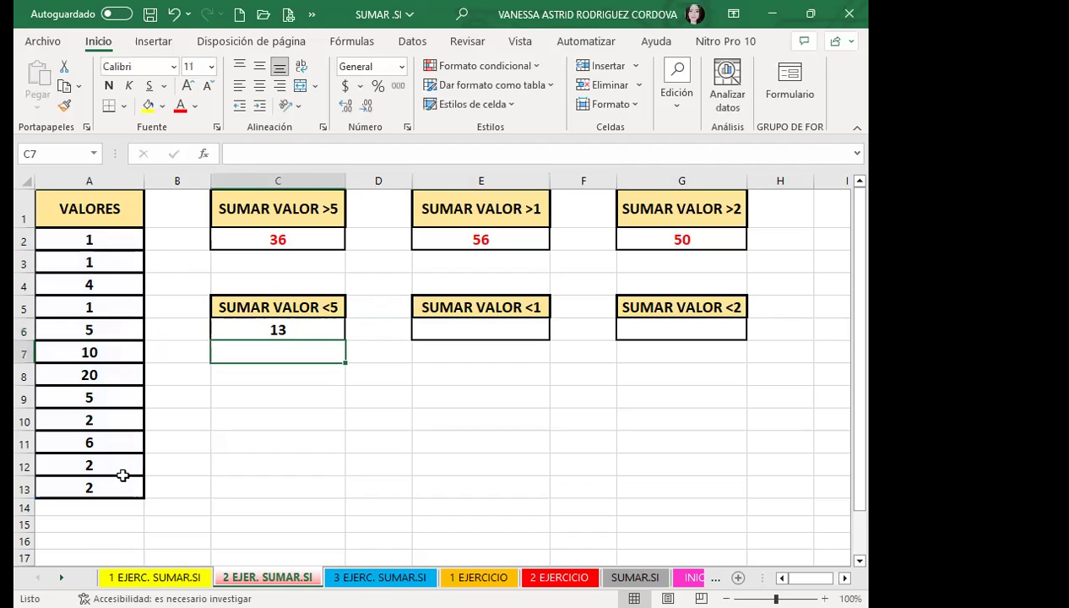
- Review C6's formula, then move on to the 3 EJERC. SUMAR.SI sheet
click(240, 324)
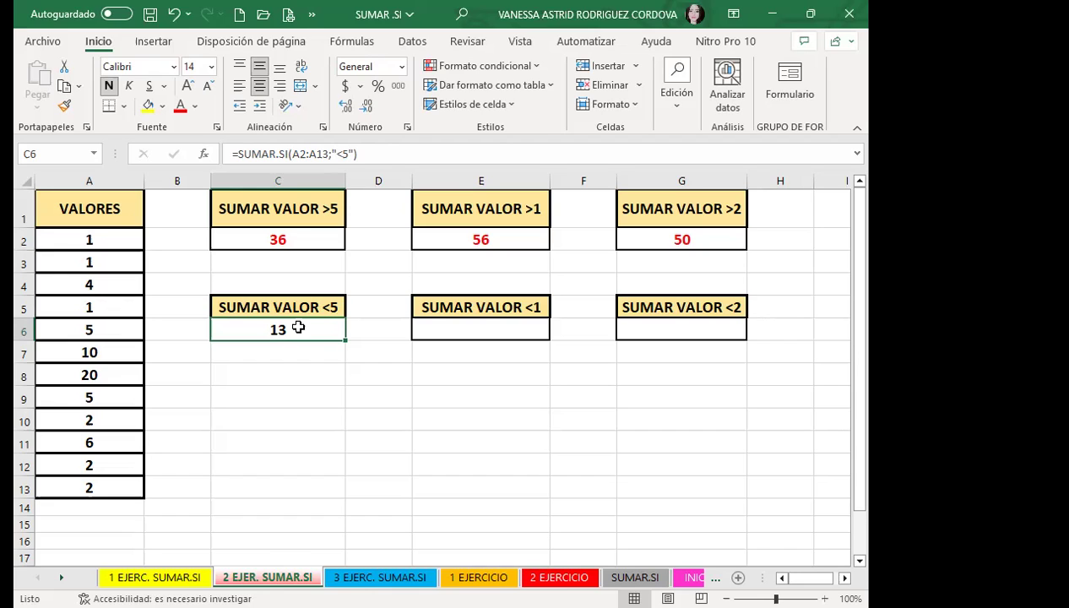
click(377, 441)
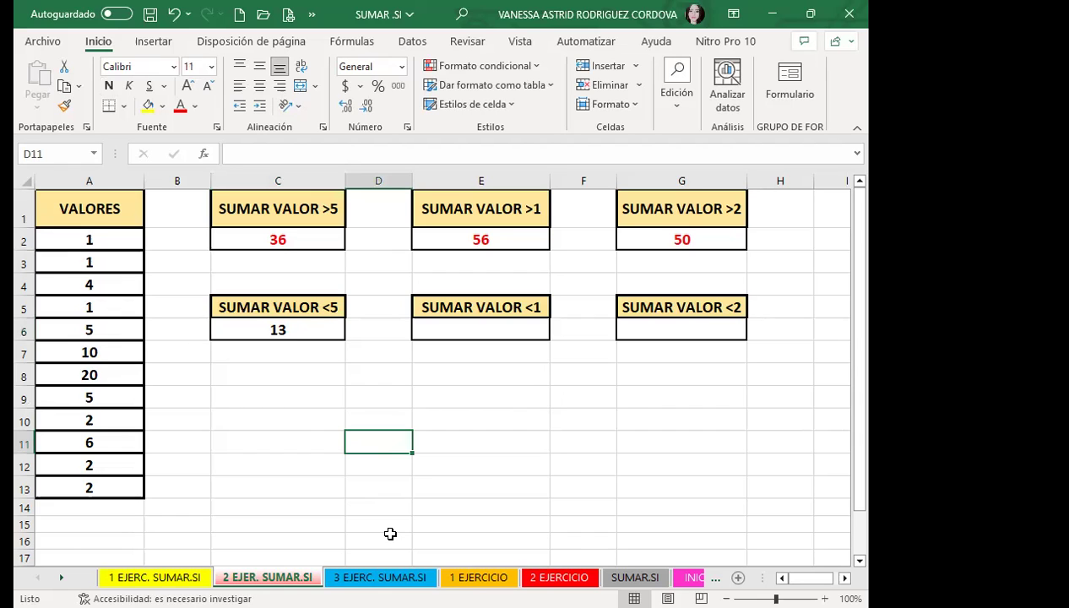
key(ctrl+Page_Down)
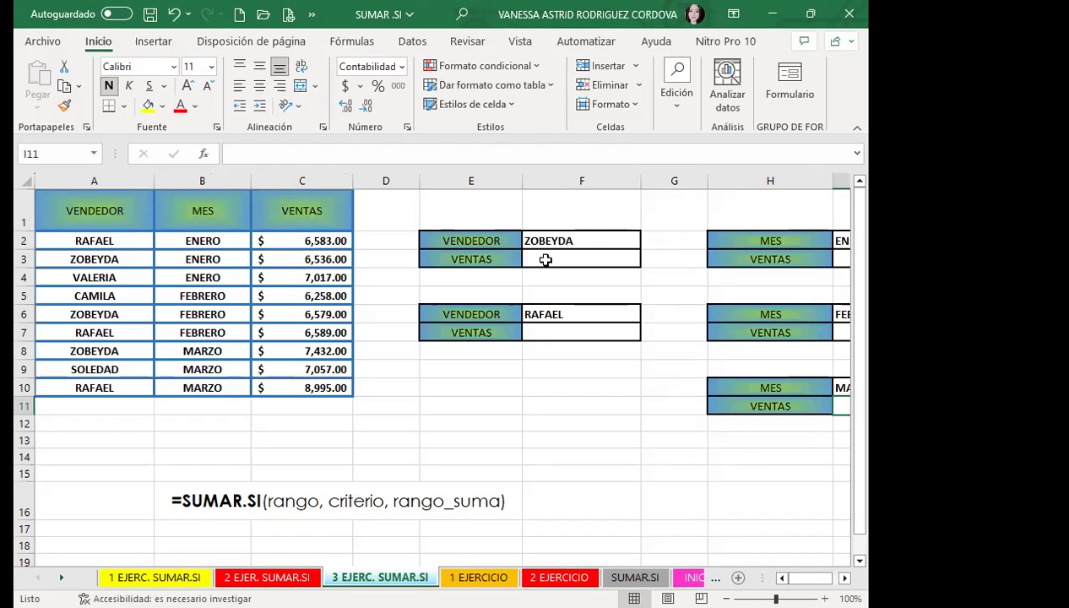
click(211, 499)
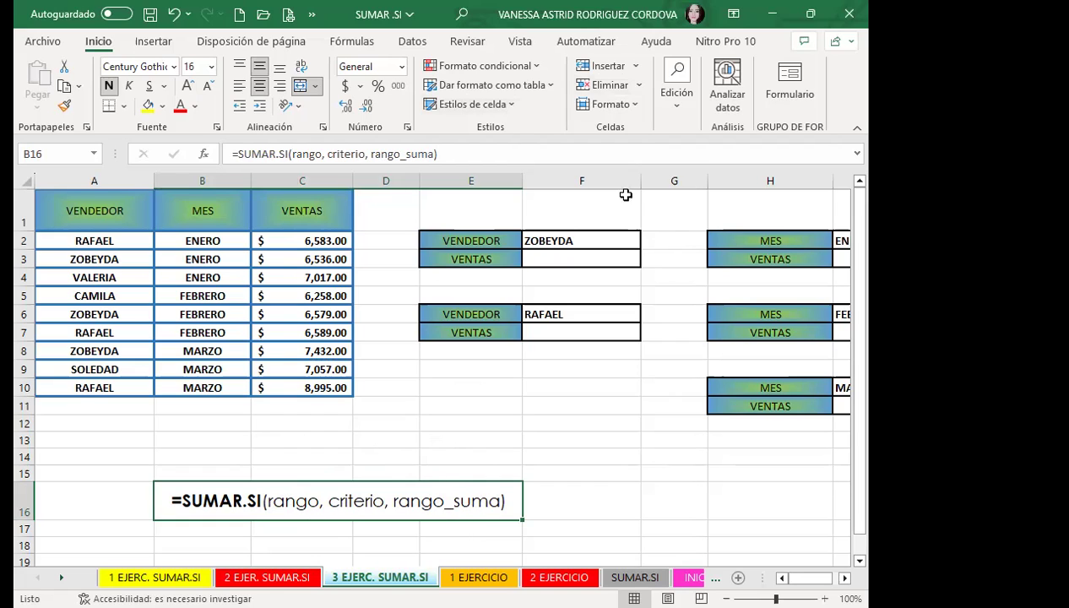
click(599, 253)
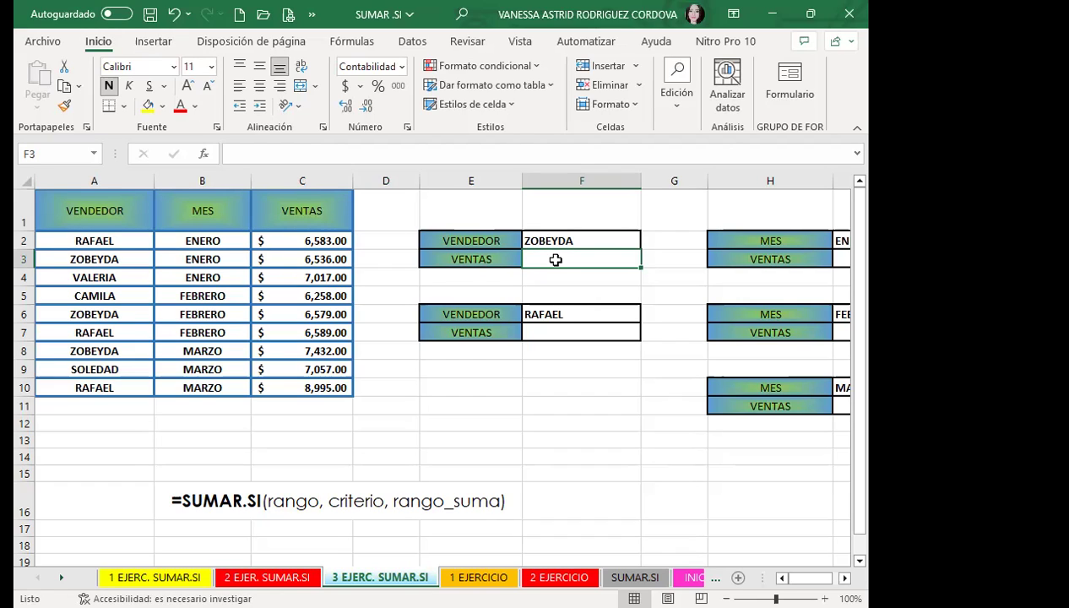
- Enter =SUMAR.SI(A2:A10;F2;C2:C10) in F3 to total ZOBEYDA's sales, $20,547.00
text(=)
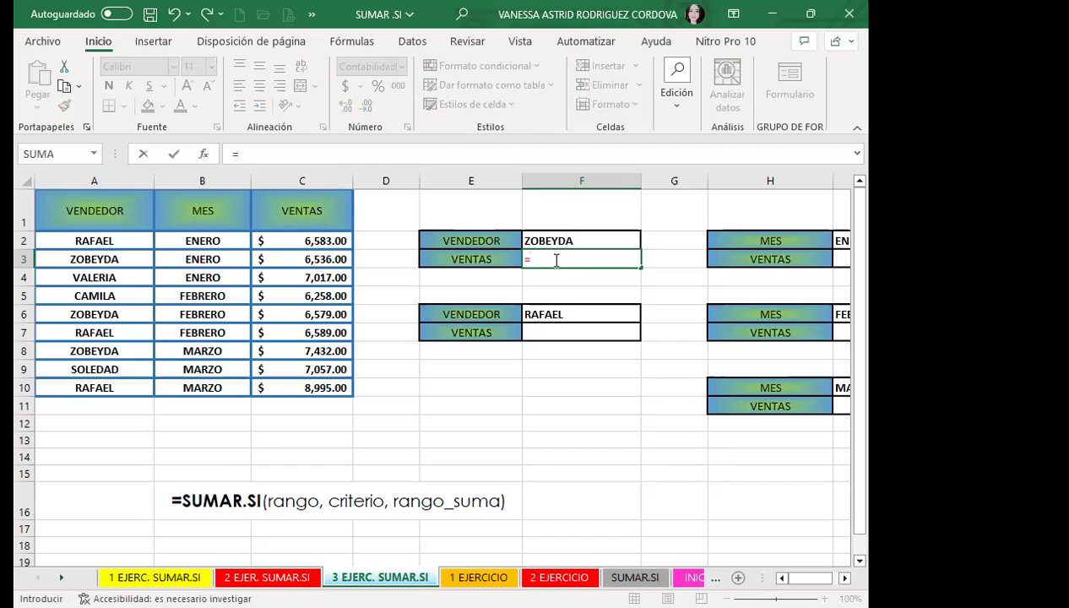
text(SUMAR)
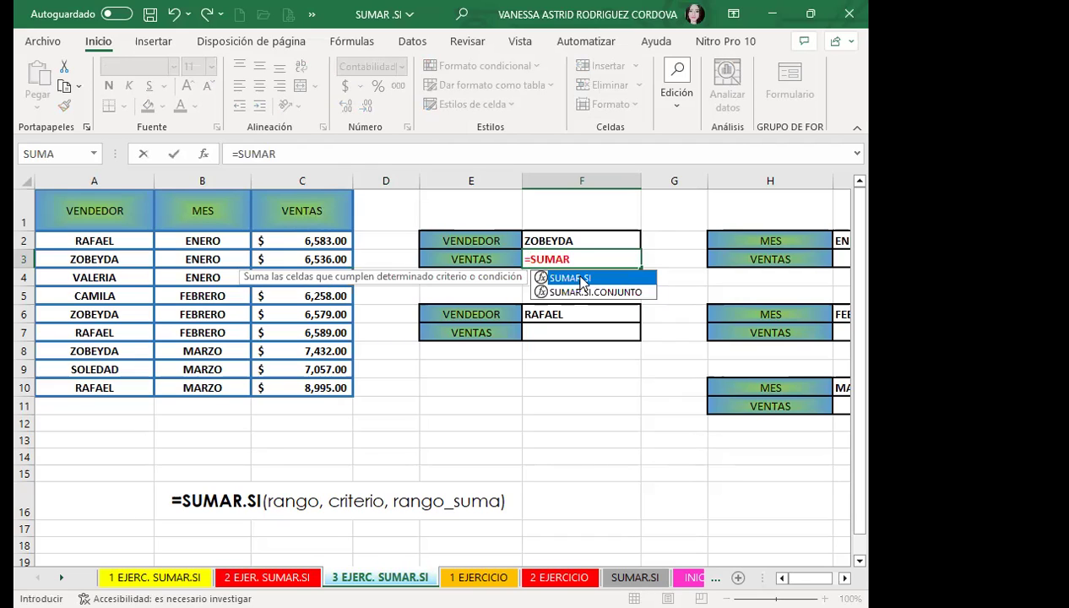
double_click(581, 279)
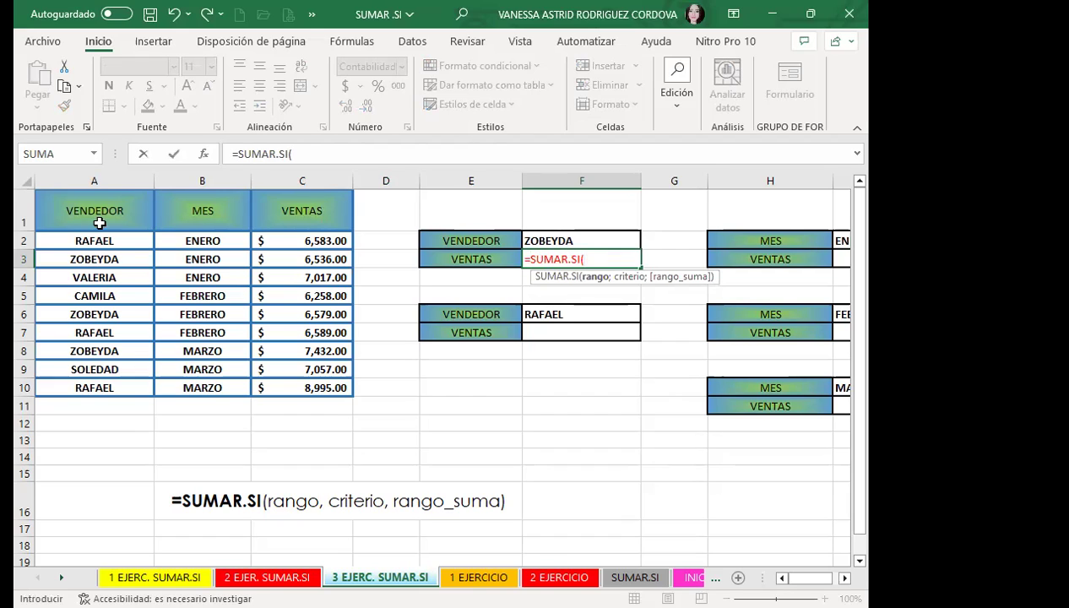
drag(105, 240, 107, 345)
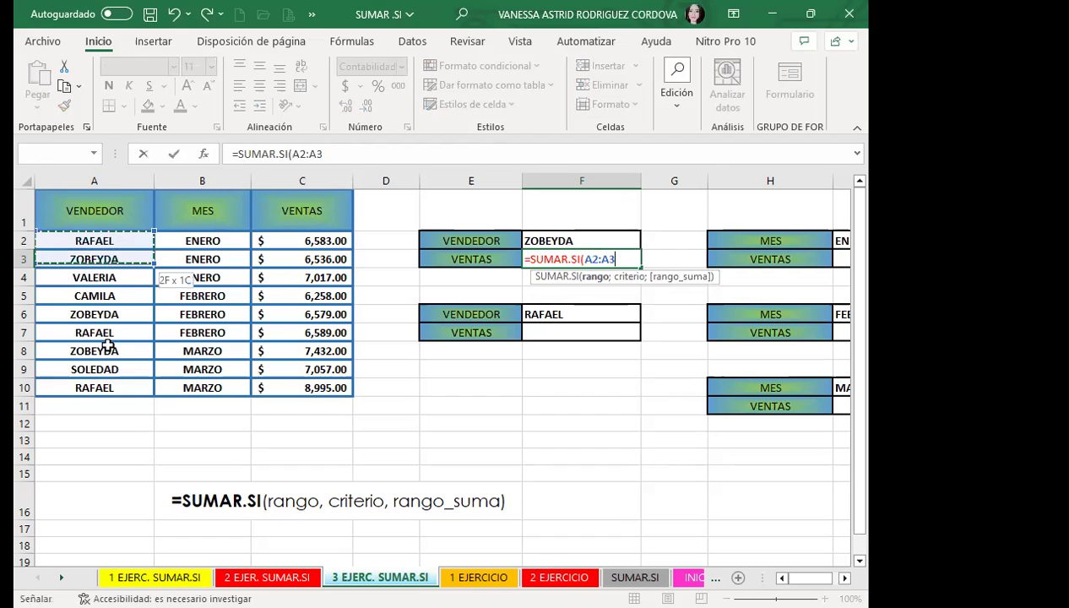
drag(108, 344, 108, 387)
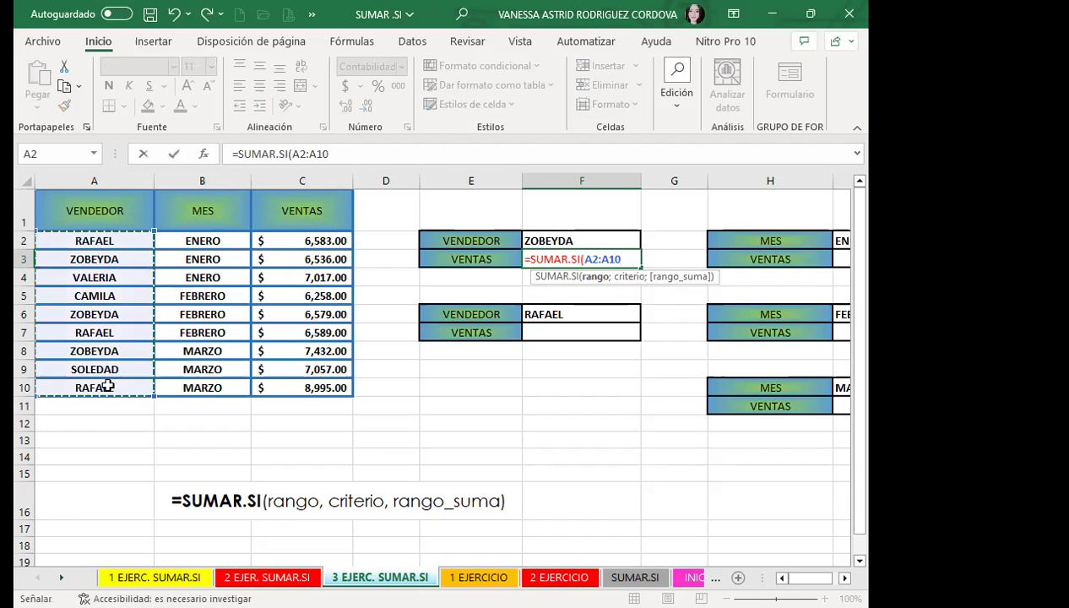
text(;)
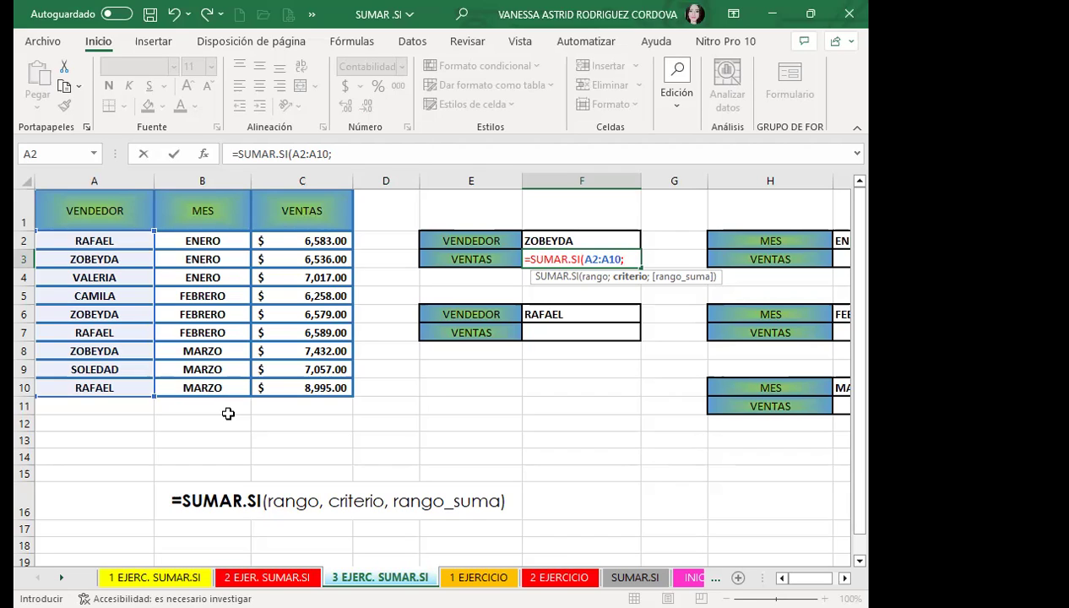
click(580, 240)
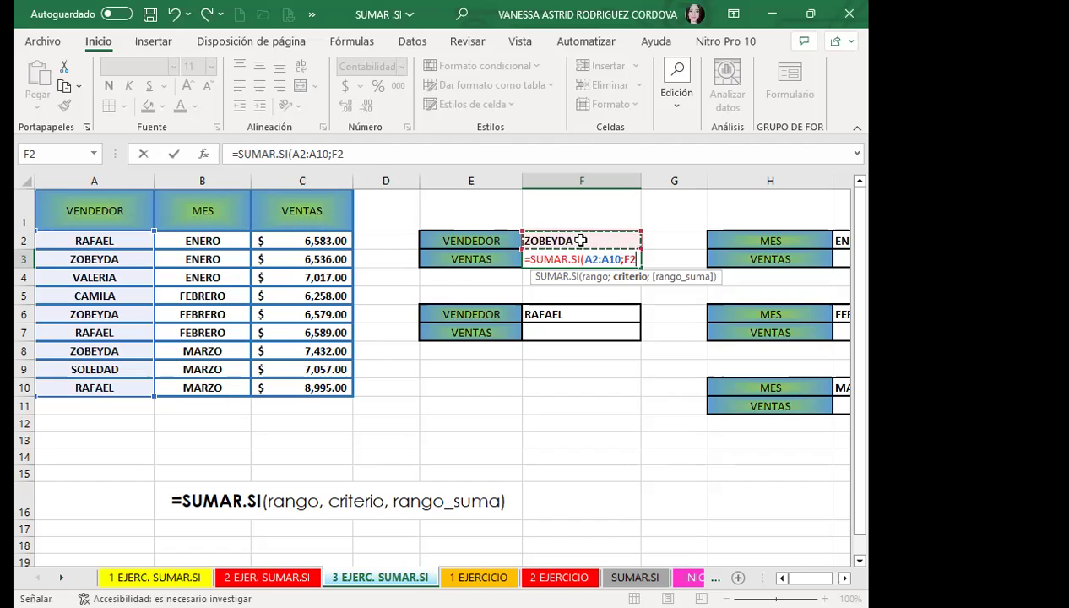
text(;)
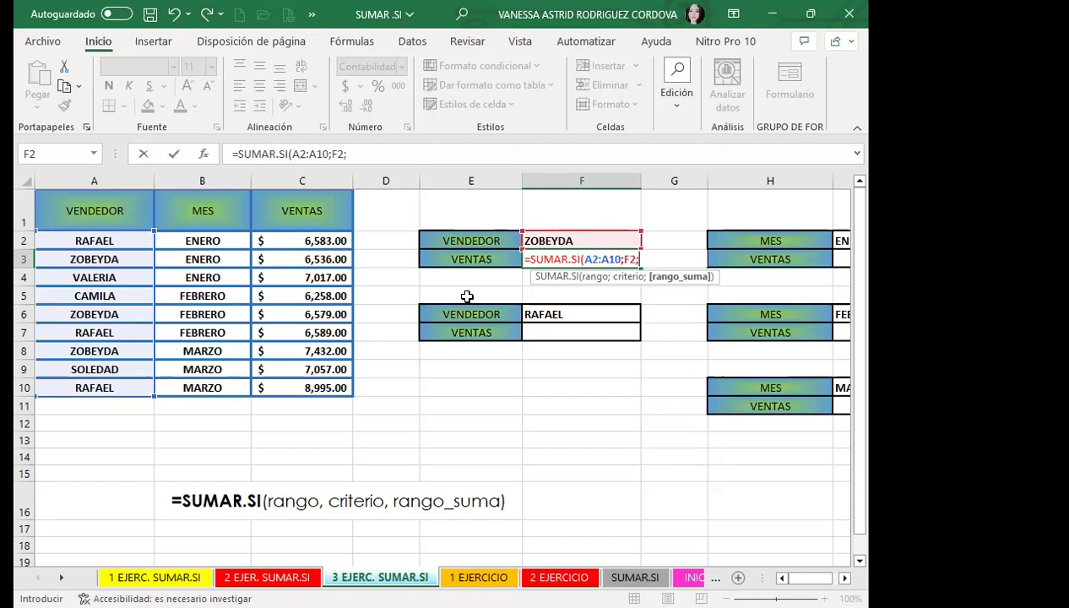
click(288, 237)
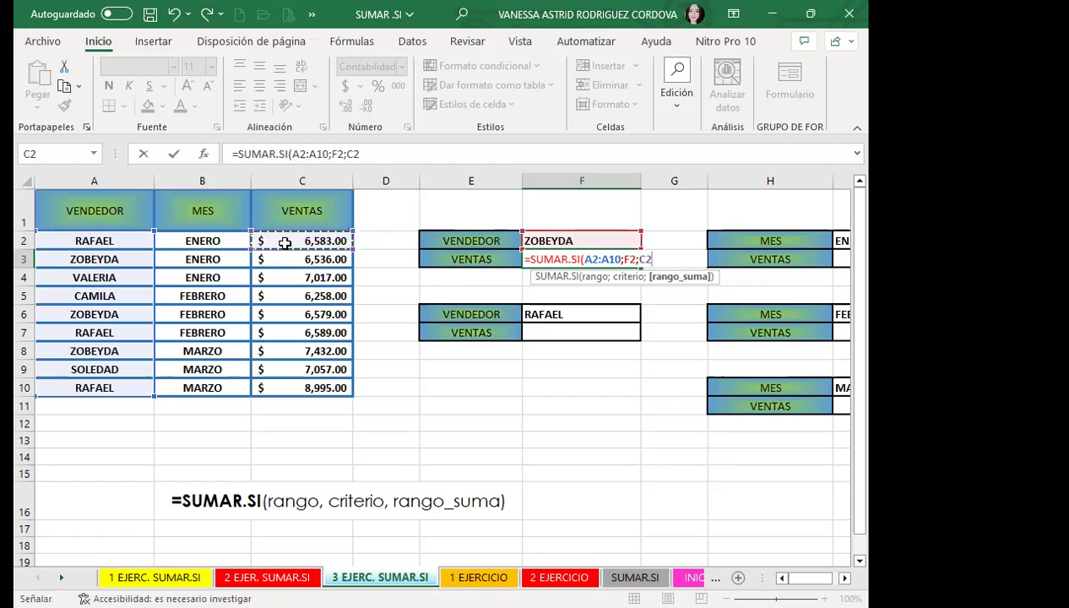
drag(285, 262, 288, 380)
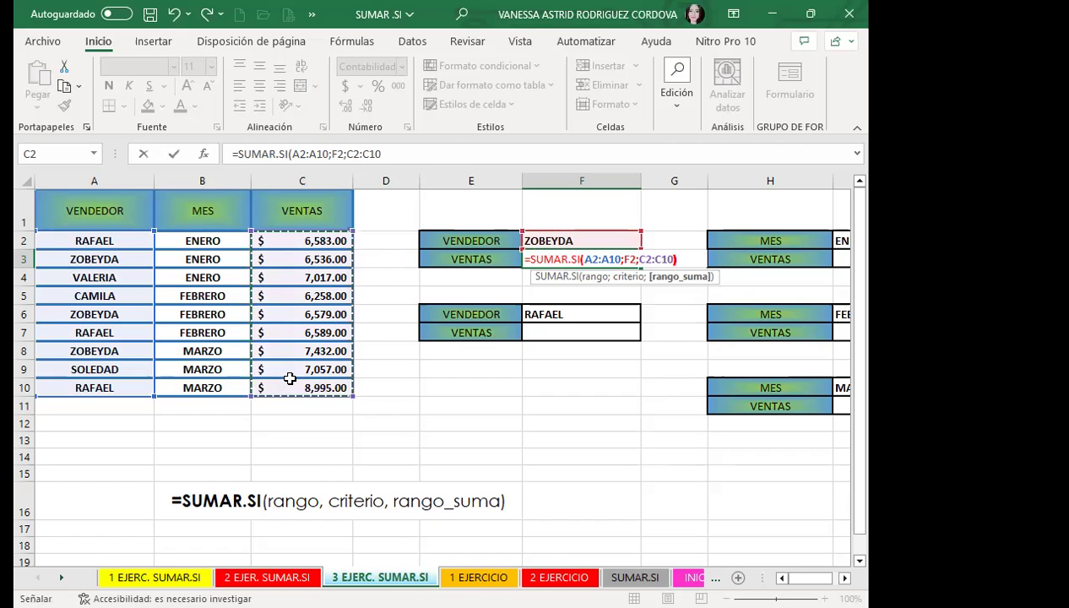
key(Return)
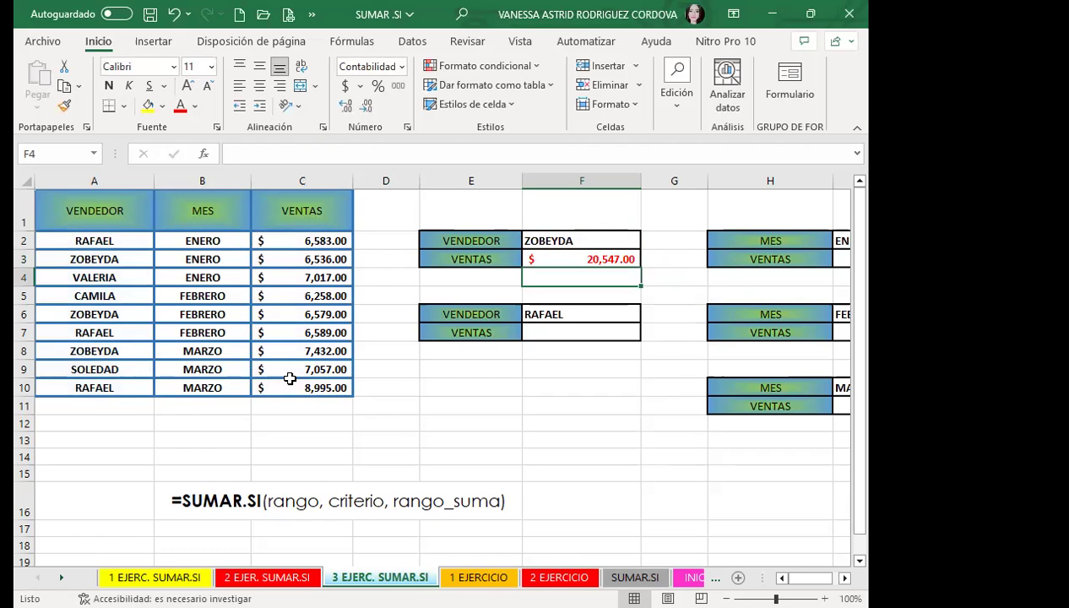
- Enter =SUMAR.SI(A2:A10;F6;C2:C10) in F7, giving RAFAEL's total of $22,167.00
click(553, 257)
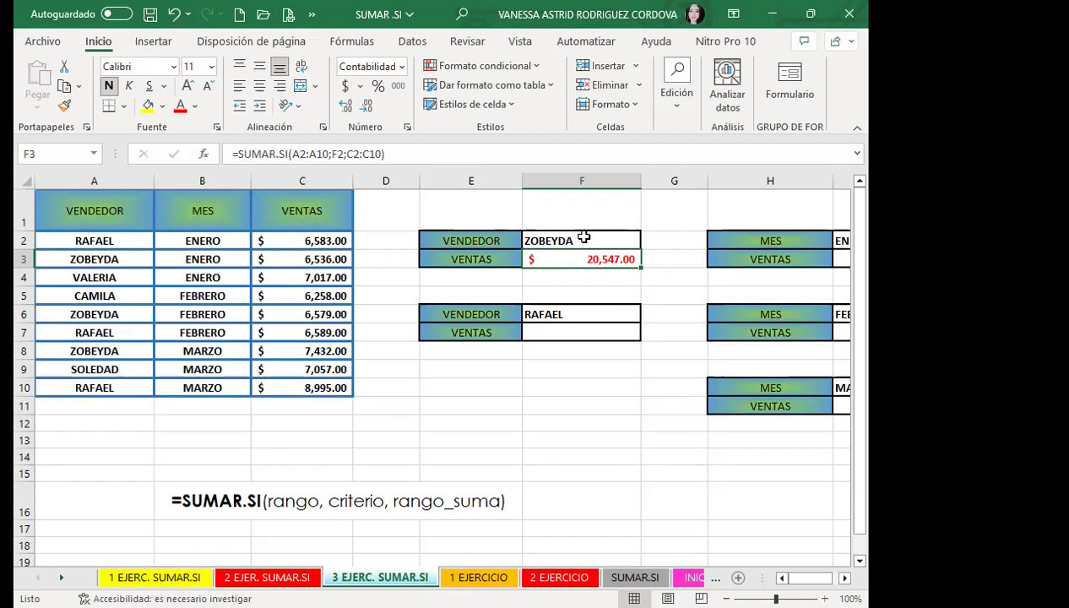
click(551, 330)
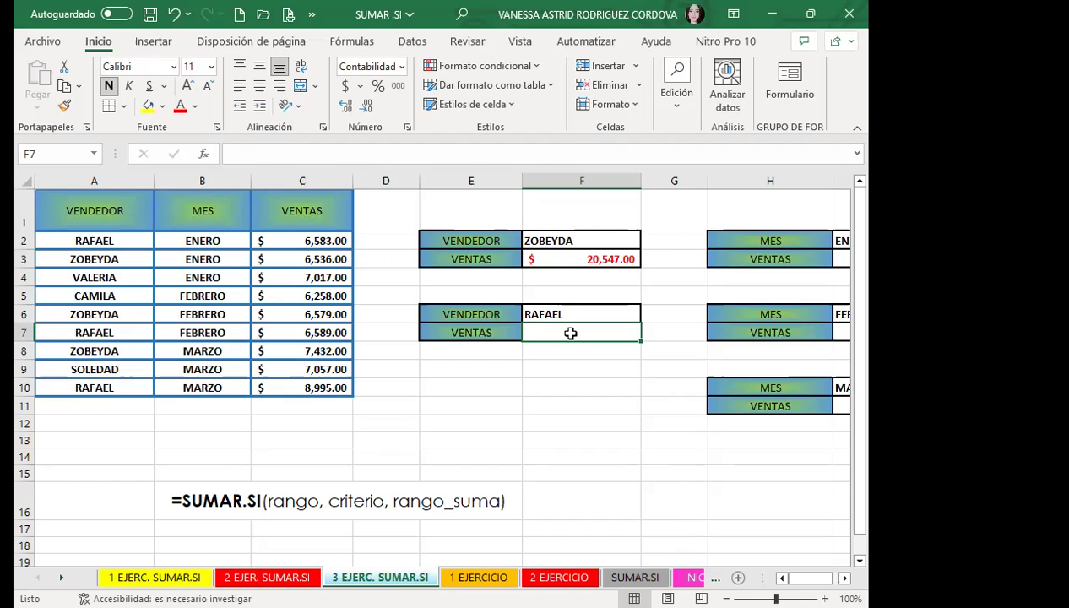
text(=)
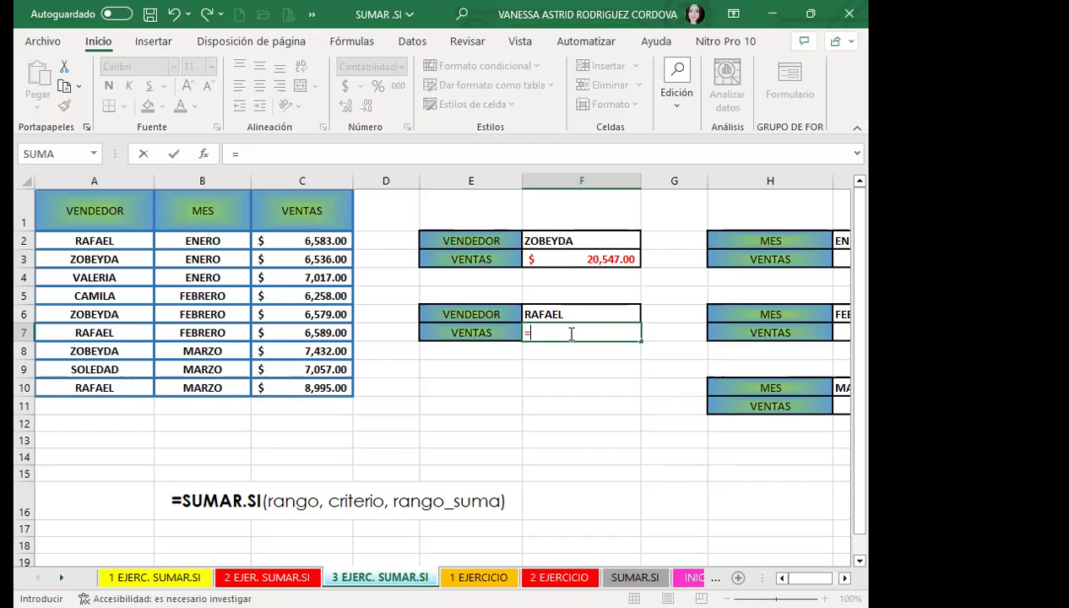
text(SUMAR)
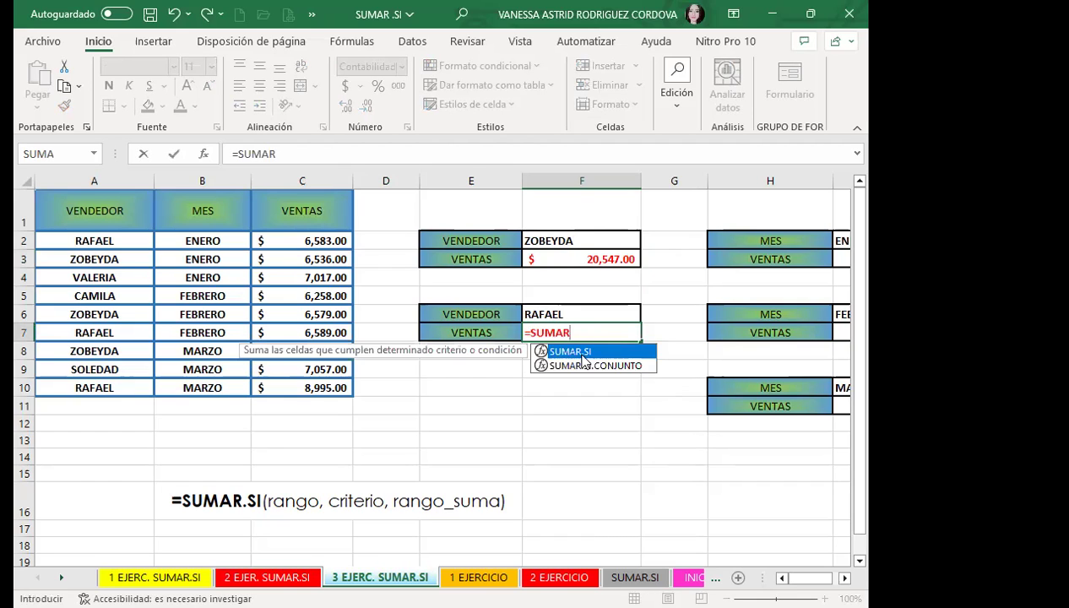
key(Tab)
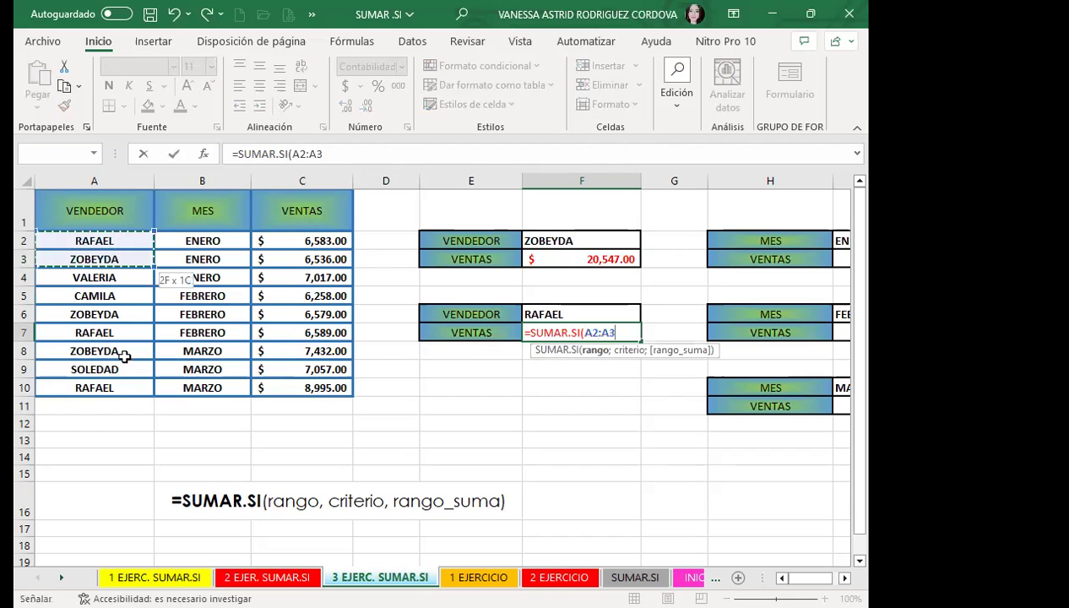
drag(124, 264, 124, 380)
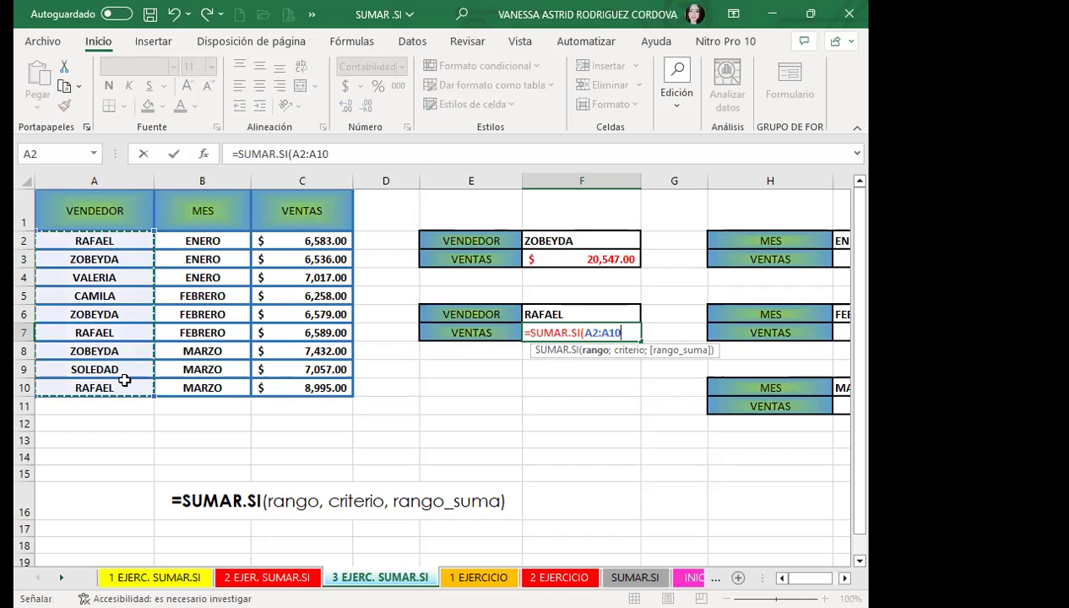
text(;)
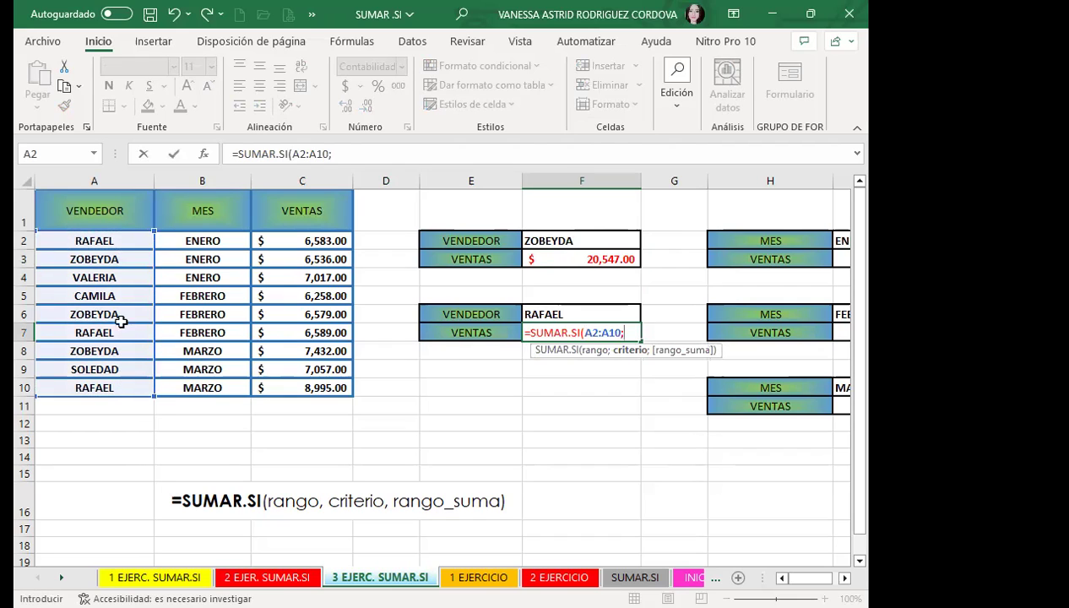
click(578, 314)
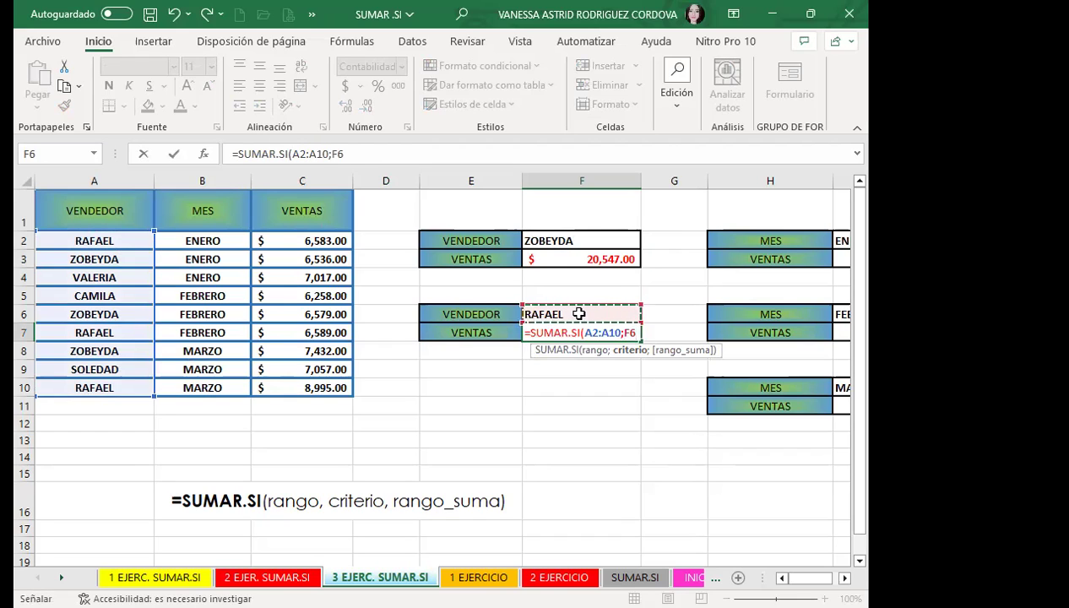
text(;)
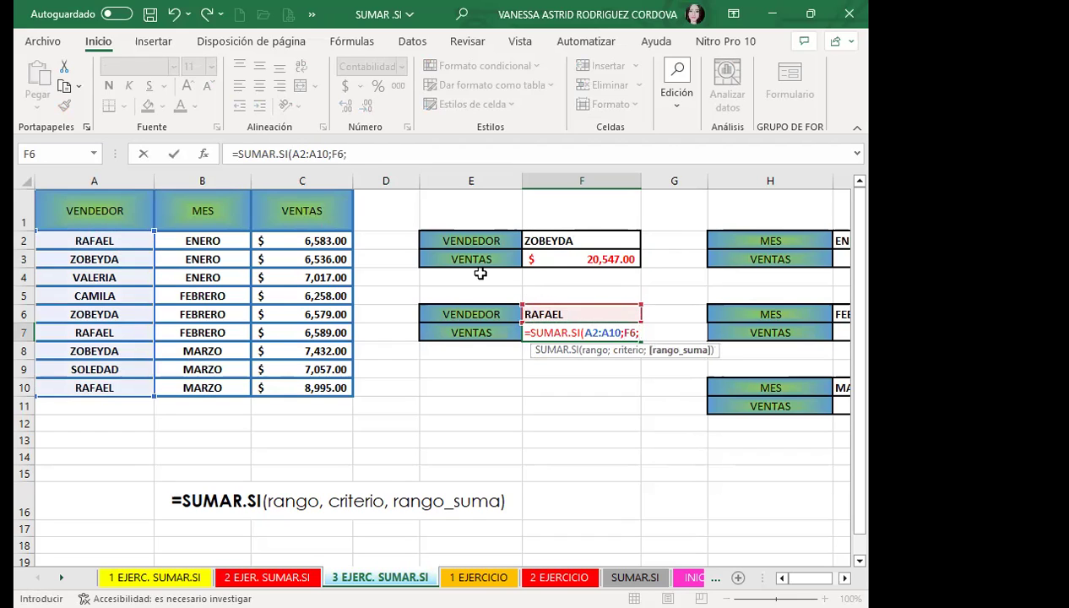
drag(313, 241, 306, 383)
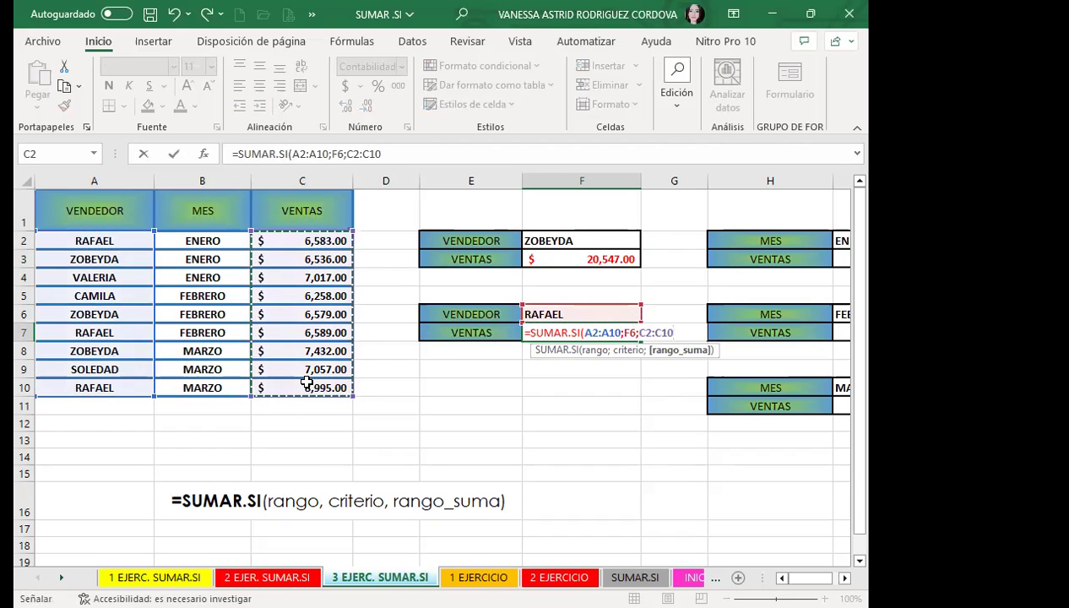
text())
key(Return)
click(557, 329)
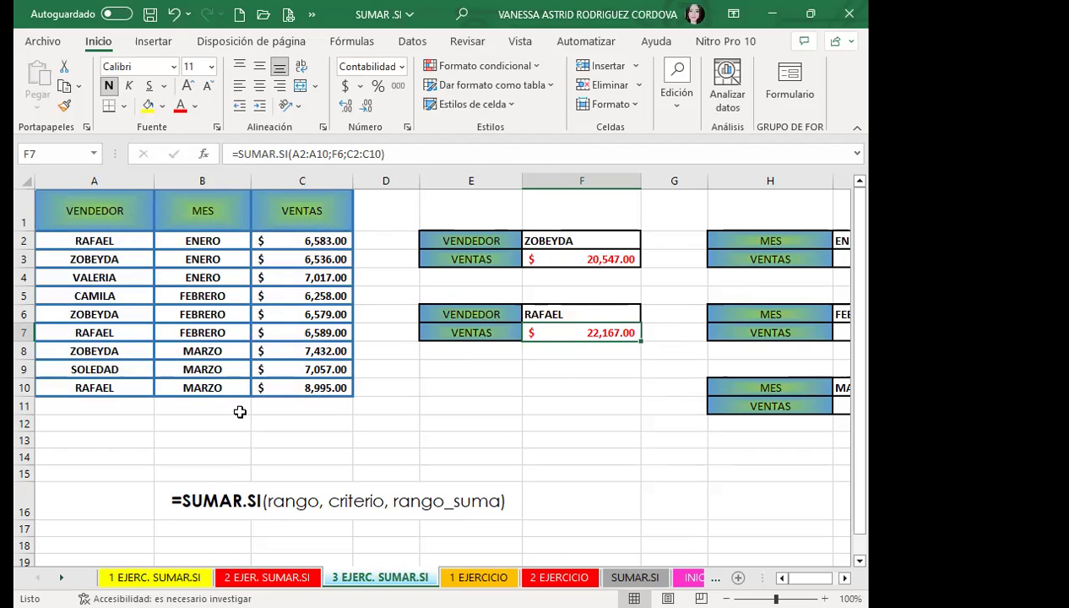
click(558, 460)
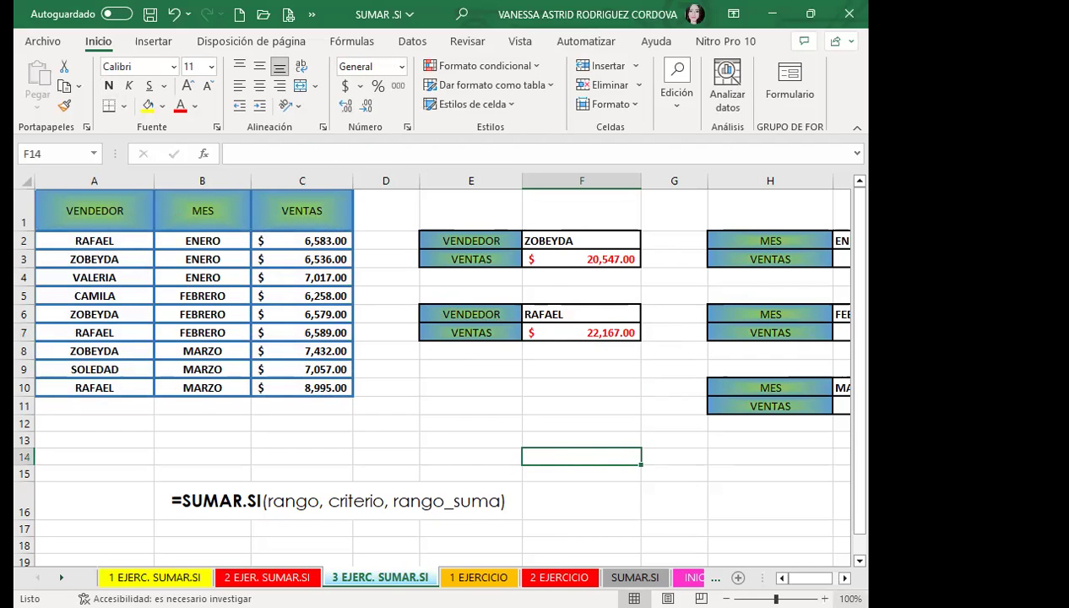
scroll(684, 257, right, 2)
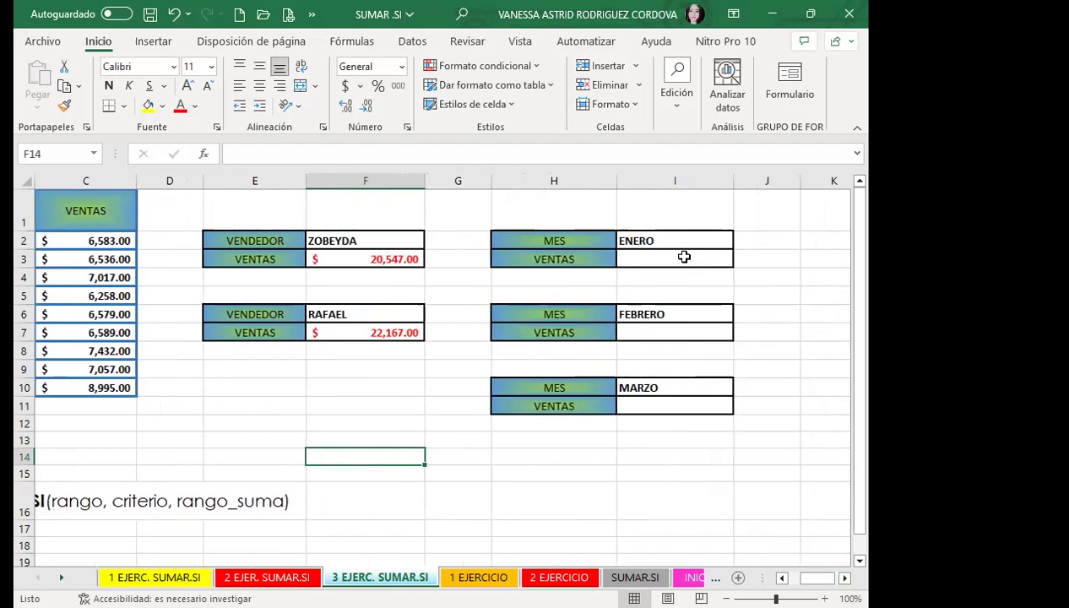
click(684, 257)
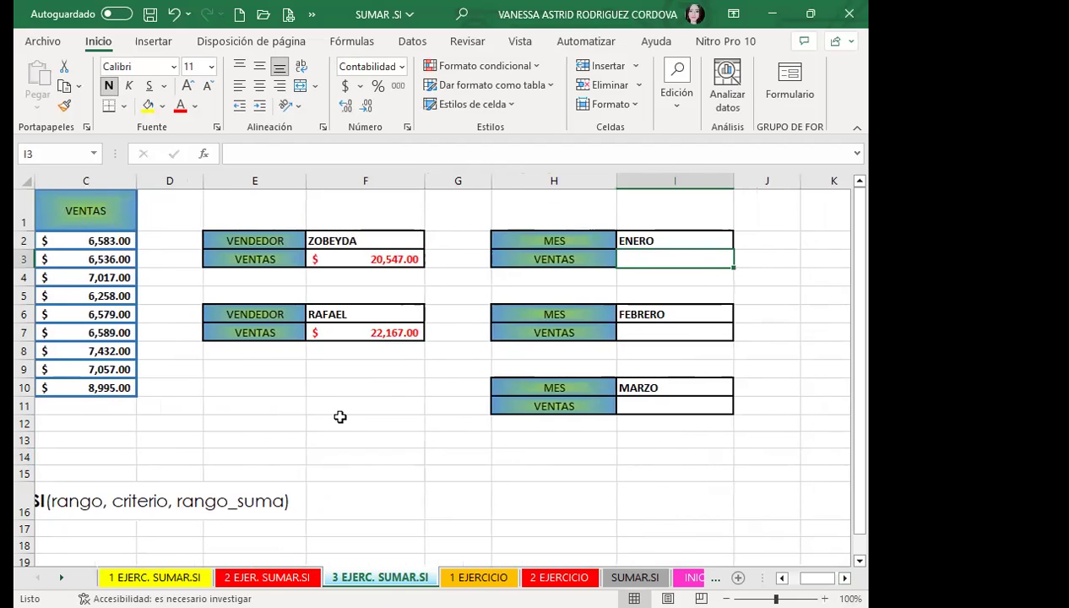
ctrl+scroll(456, 429, down, 1)
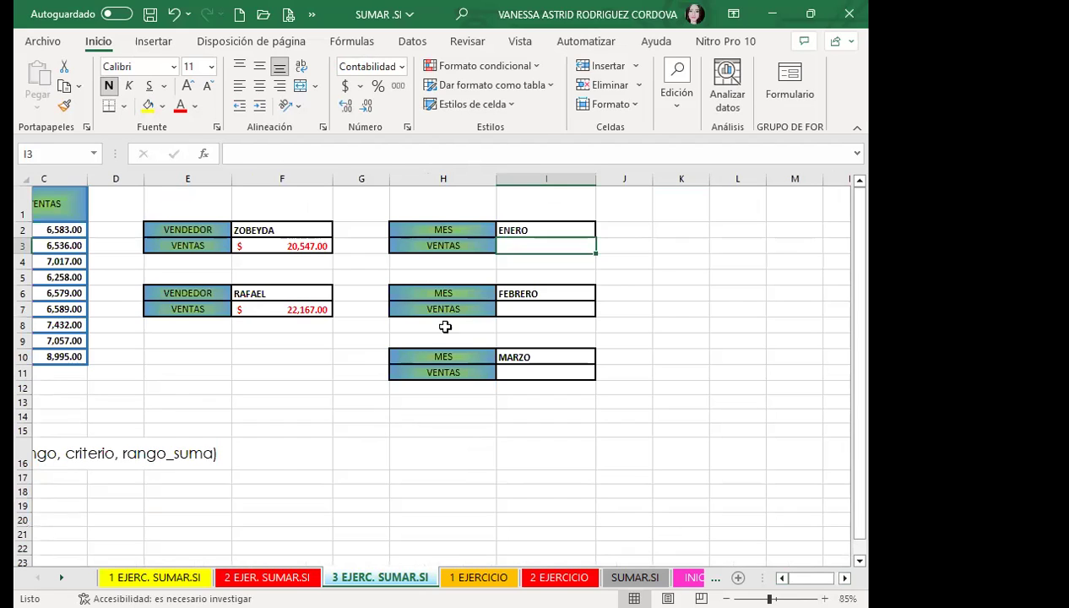
click(187, 178)
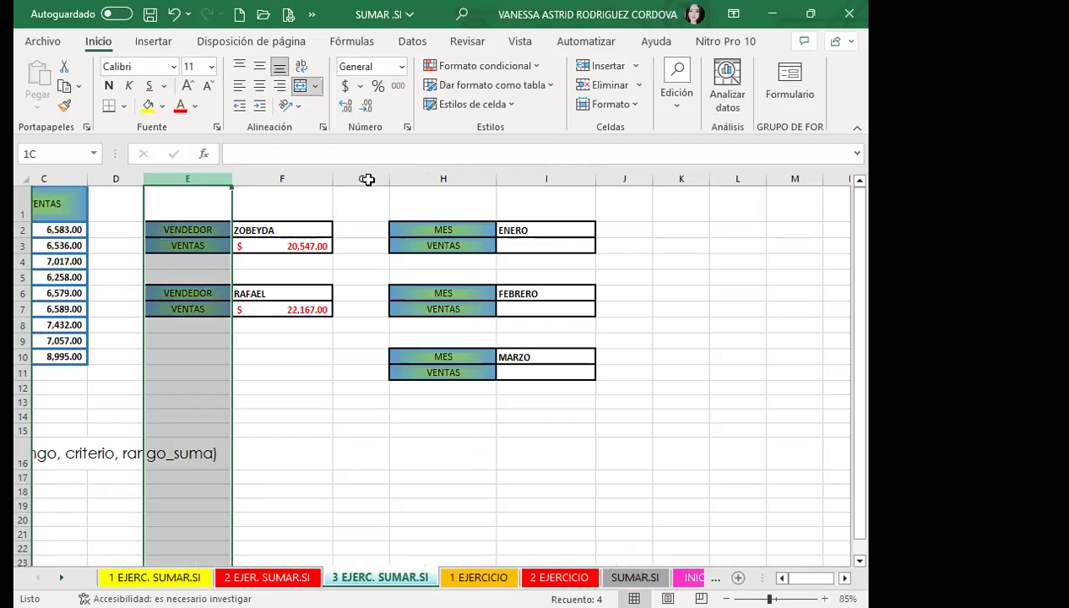
key(shift+BackSpace)
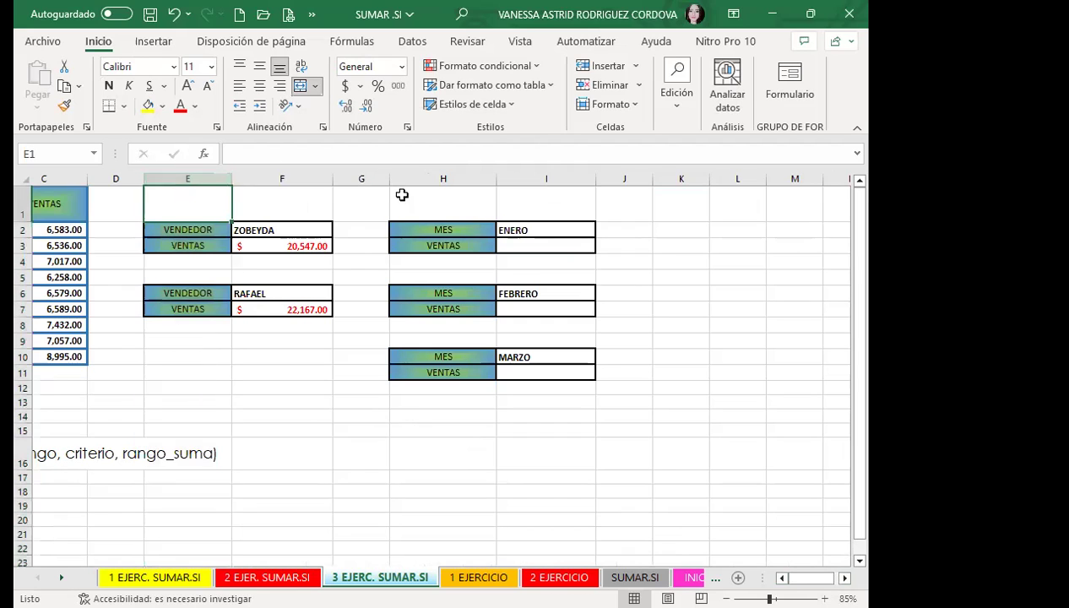
key(Down)
key(Down)
key(Down)
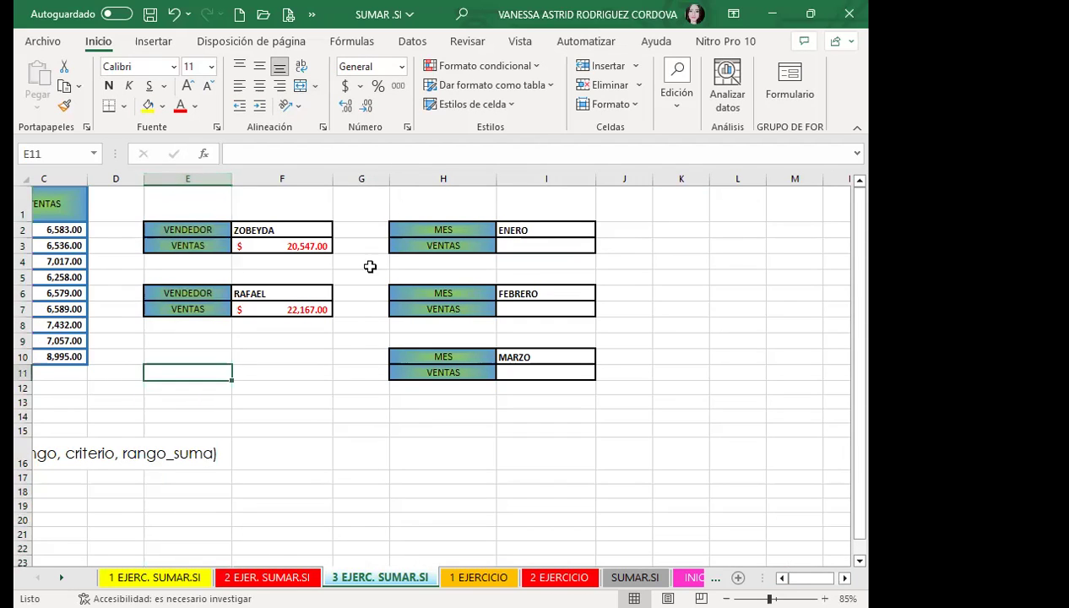
key(Left)
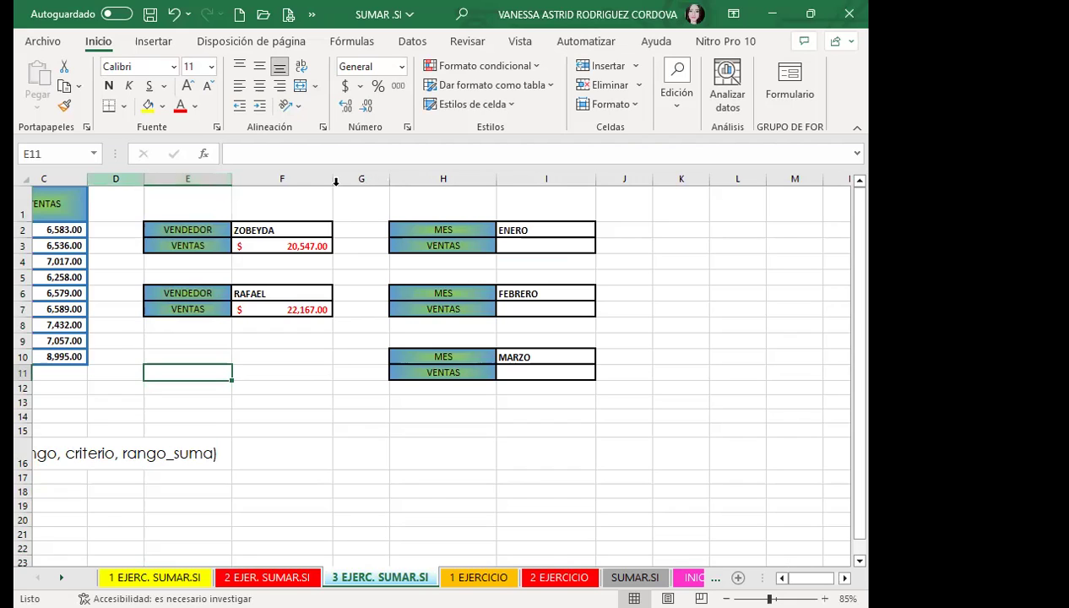
key(ctrl+space)
key(shift+BackSpace)
key(Down)
key(Down)
key(Down)
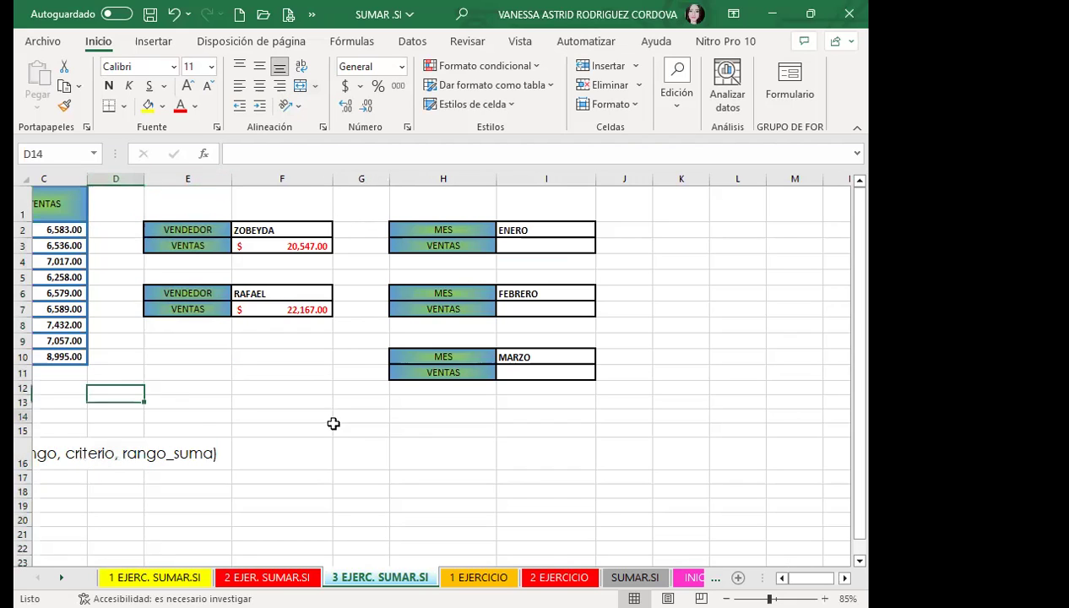
key(Down)
key(Down)
key(Down)
key(Right)
ctrl+scroll(658, 397, down, 1)
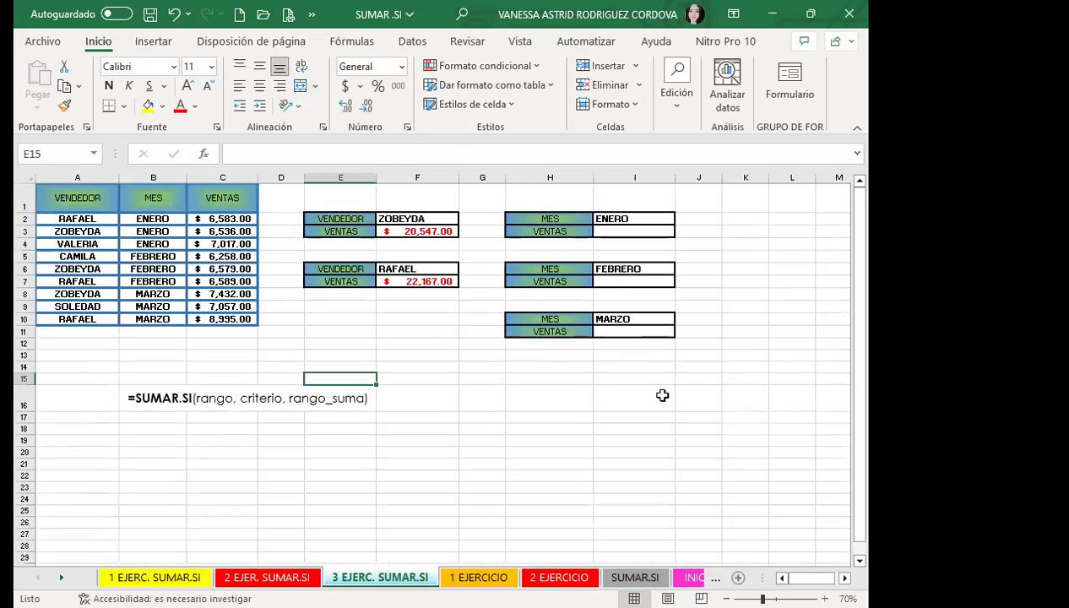
click(825, 599)
click(549, 427)
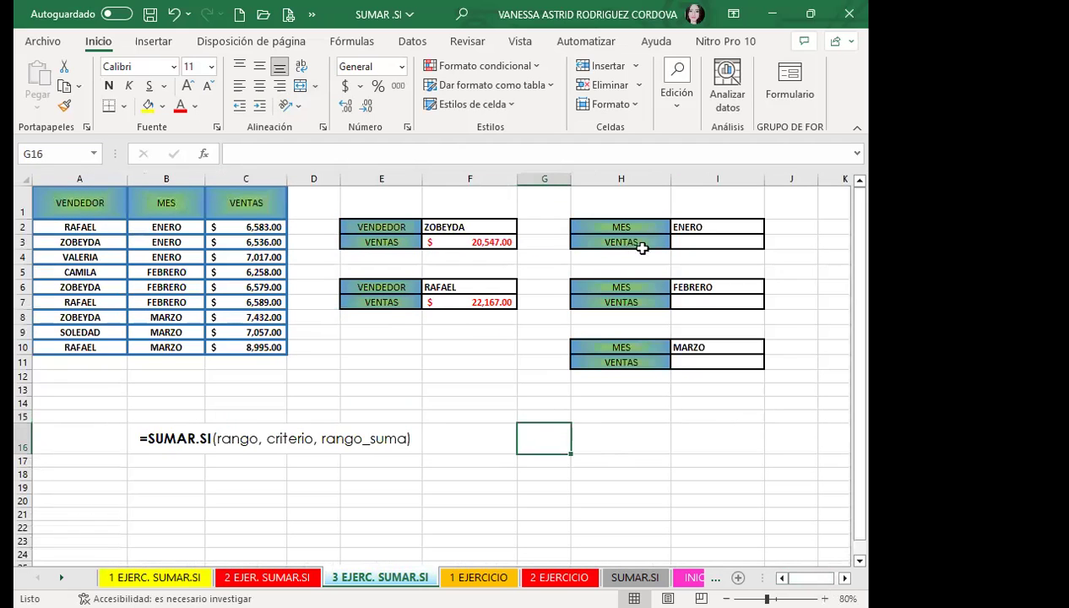
click(687, 242)
scroll(688, 242, down, 1)
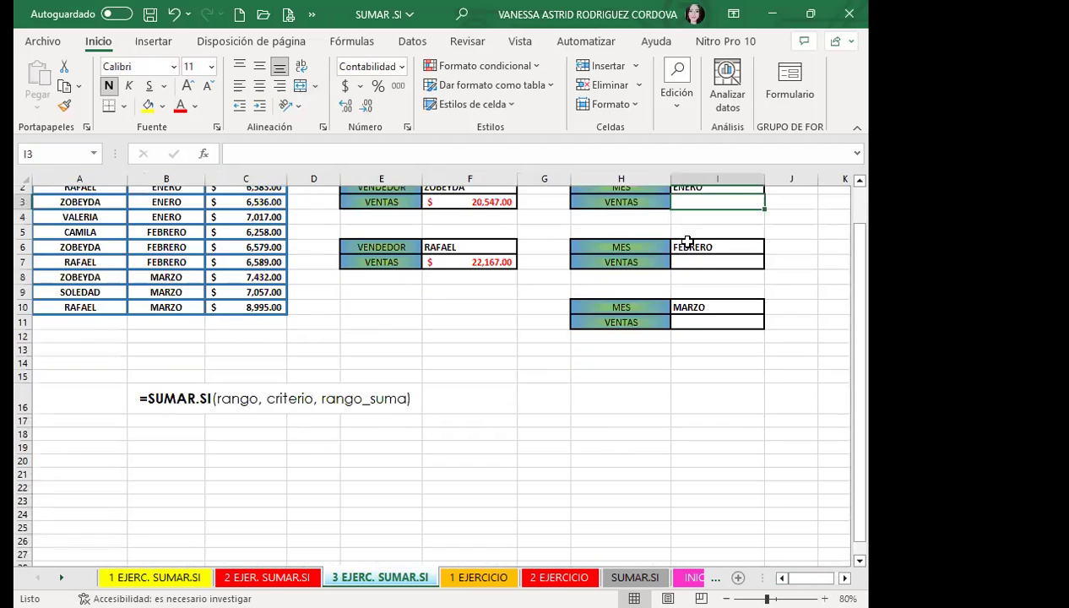
scroll(781, 310, up, 1)
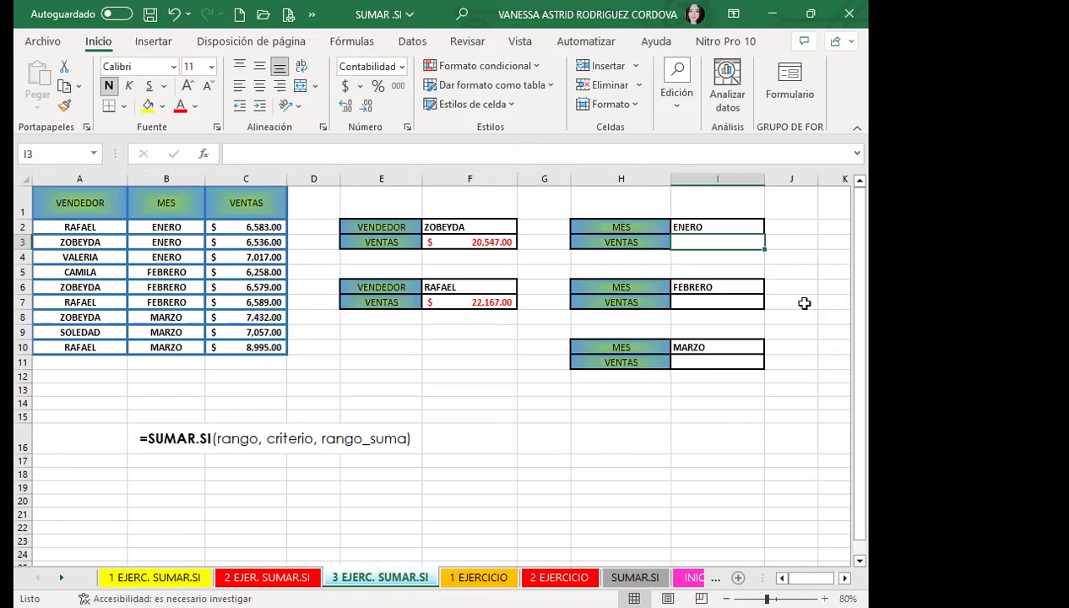
- Begin the ENERO sales formula in I3 as =SUMAR.SI(
text(=)
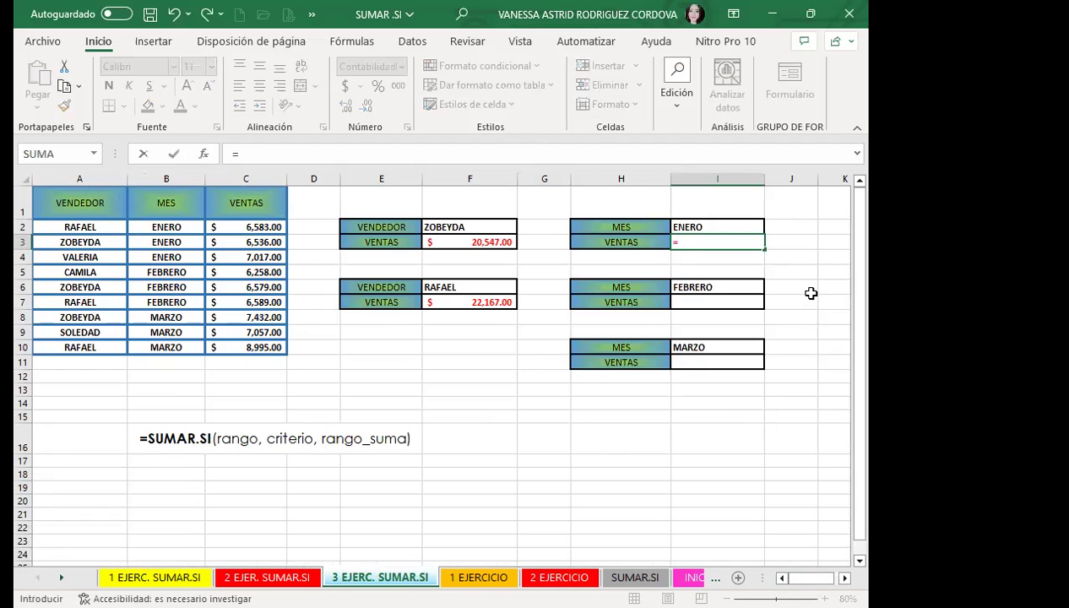
text(SUMAR)
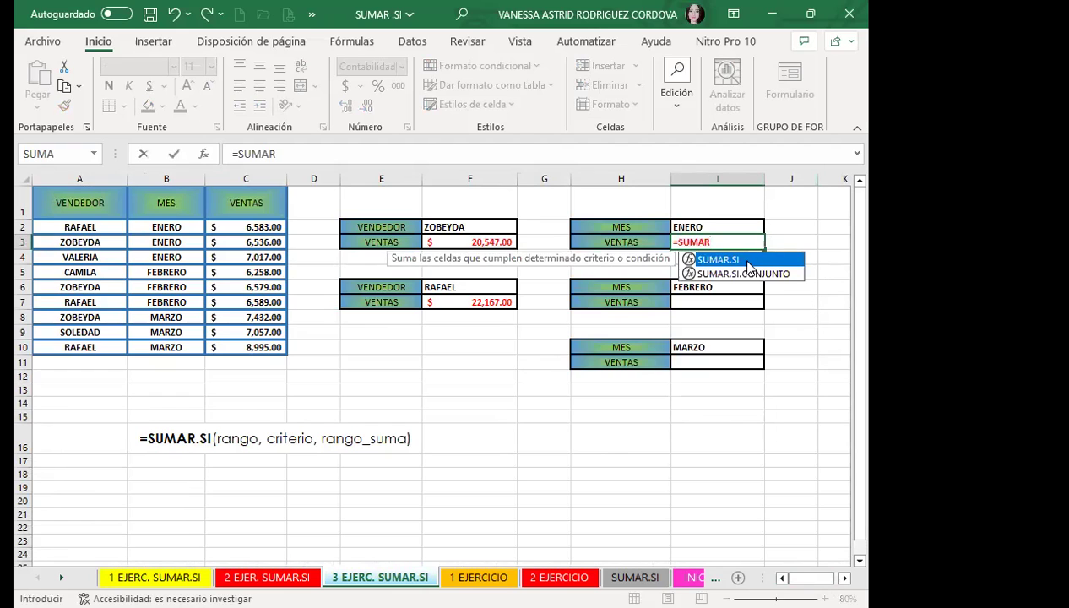
double_click(747, 262)
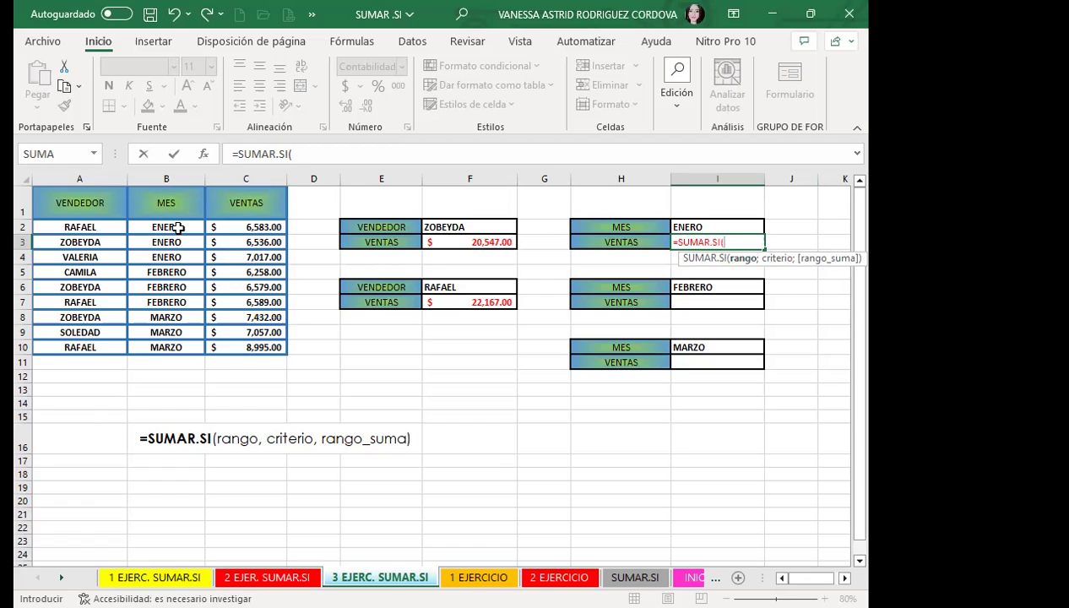
- Complete I3 as =SUMAR.SI(B2:B10;I2;C2:C10) to total ENERO sales at $20,136.00
click(171, 222)
drag(180, 346, 183, 341)
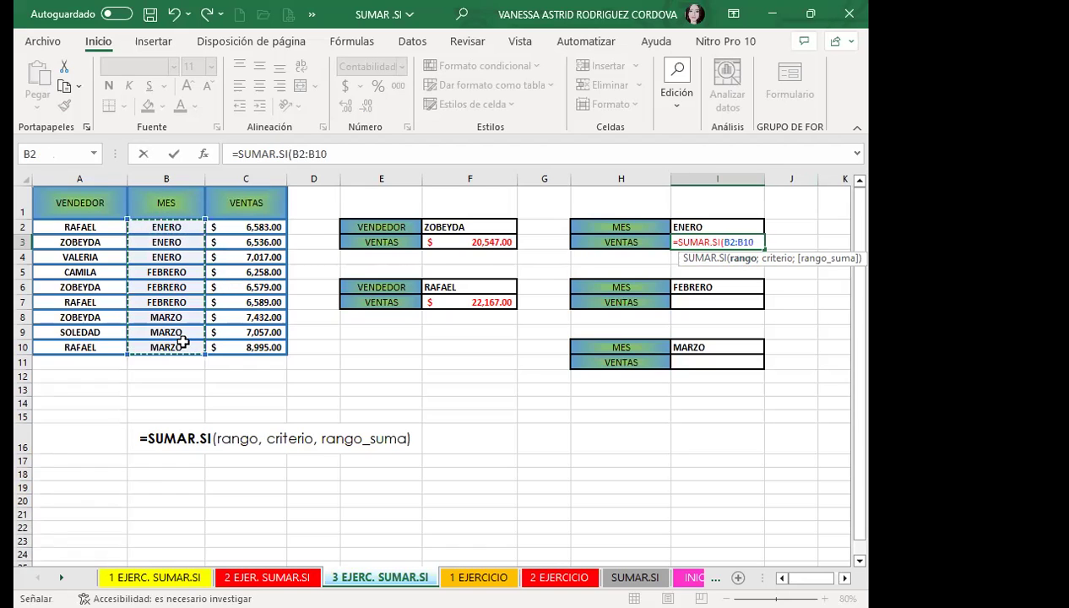
text(;)
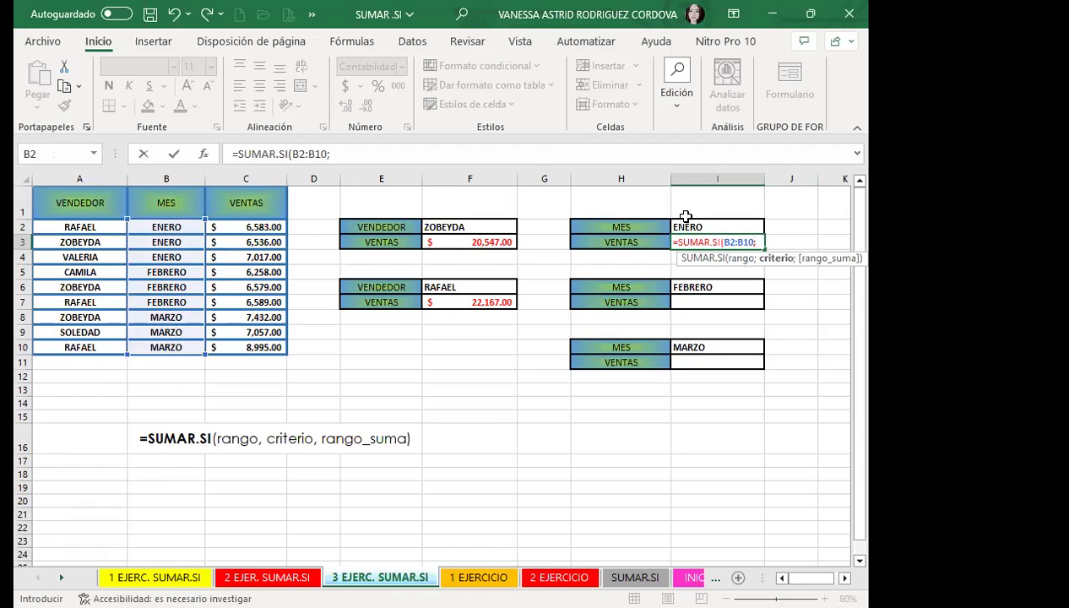
click(715, 224)
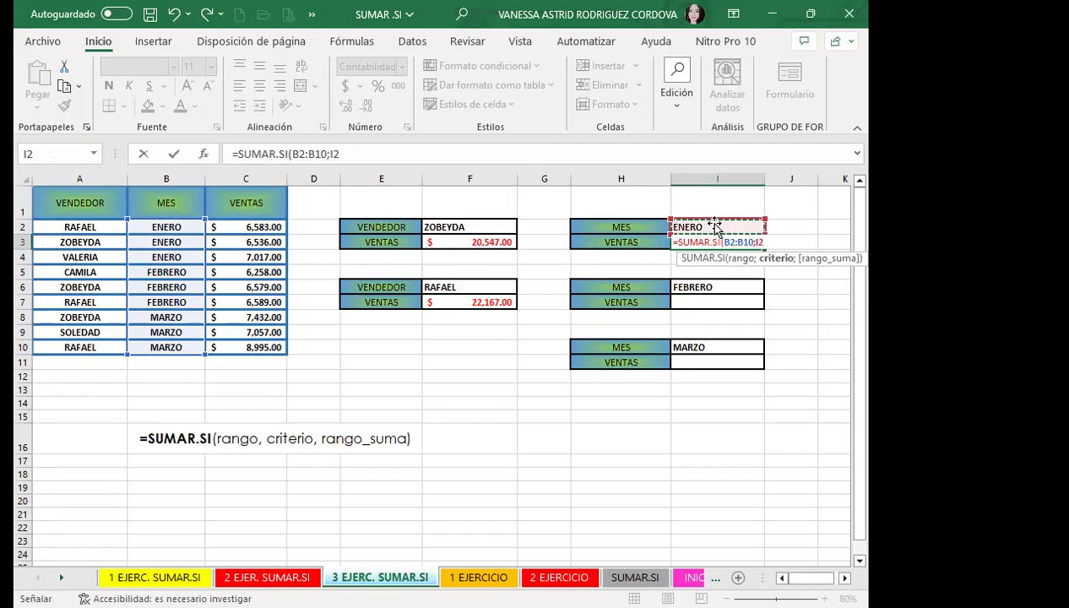
text(;)
click(249, 227)
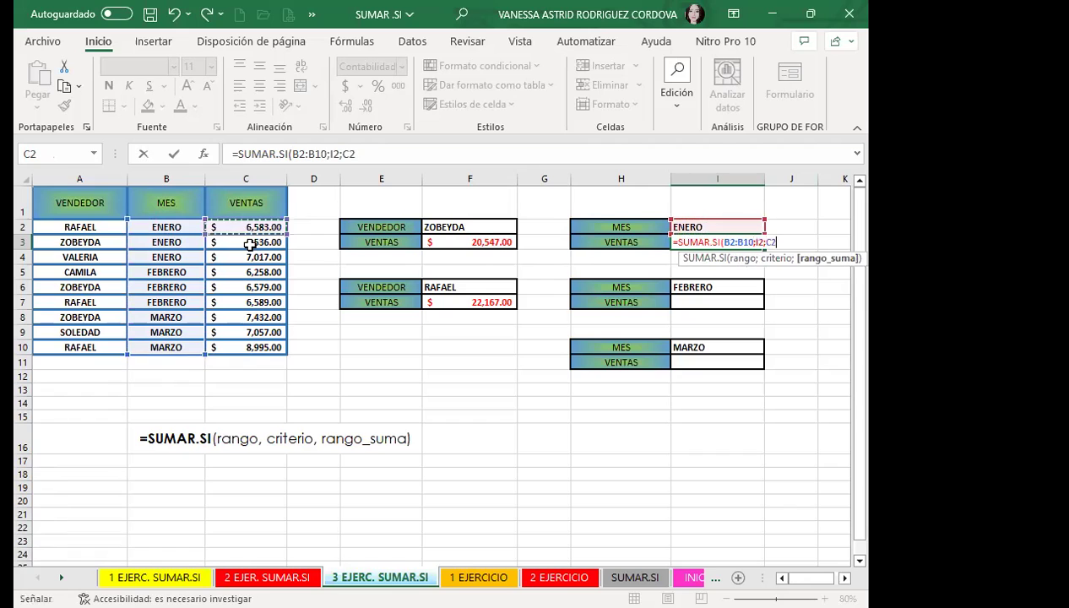
shift+click(258, 343)
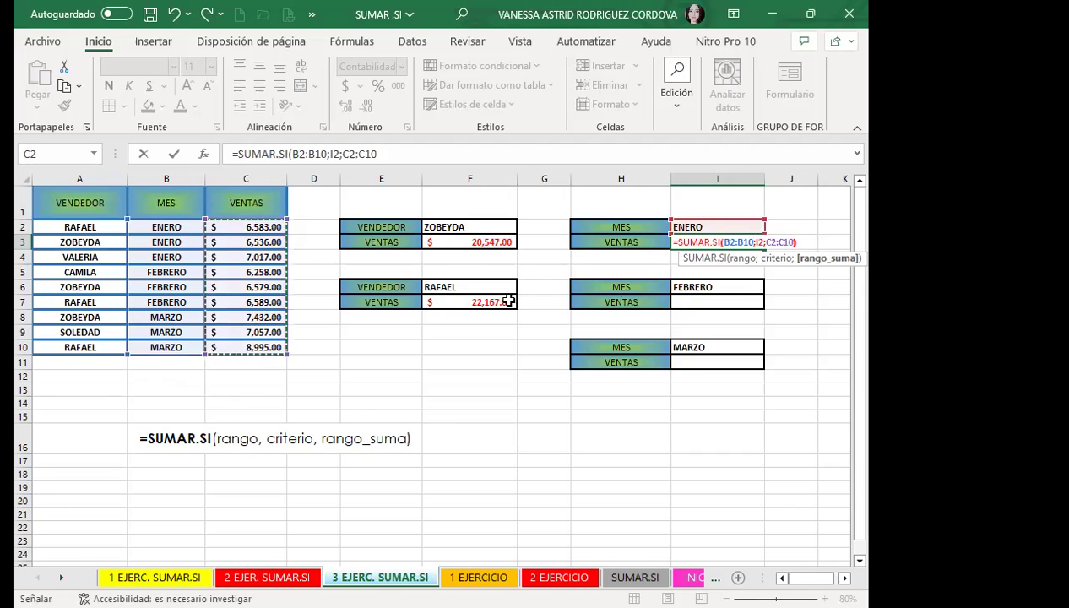
key(Return)
click(691, 242)
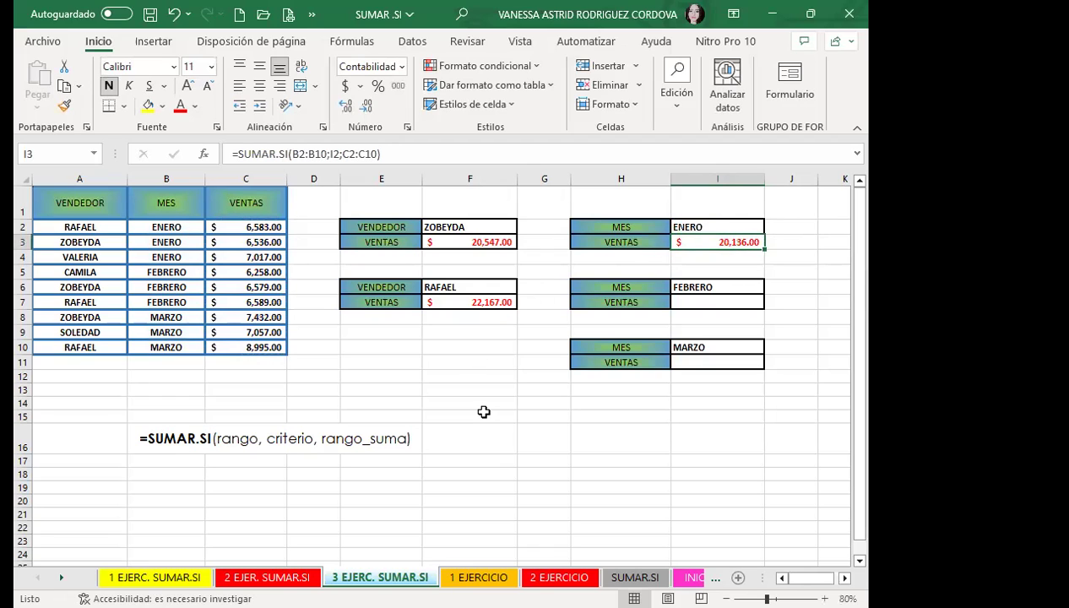
- Enter =SUMAR.SI(B2:B10;I6;C2:C10) in I7 to total FEBRERO sales at $19,426.00
click(714, 301)
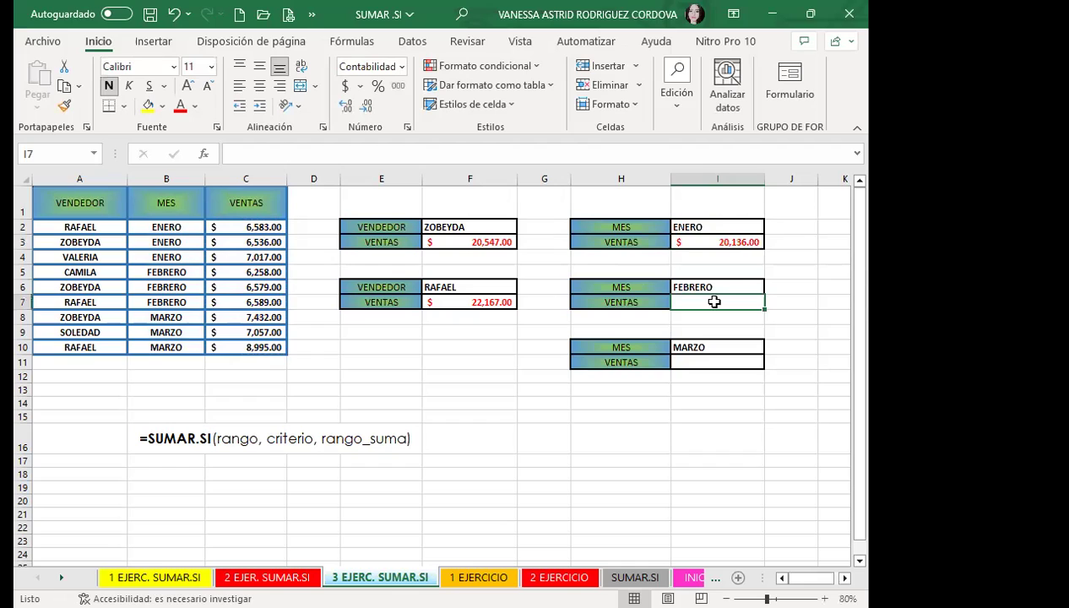
text(=)
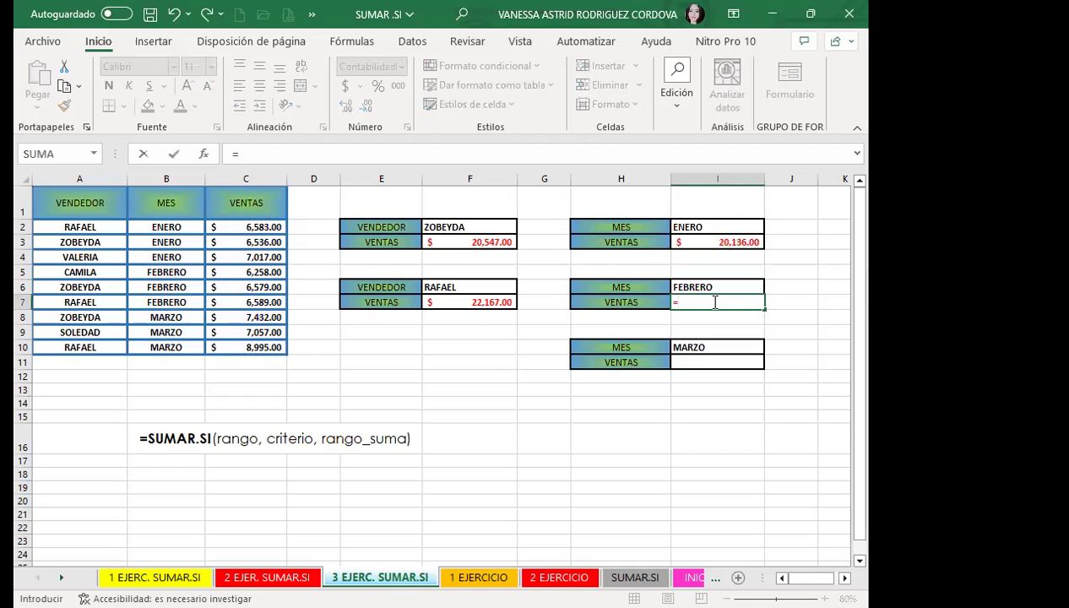
text(SUMAR)
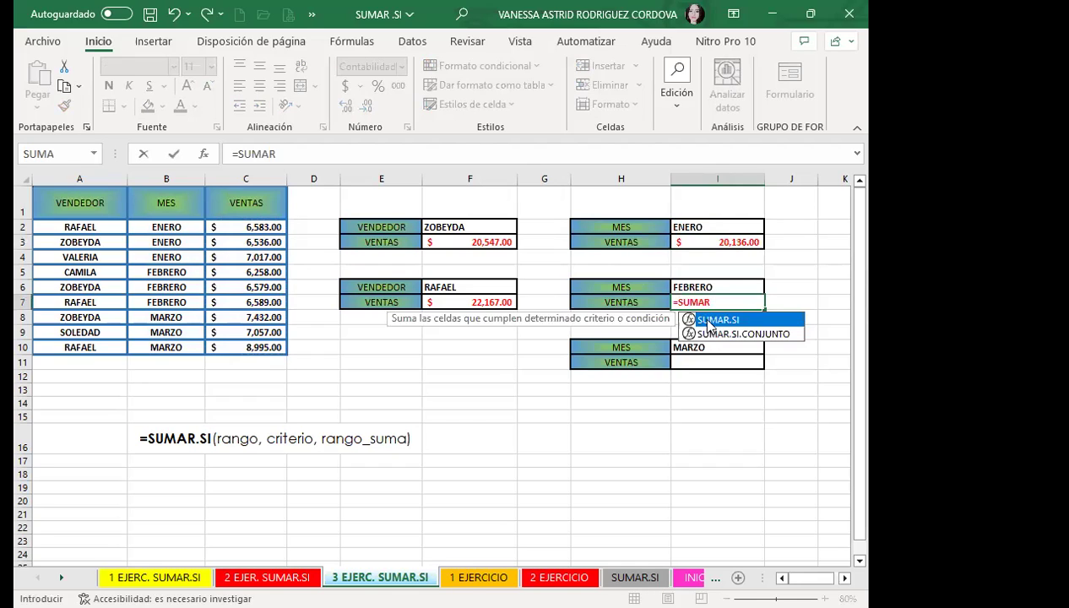
key(Tab)
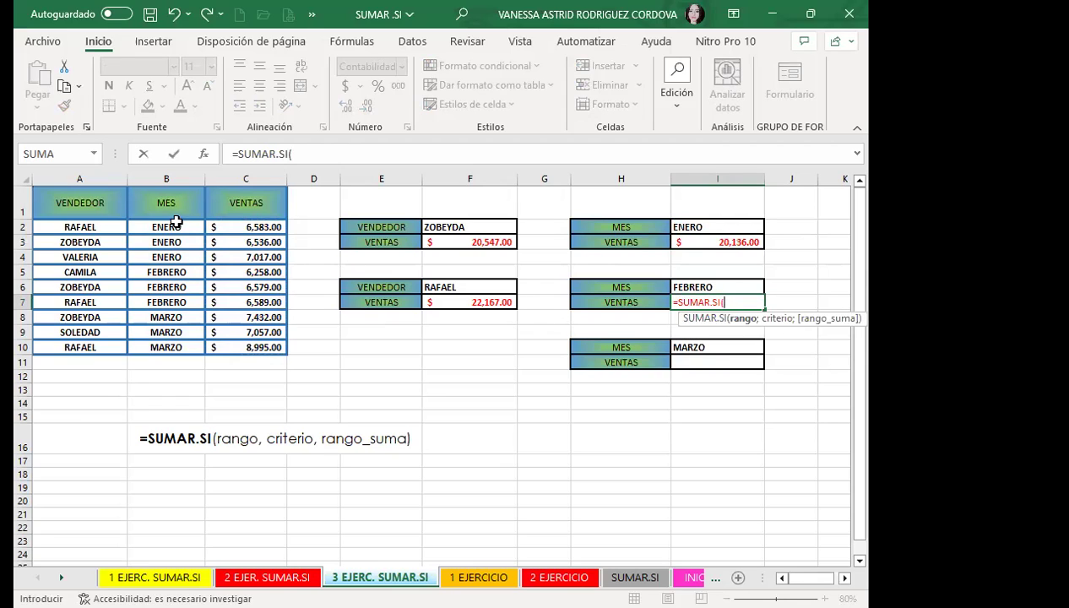
click(182, 227)
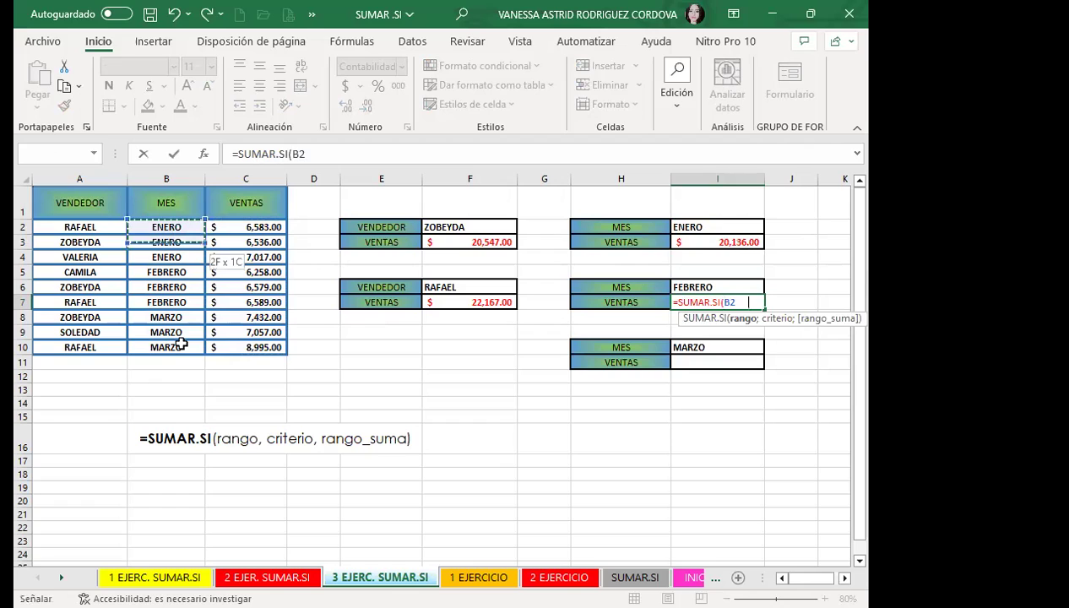
drag(182, 227, 184, 336)
text(;)
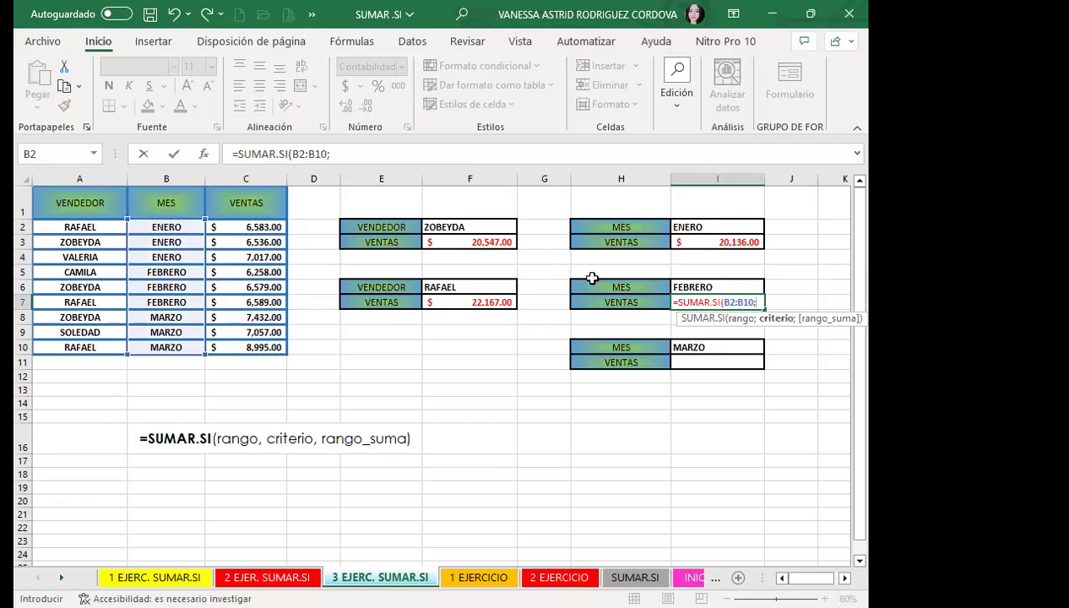
click(714, 288)
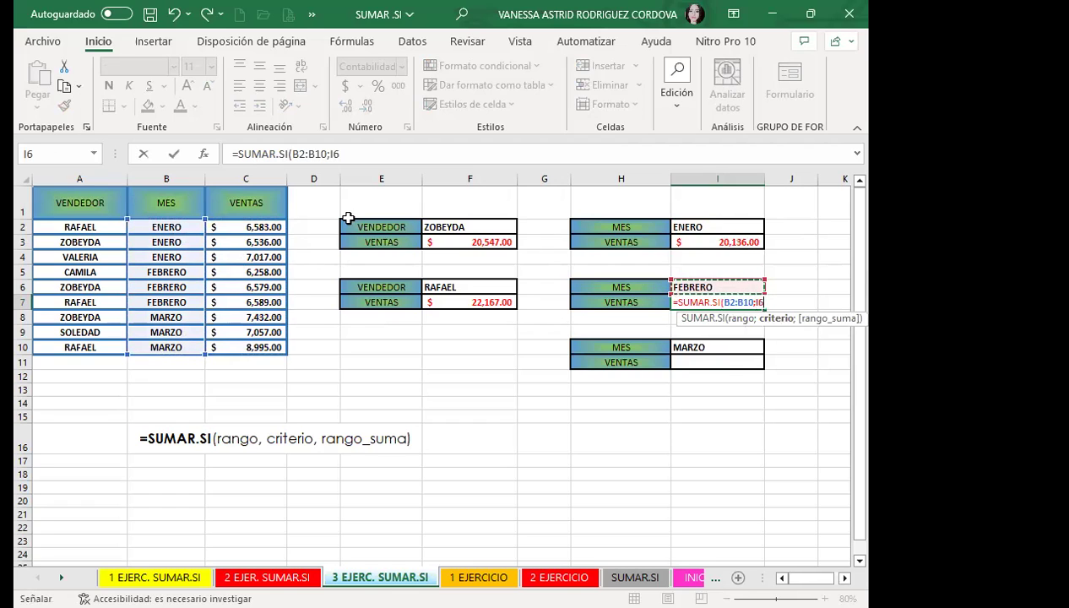
text(;)
click(245, 226)
shift+click(251, 346)
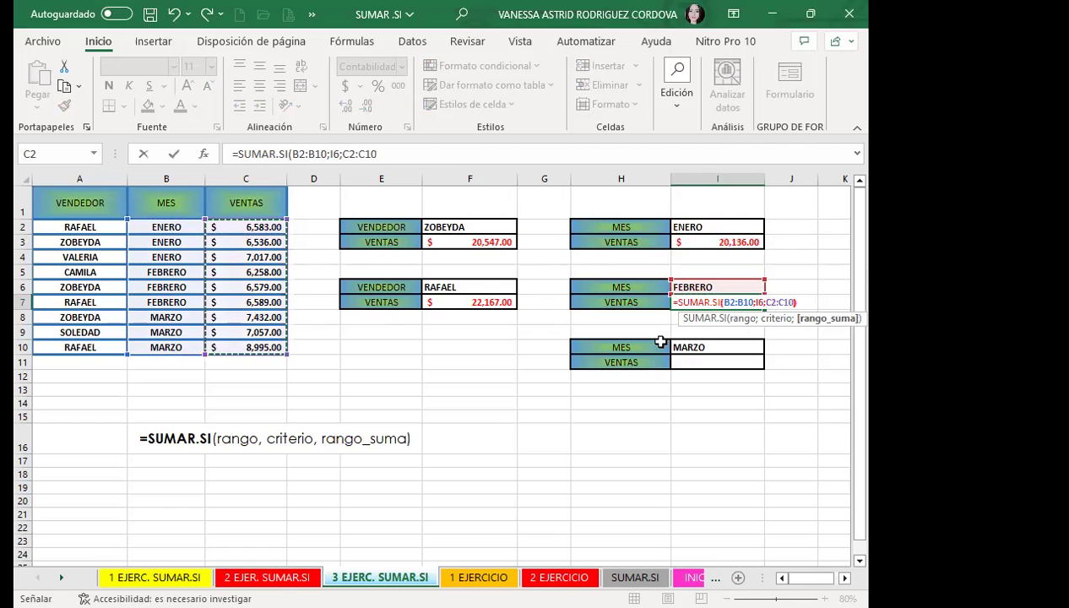
text())
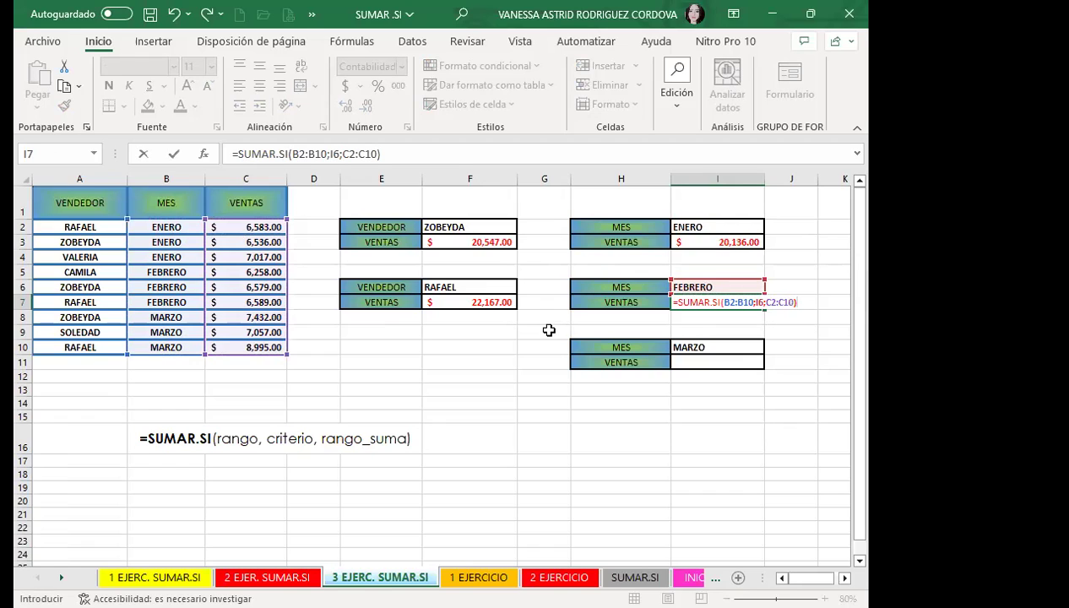
key(Return)
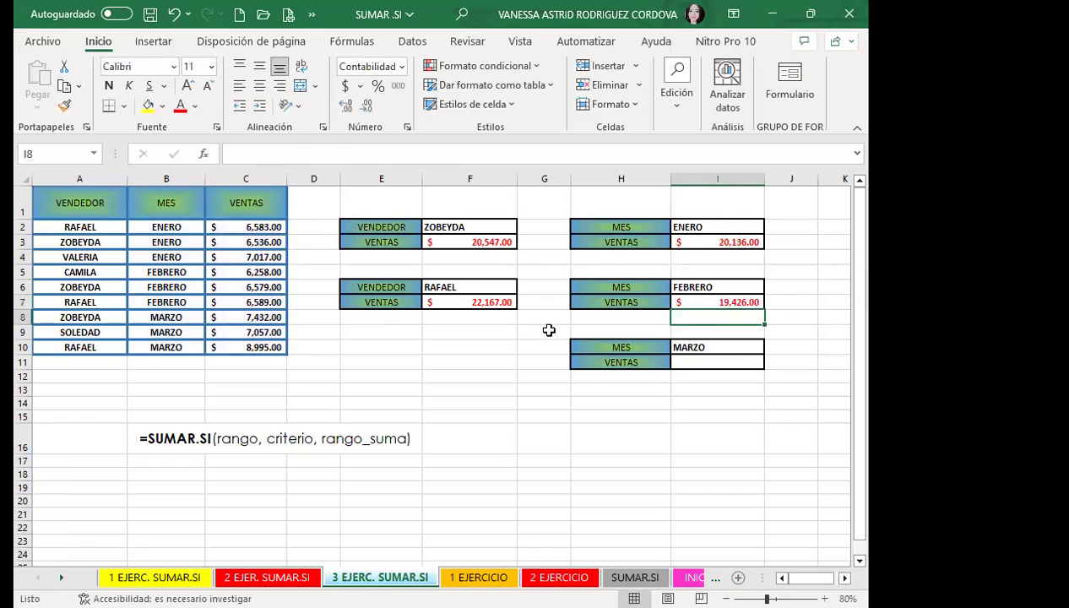
click(687, 303)
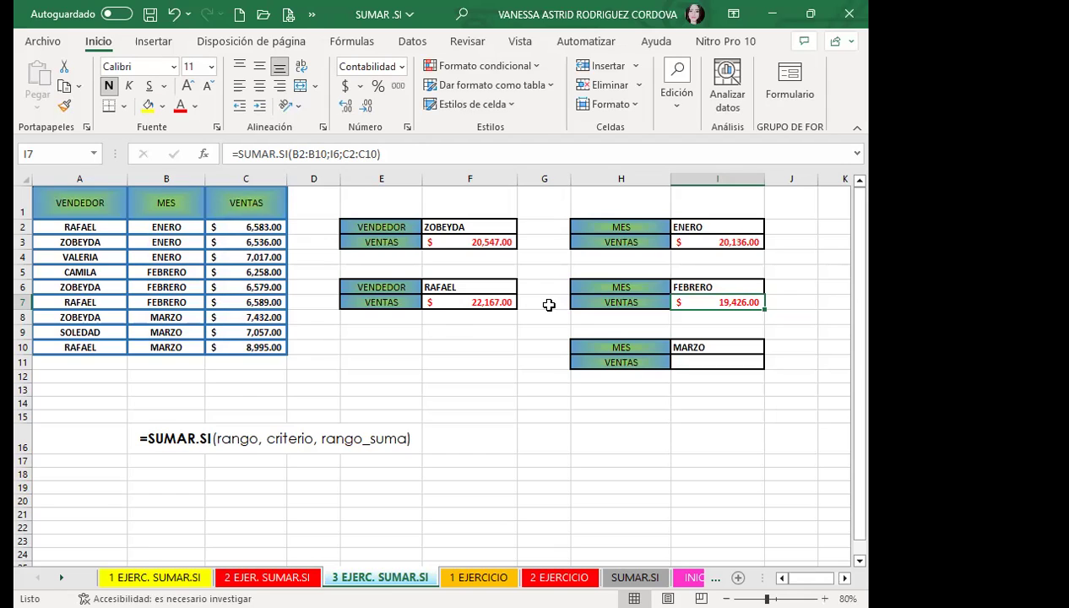
- Replace the vendor ZOBEYDA with CAMILA in F2
click(450, 303)
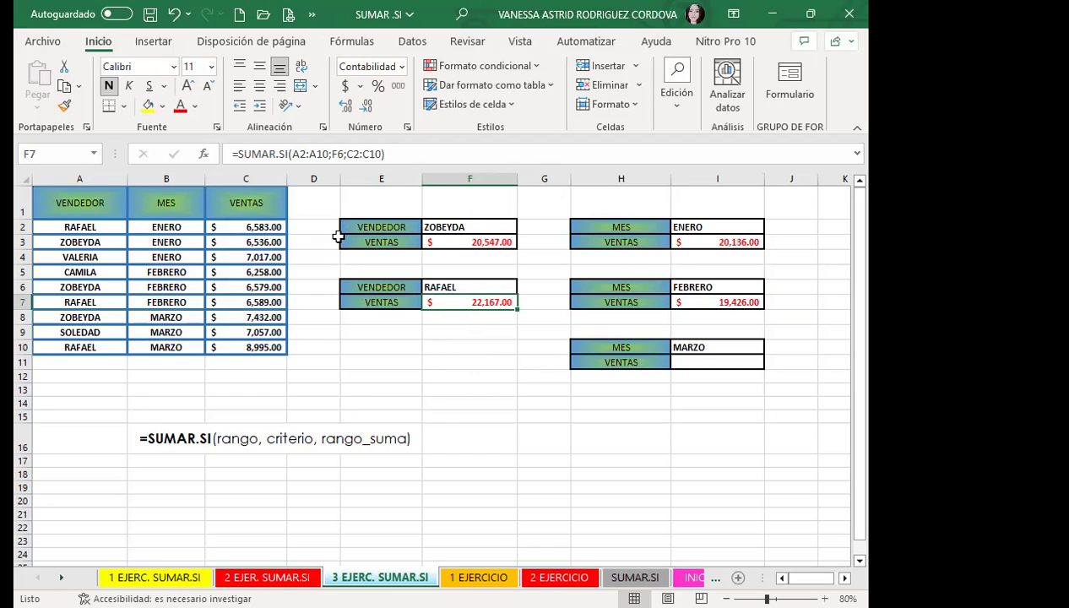
click(479, 223)
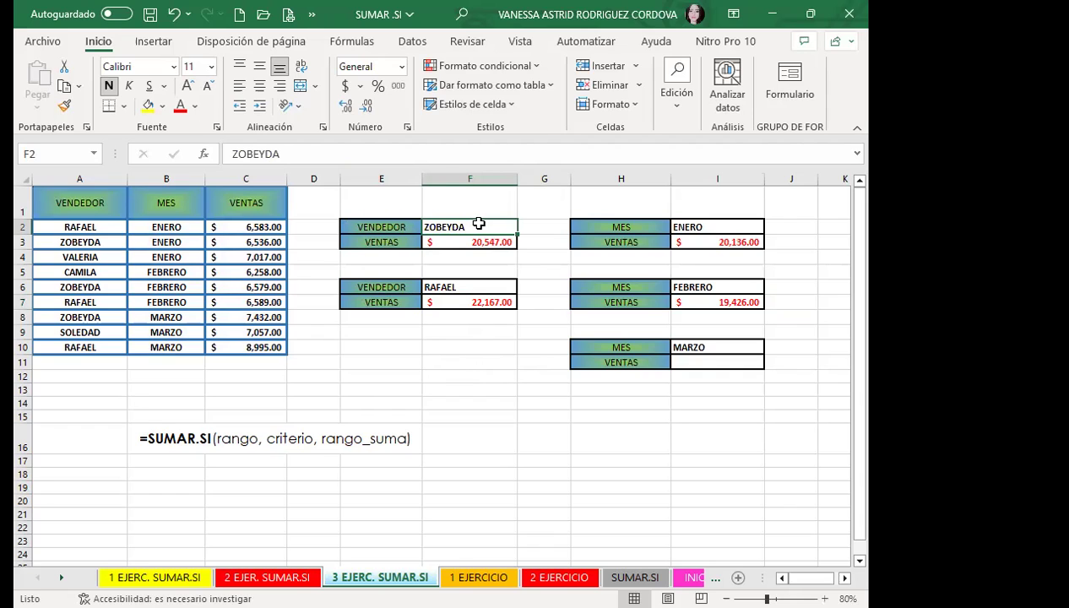
text(CAMILA)
key(Return)
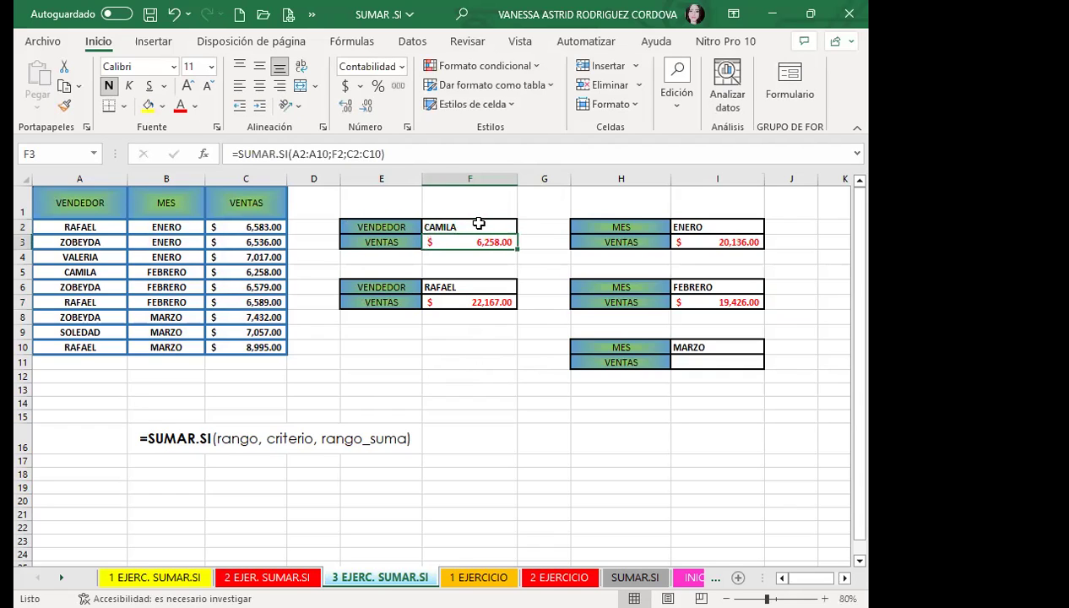
- Replace RAFAEL with SOLEDAD in F6, fixing the spelling so F7 shows $7,057.00
click(456, 287)
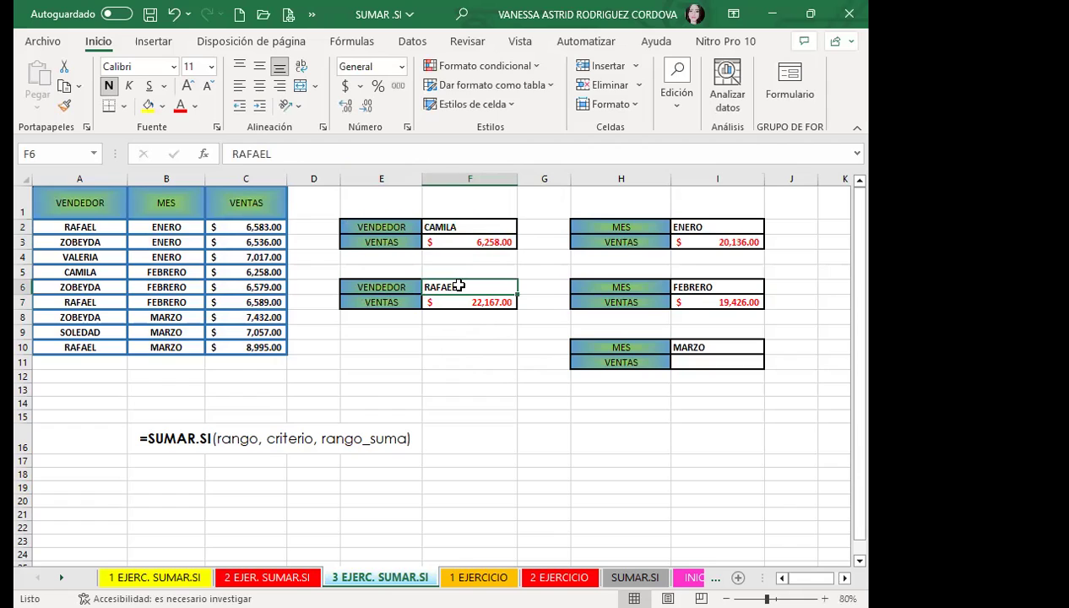
text(SOLEDAD)
key(Return)
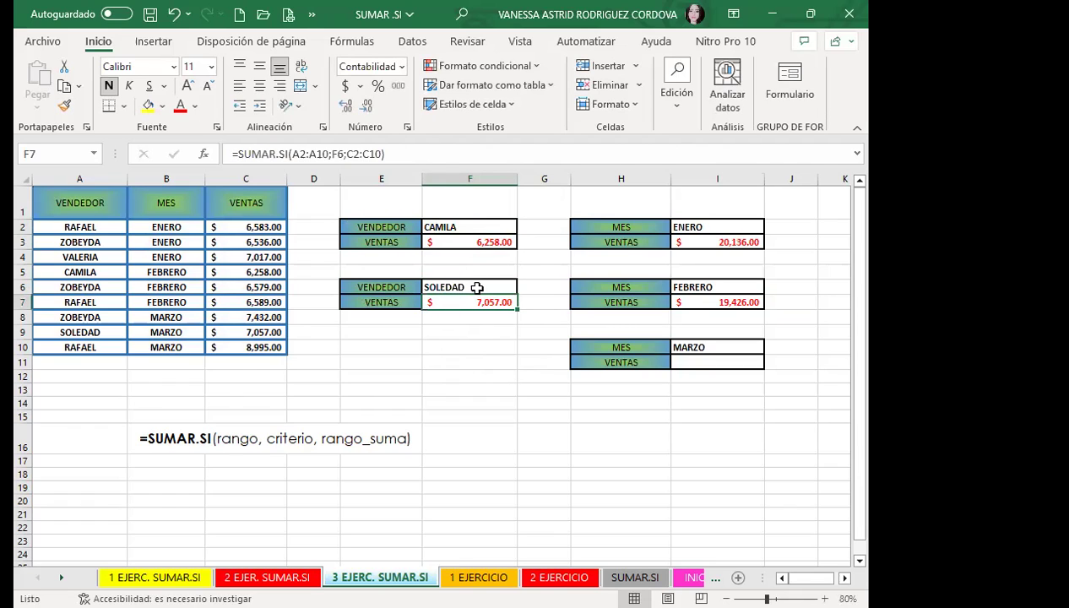
click(478, 287)
double_click(484, 287)
key(BackSpace)
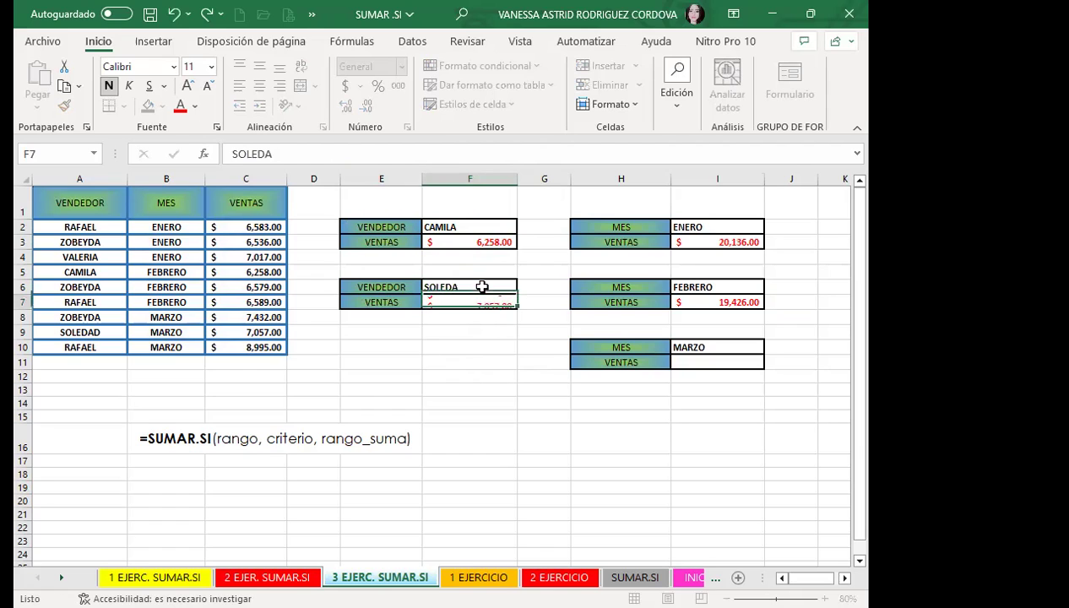
key(Return)
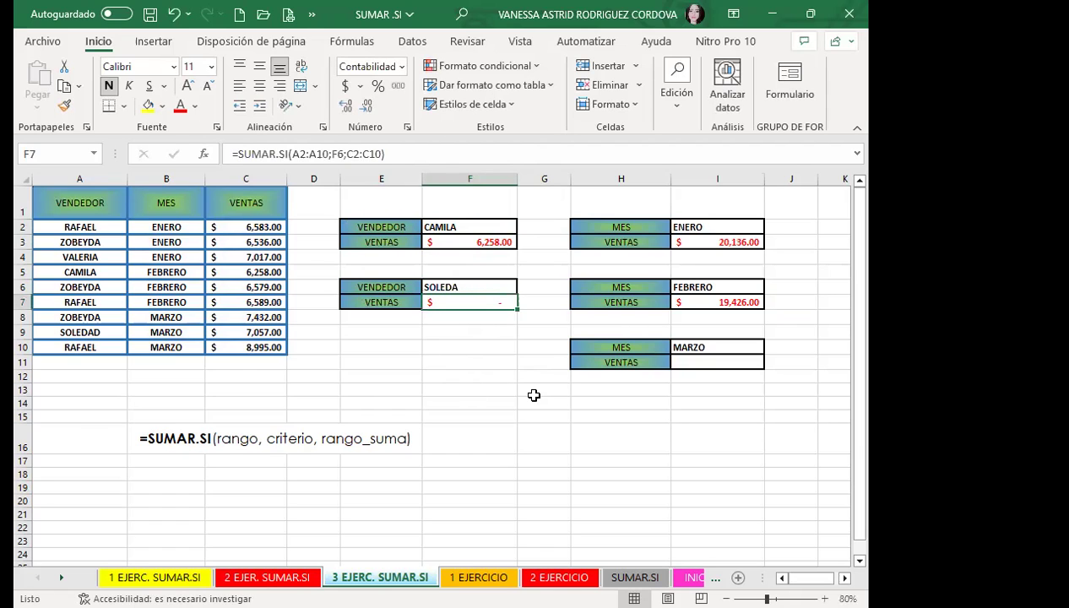
click(462, 287)
double_click(462, 287)
text(D)
click(450, 345)
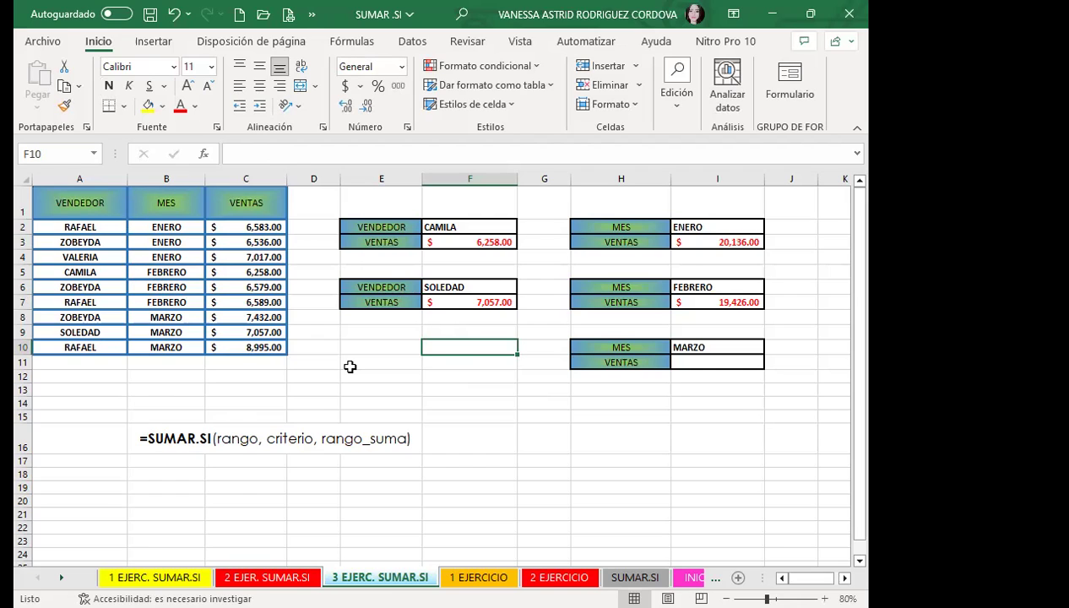
click(441, 299)
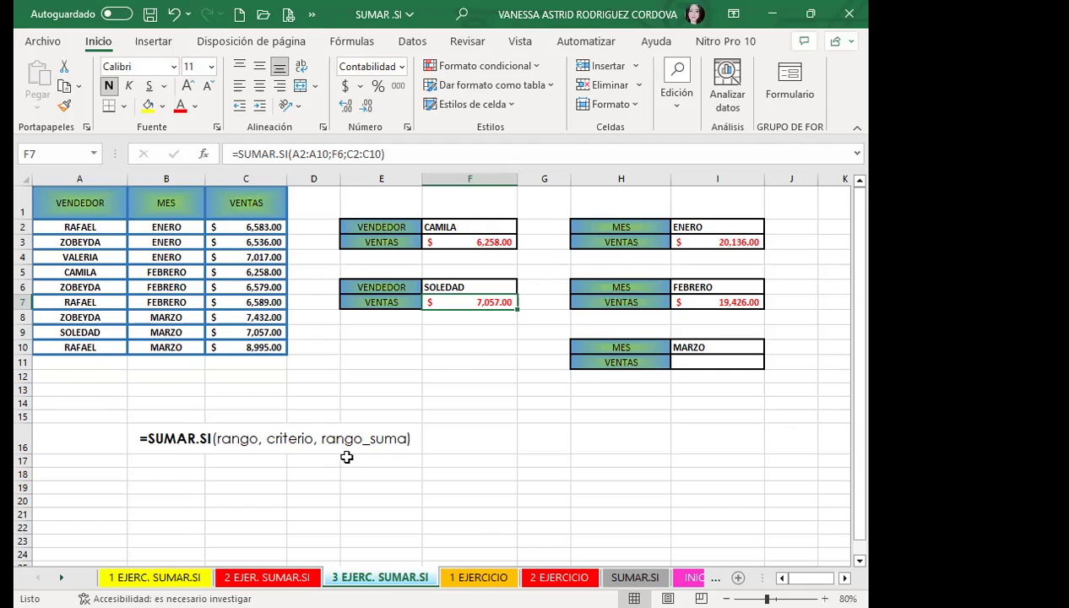
- Move to the next sheet, 1 EJERCICIO, with Ctrl+PgDn
key(ctrl+Page_Down)
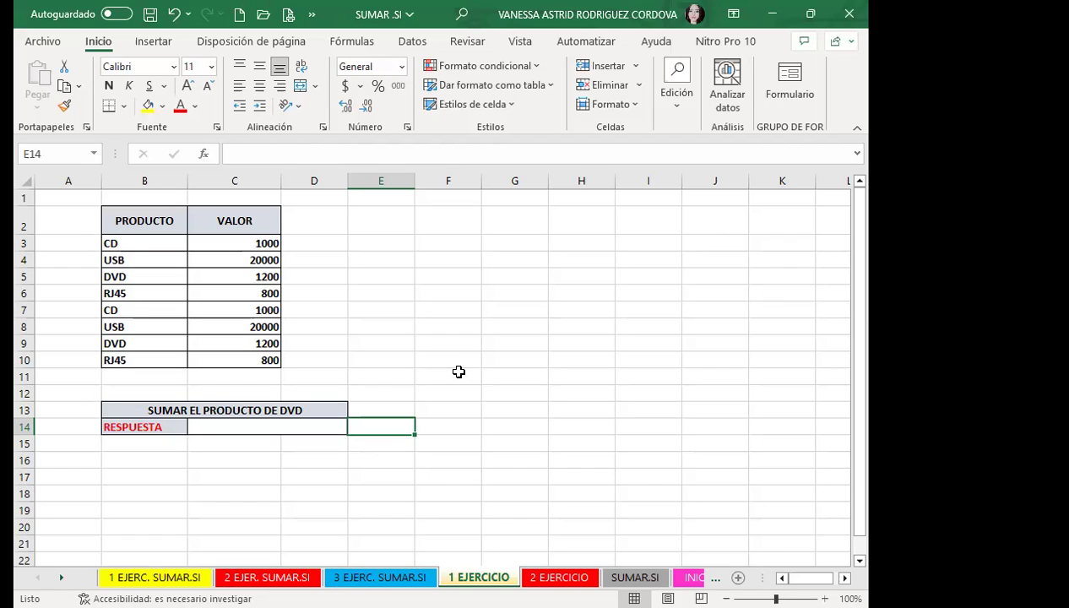
- Start a SUMAR.SI formula in C14 with condition range B3:B10
click(233, 427)
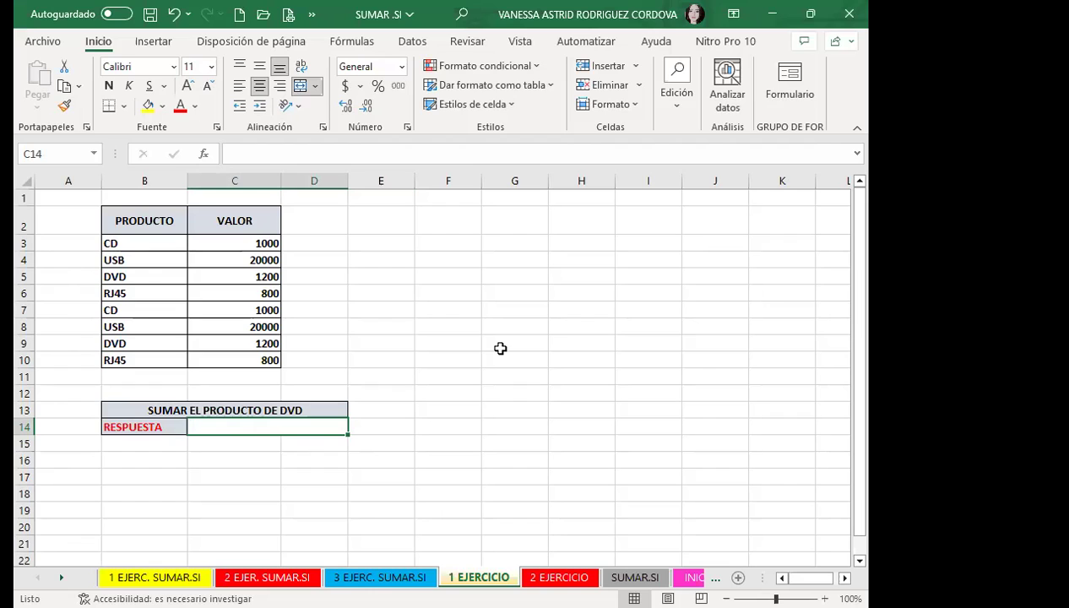
text(=)
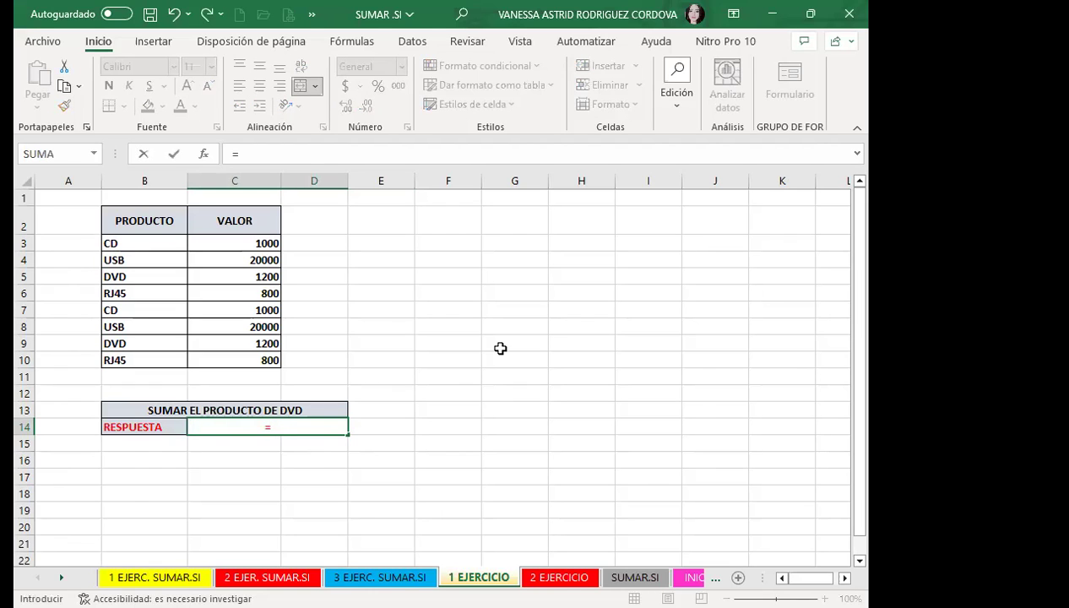
text(S)
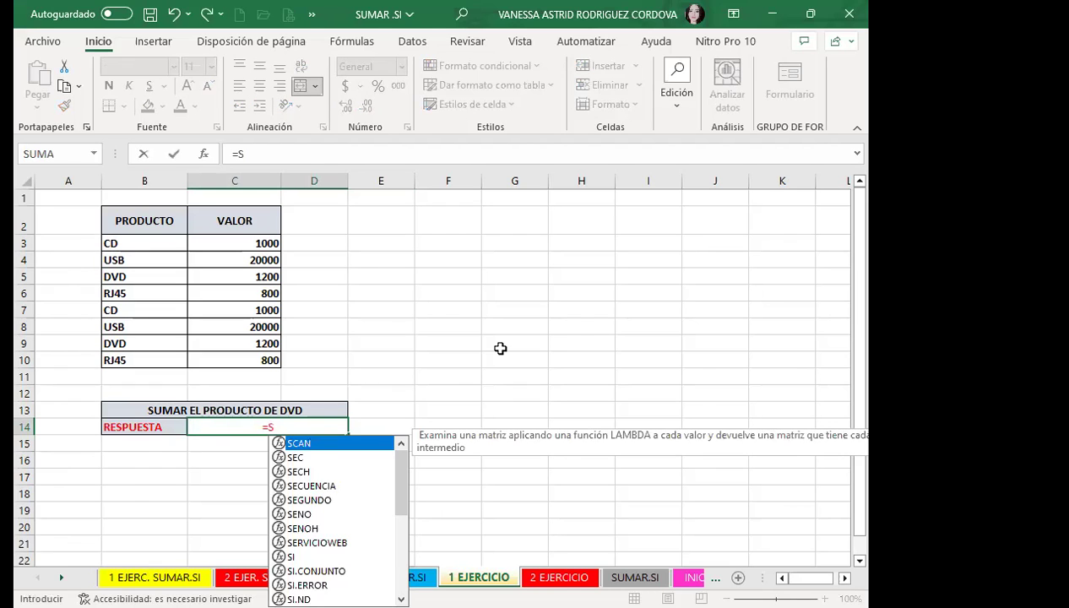
text(UM)
key(Down)
key(Down)
key(Down)
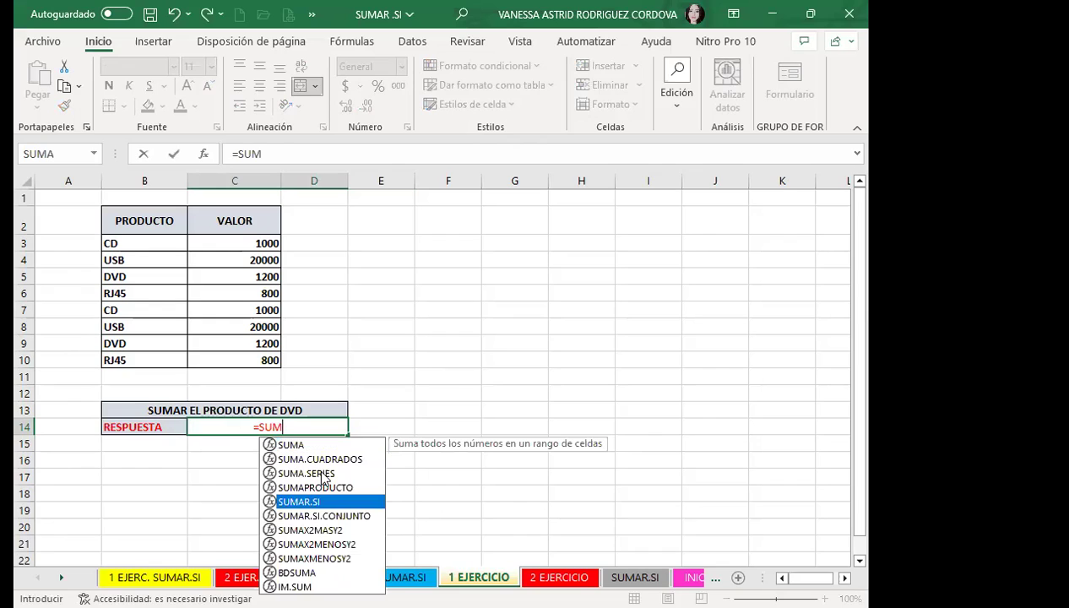
key(Tab)
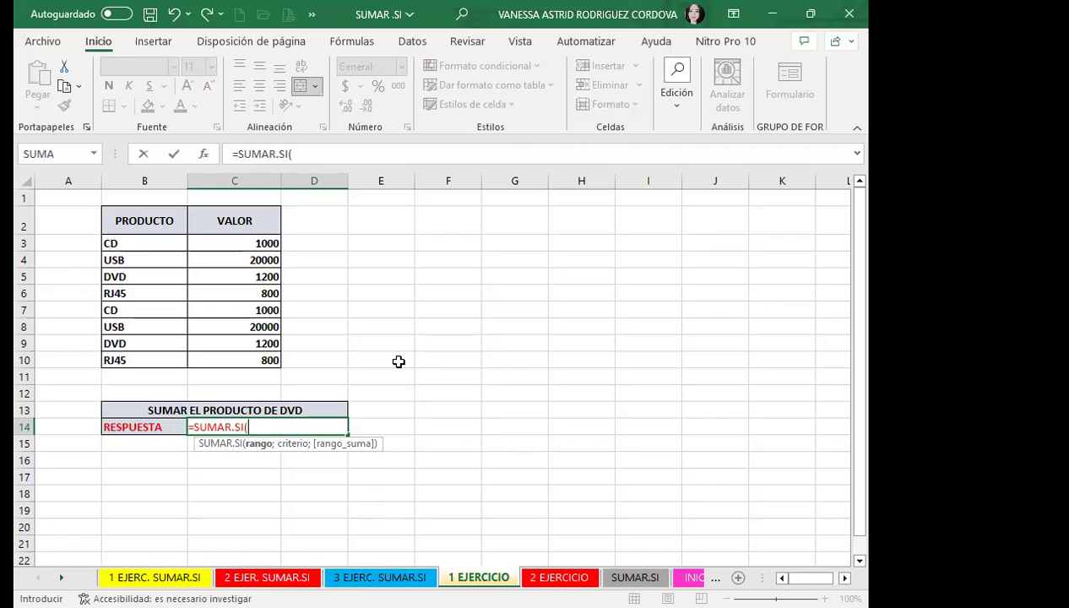
click(160, 242)
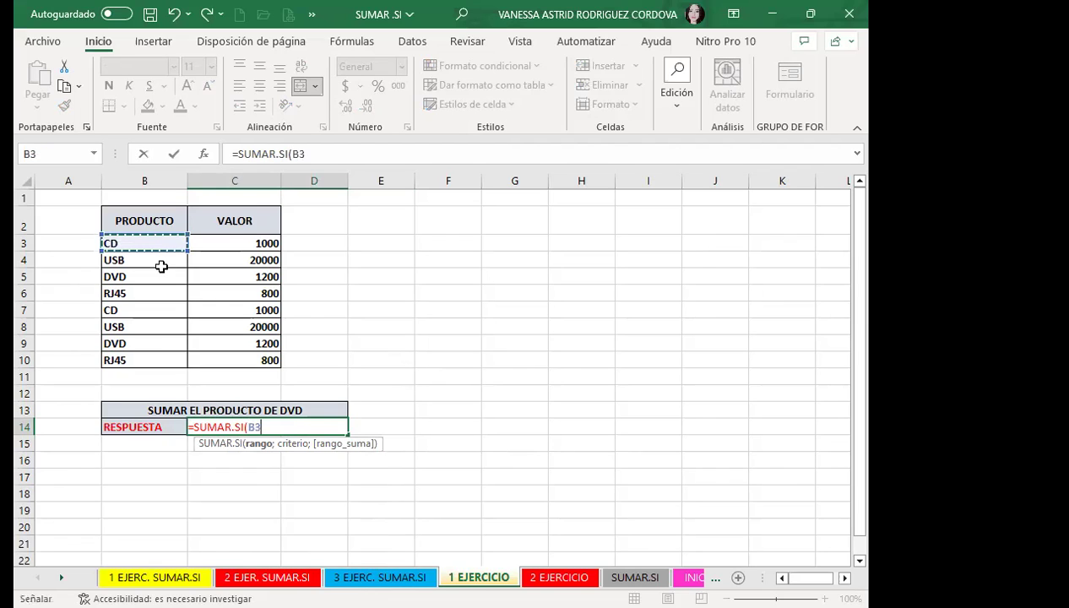
shift+click(158, 356)
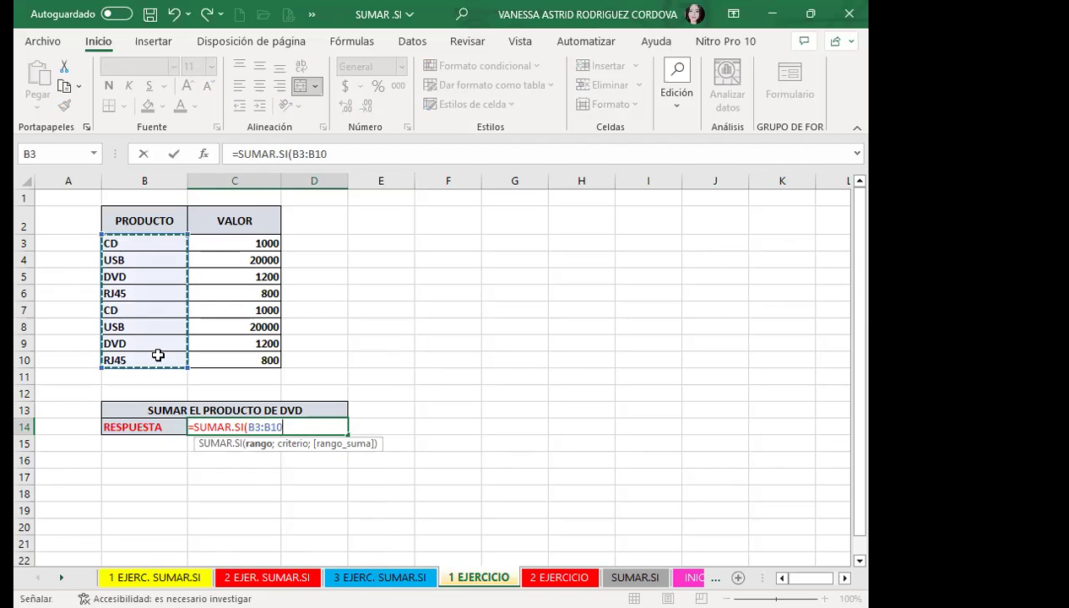
text(;)
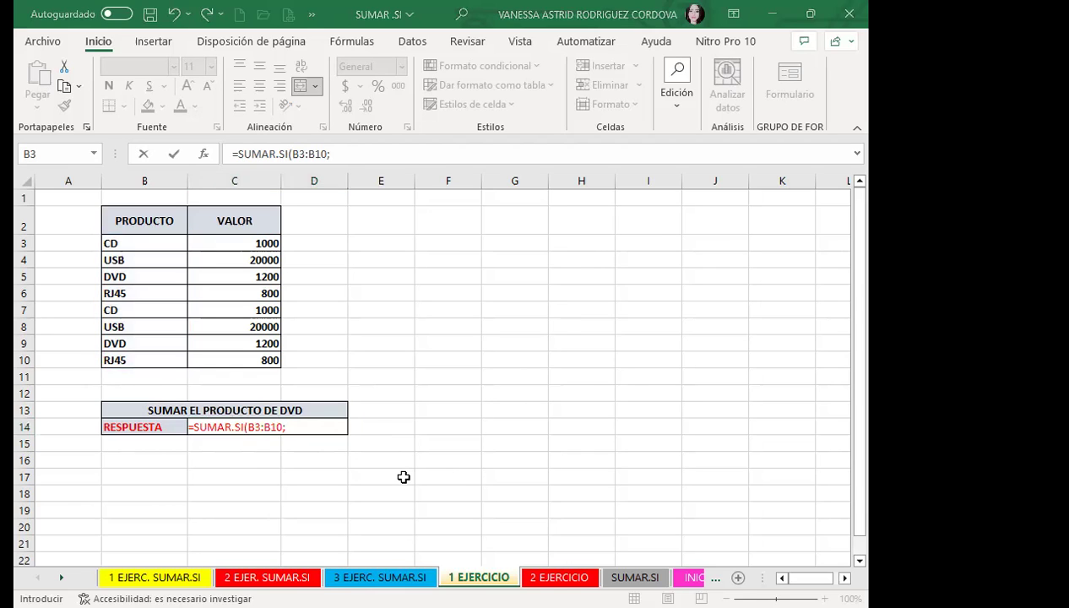
- Finish it with criterion "DVD" and sum range C3:C10 so C14 shows 2400, then switch to PowerPoint
click(298, 427)
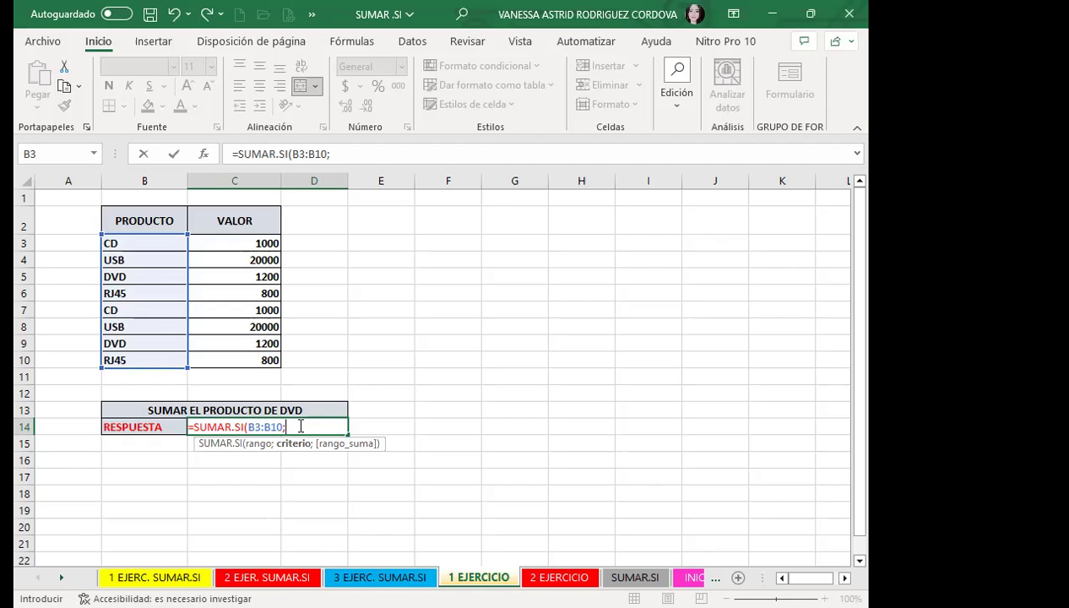
text("DVD")
text(;)
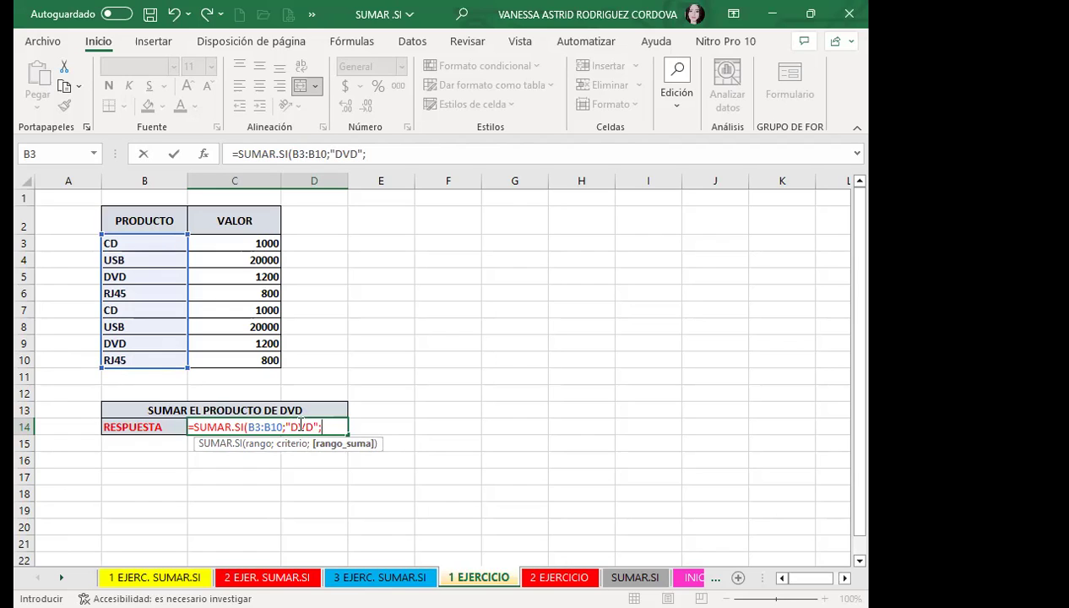
click(241, 244)
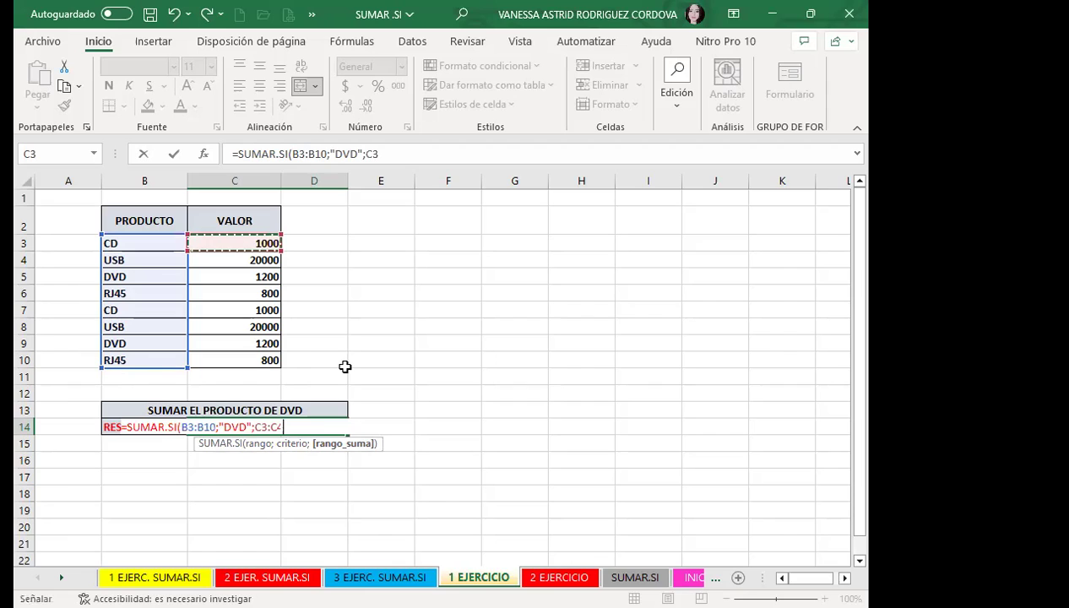
text(:C10)
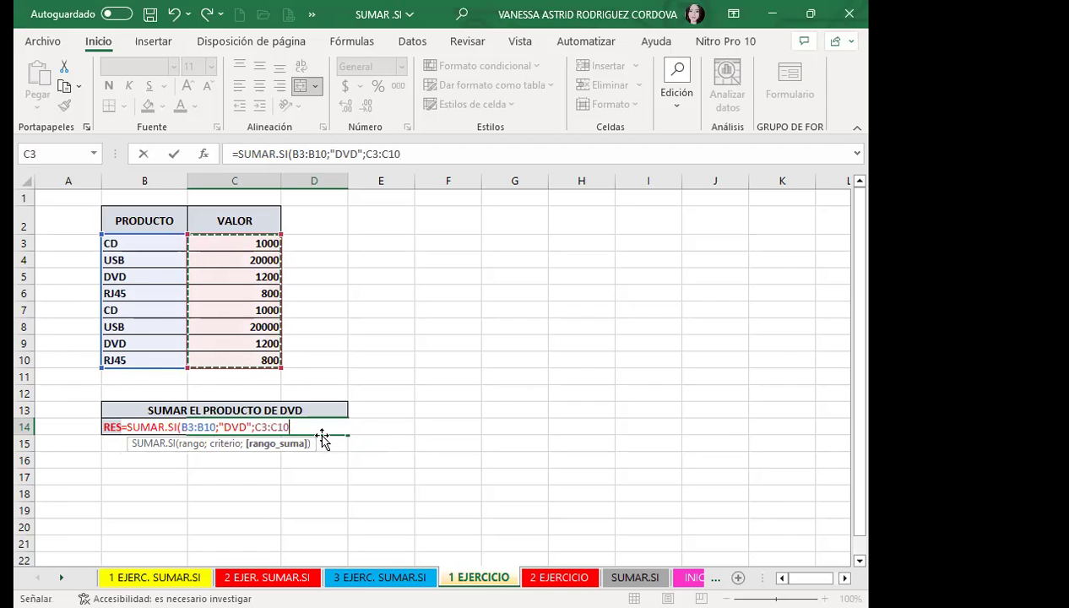
text())
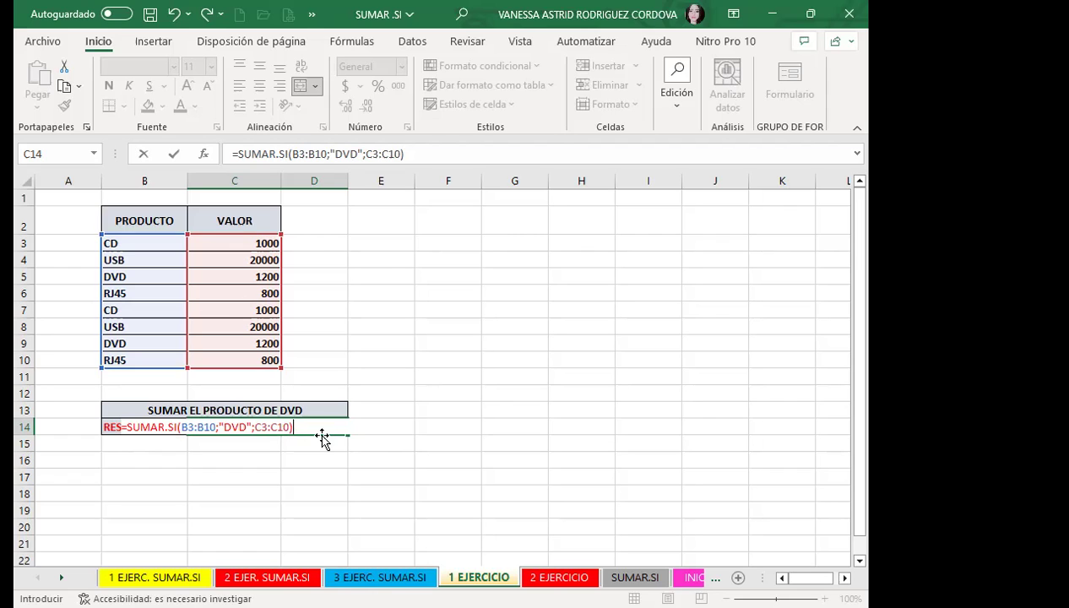
key(Return)
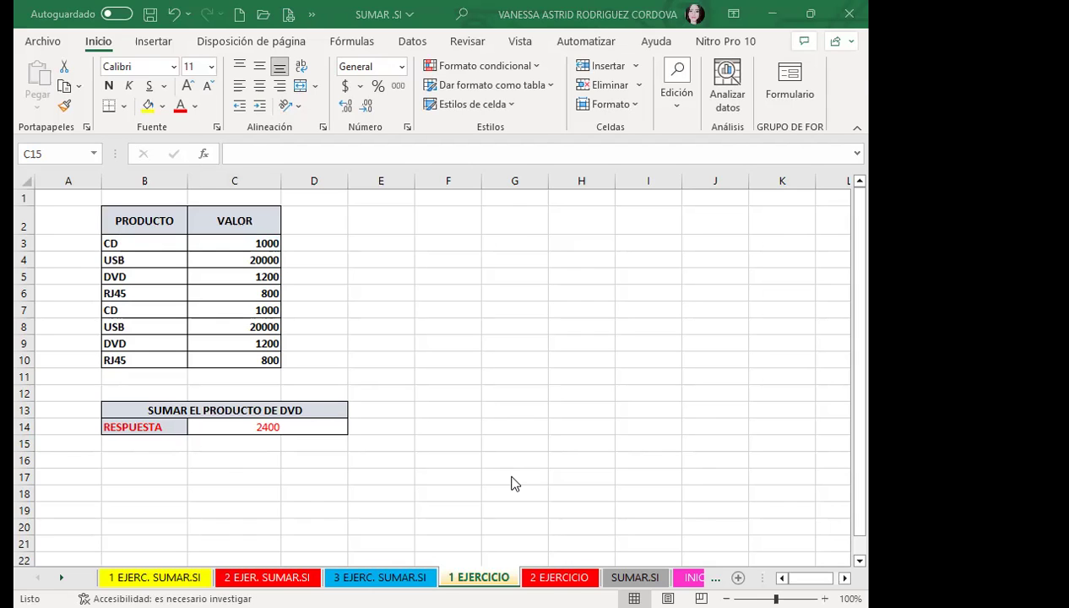
key(alt+Tab)
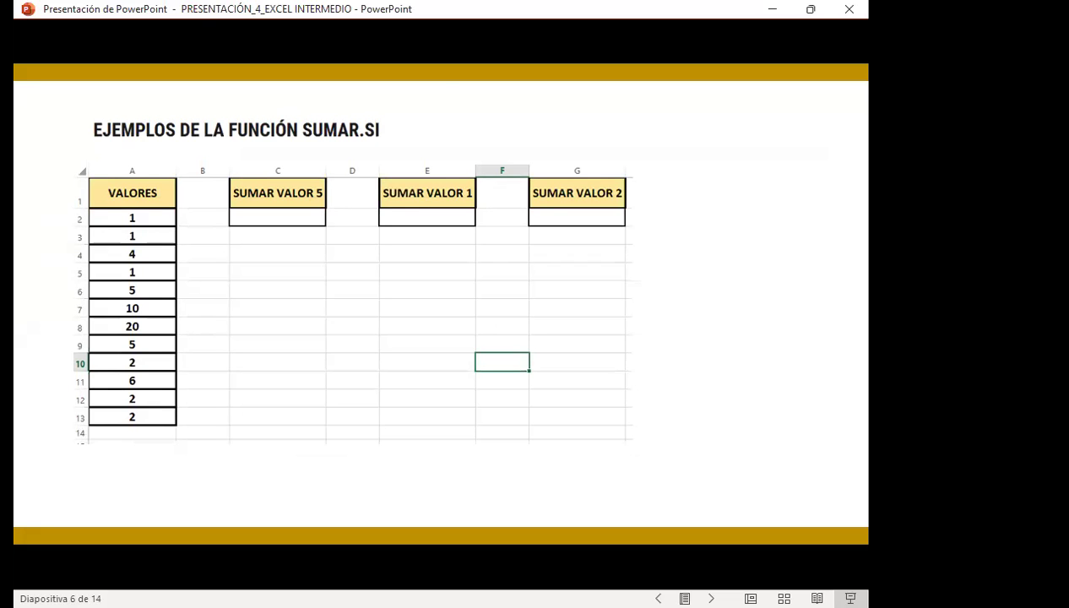
- Advance two slides to the CONTAR.SI exercise, then return to the Excel workbook
key(Right)
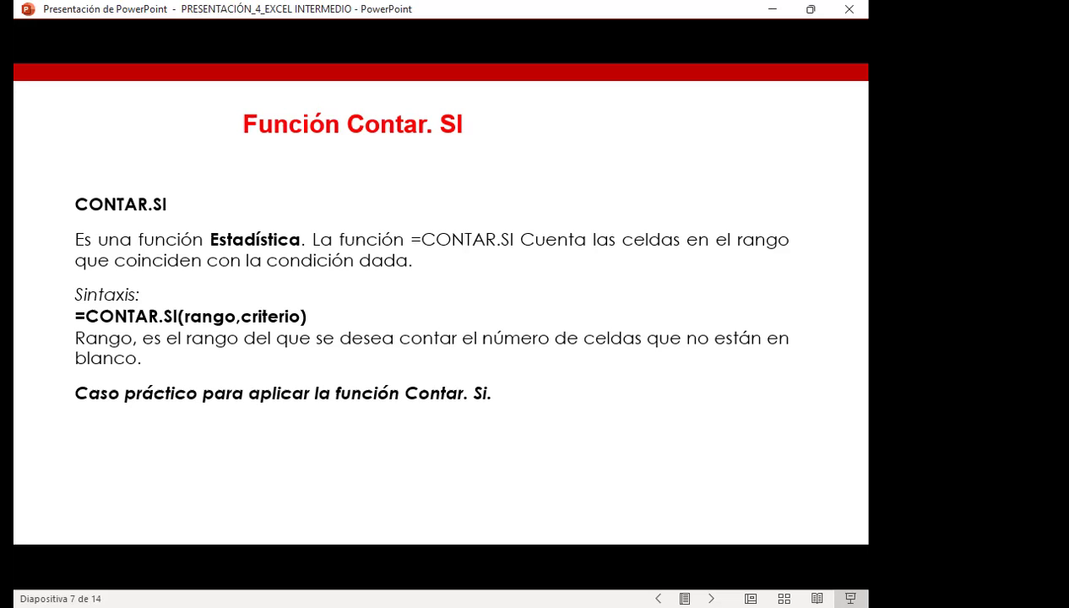
key(Right)
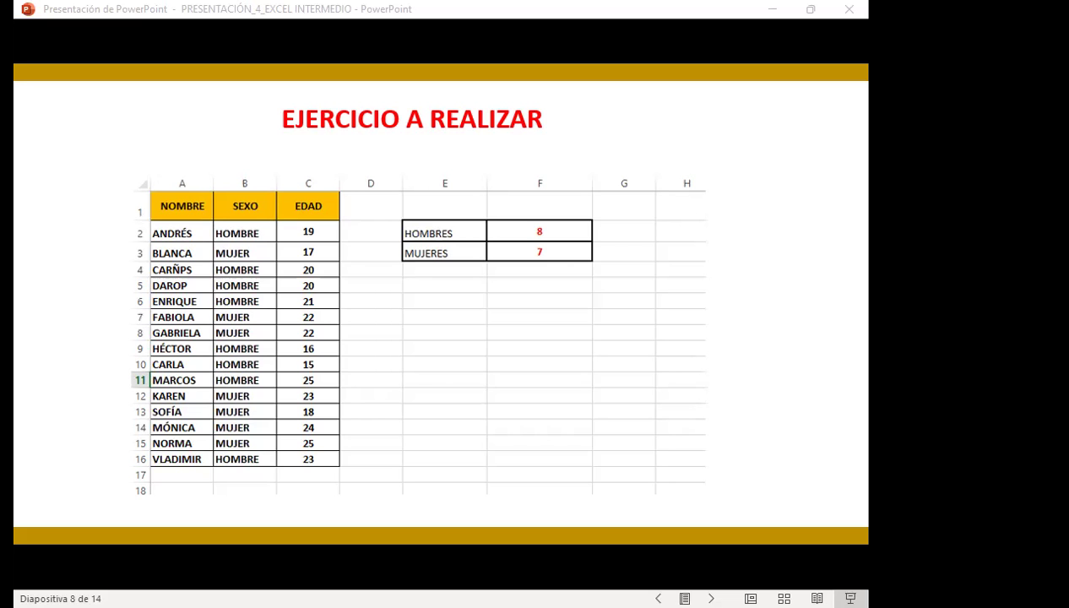
key(alt+Tab)
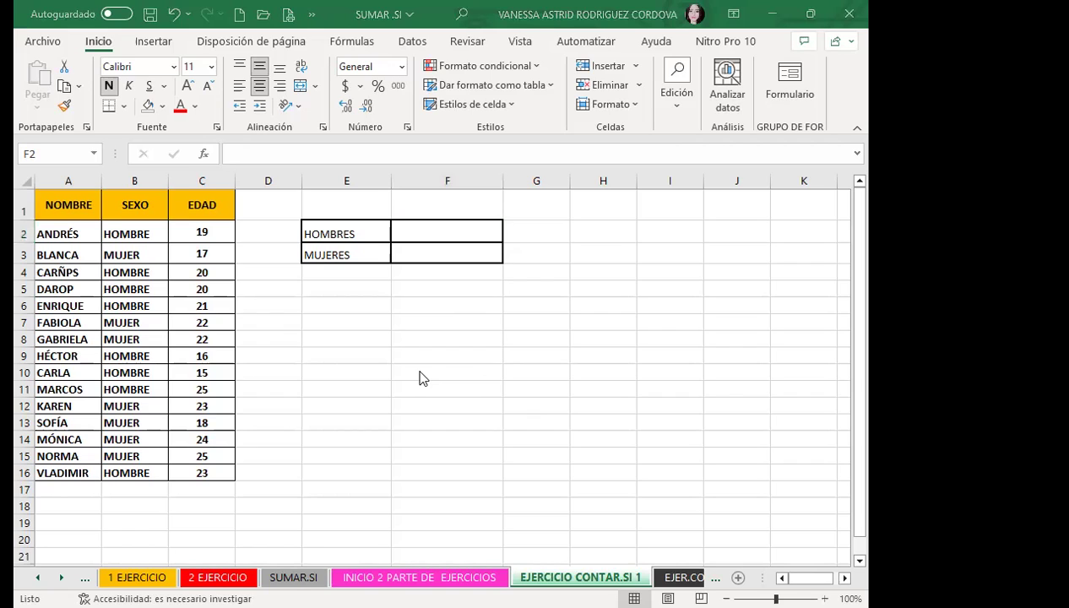
- Enter =CONTAR.SI(B2:B16;"HOMBRE") in F2, counting 8 men
click(467, 231)
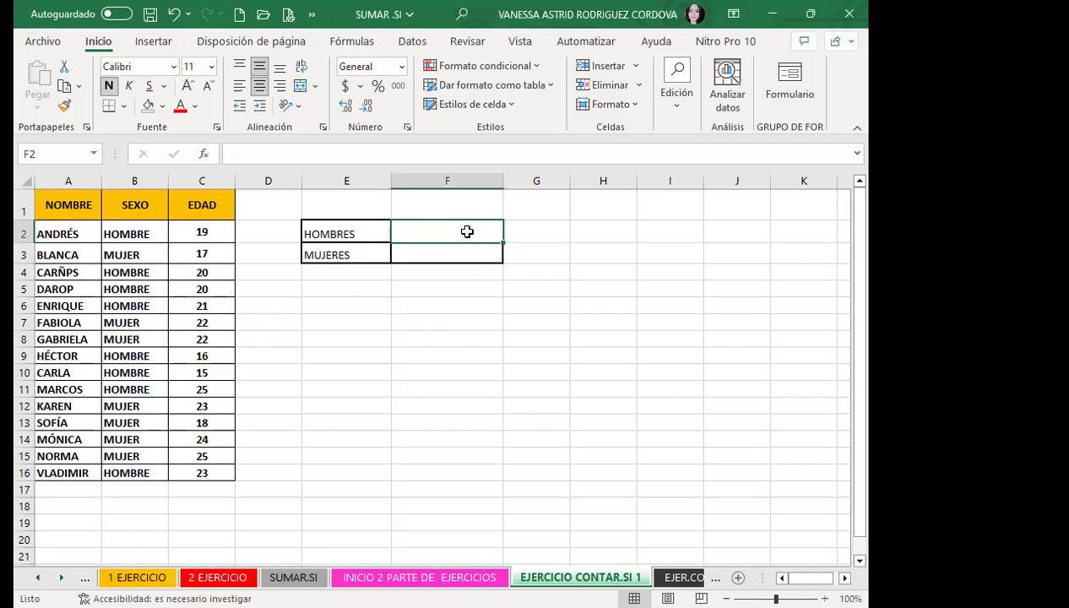
text(0CONTAR)
key(BackSpace)
key(BackSpace)
key(BackSpace)
key(BackSpace)
text(=)
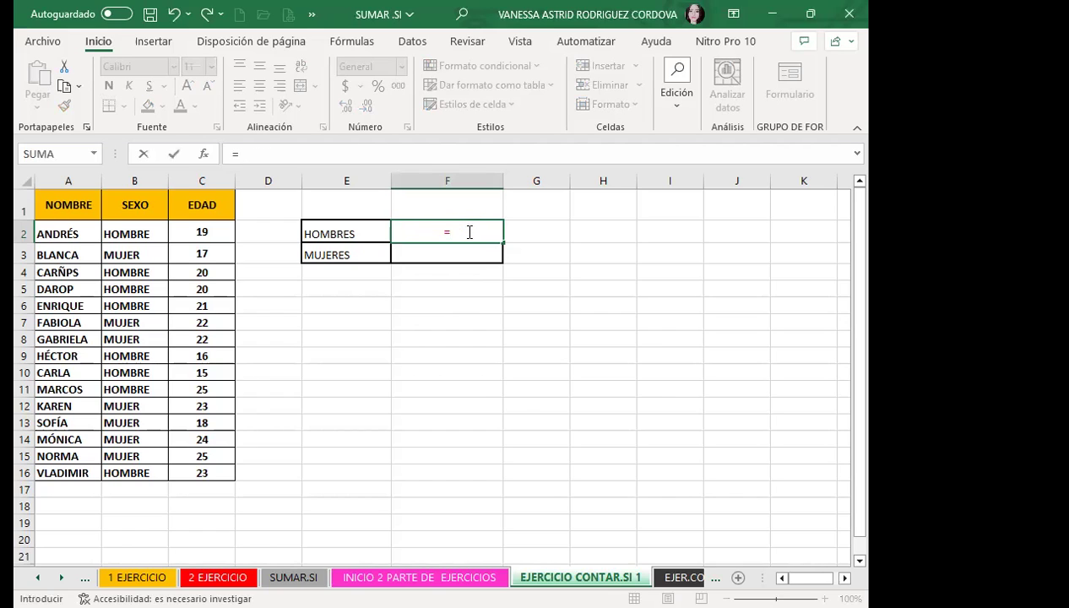
text(CONTAR)
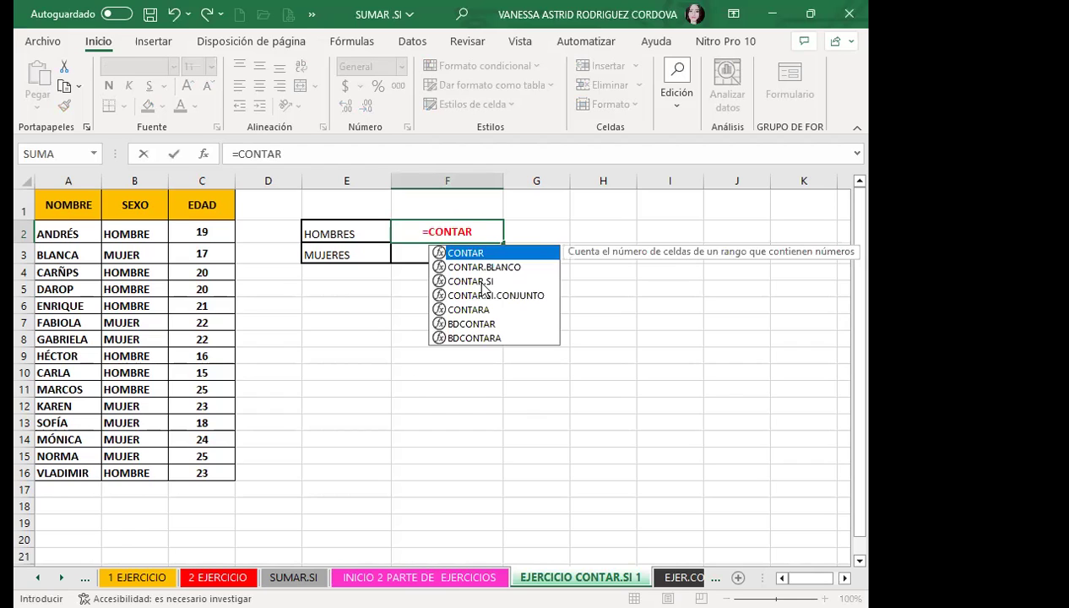
key(Down)
key(Down)
double_click(480, 281)
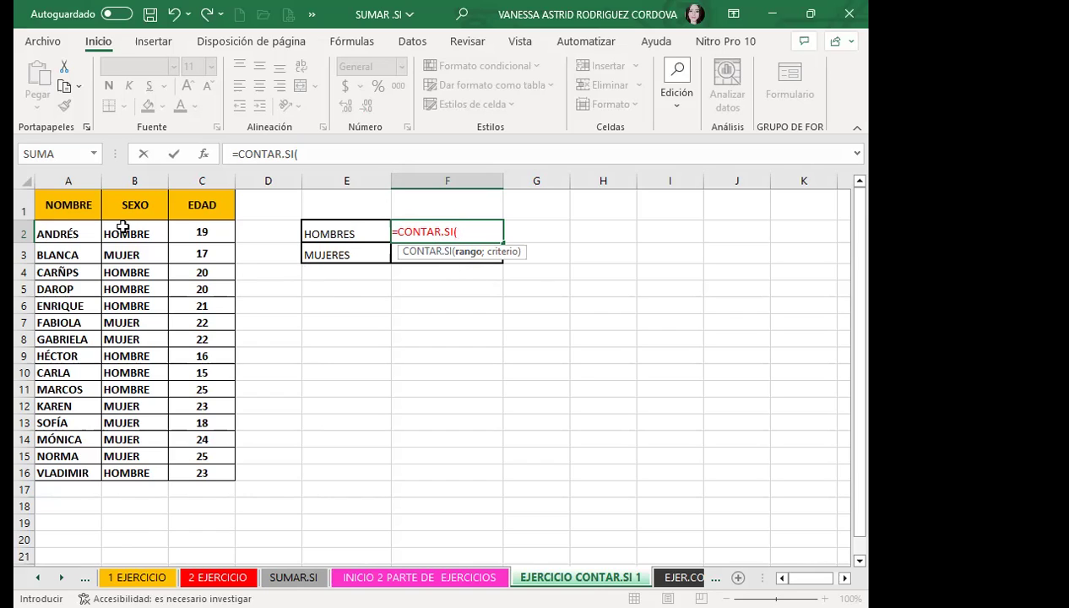
drag(138, 228, 139, 256)
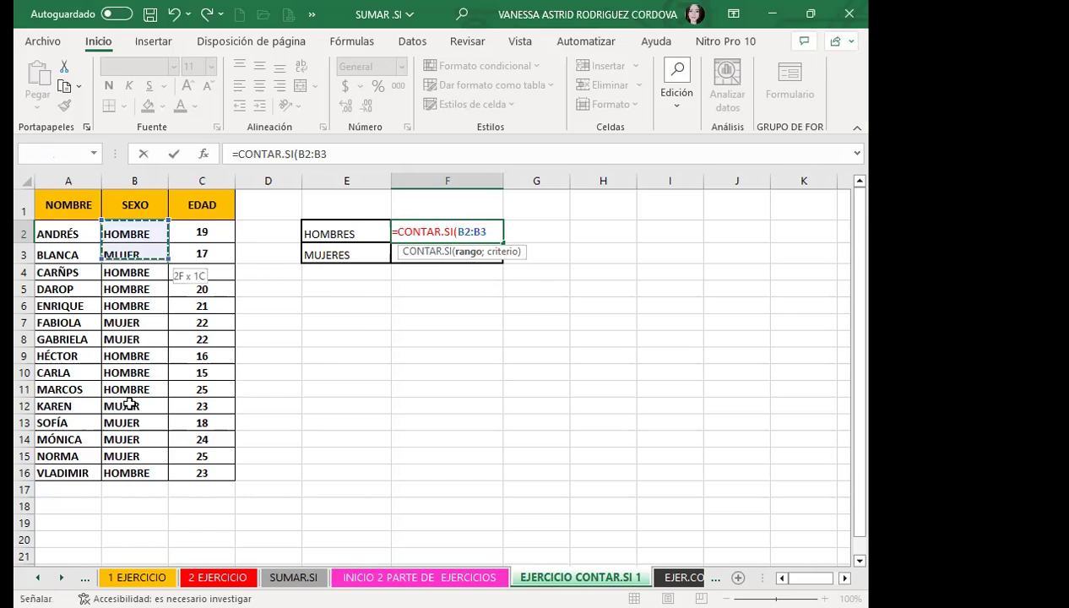
drag(127, 477, 121, 484)
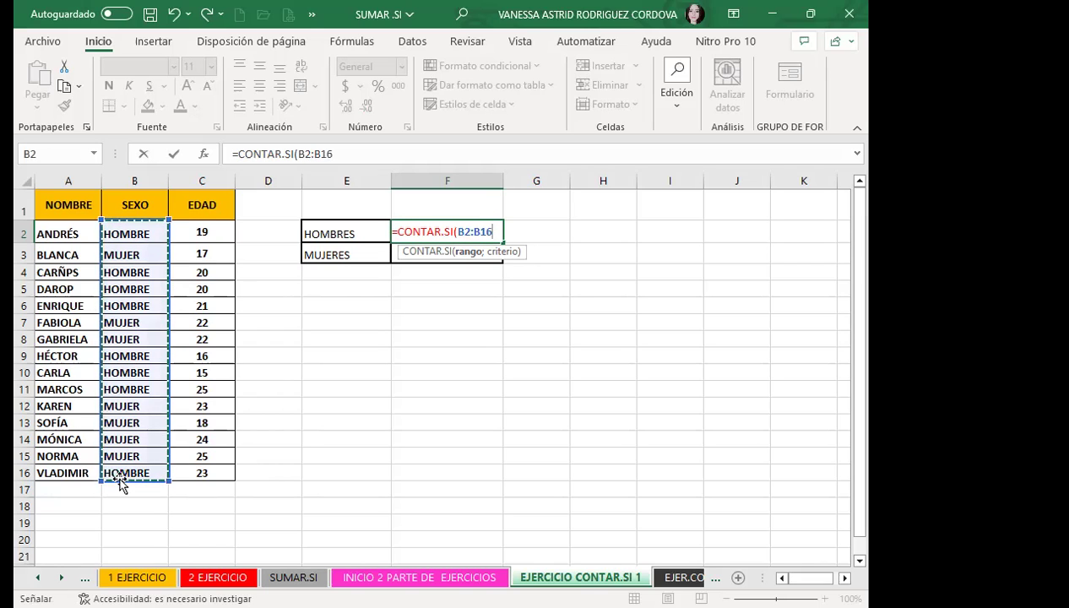
text(;)
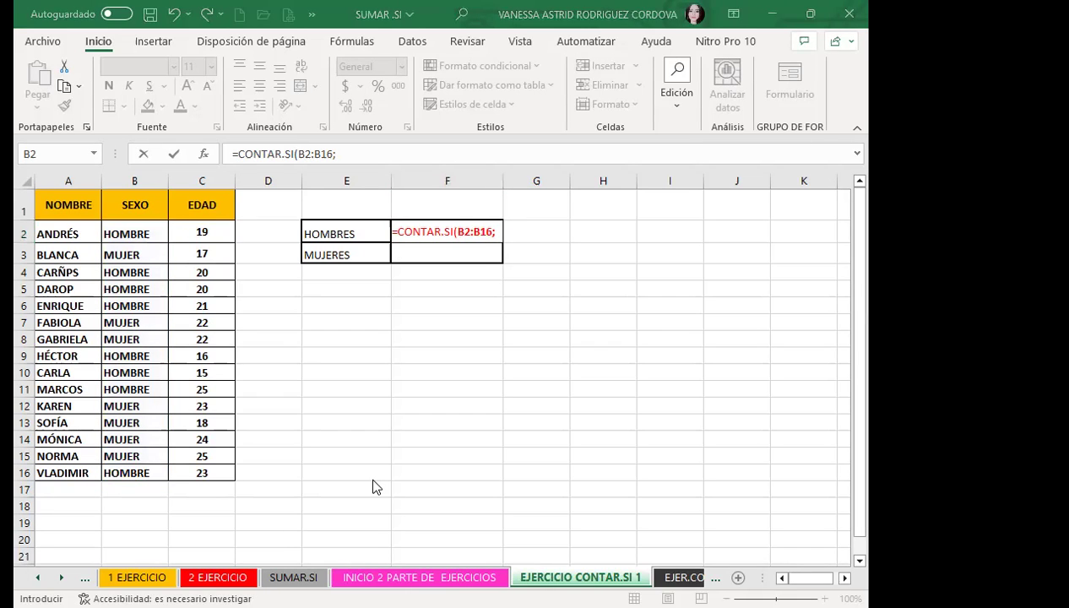
click(497, 231)
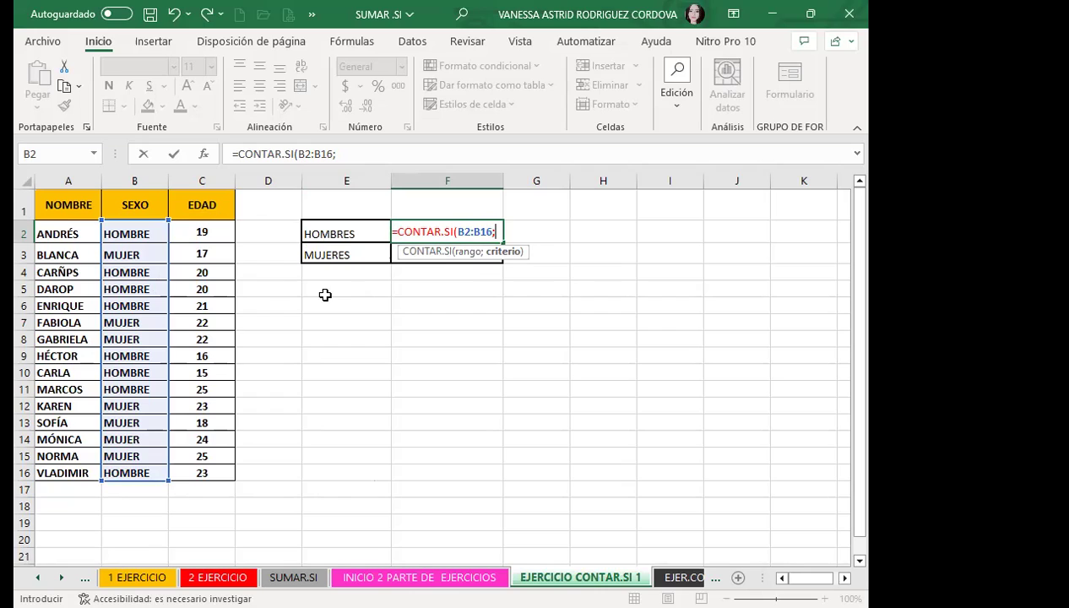
text(")
text(HOMBRE"))
key(Return)
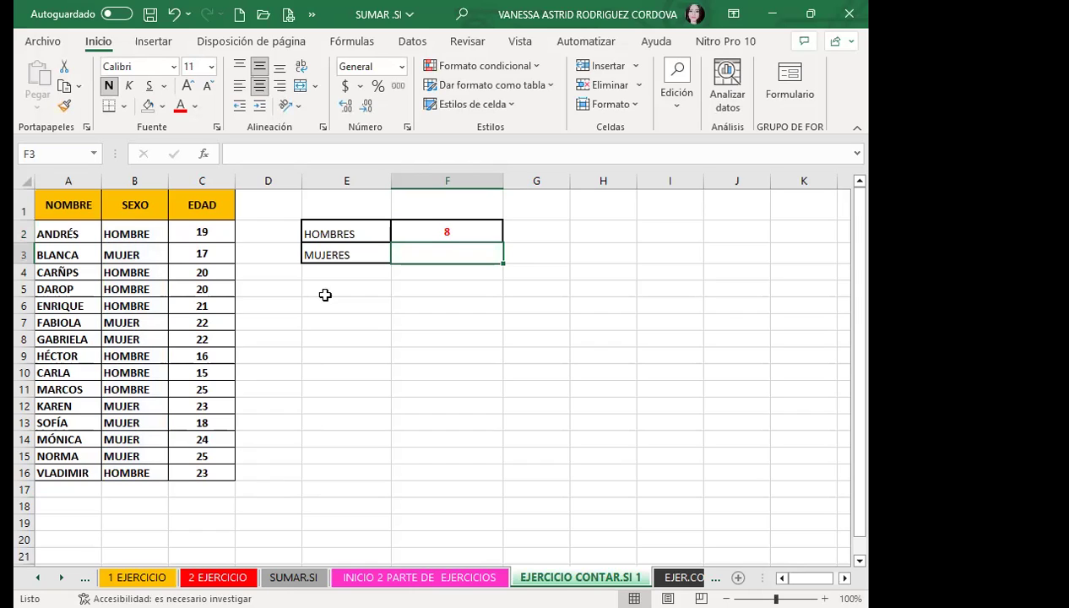
- Enter =CONTAR.SI(B2:B16;"MUJER") in F3 beside the MUJERES label, returning 7
double_click(344, 255)
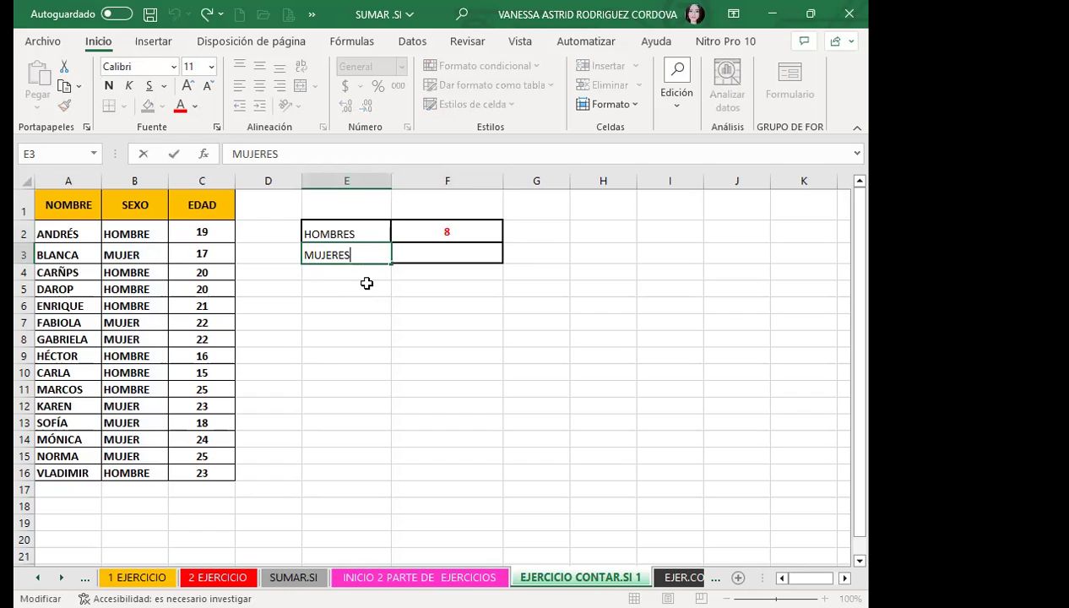
key(Return)
click(415, 257)
text(=)
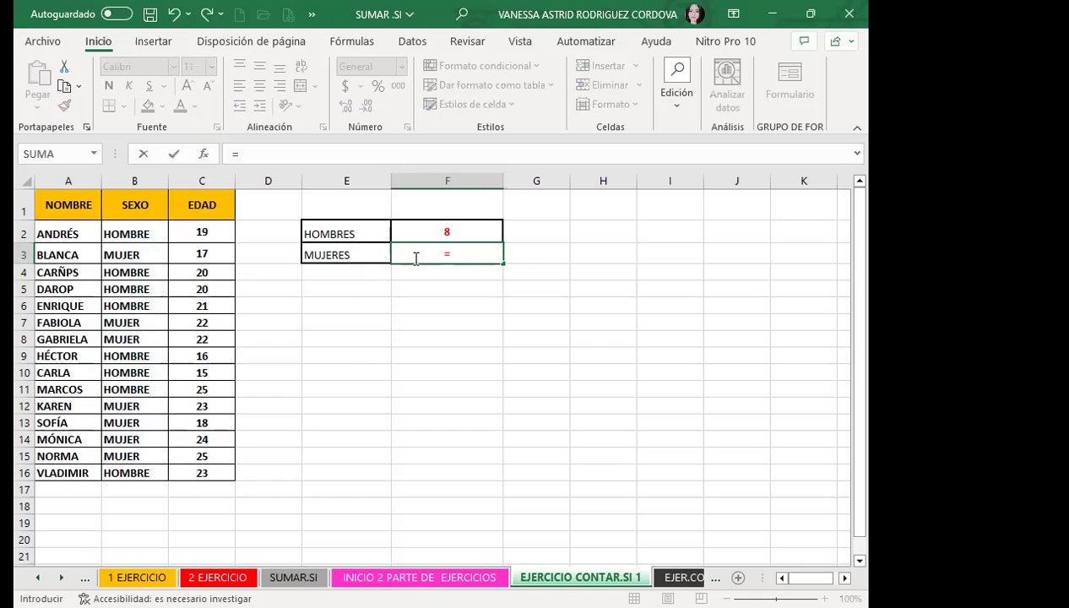
text(CONTAR)
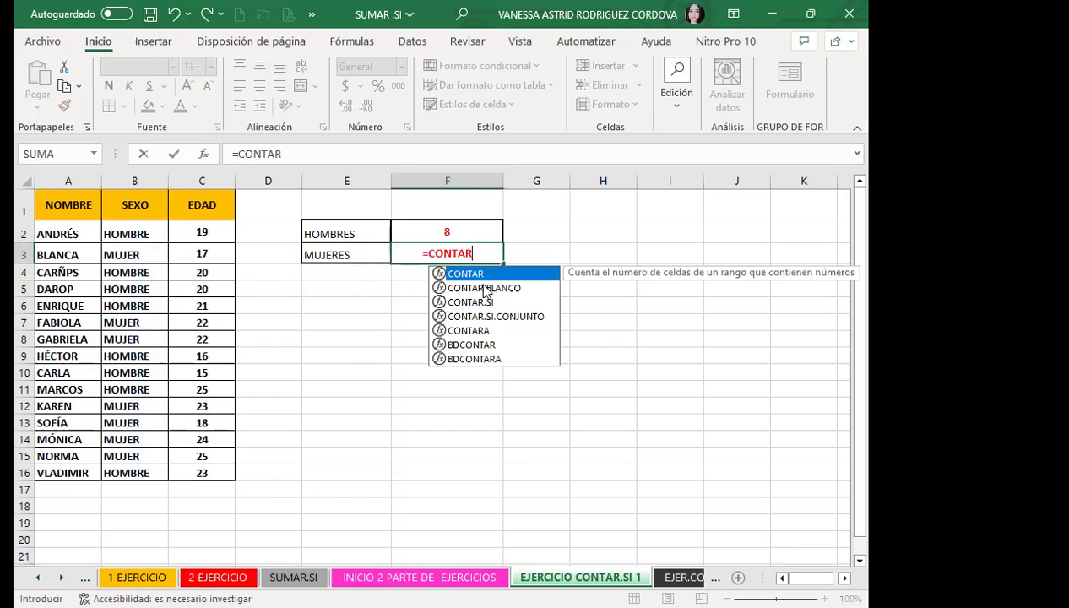
click(470, 303)
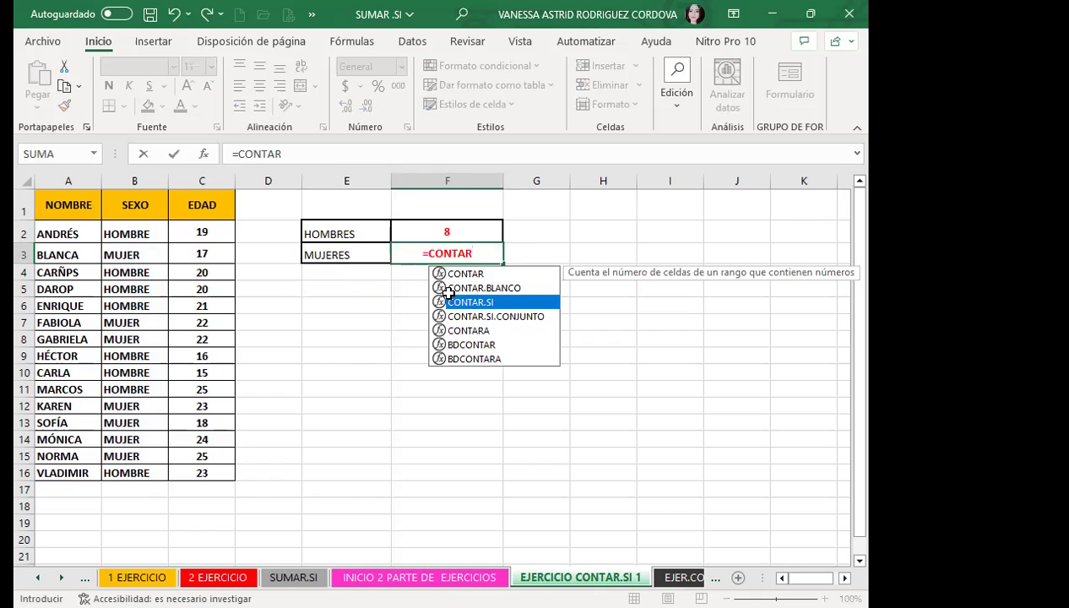
key(Tab)
click(136, 234)
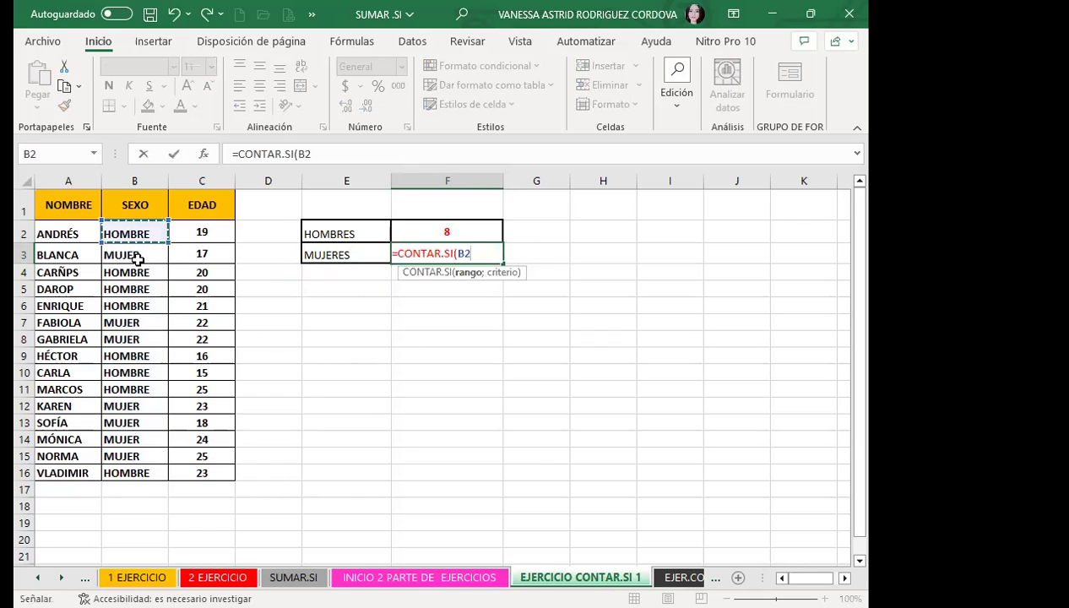
shift+click(145, 468)
text(;")
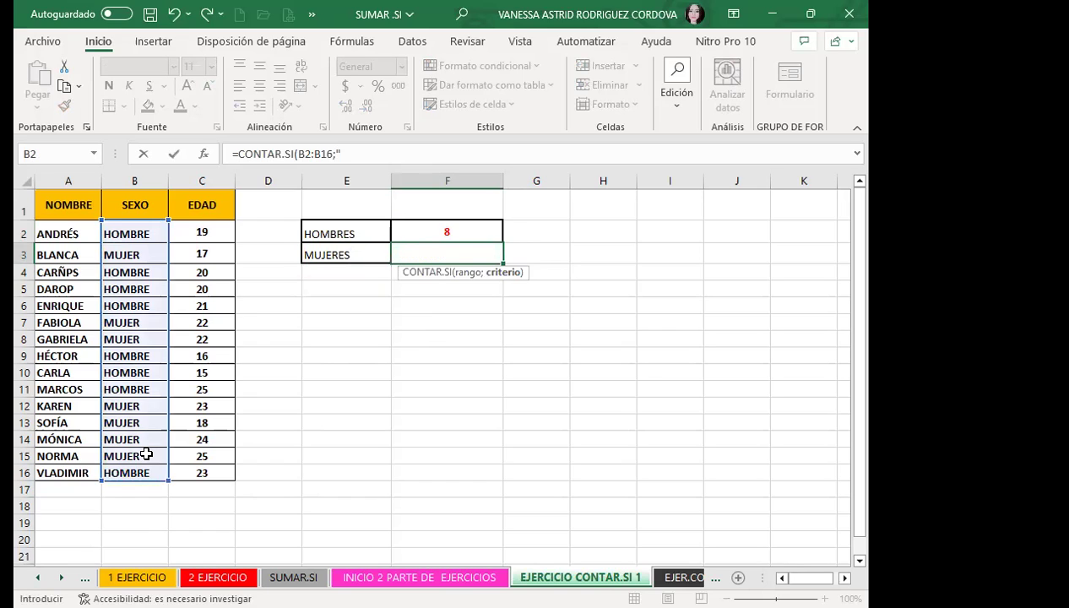
text(MUJER")
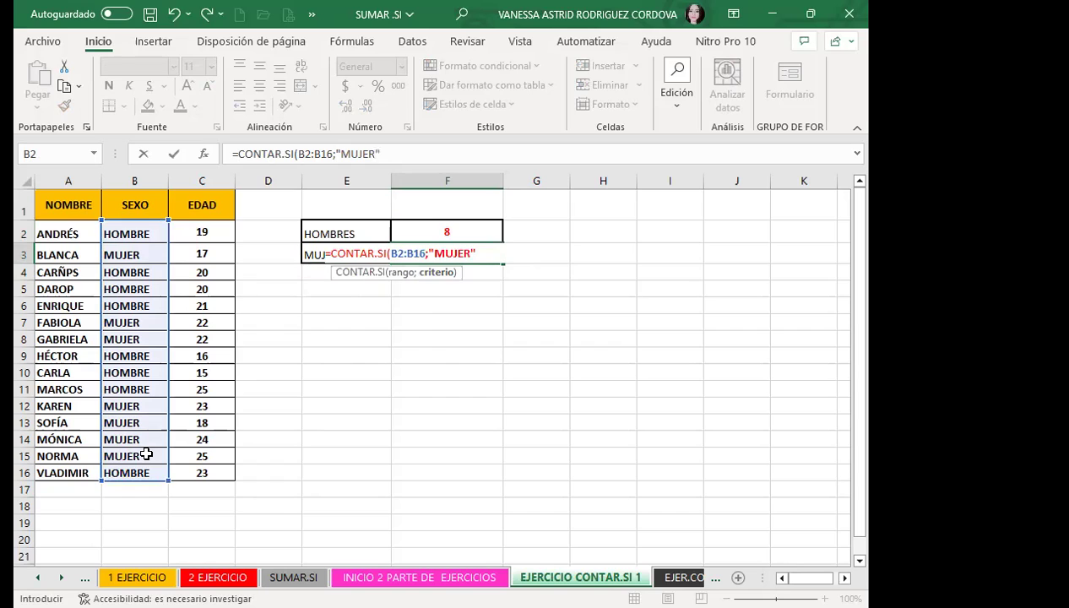
key(Return)
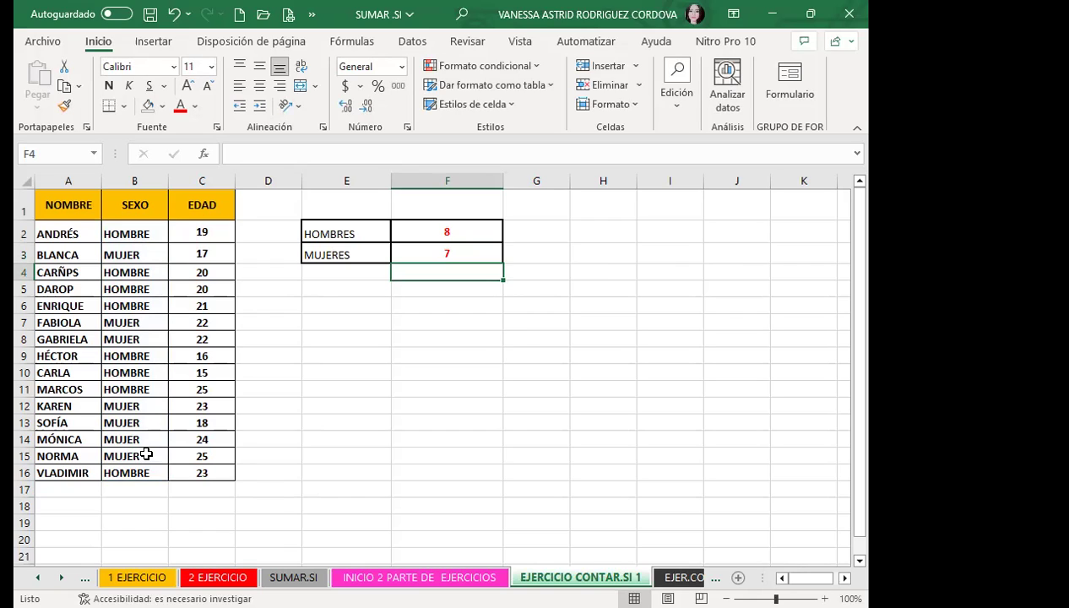
click(479, 228)
click(412, 252)
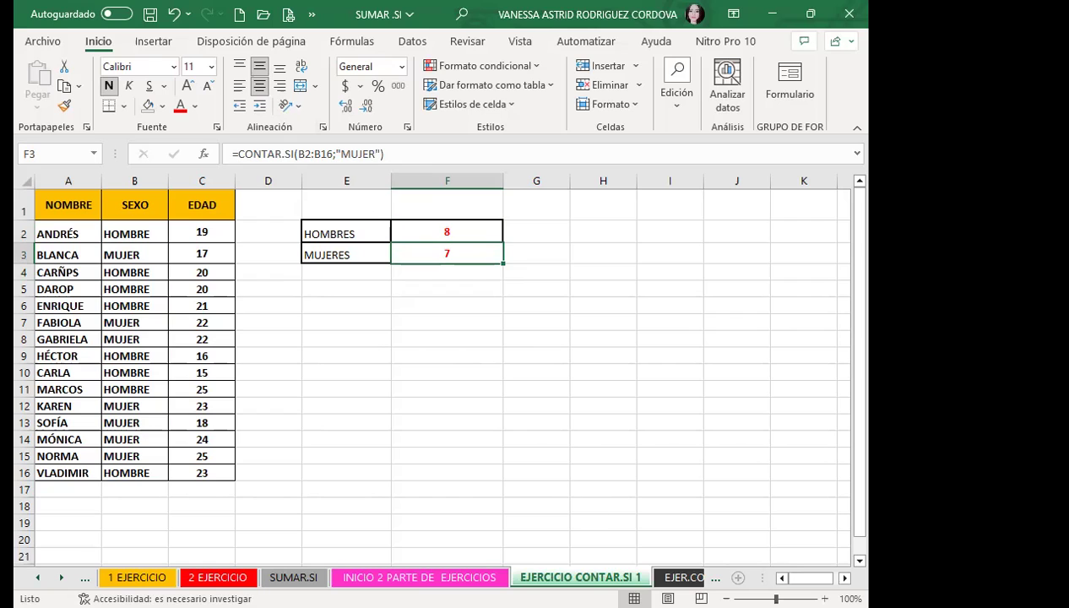
- Open the EJER.CONTAR.SI.CONJUNTO 2 sheet and clear the old results in F5:H6
click(683, 578)
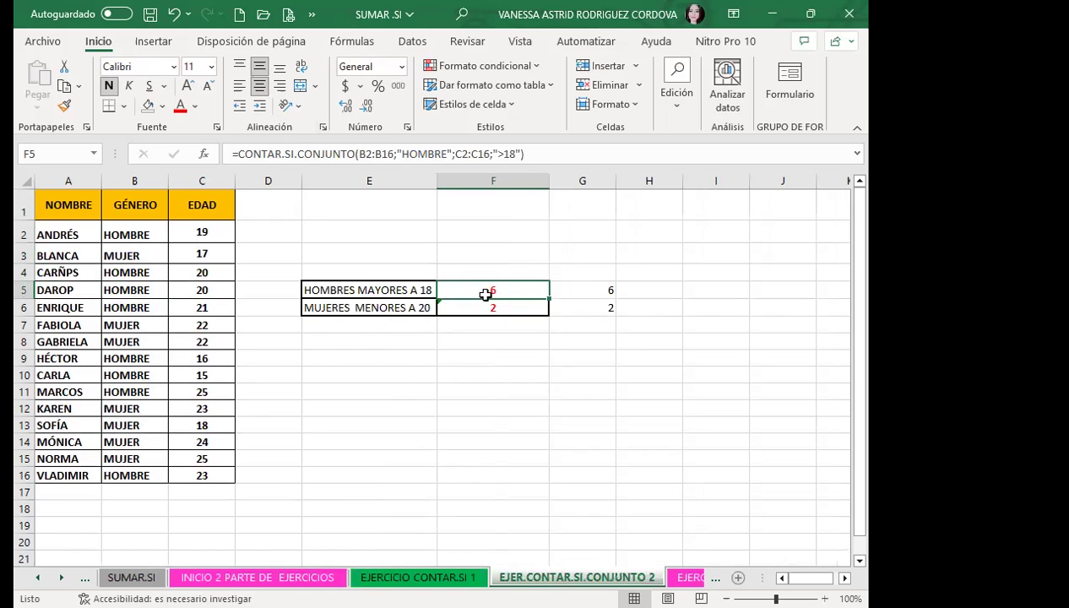
drag(487, 291, 629, 303)
key(ctrl+z)
click(484, 285)
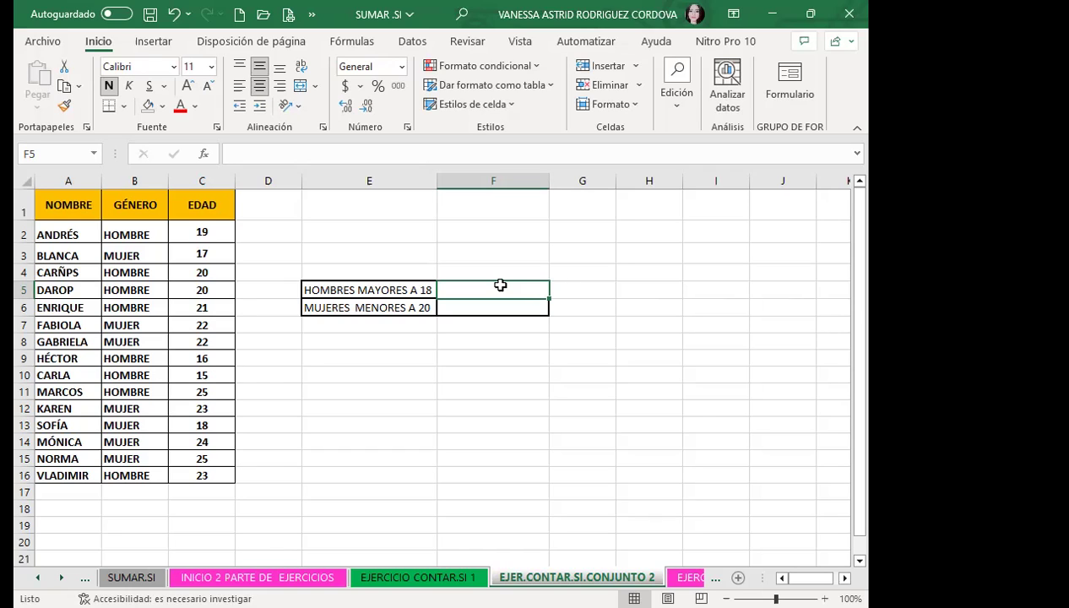
- Enter =CONTAR.SI(B2:B16;">18") in F5 to count values over 18
text(=)
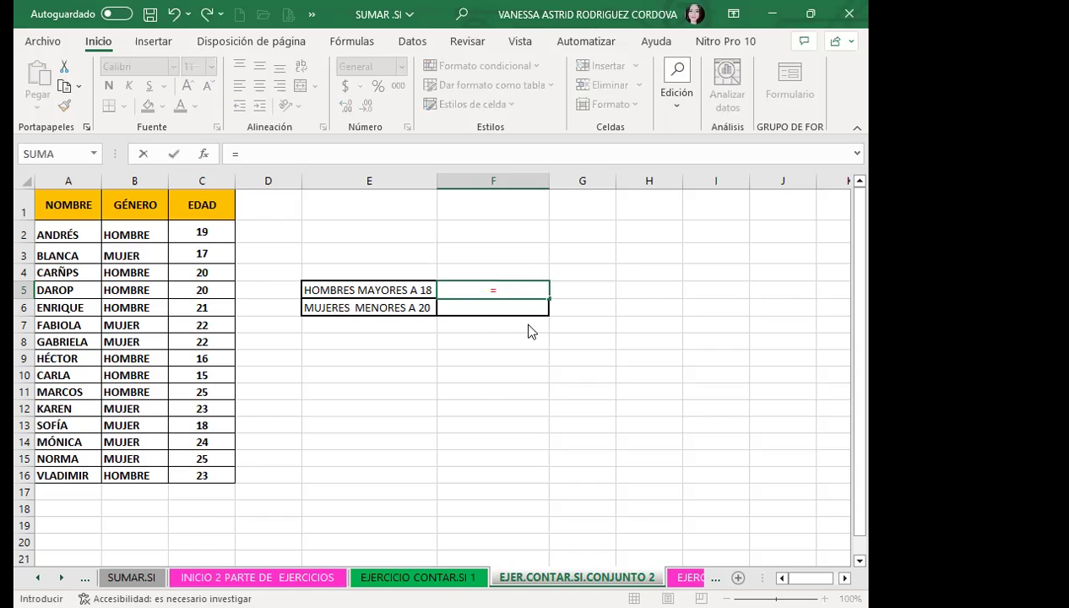
text(CONTAR)
key(Down)
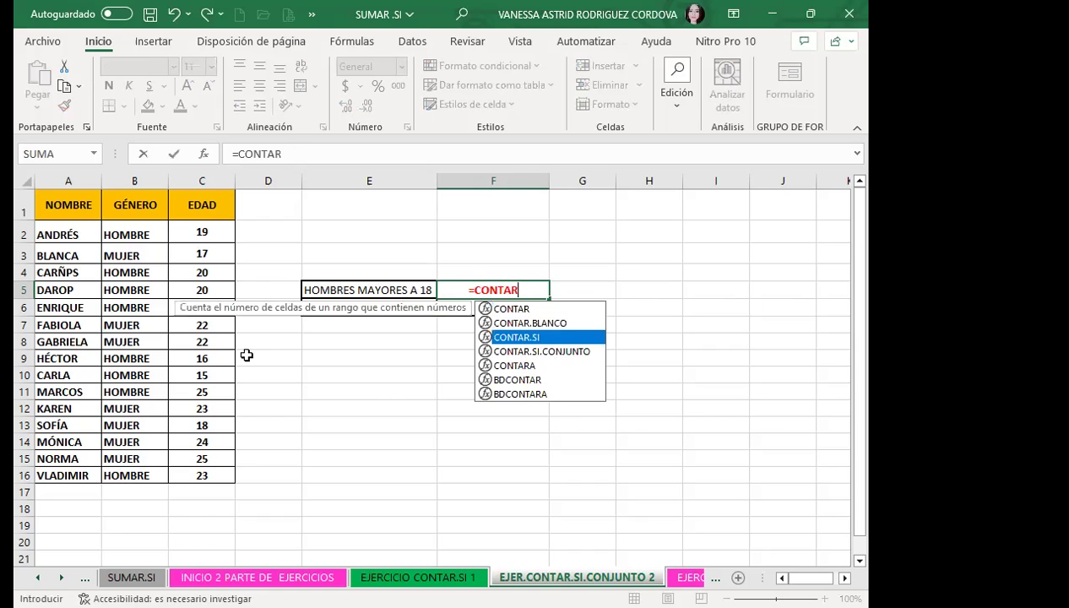
key(Tab)
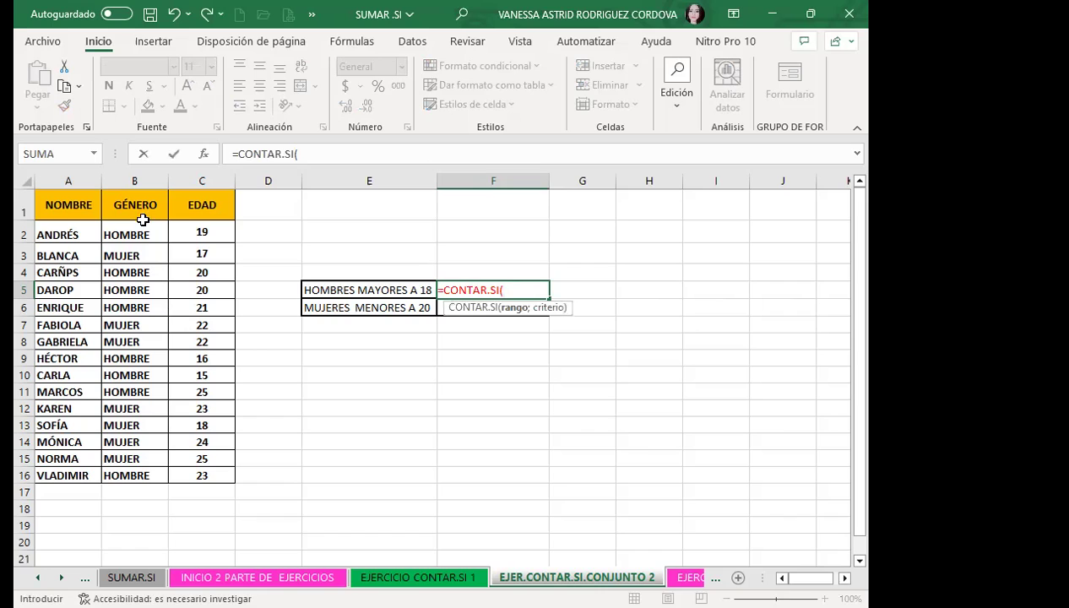
click(140, 228)
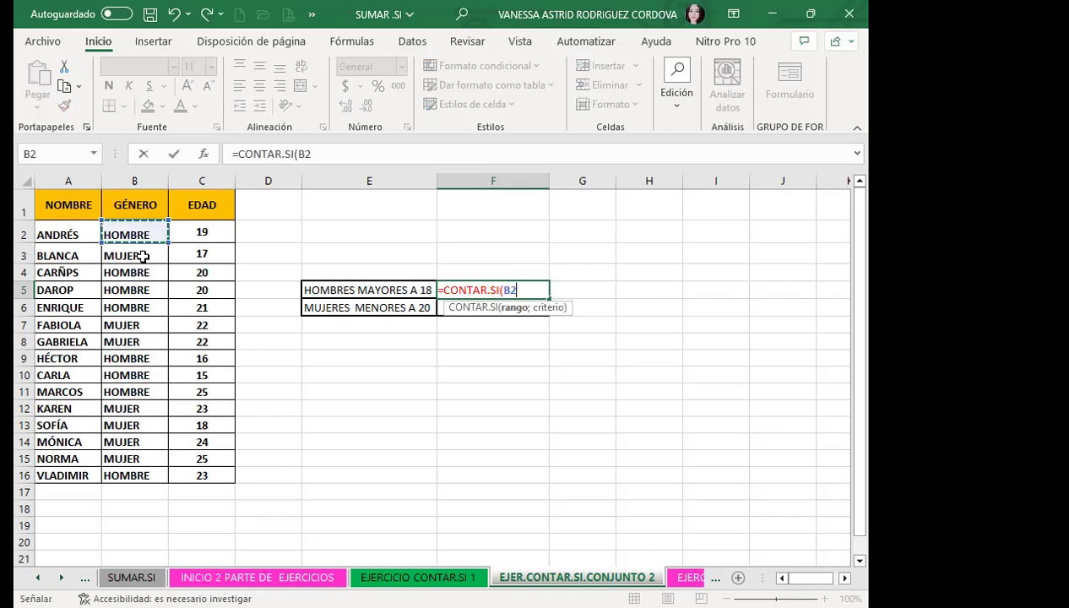
shift+click(148, 473)
text(;)
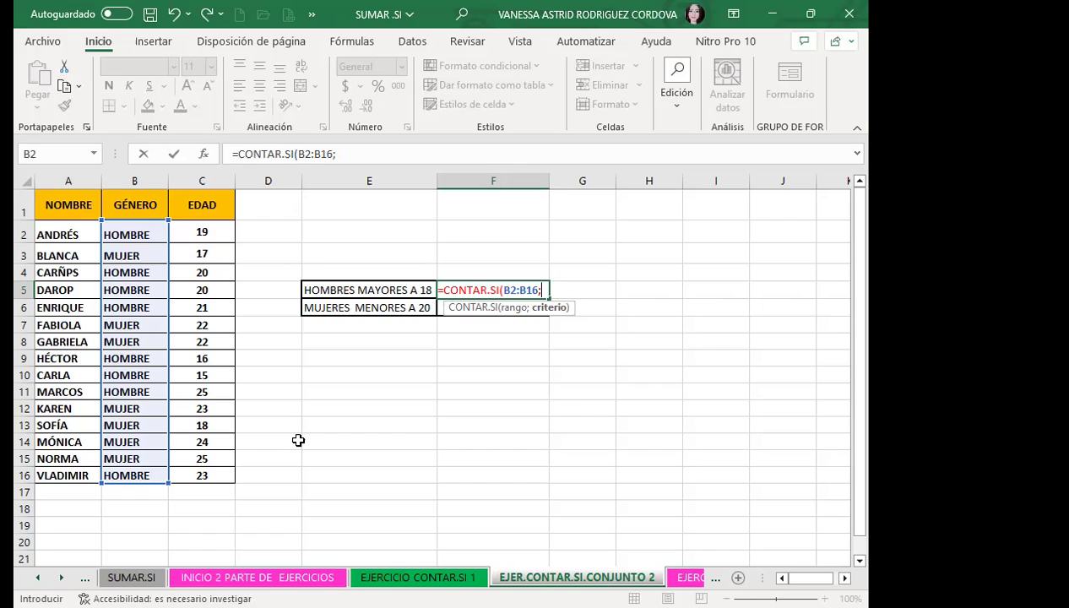
text(")
text(>)
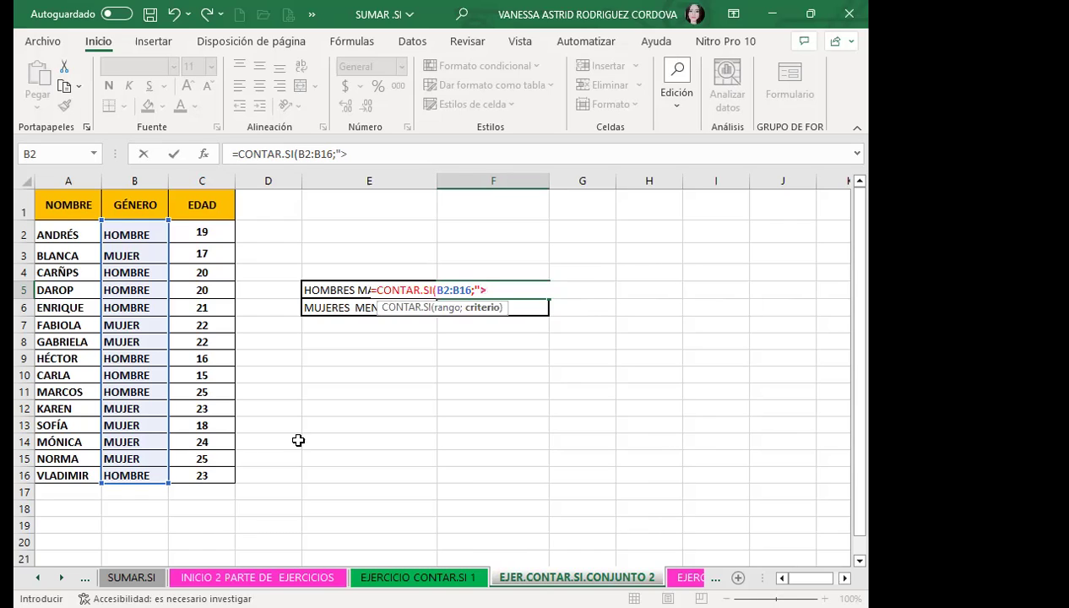
text(18)
text(")
text())
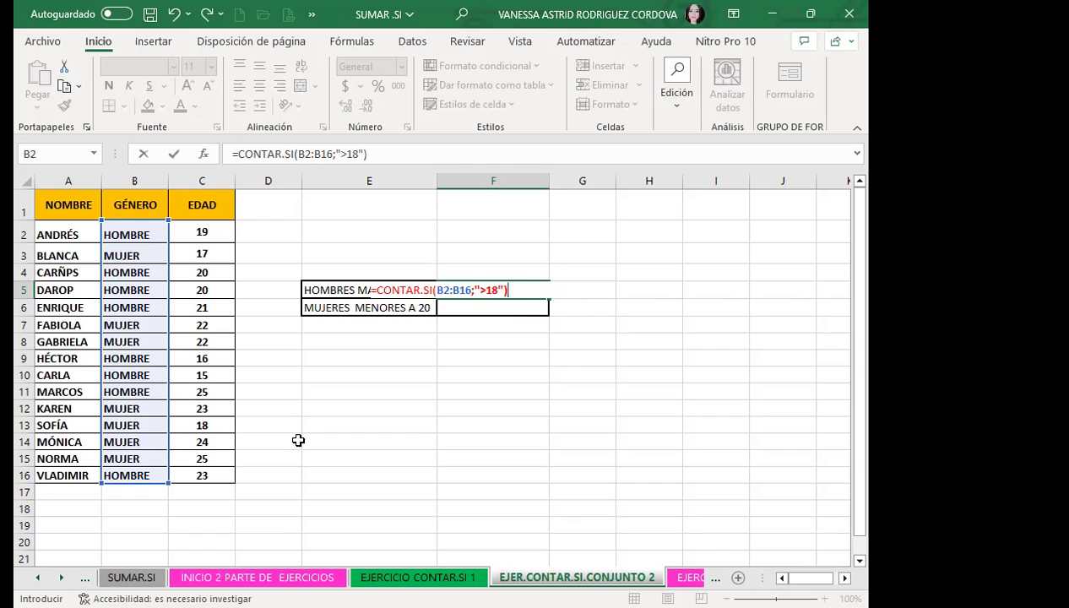
key(Return)
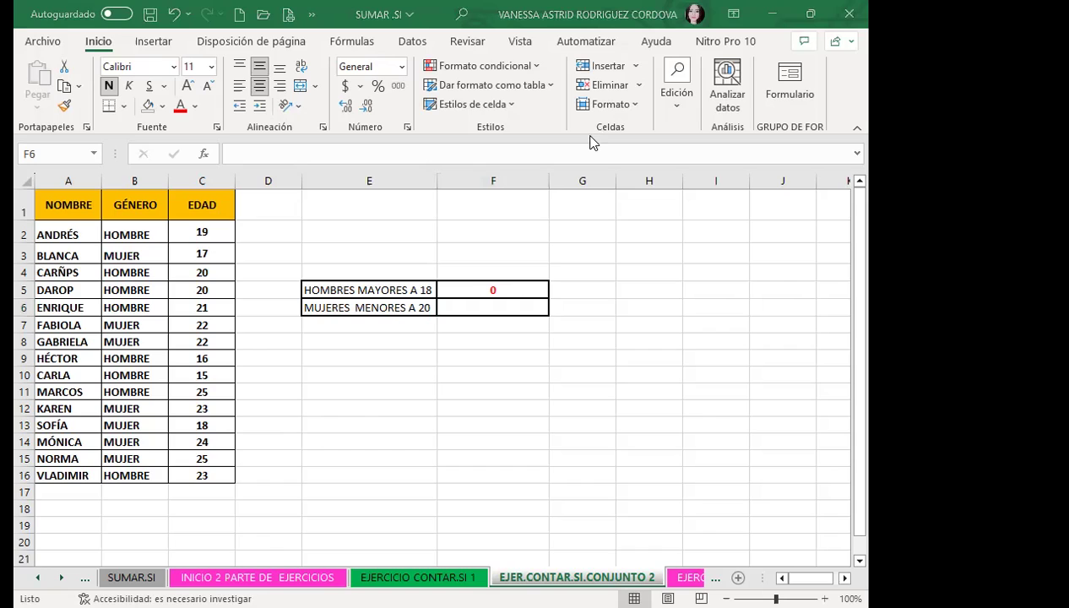
click(515, 287)
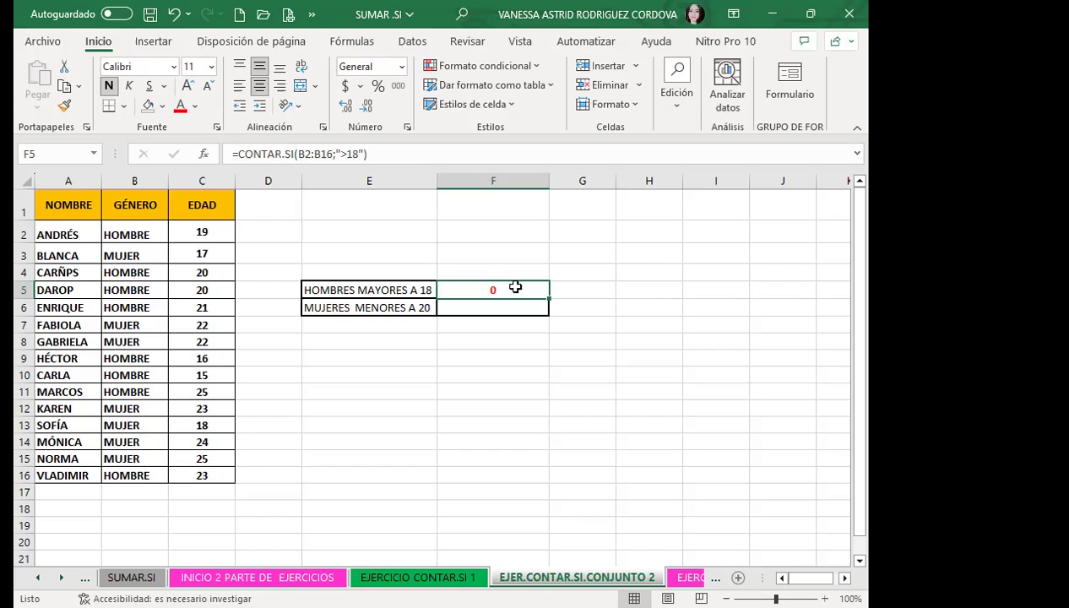
double_click(515, 288)
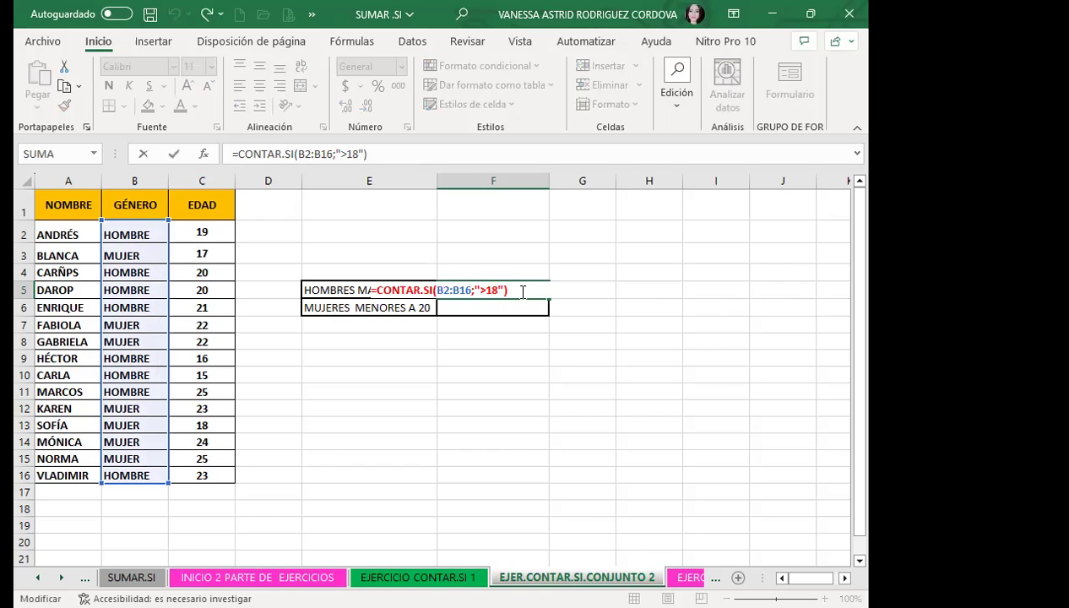
- Begin a =CONTAR.SI( formula in F6, then cancel it so F6 stays blank
click(497, 306)
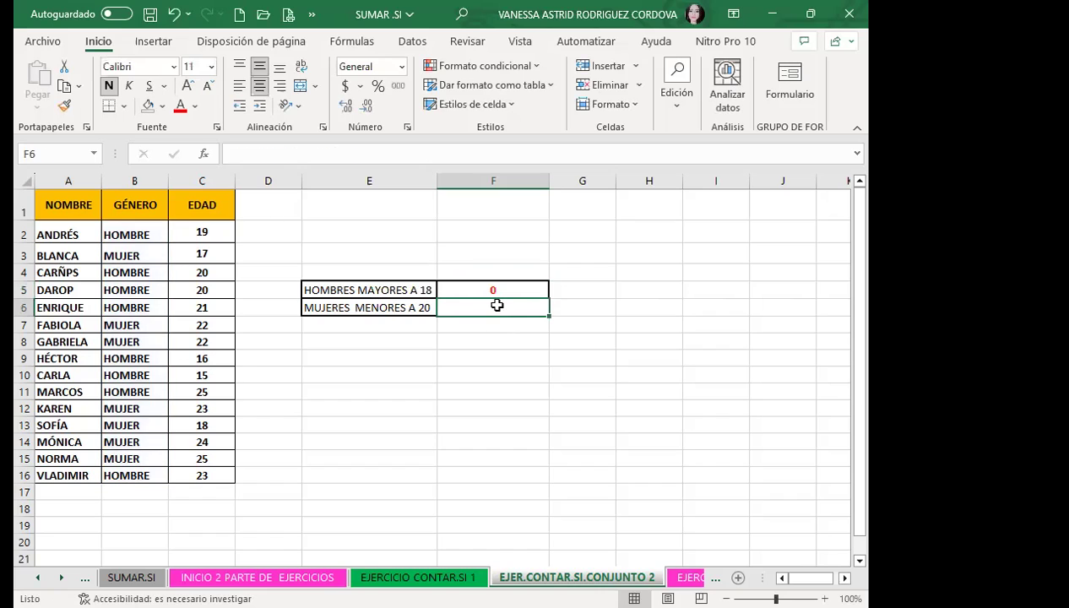
text(=)
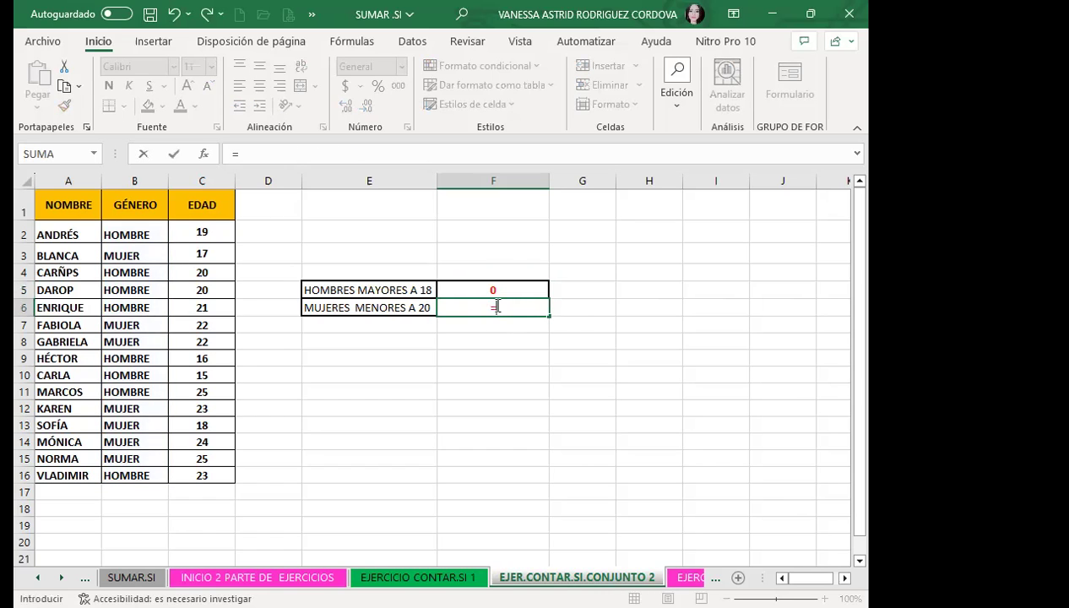
text(CONTAR)
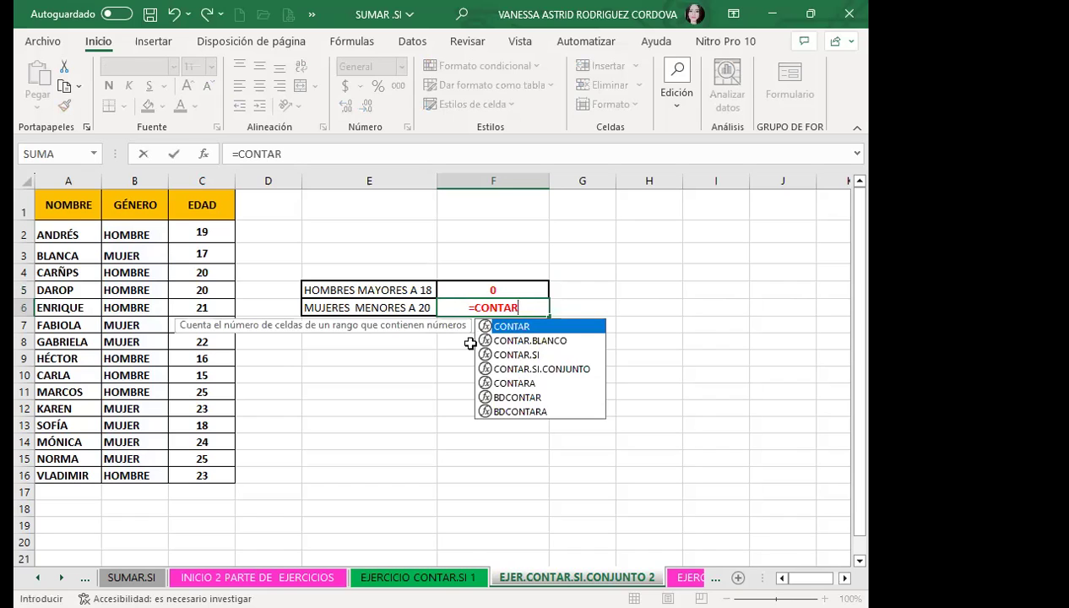
text(()
key(BackSpace)
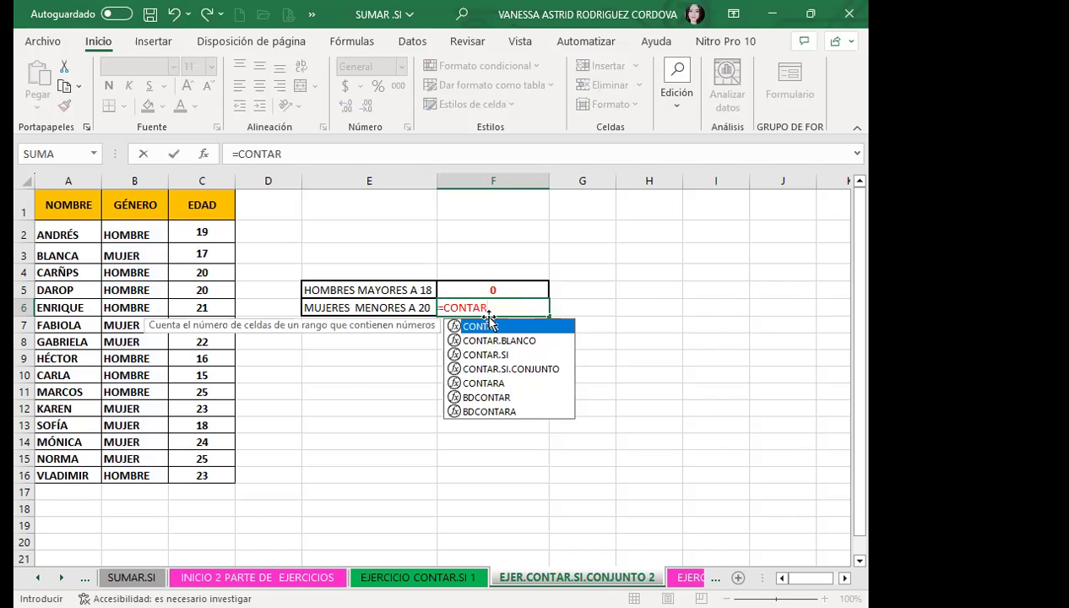
text(.SI)
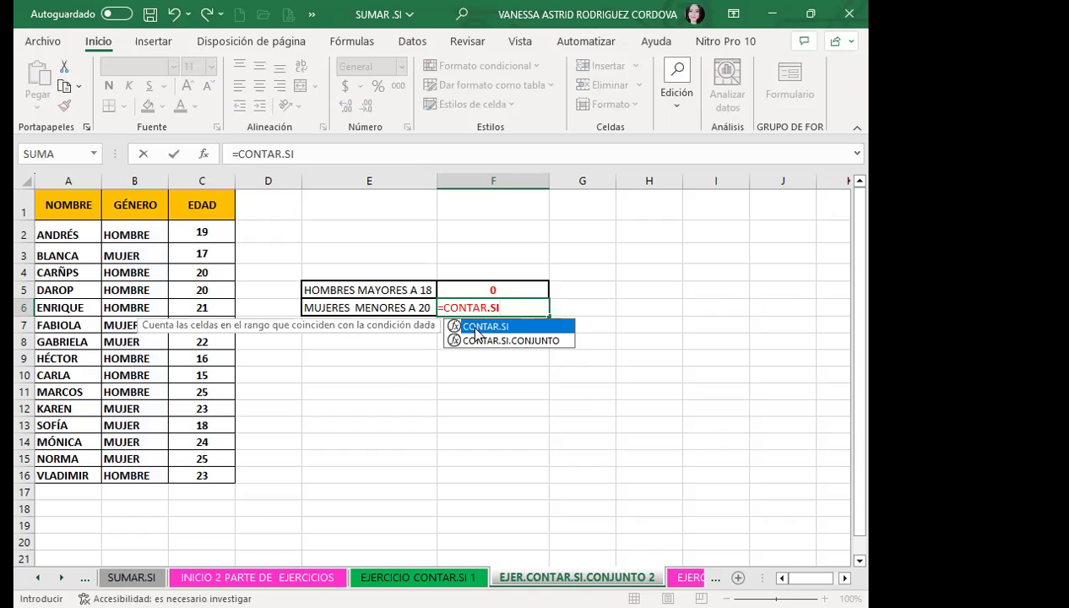
text(()
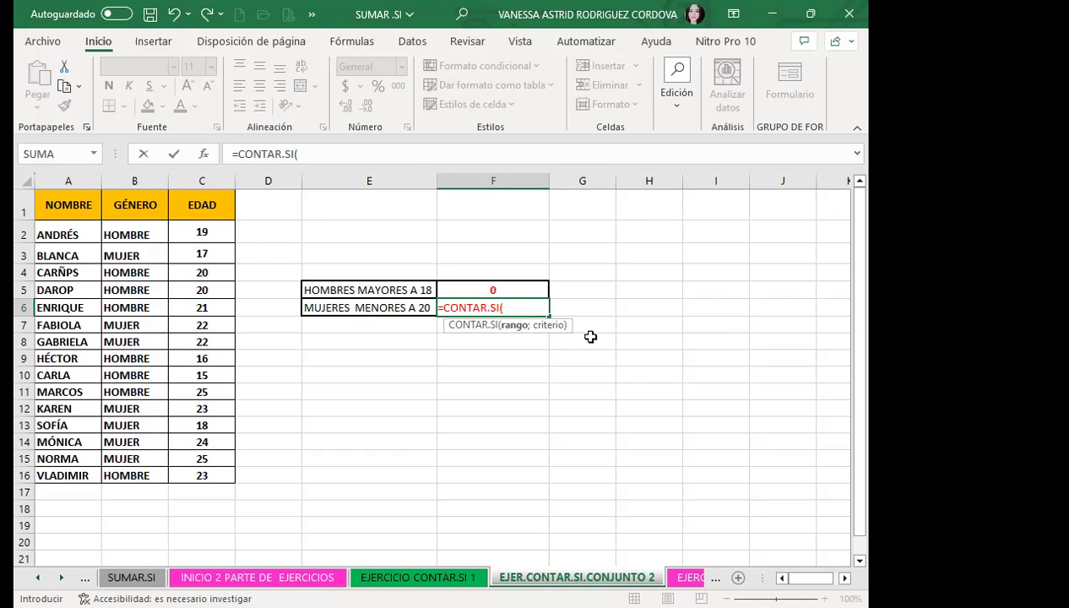
key(Escape)
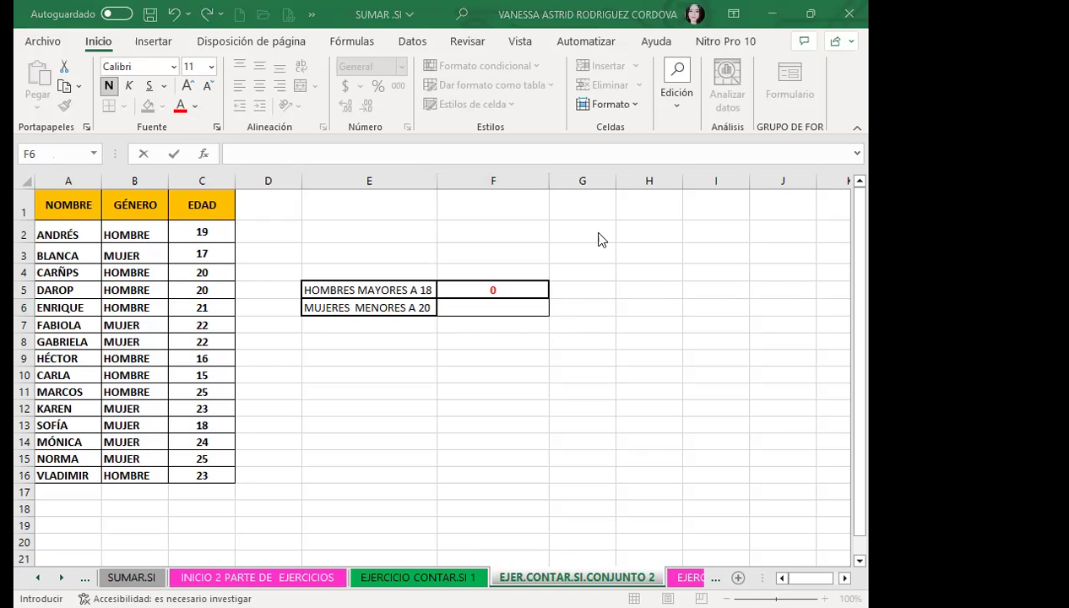
- Erase the old CONTAR.SI formula in F5 and start =CONTAR.SI.CONJUNTO( in its place
double_click(489, 287)
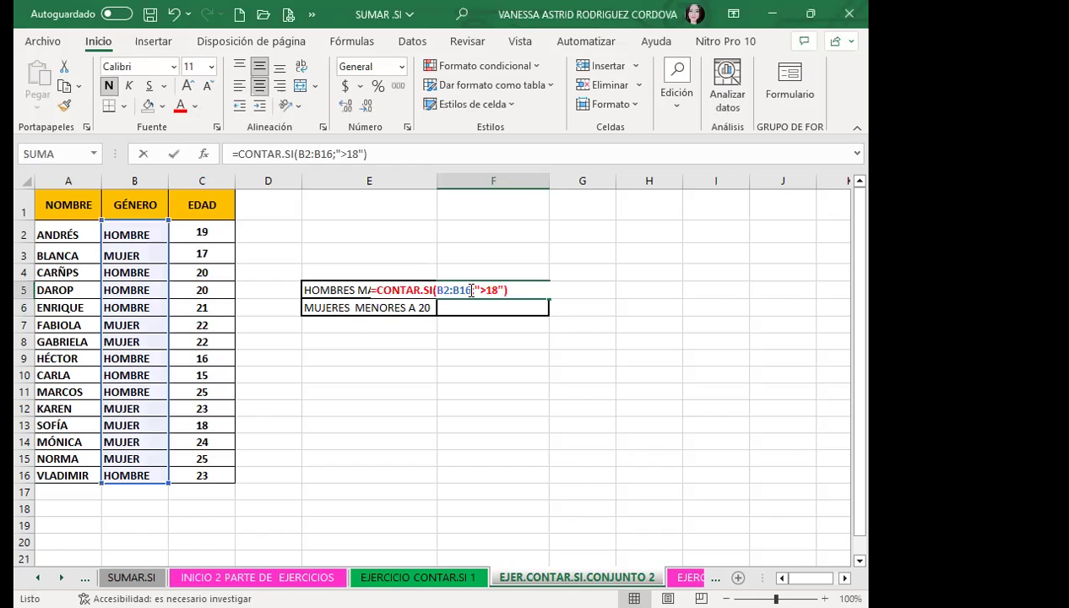
drag(507, 289, 399, 279)
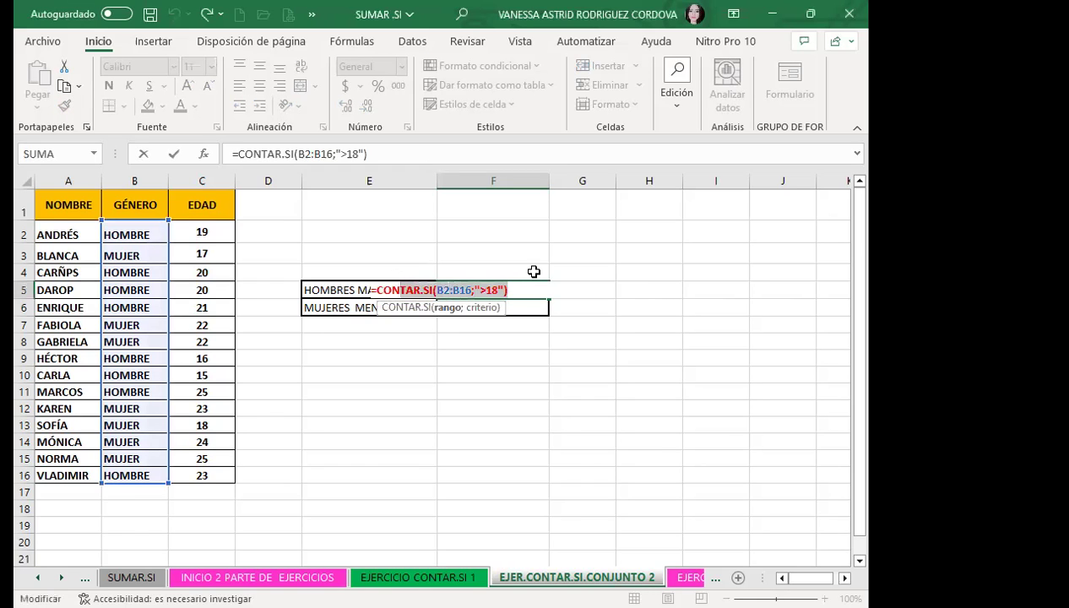
key(BackSpace)
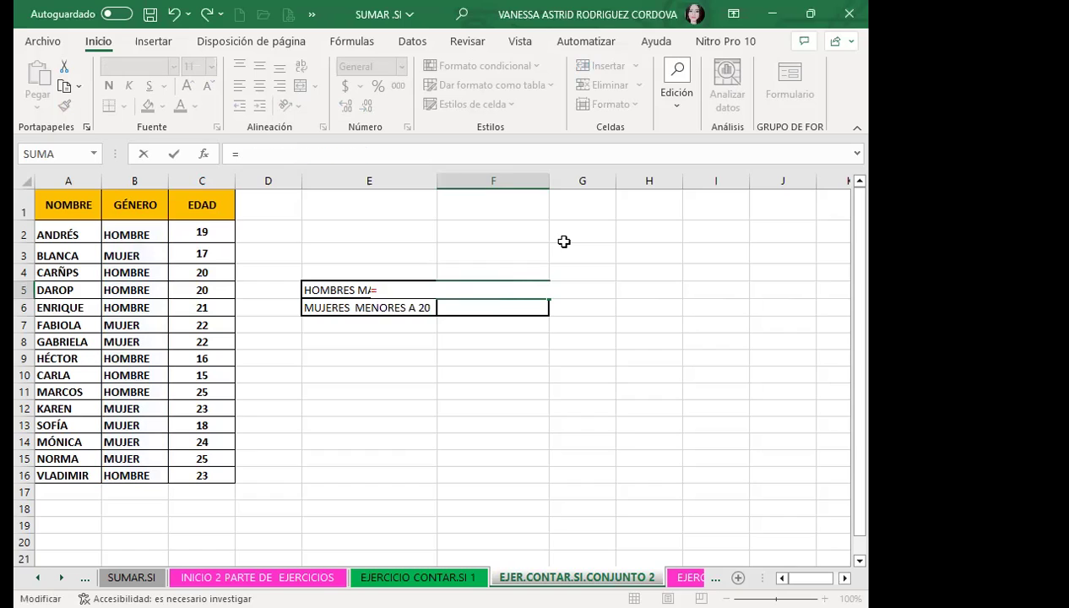
text(CONTAR)
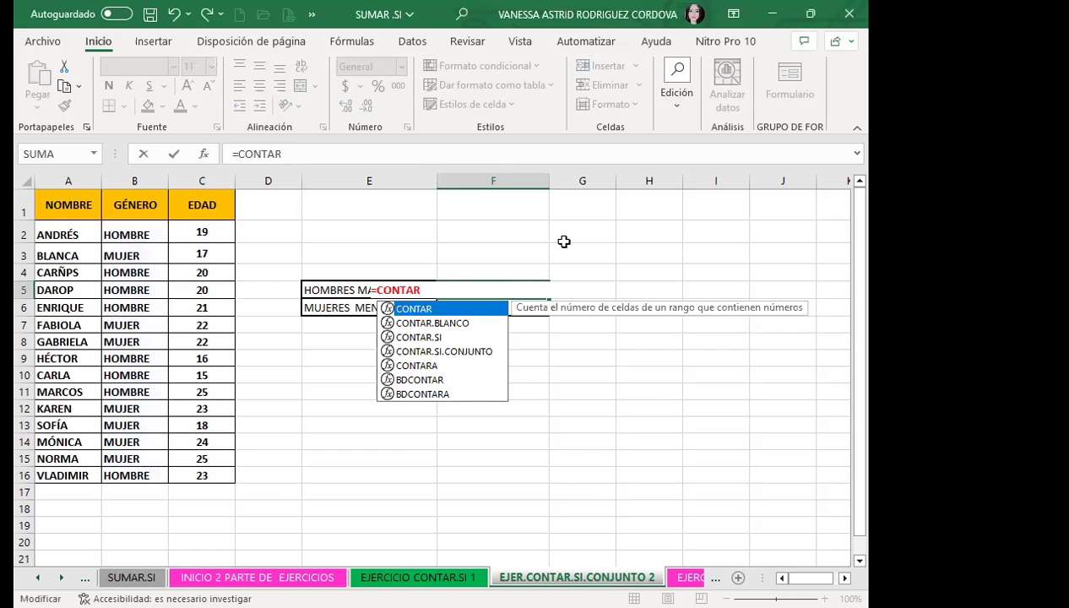
click(457, 351)
double_click(456, 353)
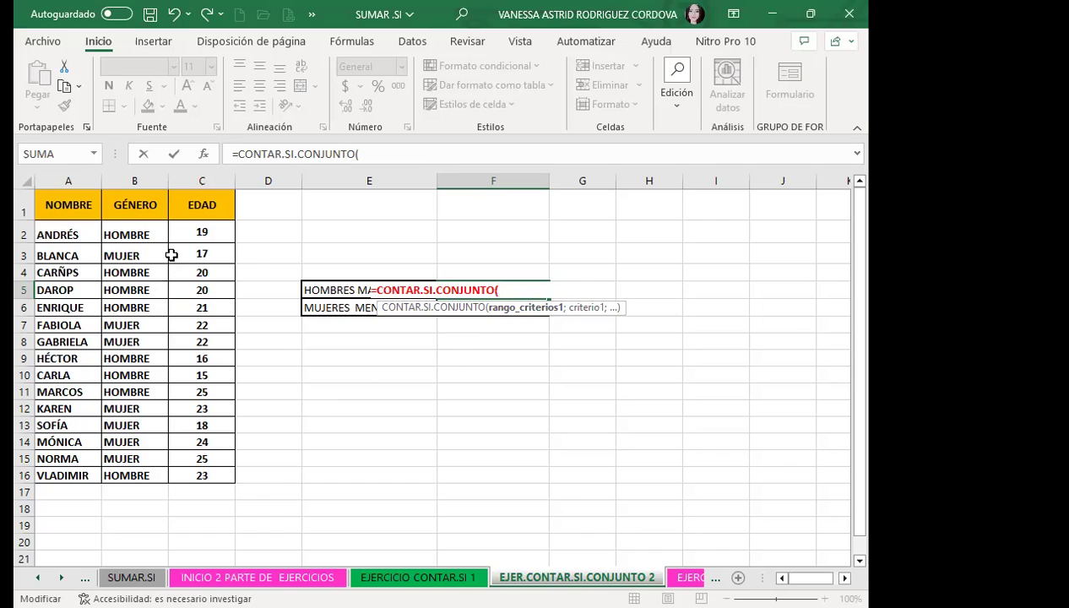
- Complete F5 as =CONTAR.SI.CONJUNTO(B2:B16;"HOMBRE";C2:C16;">18"), returning 6
click(142, 237)
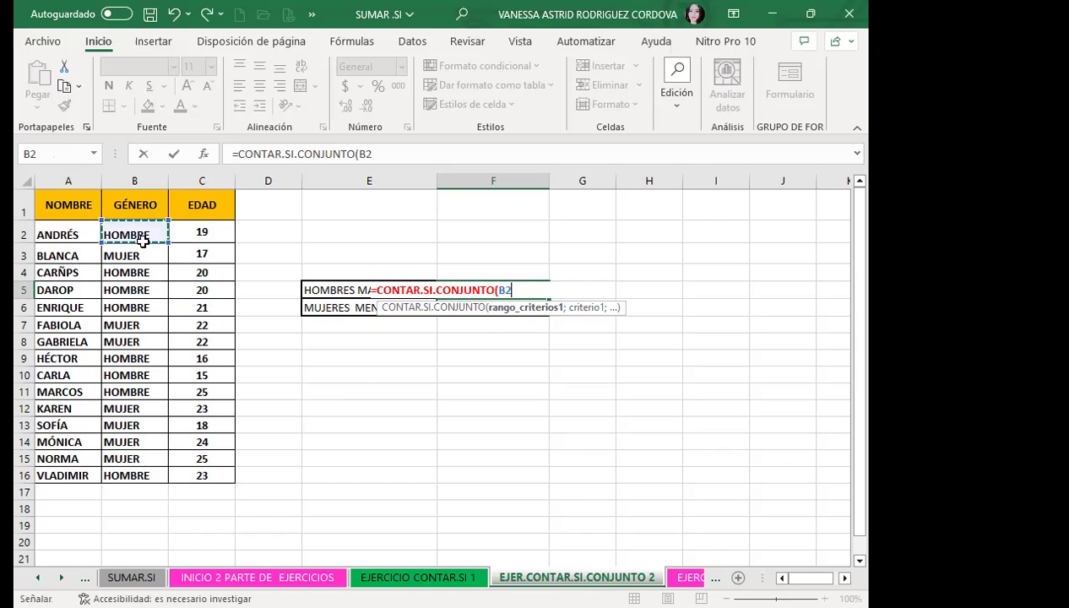
shift+click(153, 475)
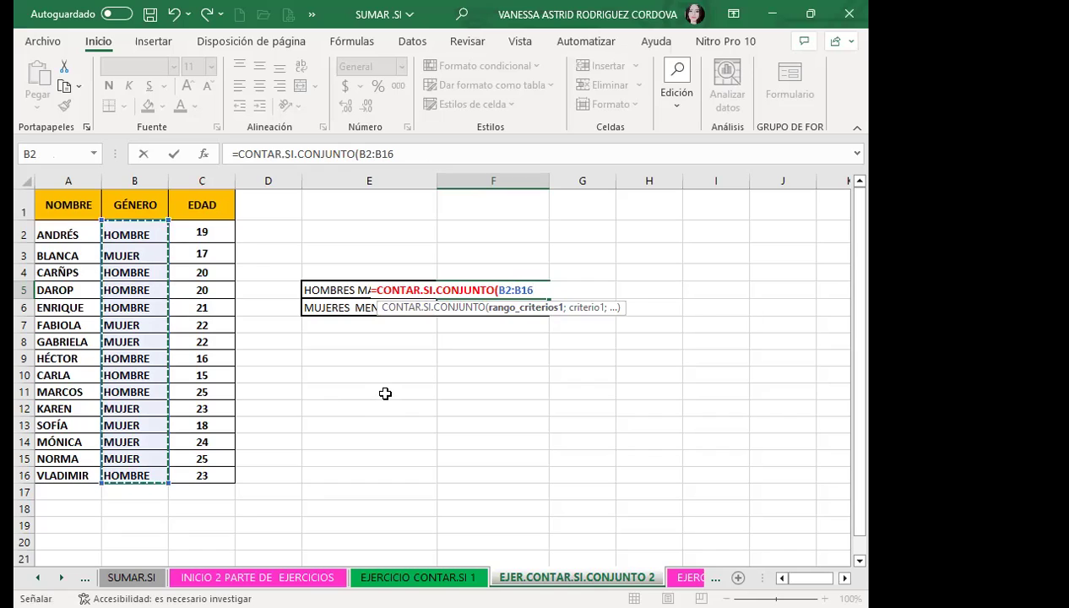
text(;)
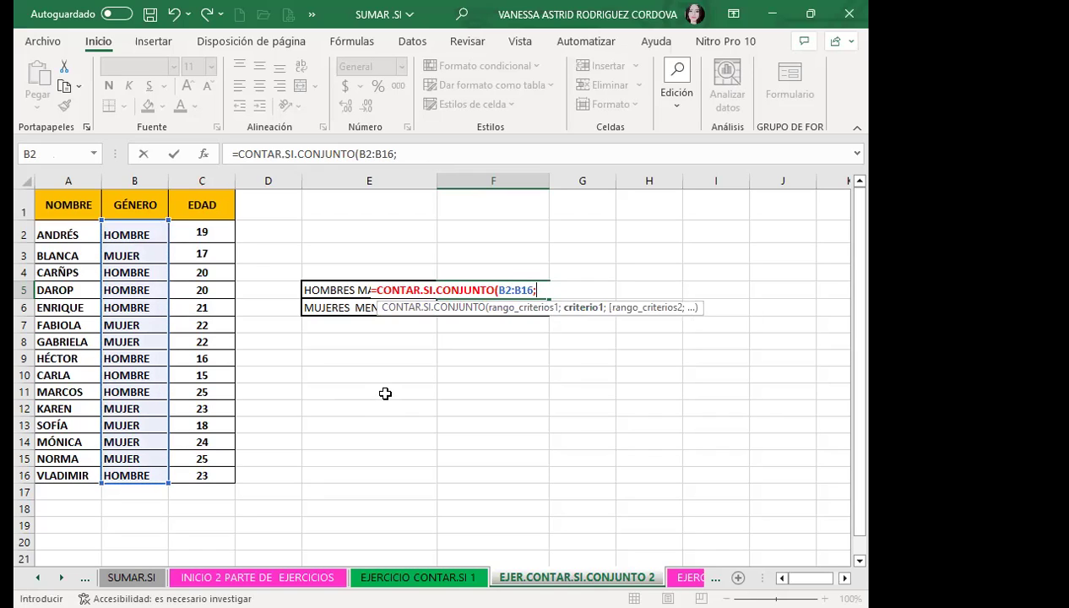
text(")
text(HOMBRE")
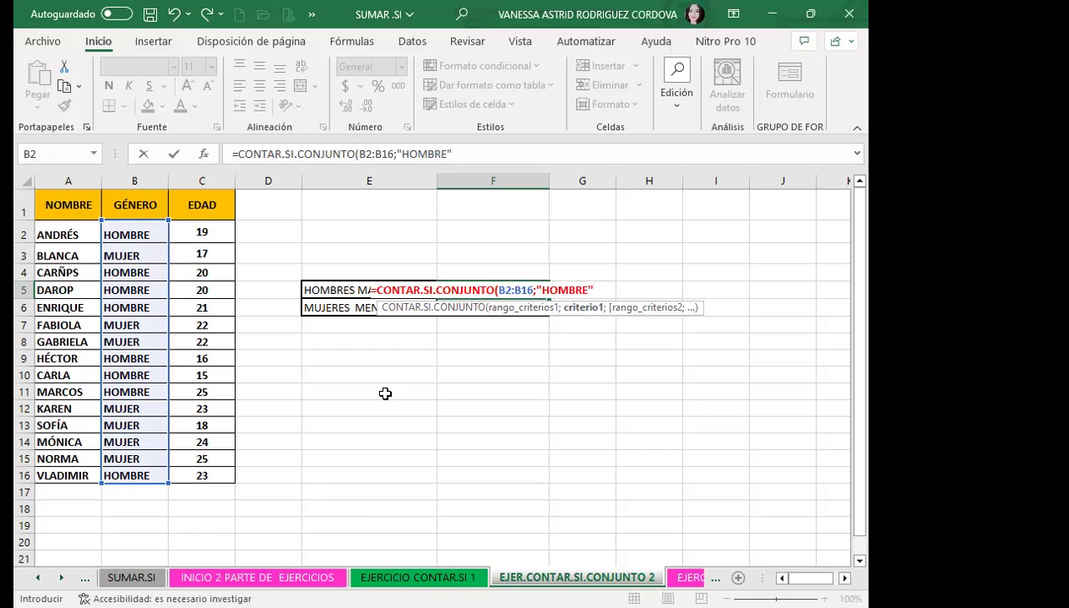
text(;)
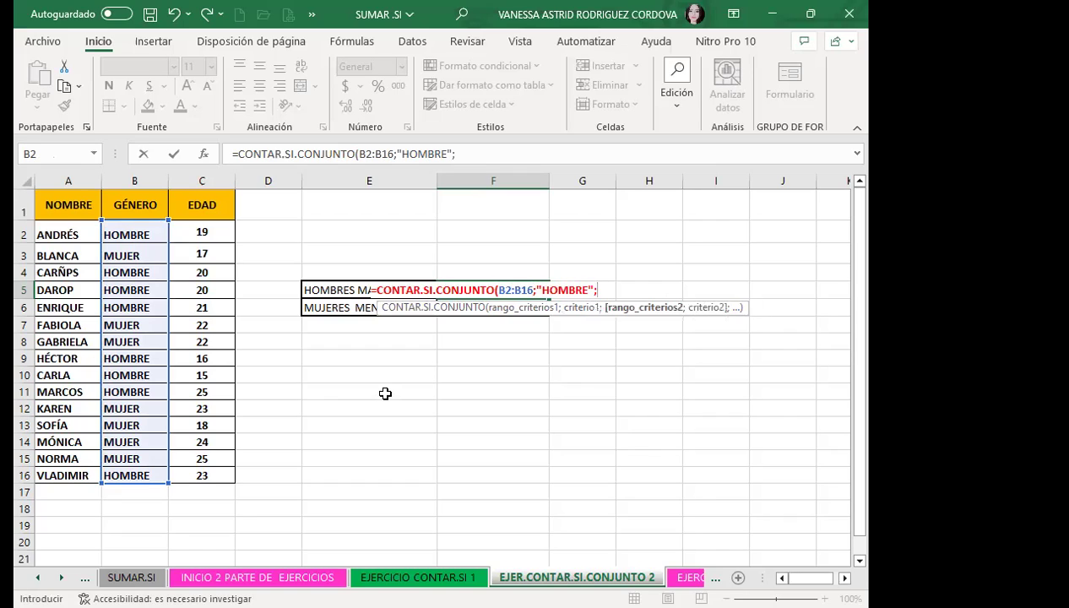
click(210, 233)
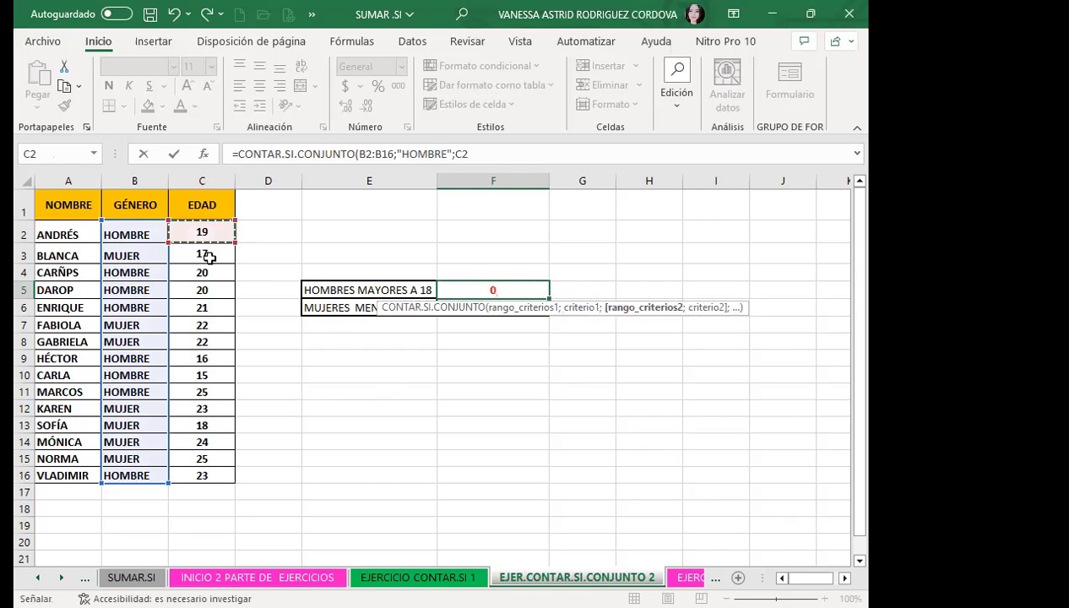
shift+click(196, 468)
text(;)
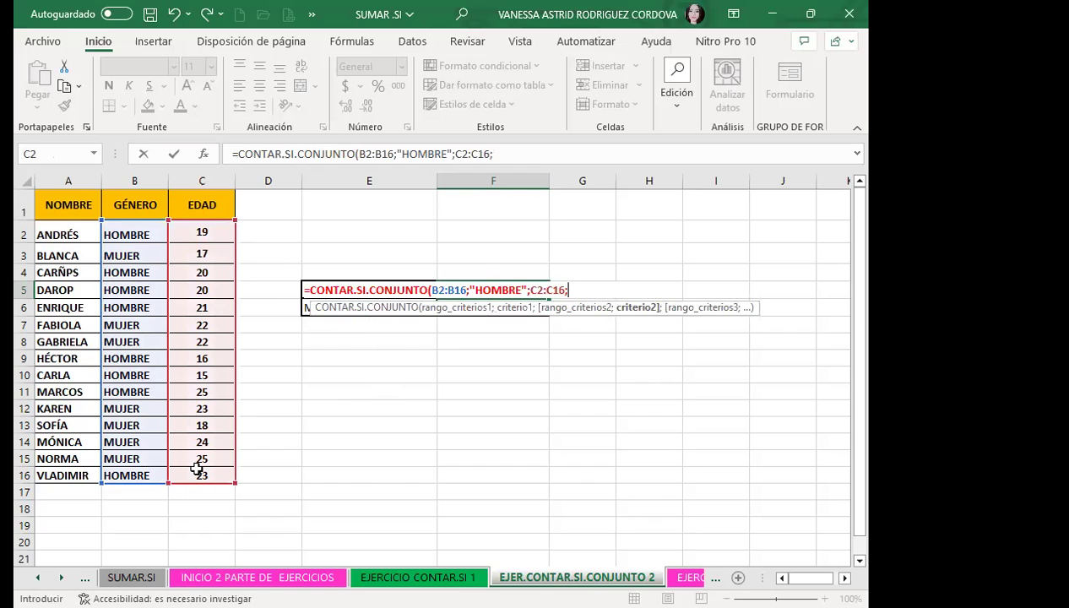
text(")
text(>18")
text())
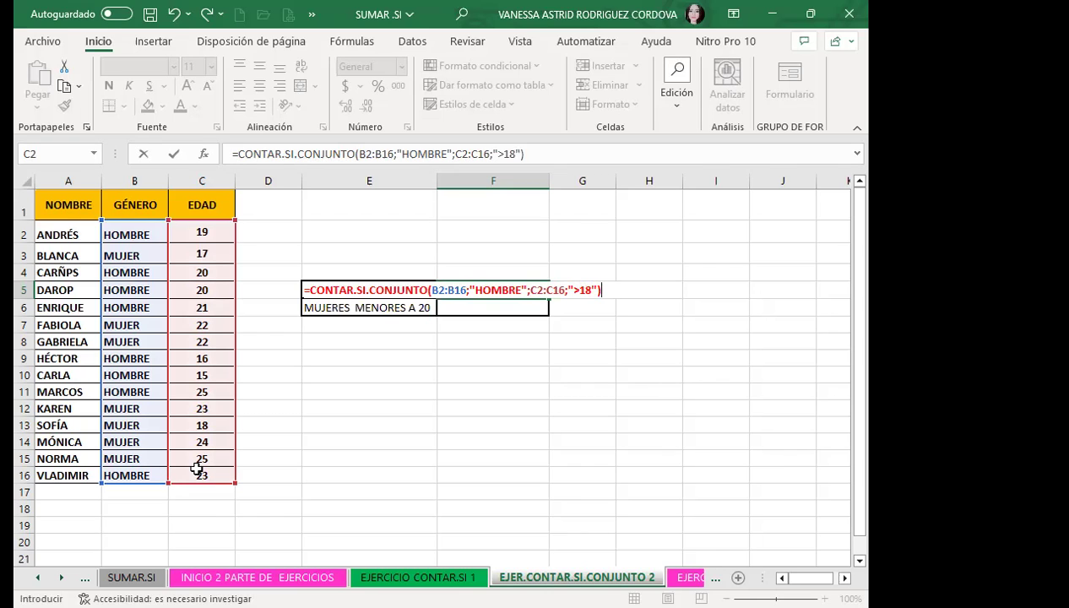
key(Return)
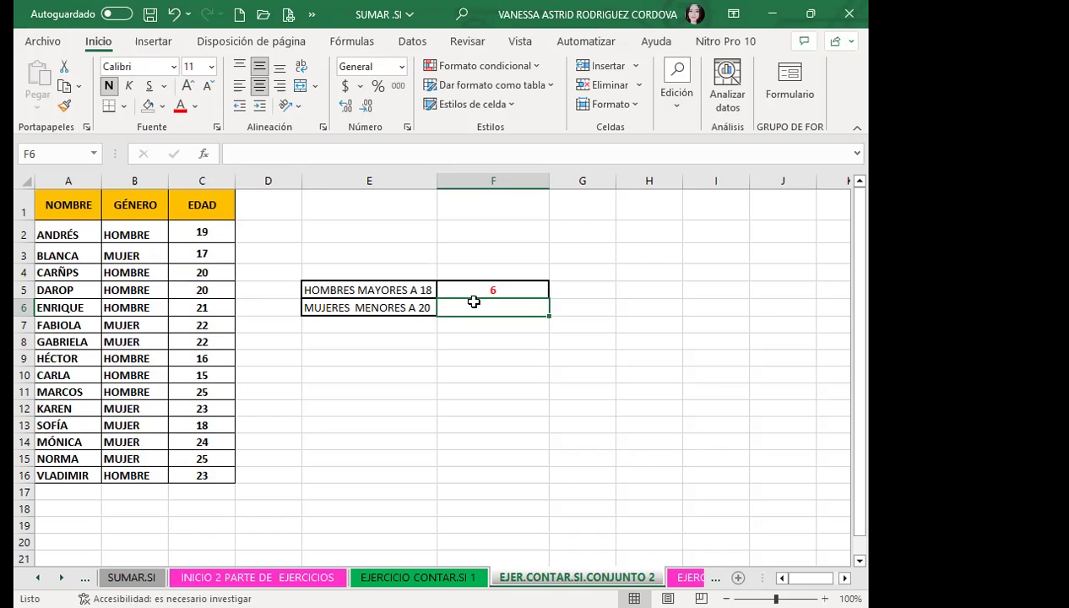
- Enter =CONTAR.SI.CONJUNTO(B2:B16;"MUJER";C2:C16;"<20") in F6, returning 2
text(=)
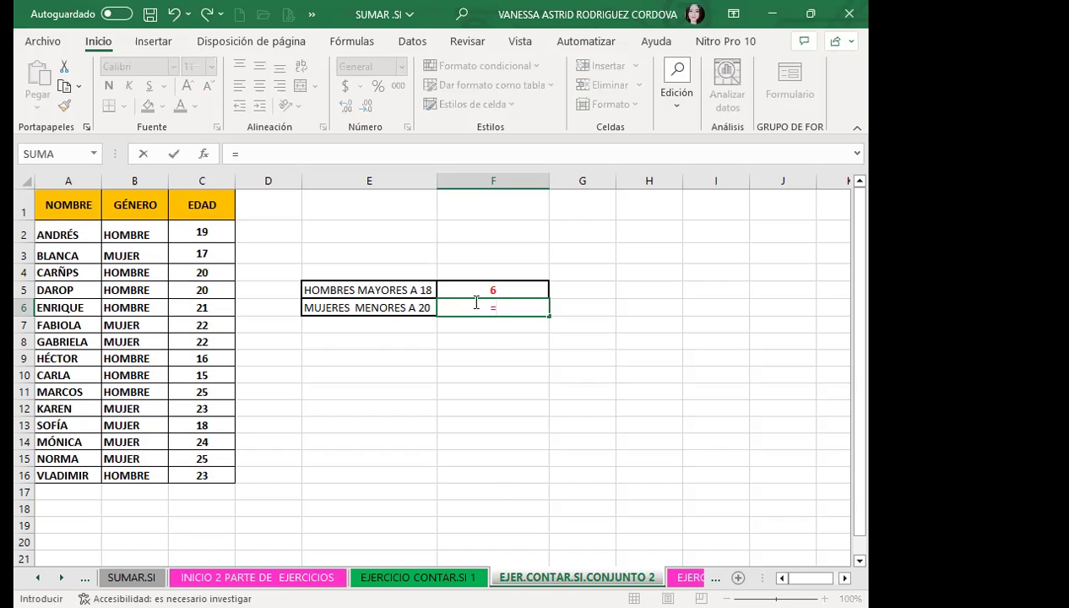
text(CON)
click(586, 398)
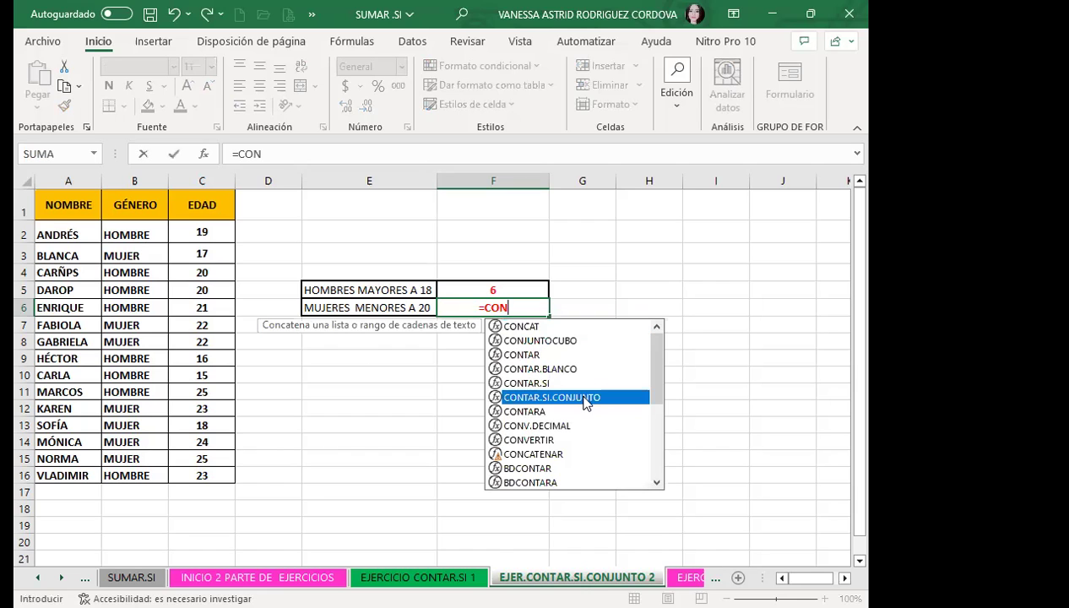
key(Tab)
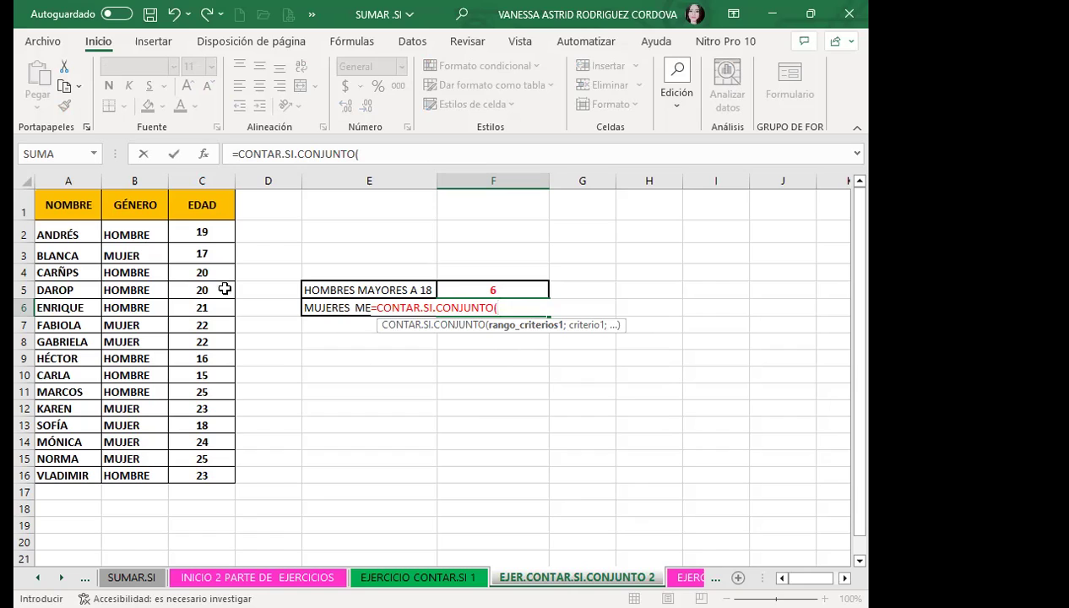
click(145, 234)
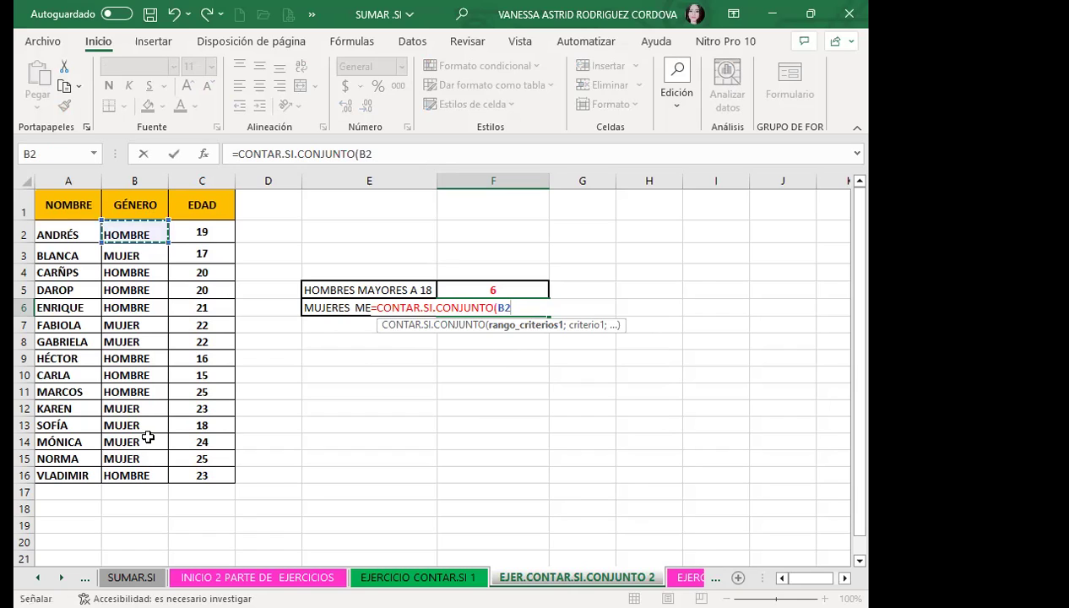
shift+click(145, 469)
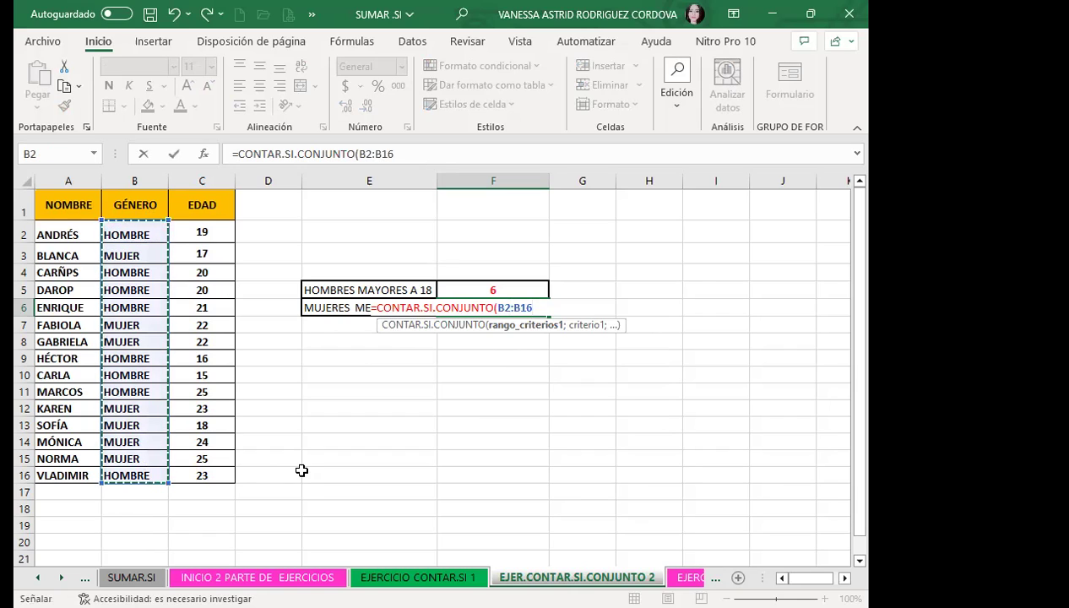
text(;)
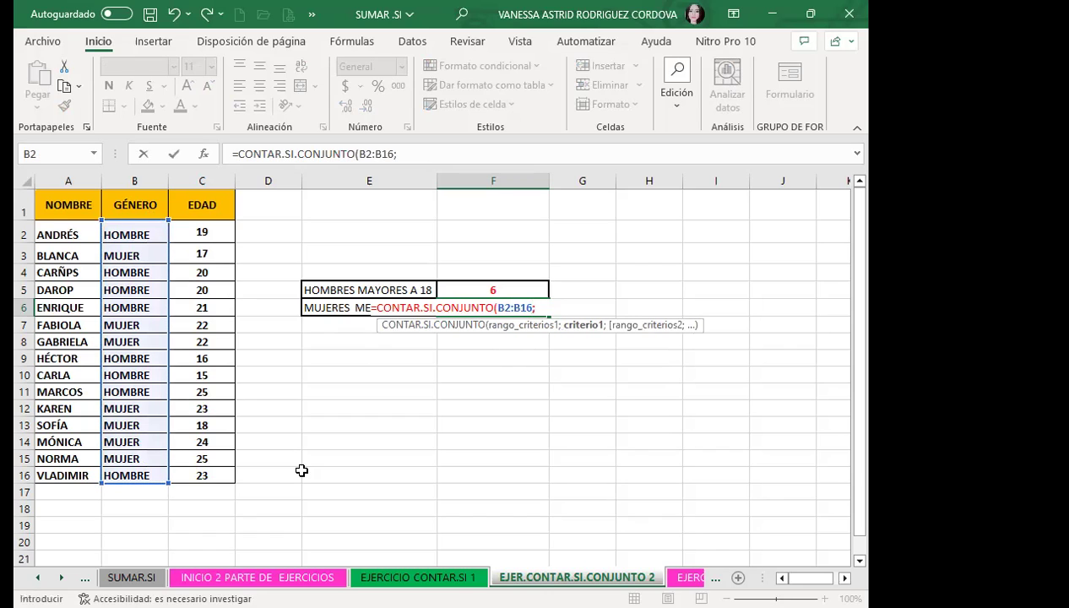
text("MUJER")
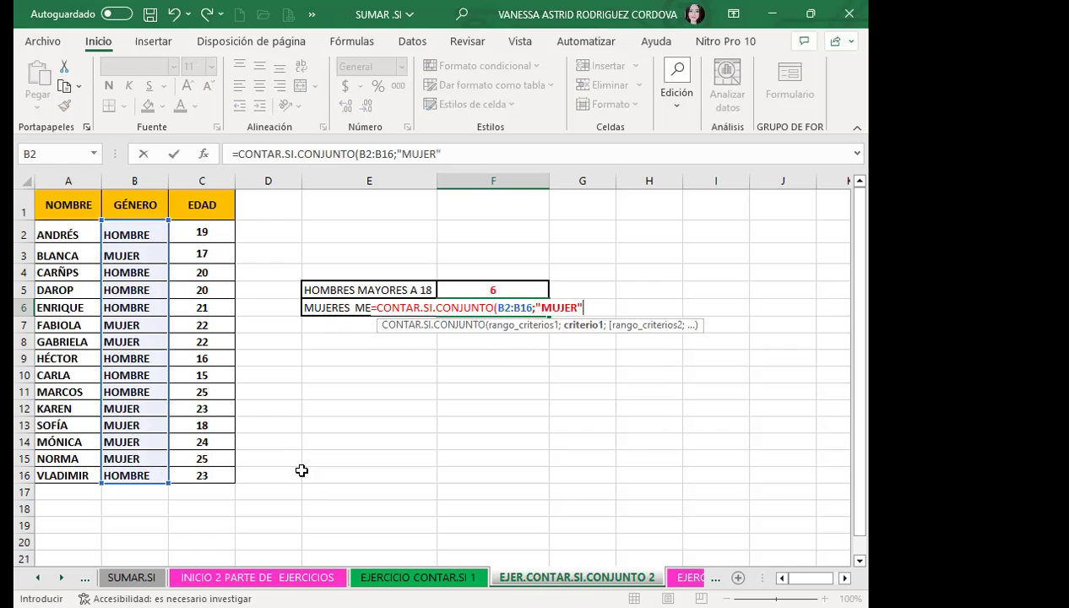
text(;)
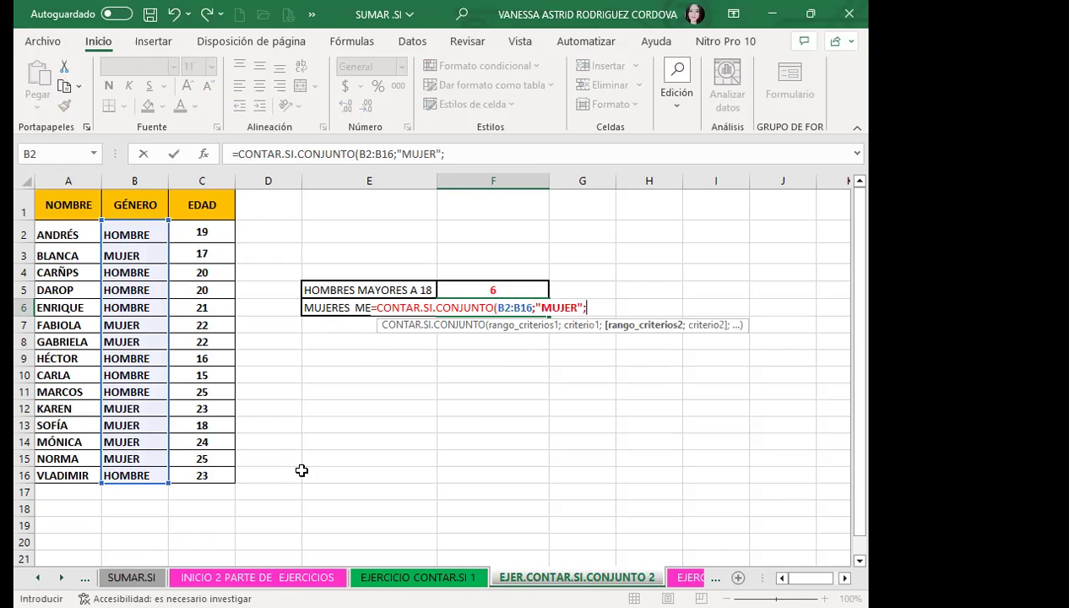
click(225, 229)
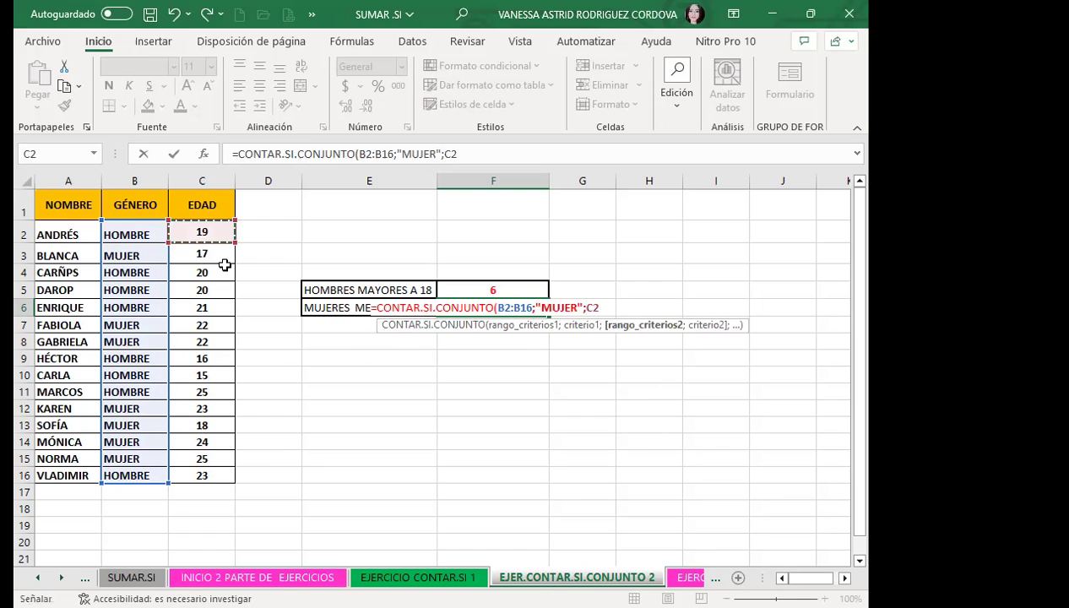
shift+click(223, 475)
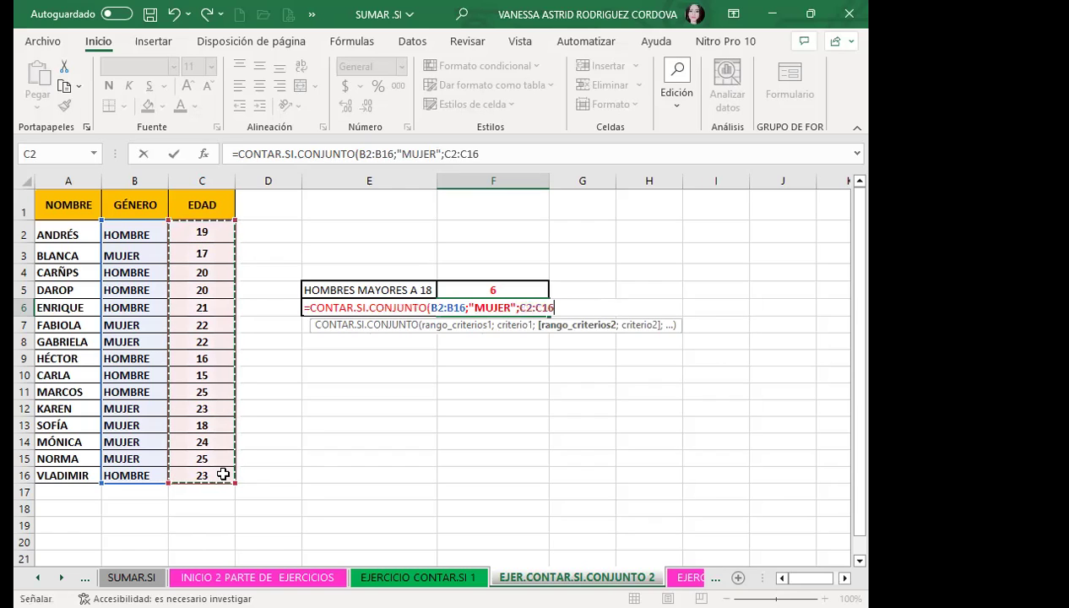
text(;)
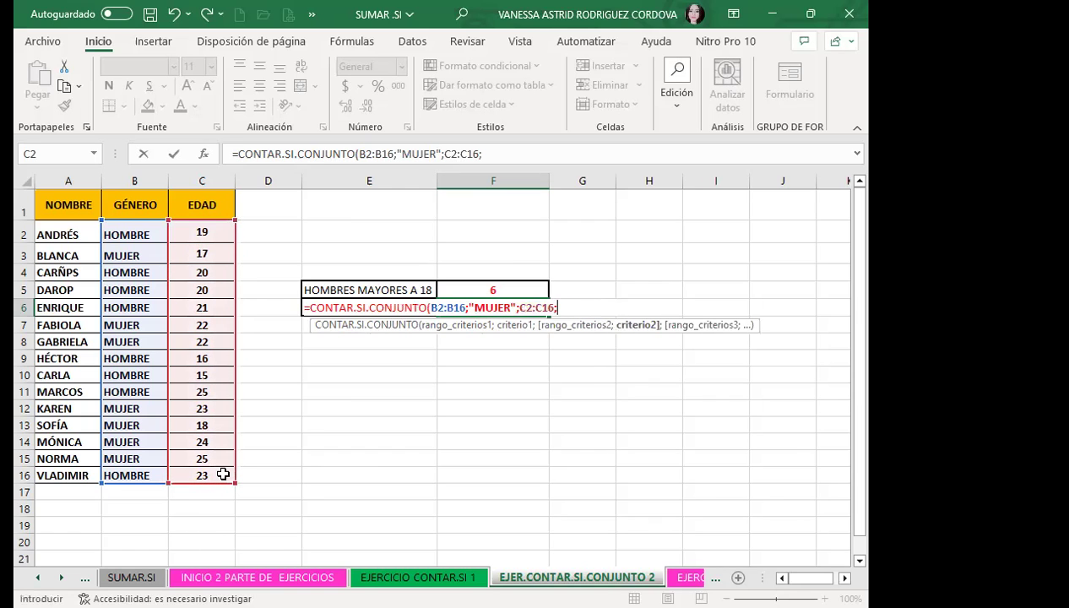
text("<)
text(20")
text())
key(Return)
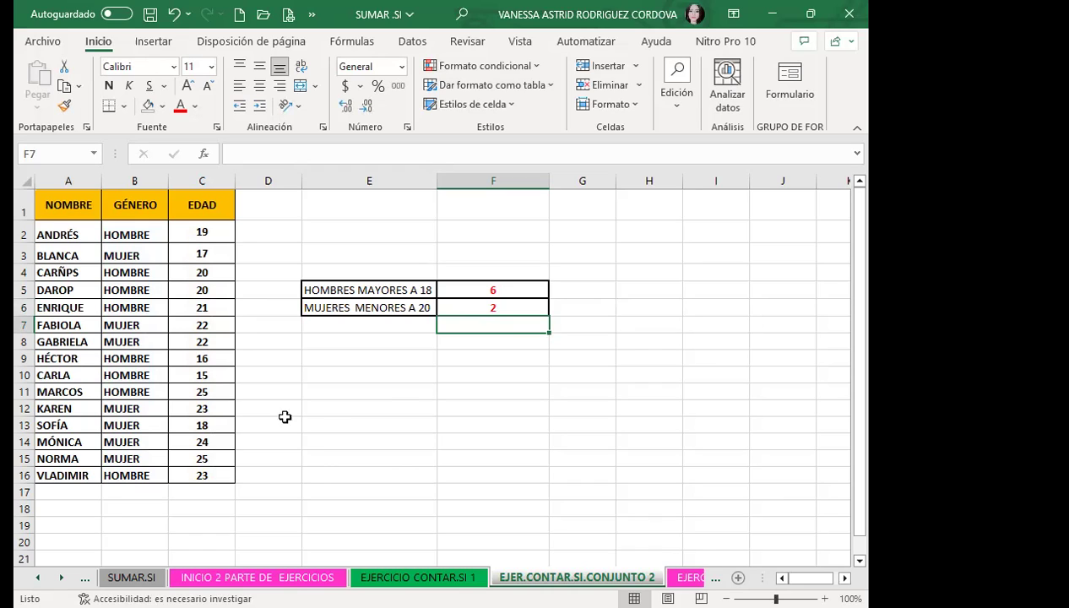
click(520, 288)
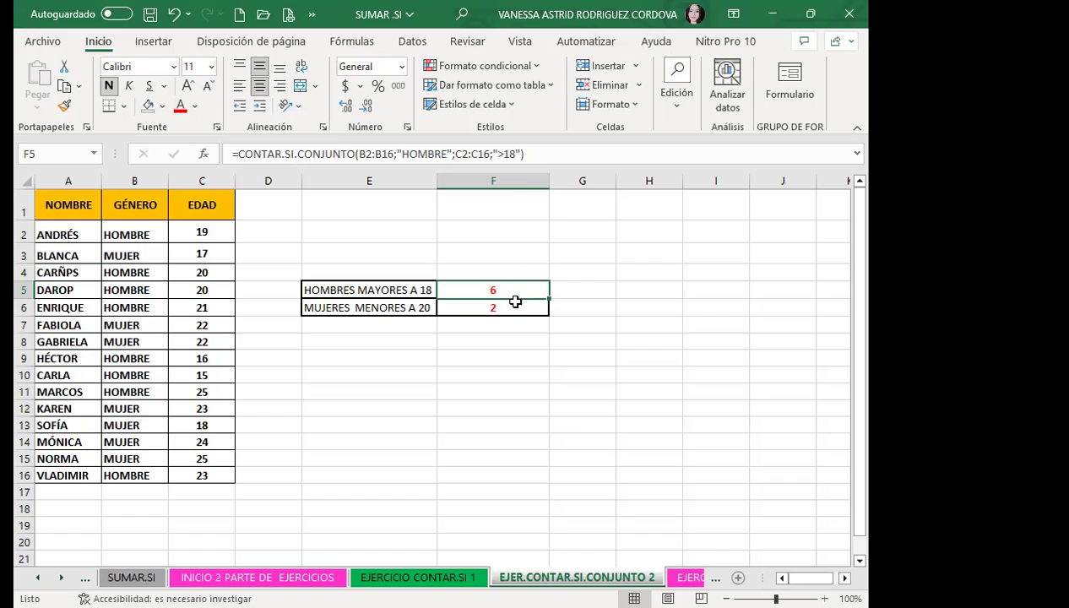
click(516, 303)
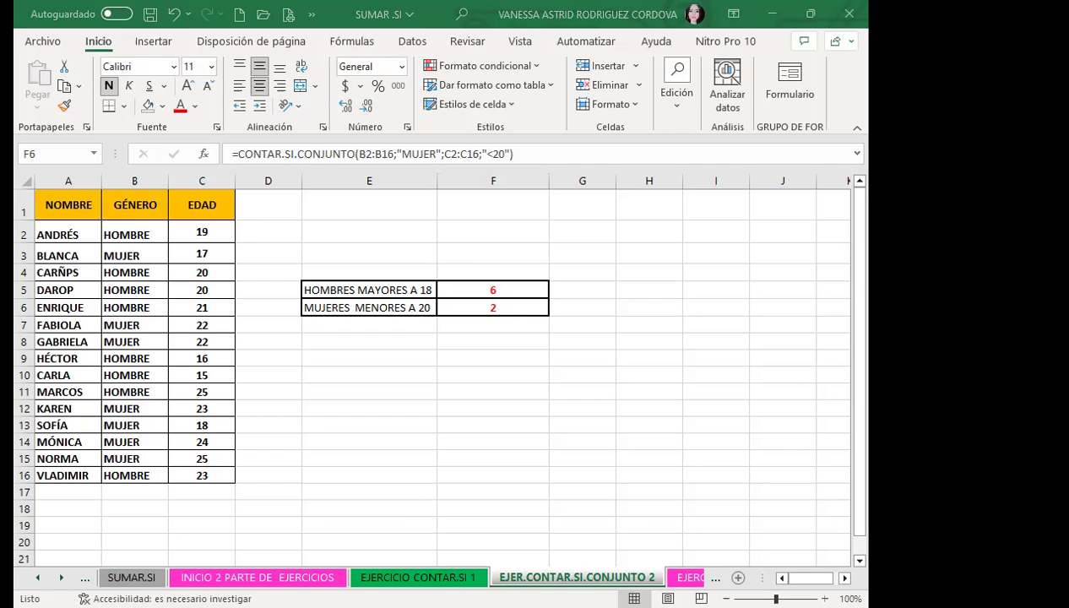
- Move to the EJER. CONTAR.SI 5 sheet, clear the counts in B18:B22 and select B18
key(ctrl+Page_Down)
key(ctrl+Page_Down)
key(ctrl+Page_Down)
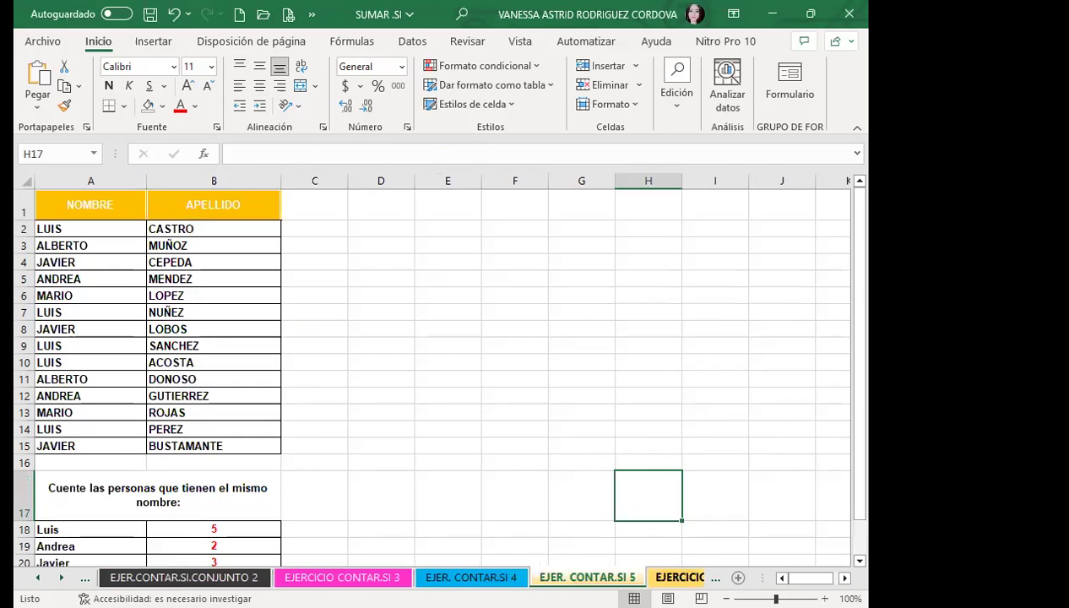
scroll(266, 431, down, 2)
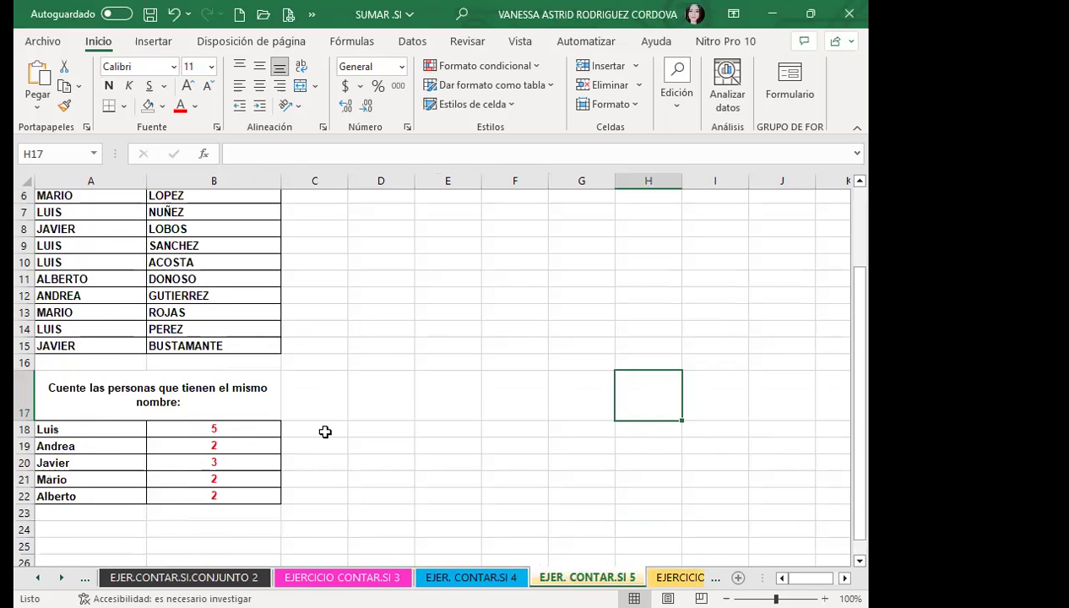
click(317, 428)
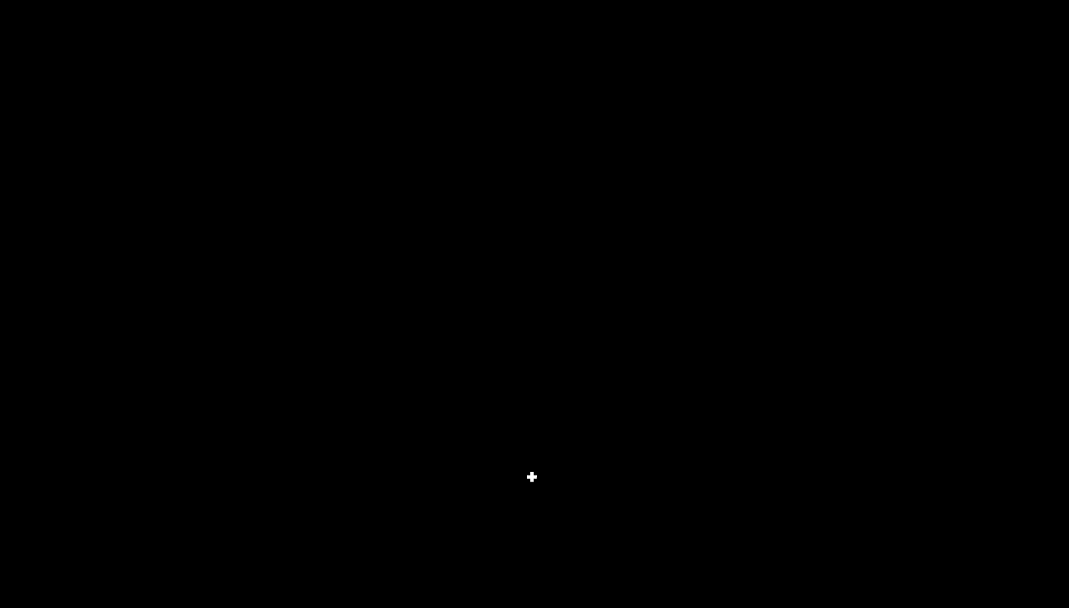
click(221, 423)
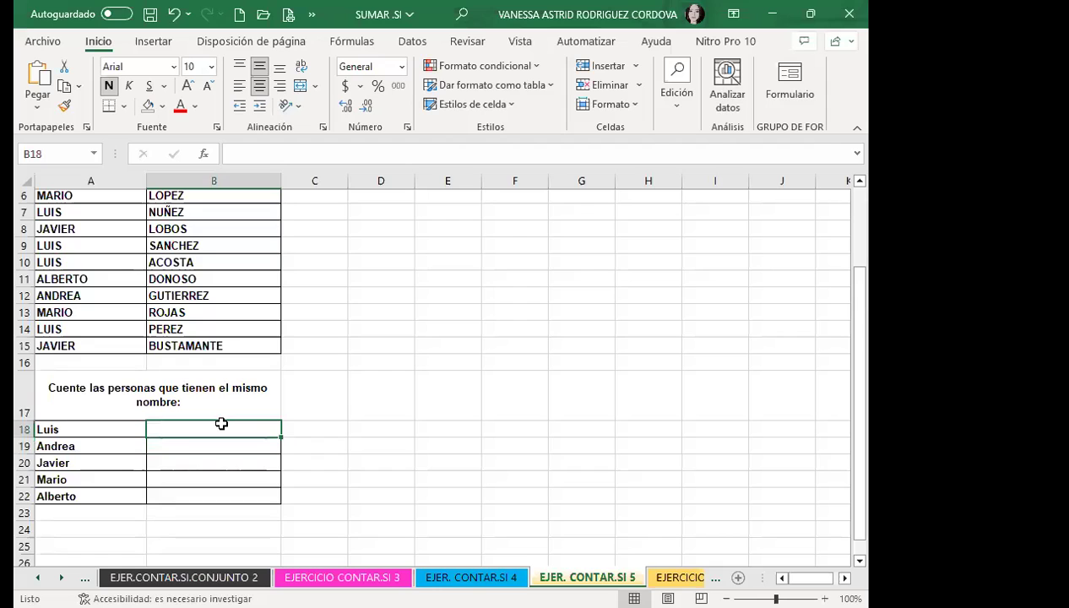
scroll(221, 423, up, 2)
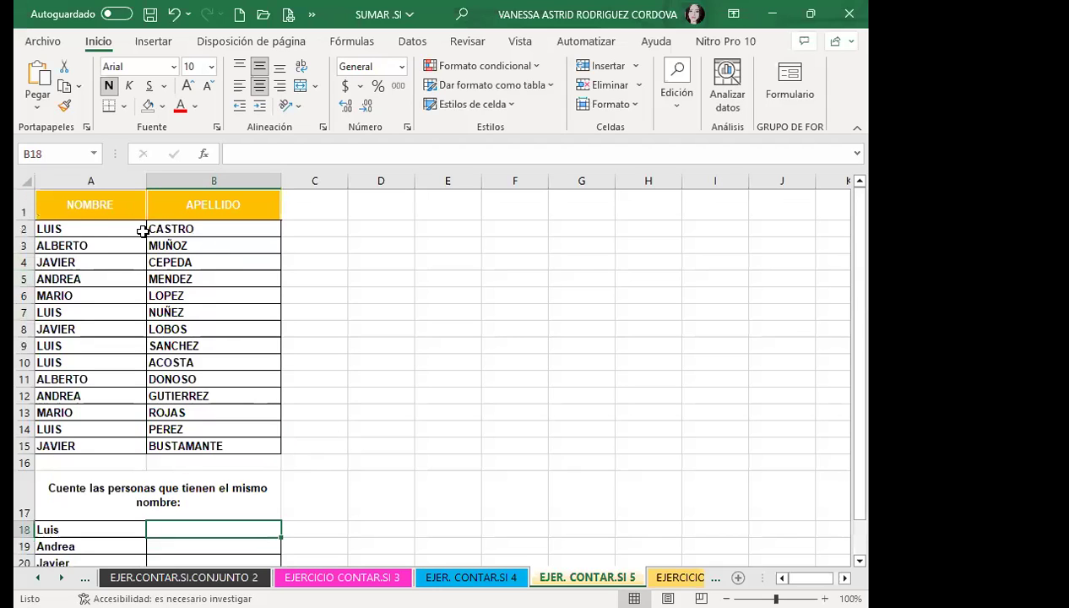
click(100, 211)
click(231, 208)
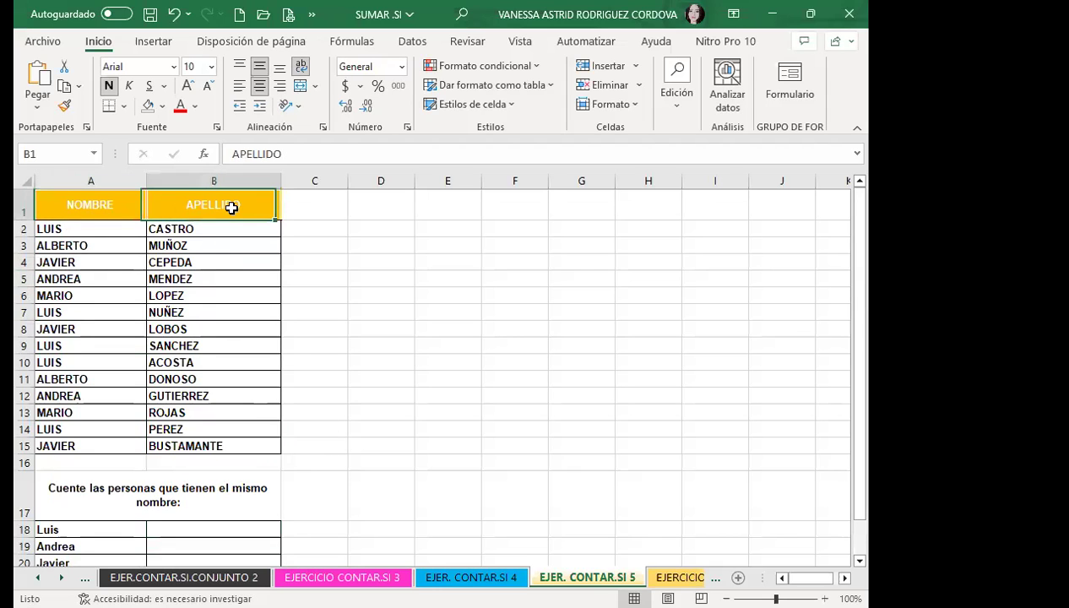
scroll(208, 325, down, 5)
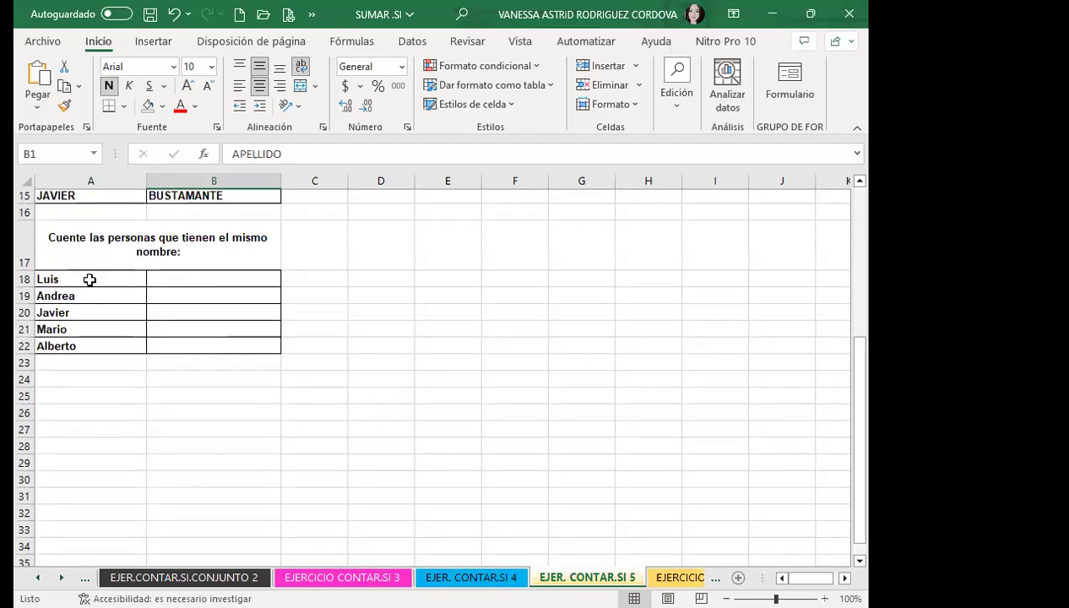
click(156, 260)
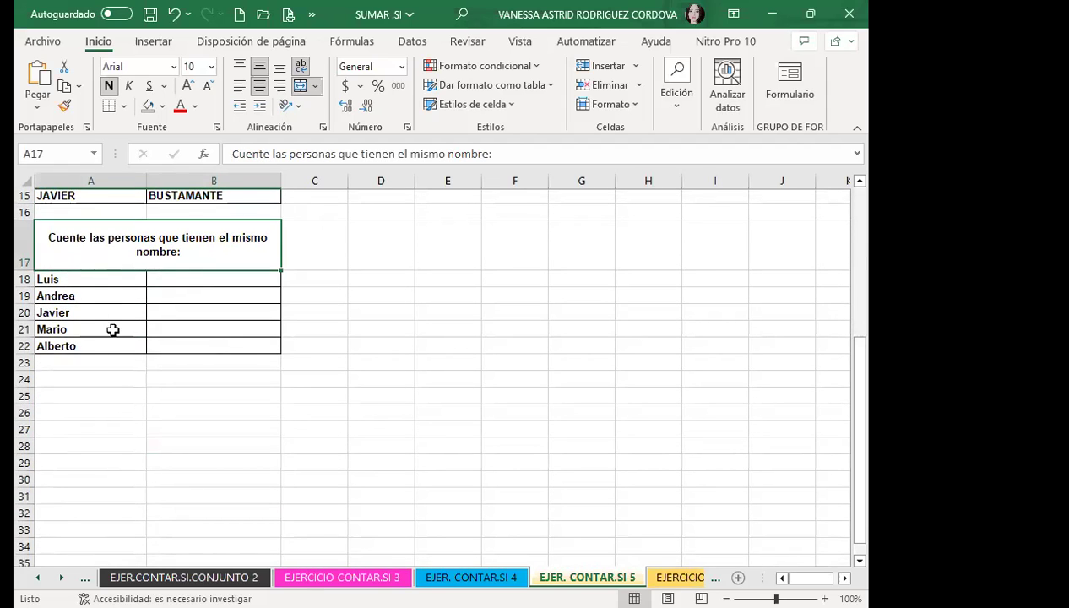
click(184, 278)
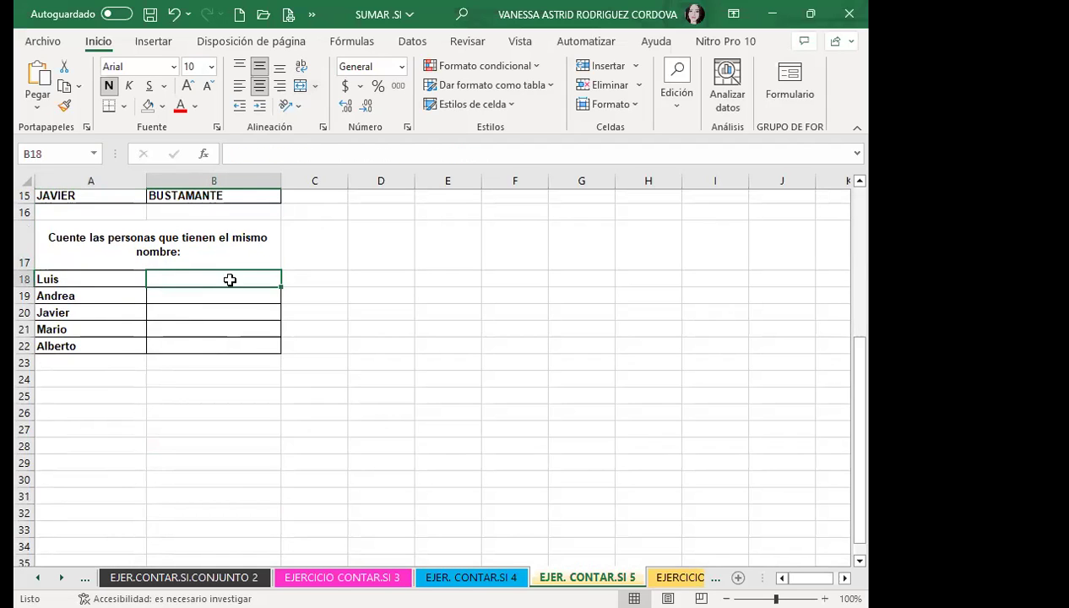
scroll(375, 339, up, 1)
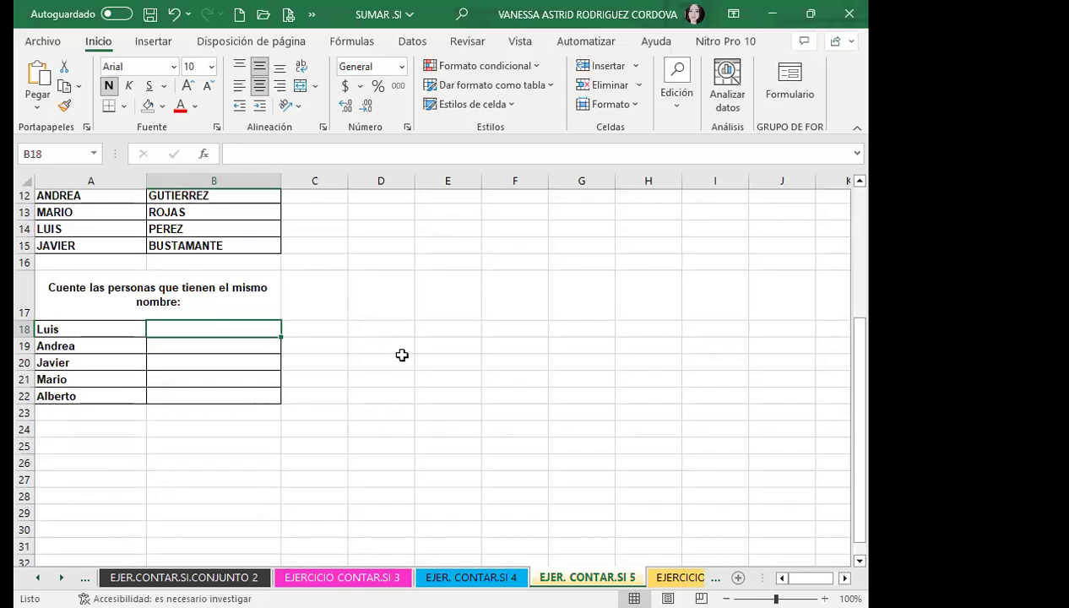
- Enter =CONTAR.SI(A2:A15;A18) in B18 to count Luis, giving 5
text(=)
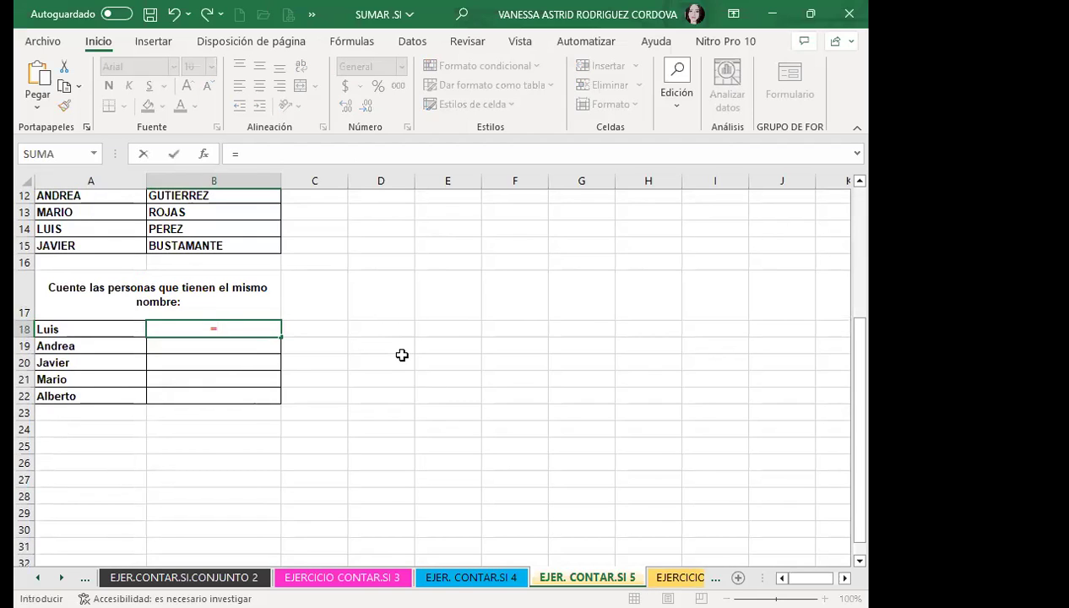
text(CON)
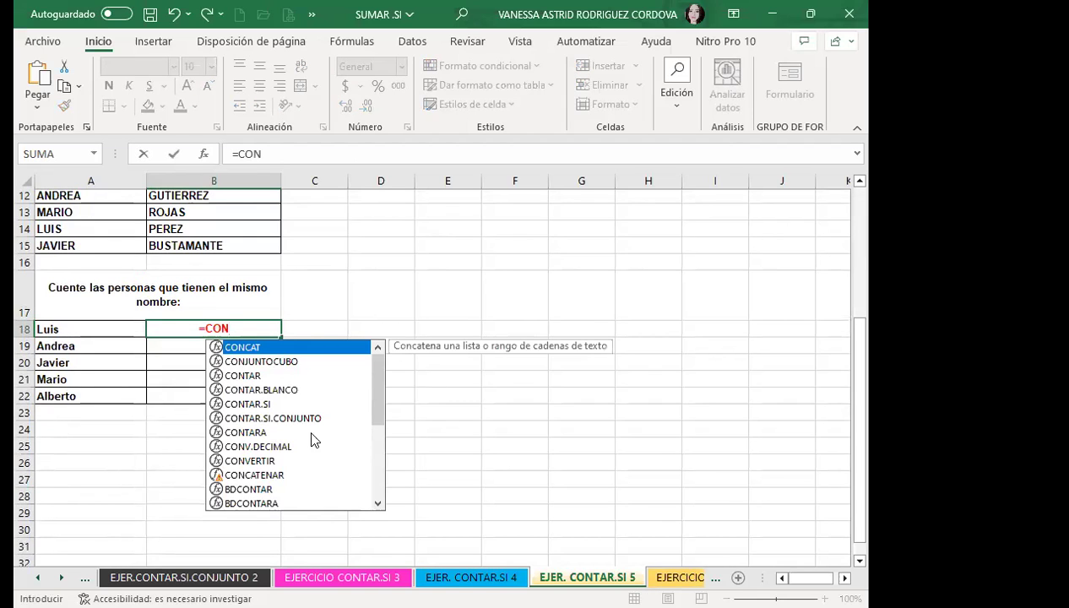
text(TAR)
click(325, 374)
double_click(326, 371)
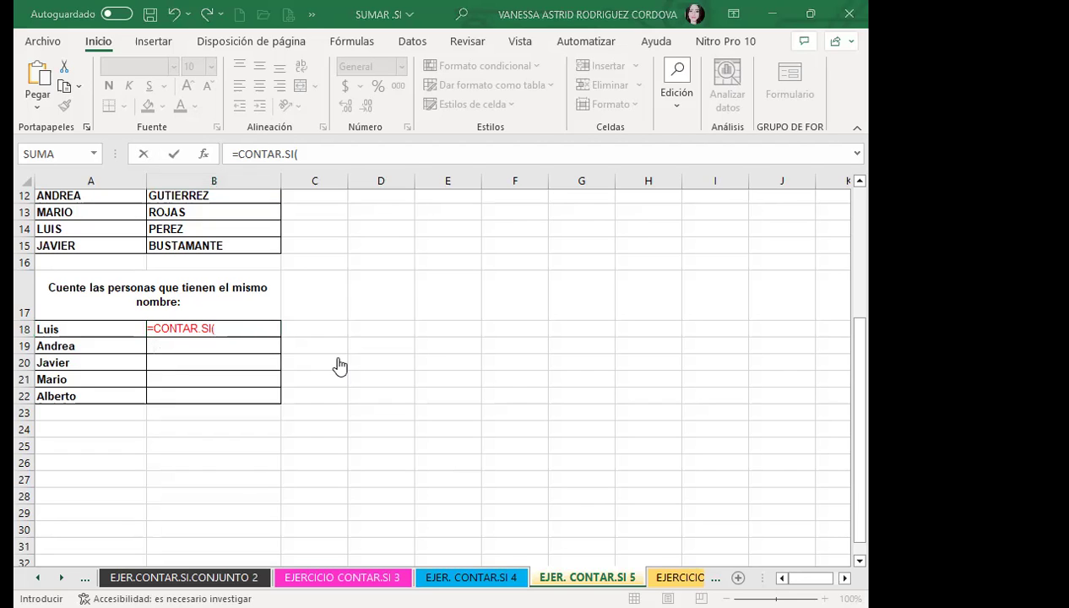
scroll(340, 364, up, 1)
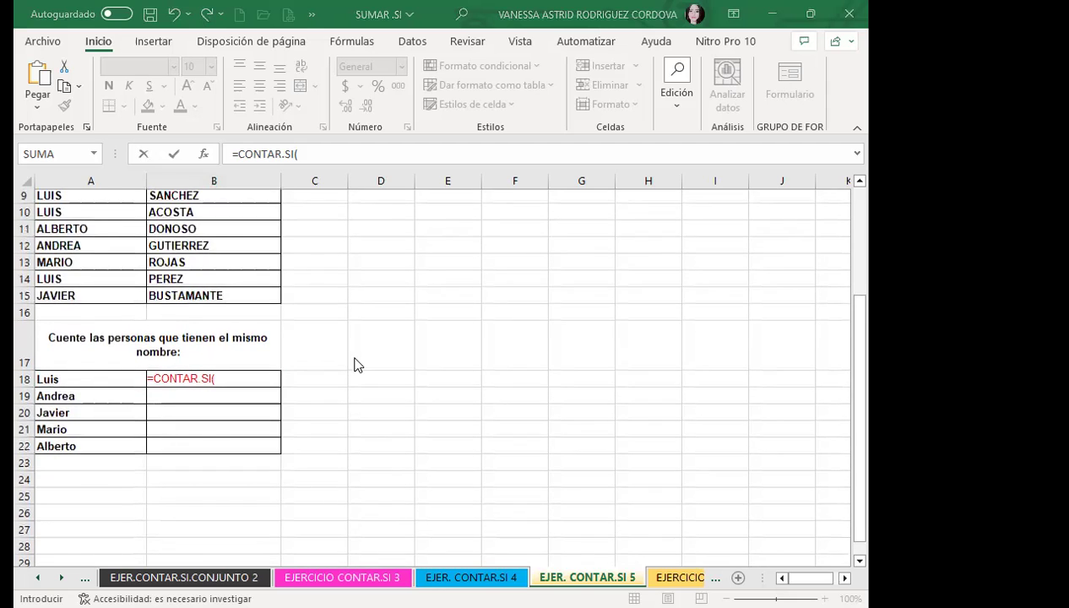
scroll(355, 365, up, 3)
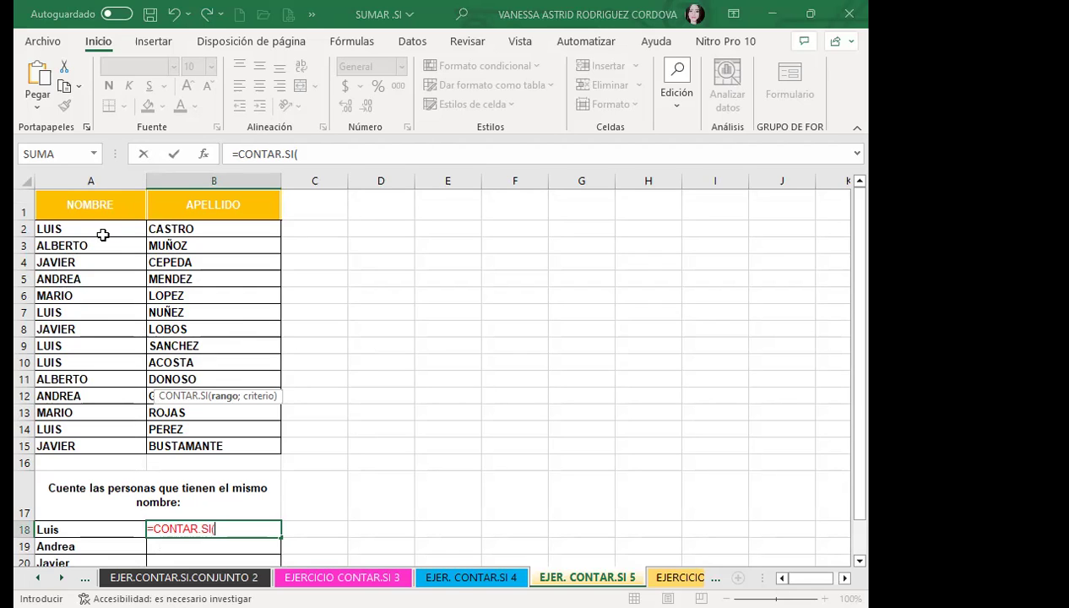
drag(106, 229, 89, 446)
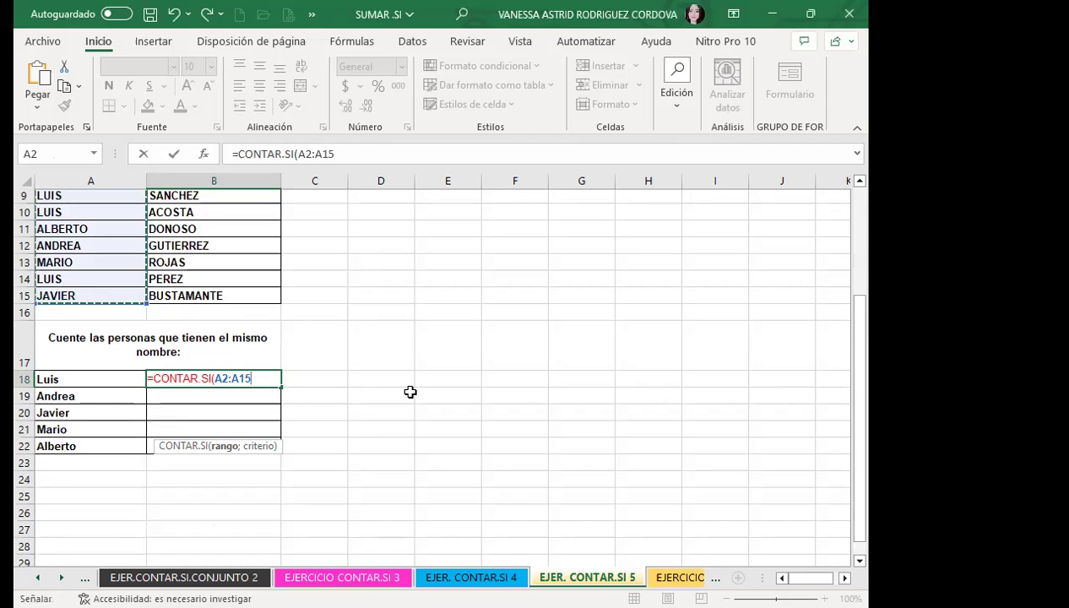
text(;)
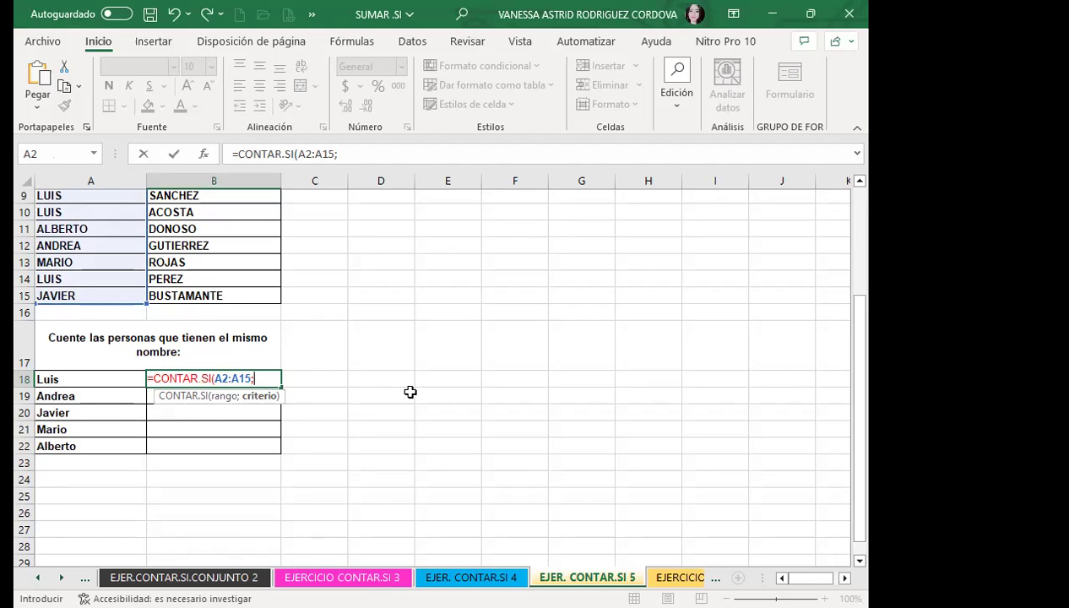
click(114, 381)
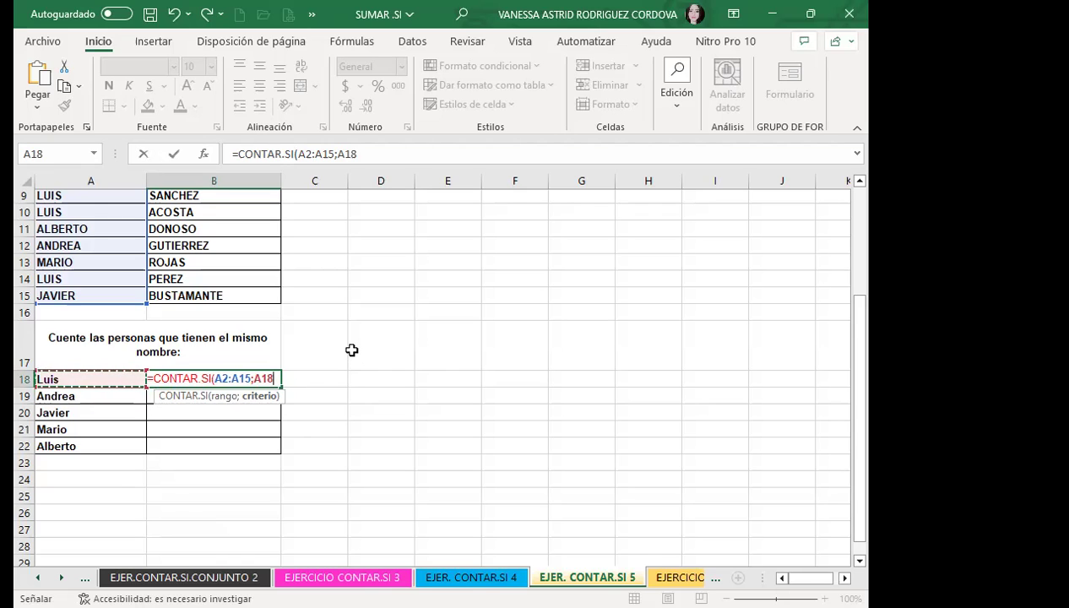
key(Return)
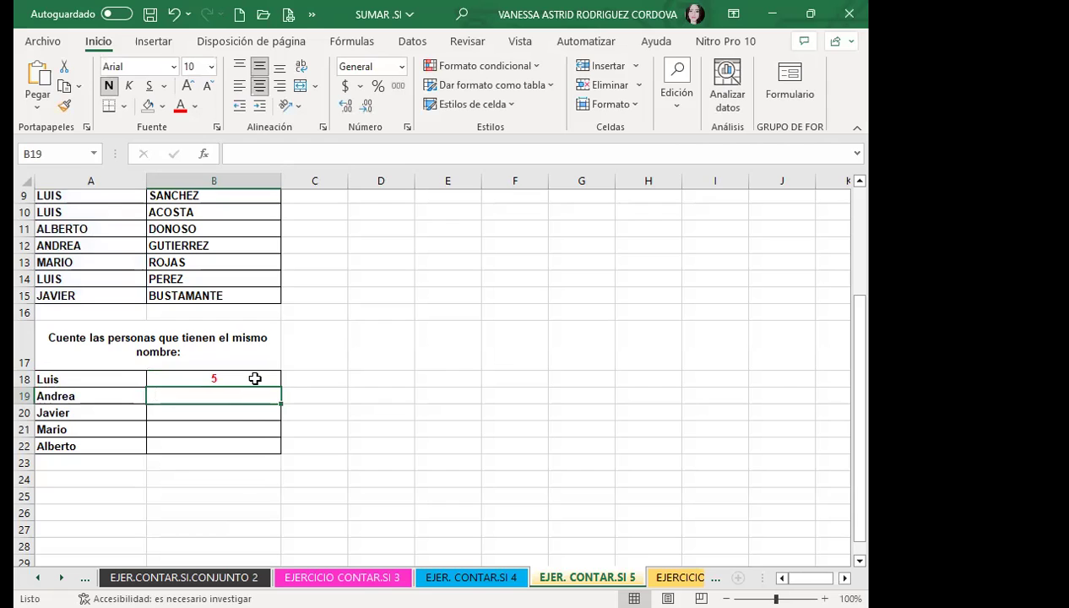
- Fill the Luis count down to B22, giving Andrea 2, Javier 3, Mario 2, Alberto 1
click(255, 379)
drag(281, 388, 281, 452)
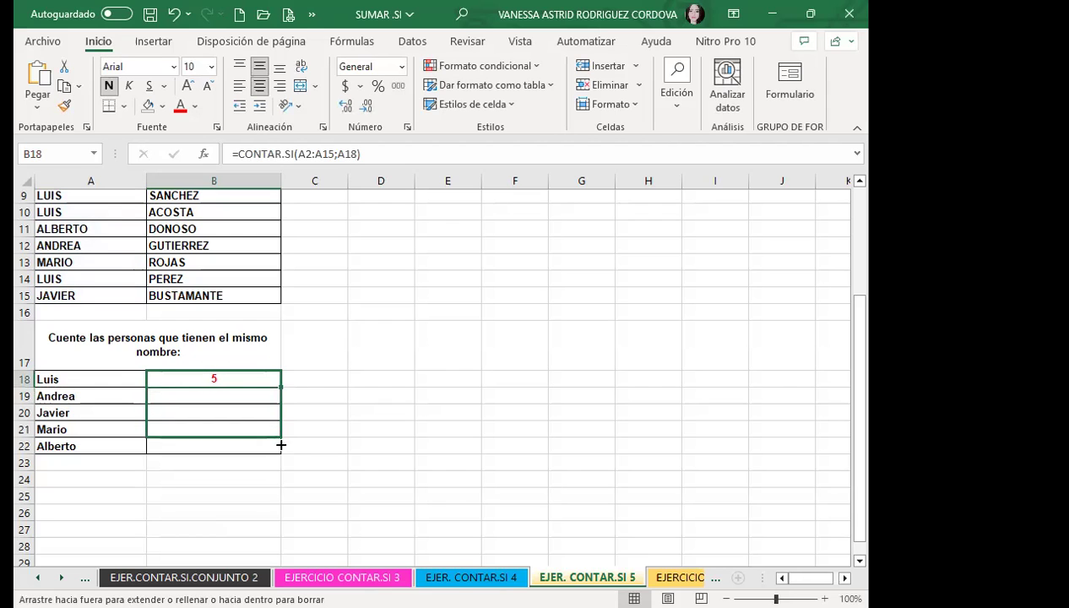
click(75, 394)
click(162, 393)
click(98, 448)
click(174, 446)
- Check Alberto's count against the ALBERTO entries in the list, then reopen B18's formula
scroll(51, 287, up, 3)
click(78, 245)
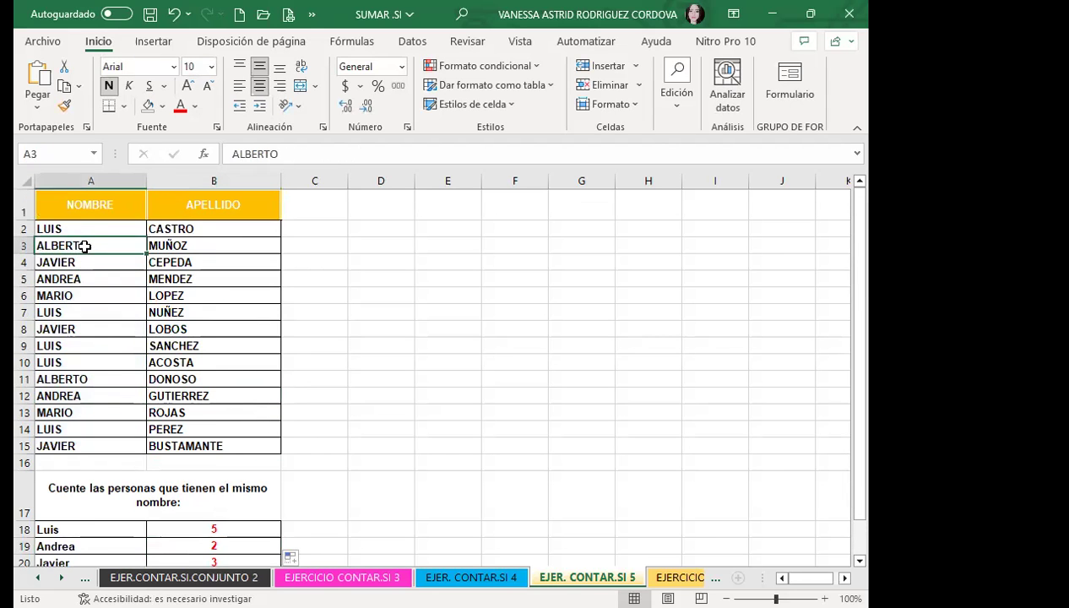
scroll(107, 279, down, 1)
click(108, 324)
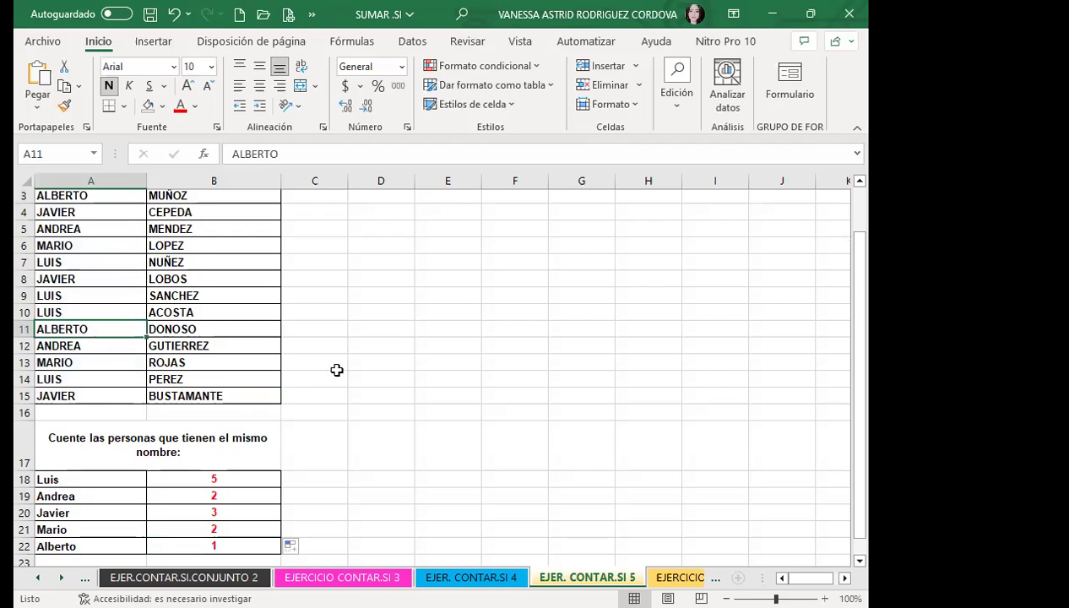
scroll(333, 370, down, 2)
click(245, 450)
click(326, 422)
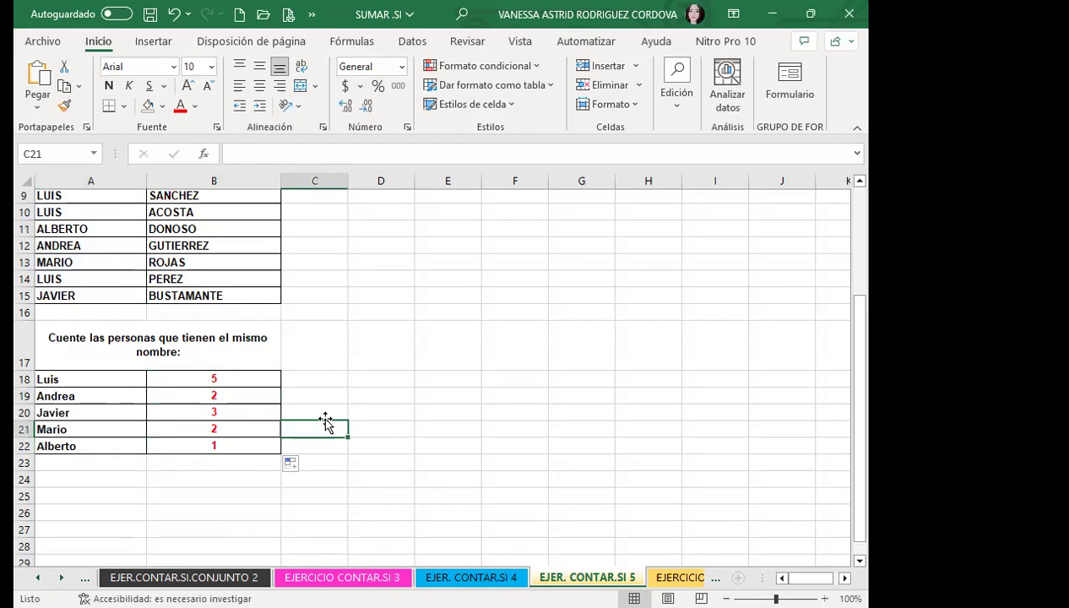
click(249, 379)
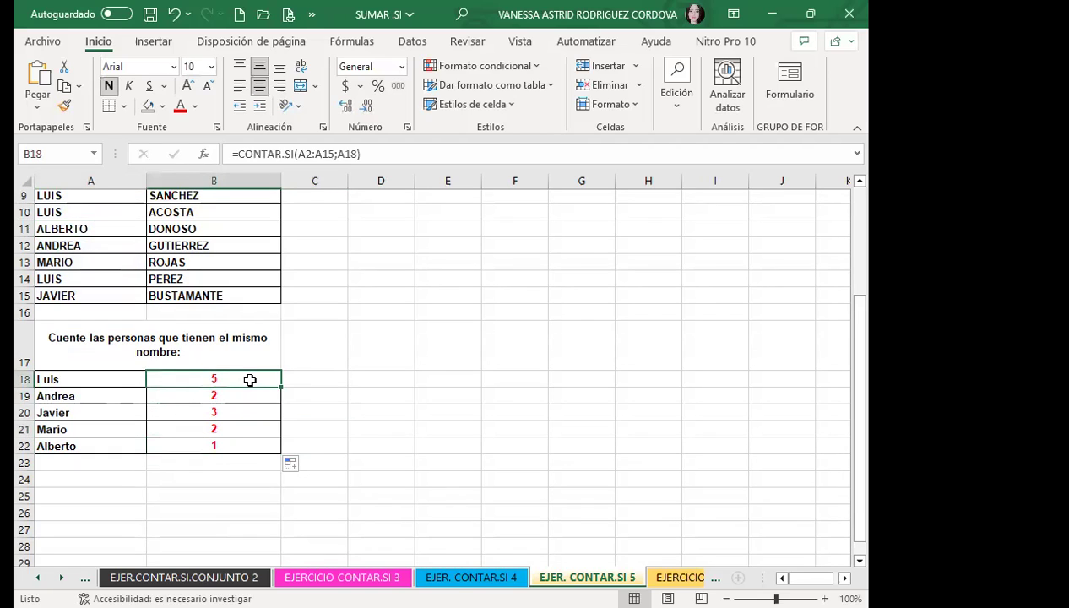
double_click(248, 379)
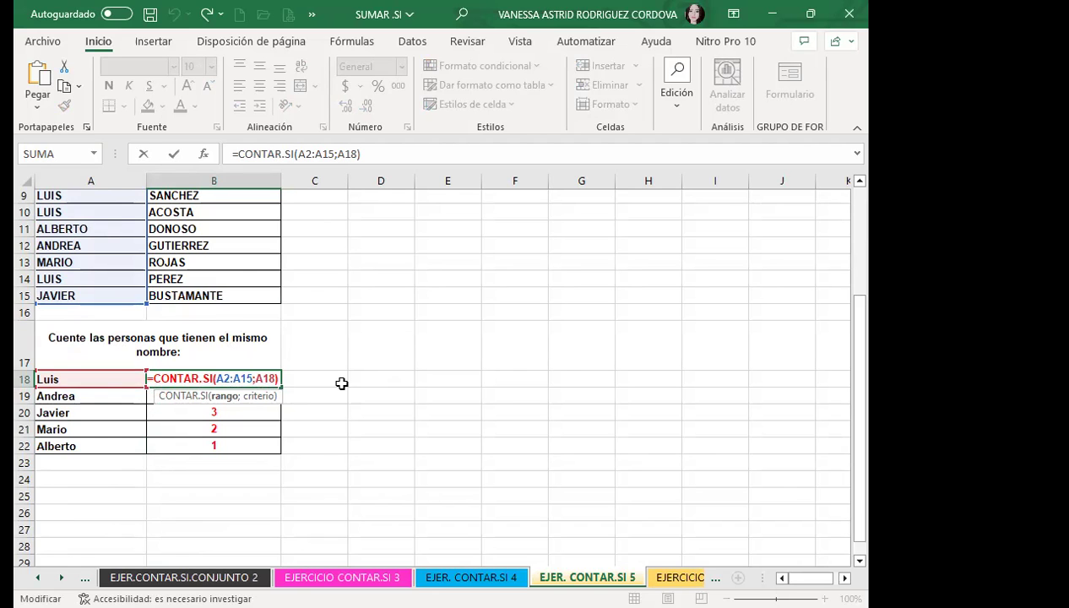
- Commit the Luis formula in B18 and compare its range with the name list ending at A15
scroll(194, 363, up, 2)
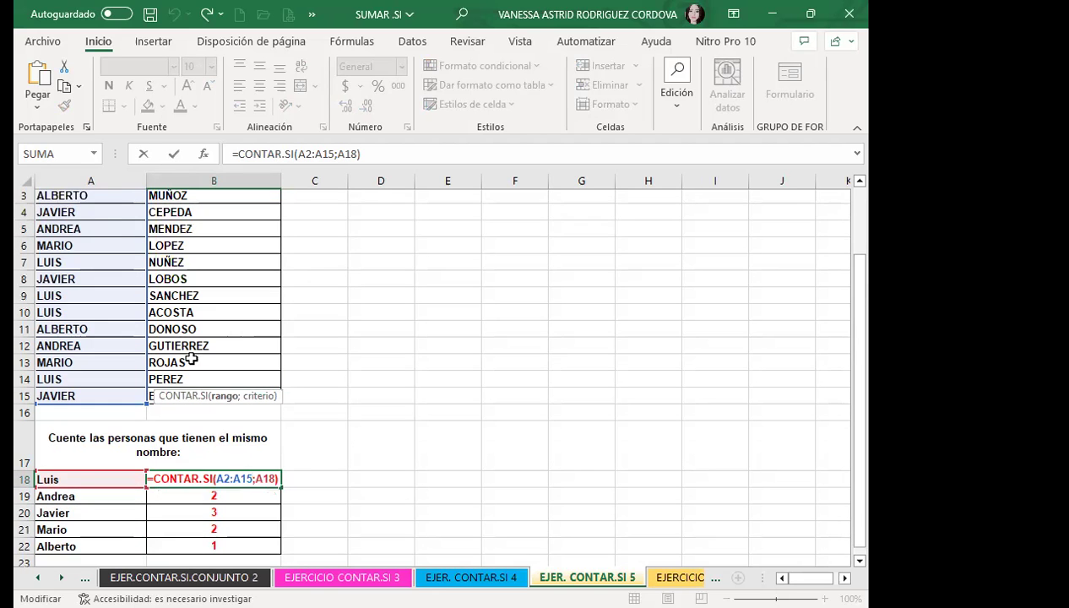
scroll(116, 253, up, 1)
scroll(111, 355, down, 2)
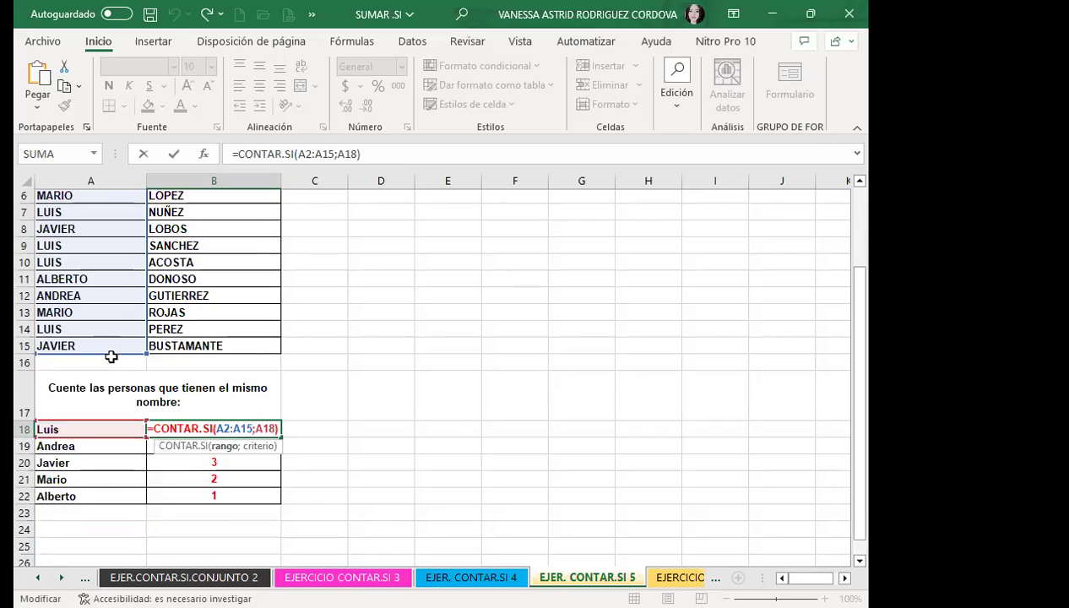
scroll(110, 356, down, 1)
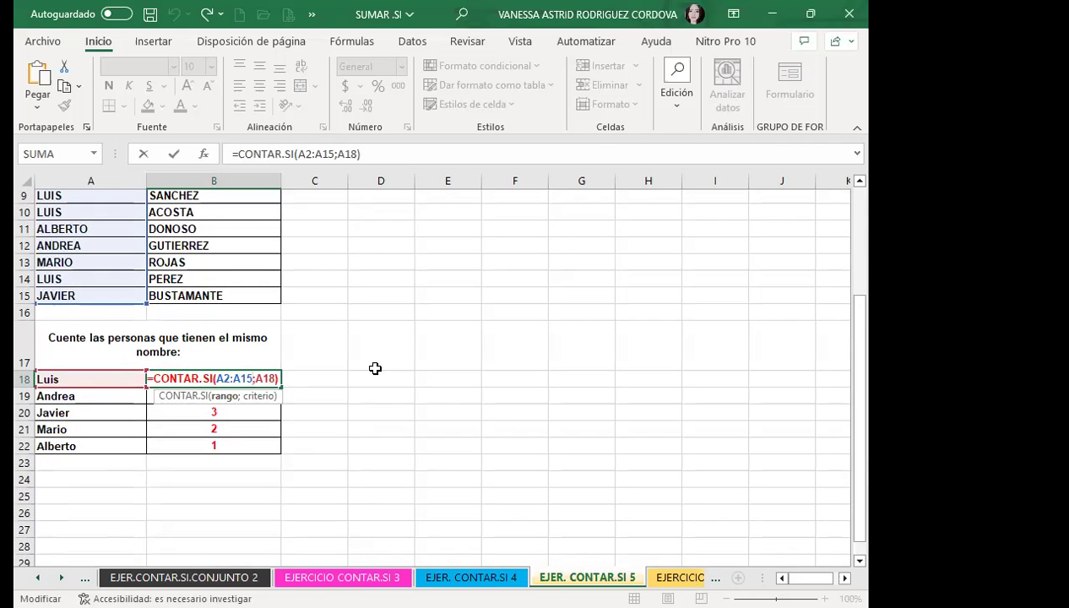
key(Return)
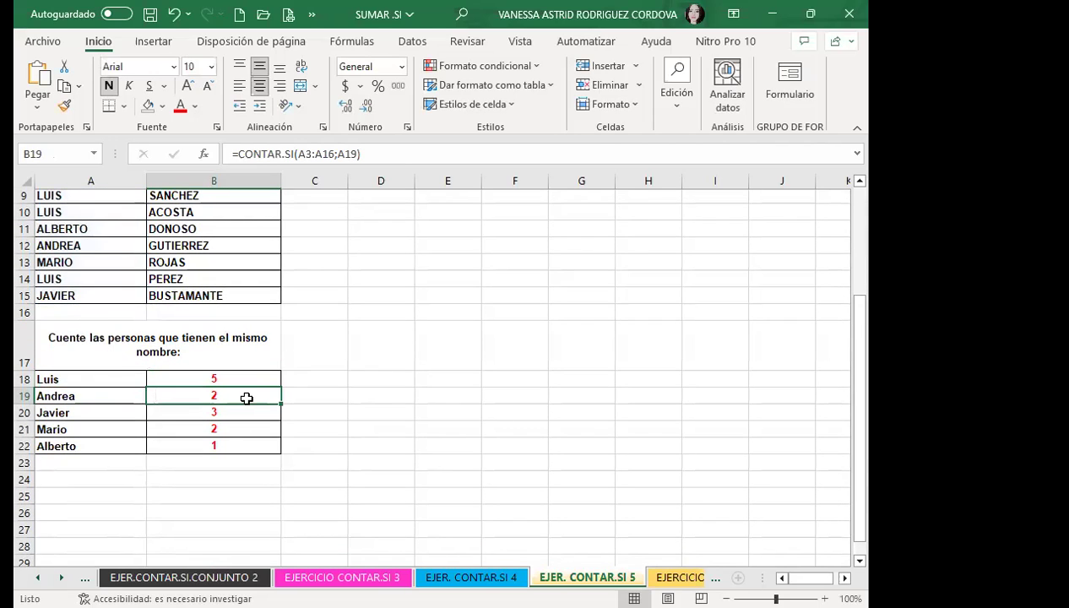
click(239, 378)
scroll(119, 245, up, 3)
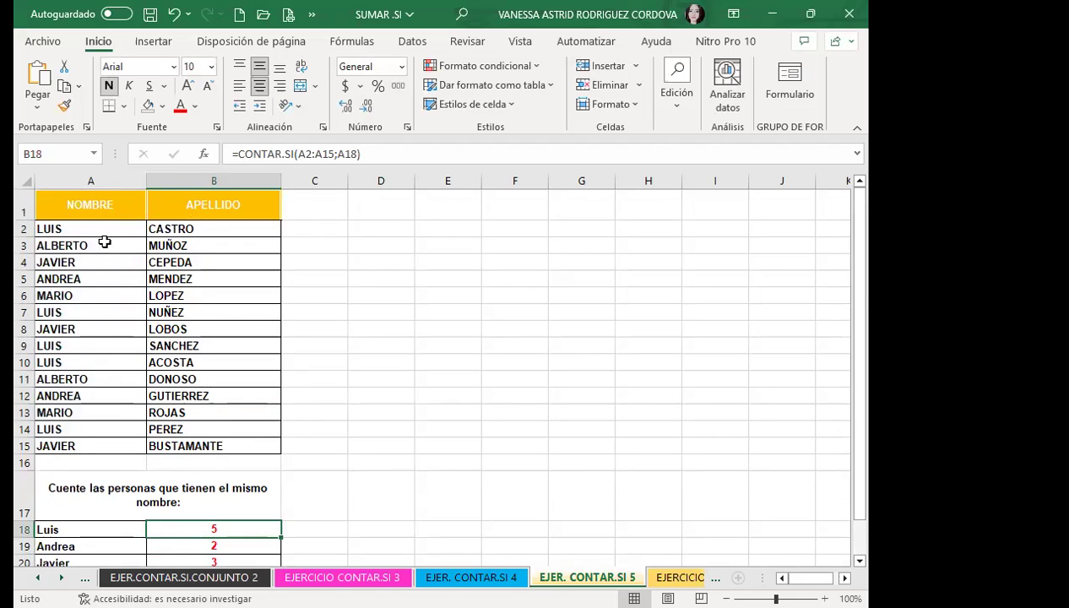
scroll(105, 254, down, 2)
click(91, 345)
scroll(211, 364, down, 2)
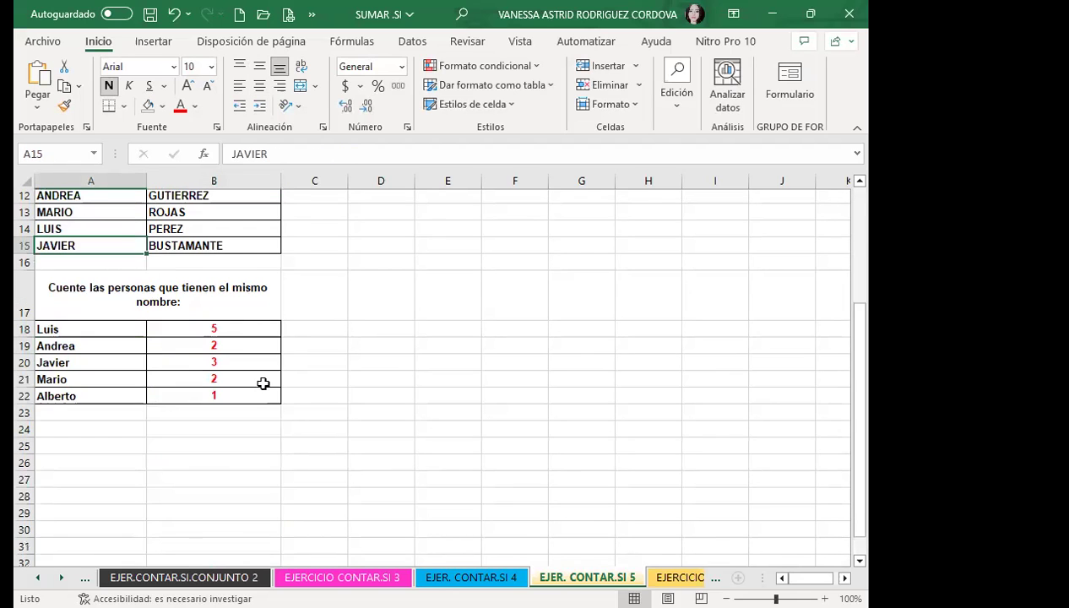
click(230, 331)
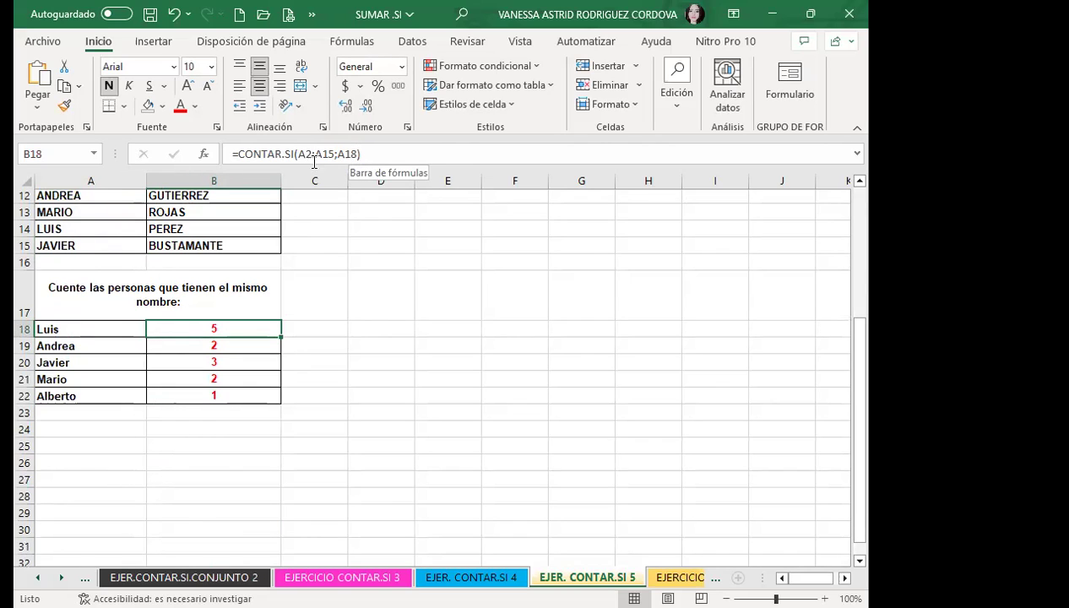
- Inspect the copied formulas in B19:B22, showing their ranges drifted down to A6:A19
click(243, 344)
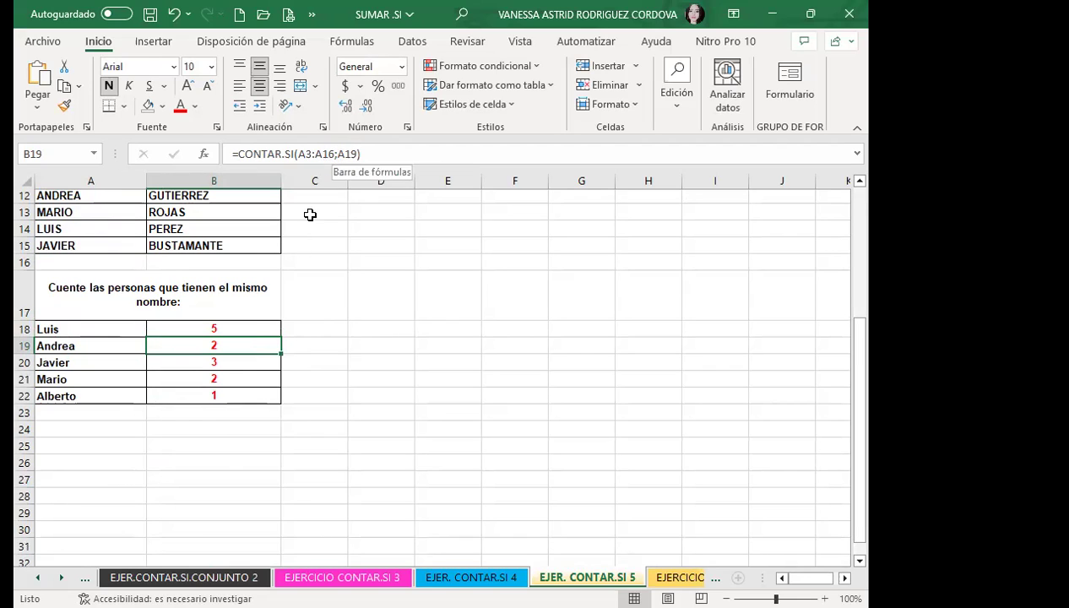
click(240, 358)
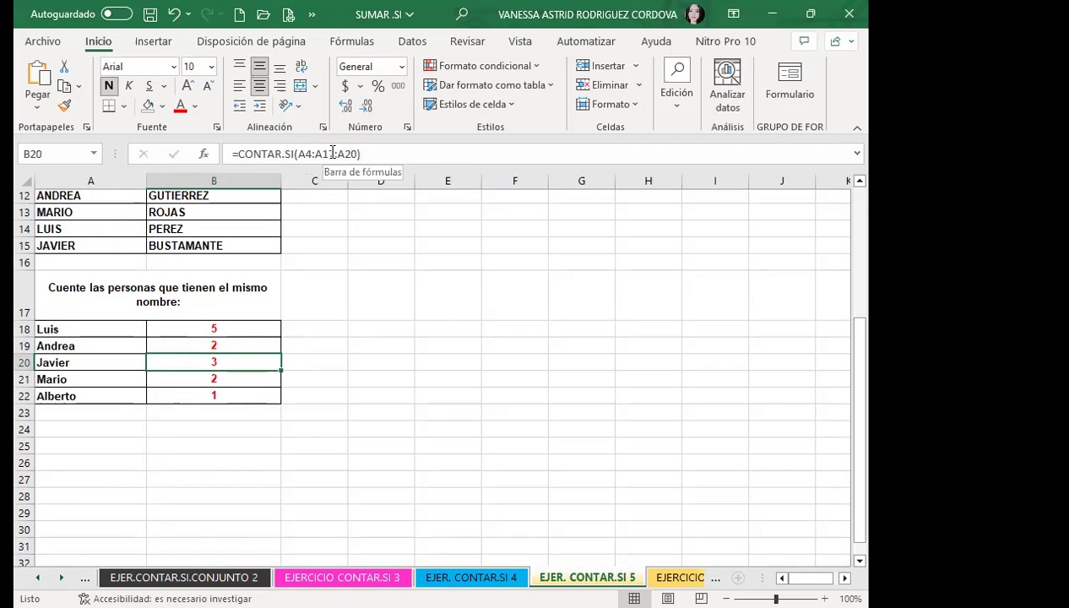
click(236, 377)
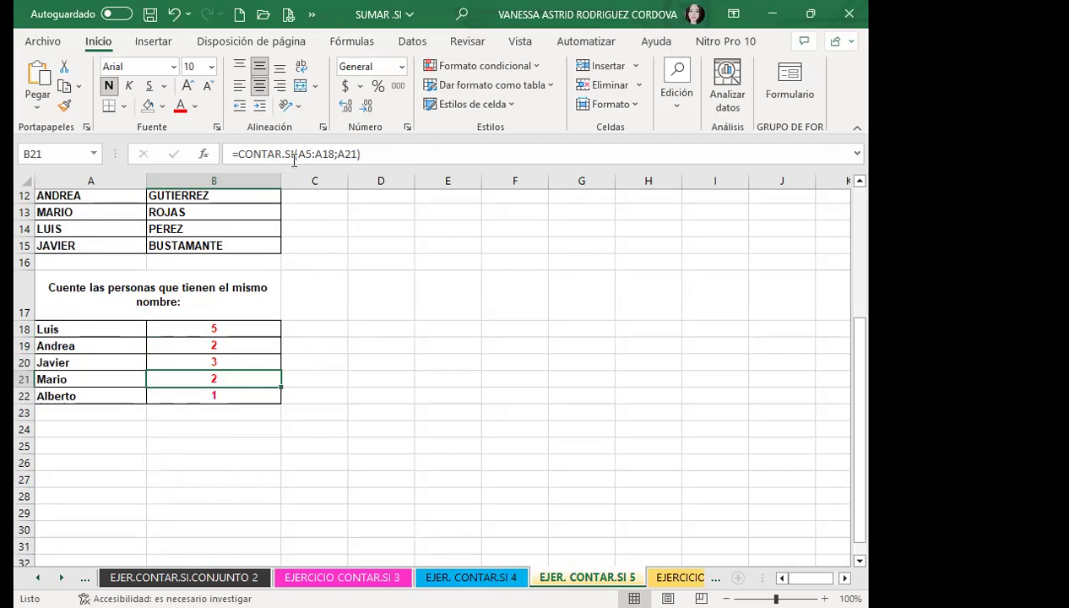
click(199, 395)
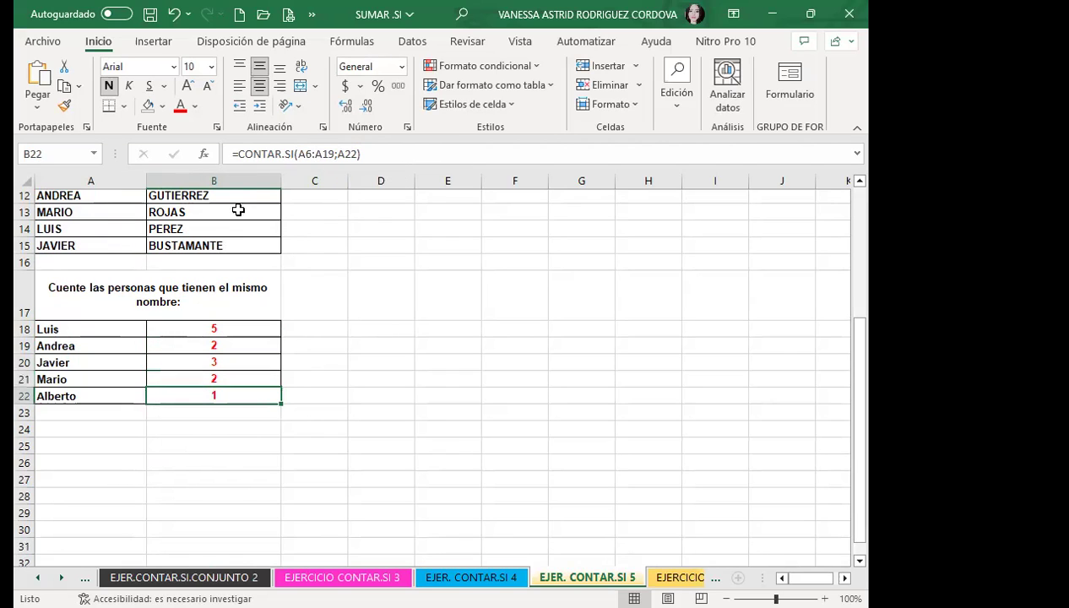
double_click(229, 394)
scroll(334, 361, up, 1)
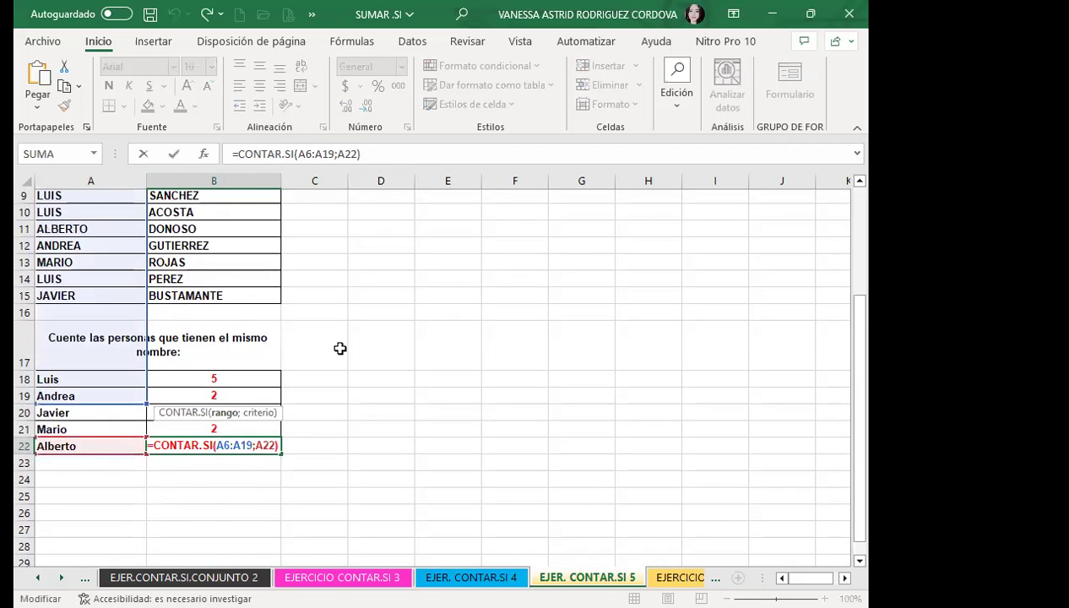
scroll(339, 348, up, 1)
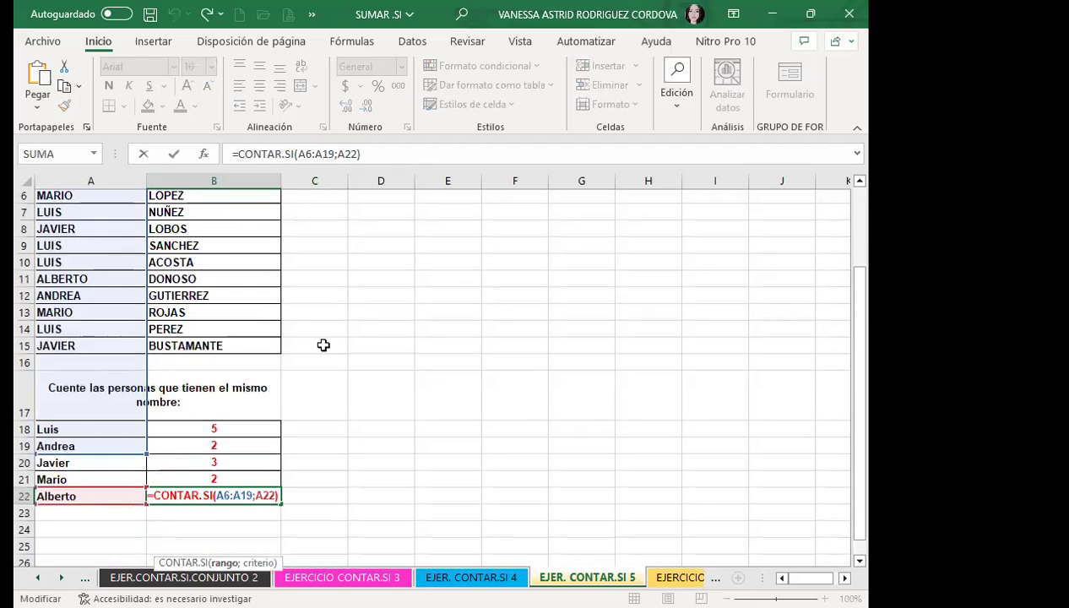
key(Return)
click(256, 326)
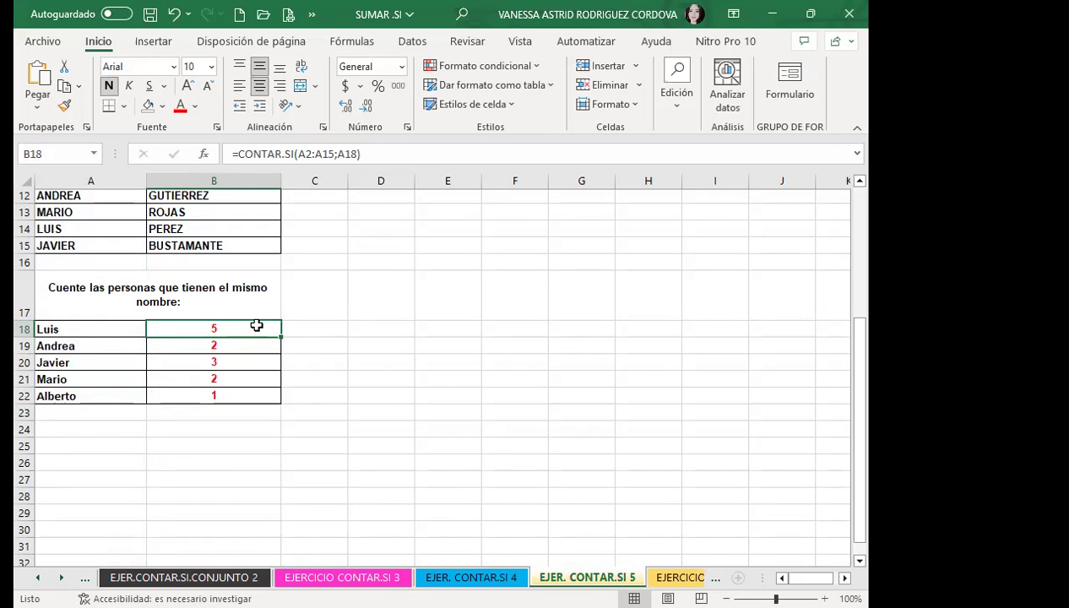
- Change B18 to =CONTAR.SI($A$2:$A$15;A18) and fill it down to B22
double_click(256, 326)
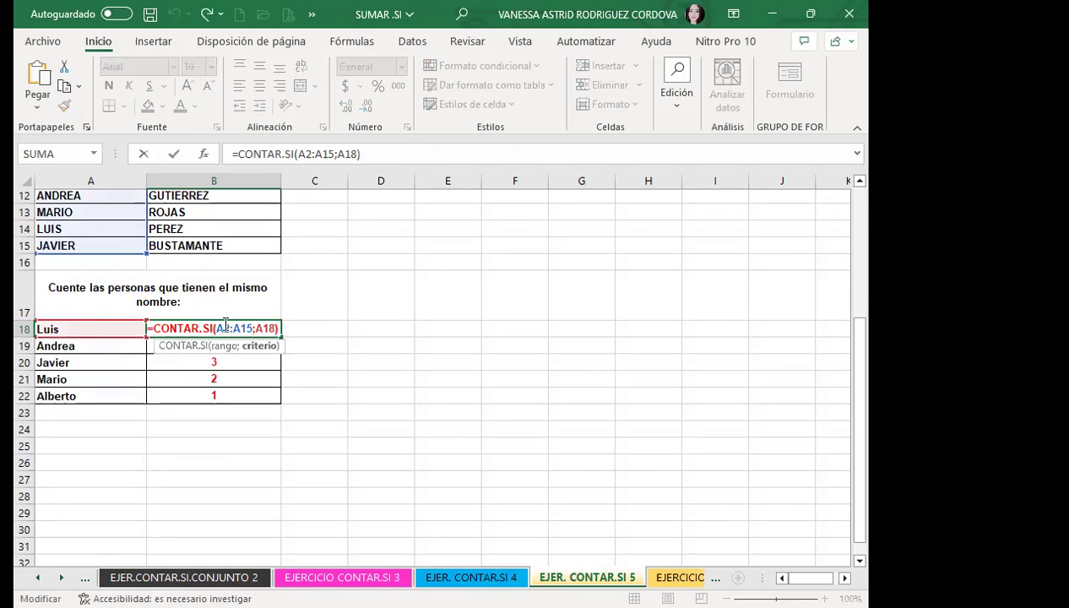
click(156, 328)
key(F4)
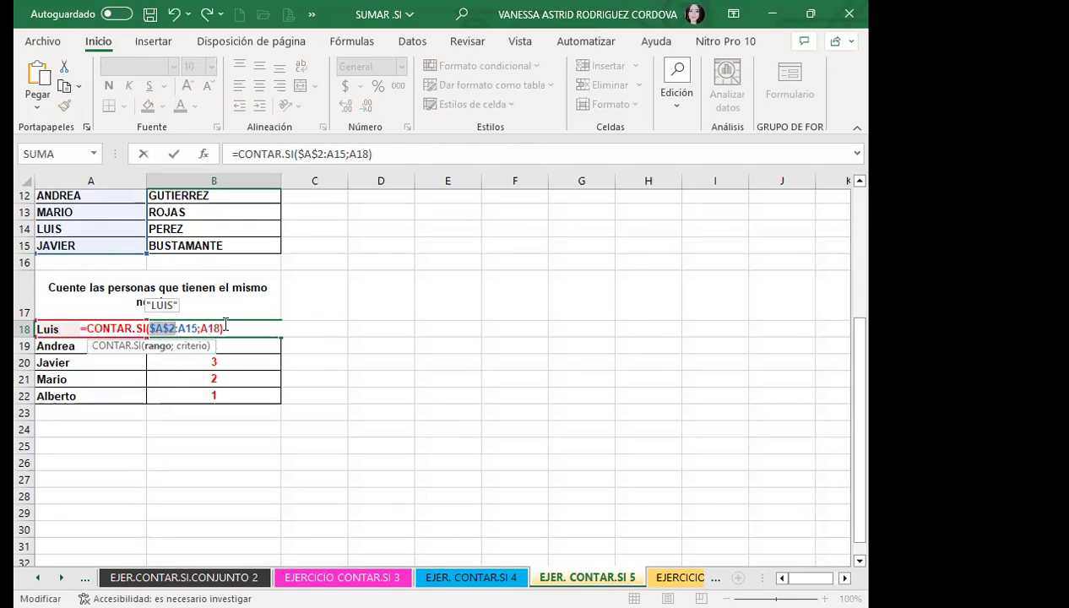
click(191, 329)
key(F4)
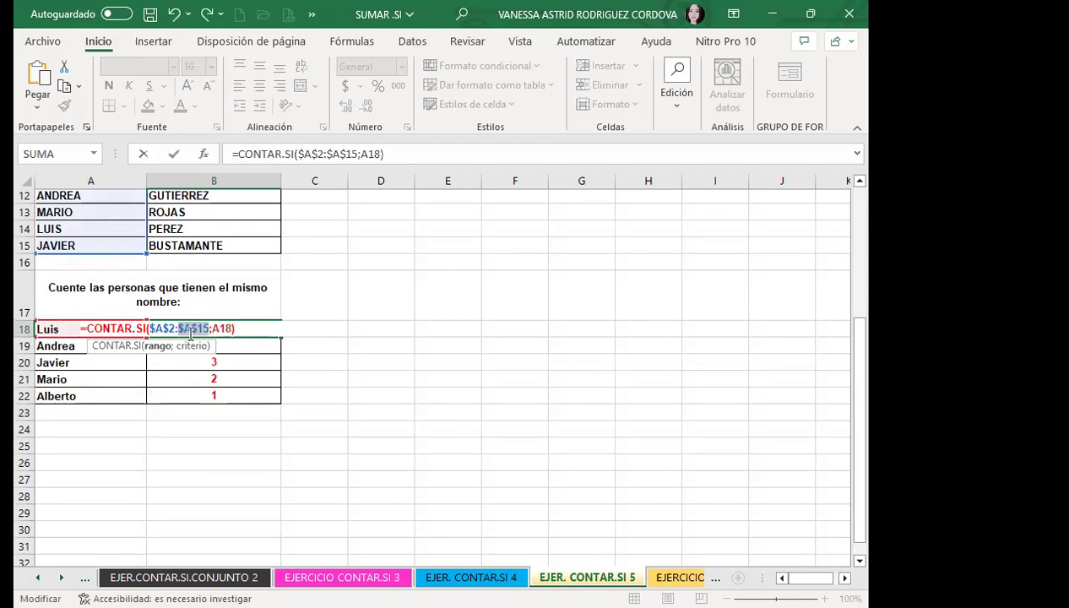
key(Return)
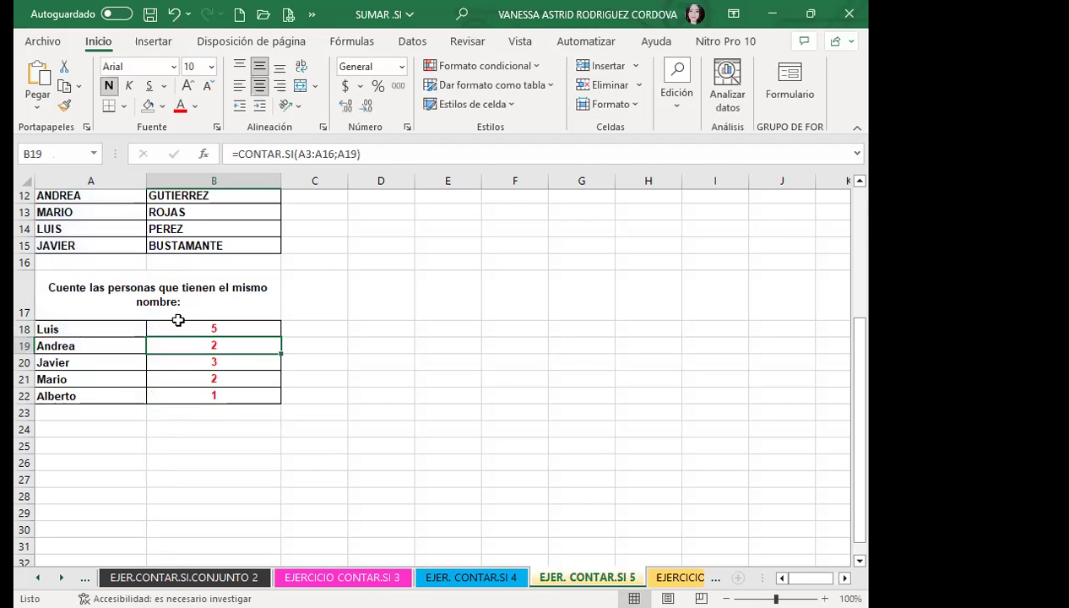
click(220, 328)
drag(280, 338, 283, 399)
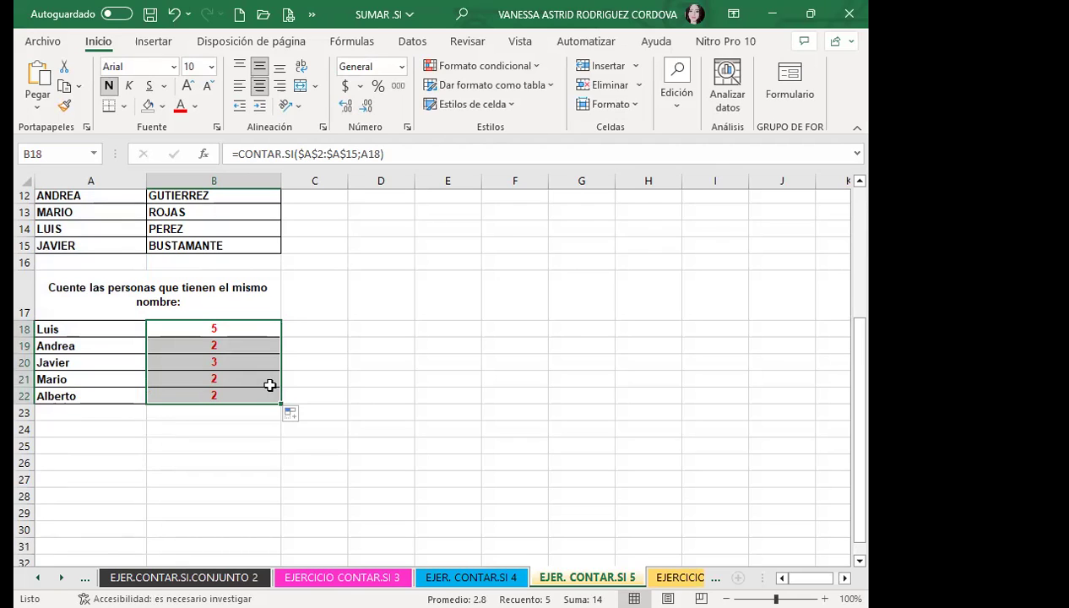
click(88, 328)
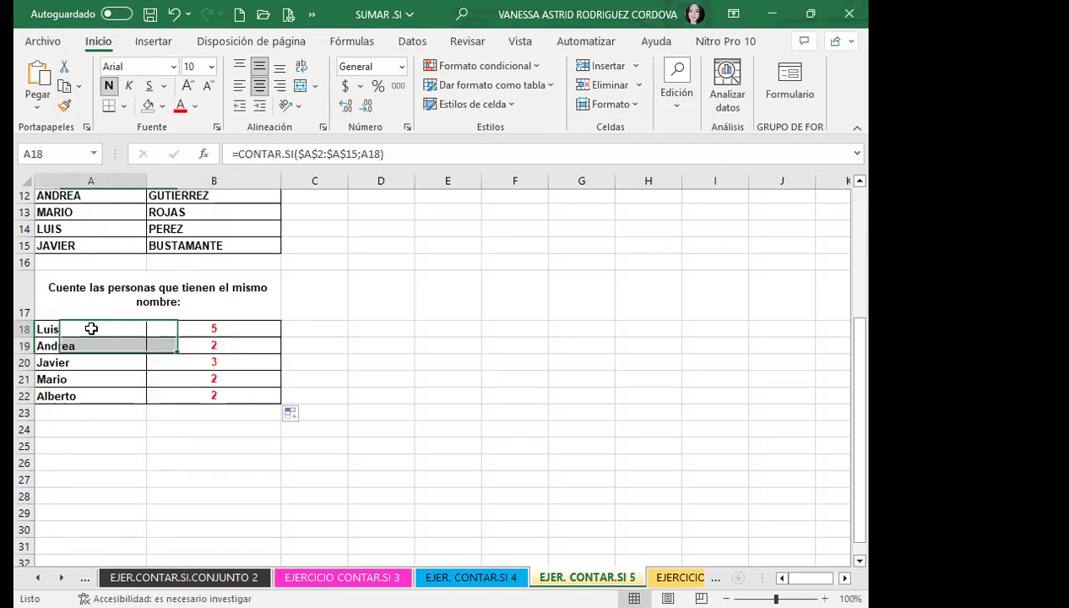
click(93, 346)
click(95, 364)
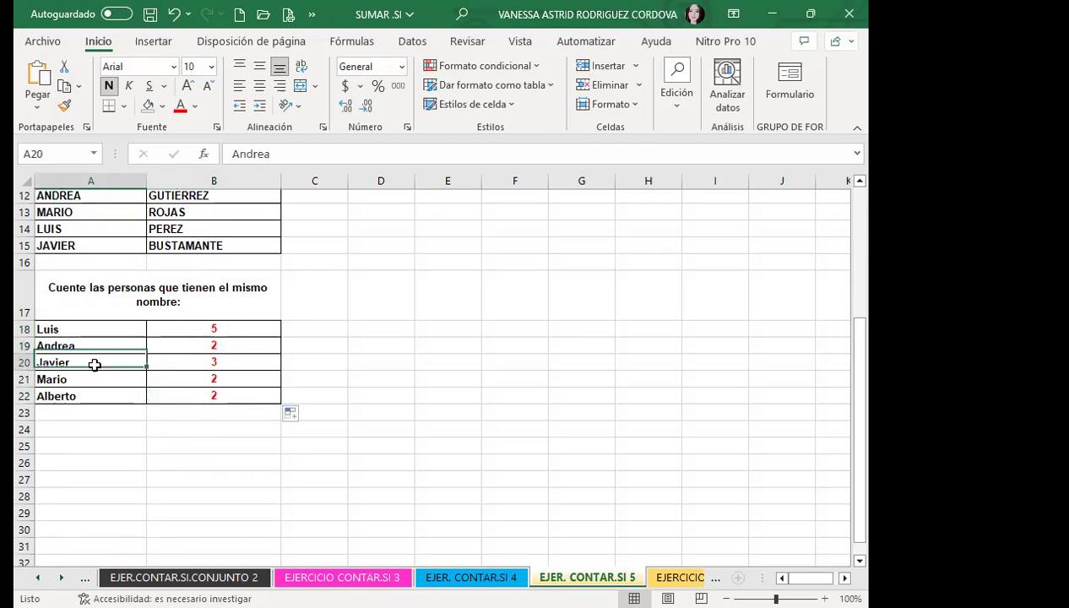
click(100, 409)
scroll(84, 279, up, 3)
scroll(78, 240, up, 1)
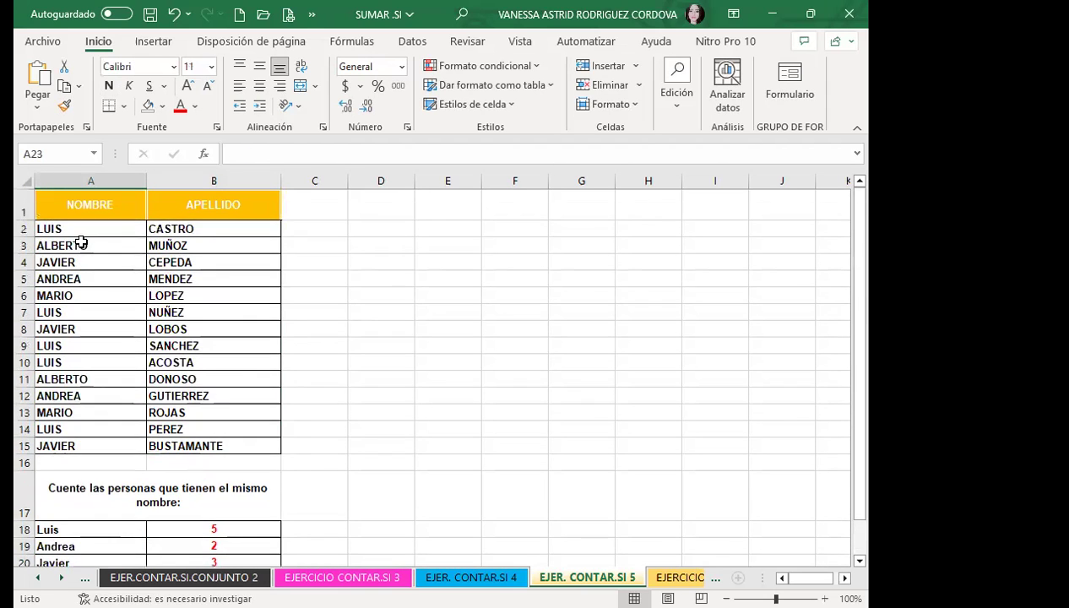
click(78, 242)
scroll(108, 324, down, 4)
click(186, 329)
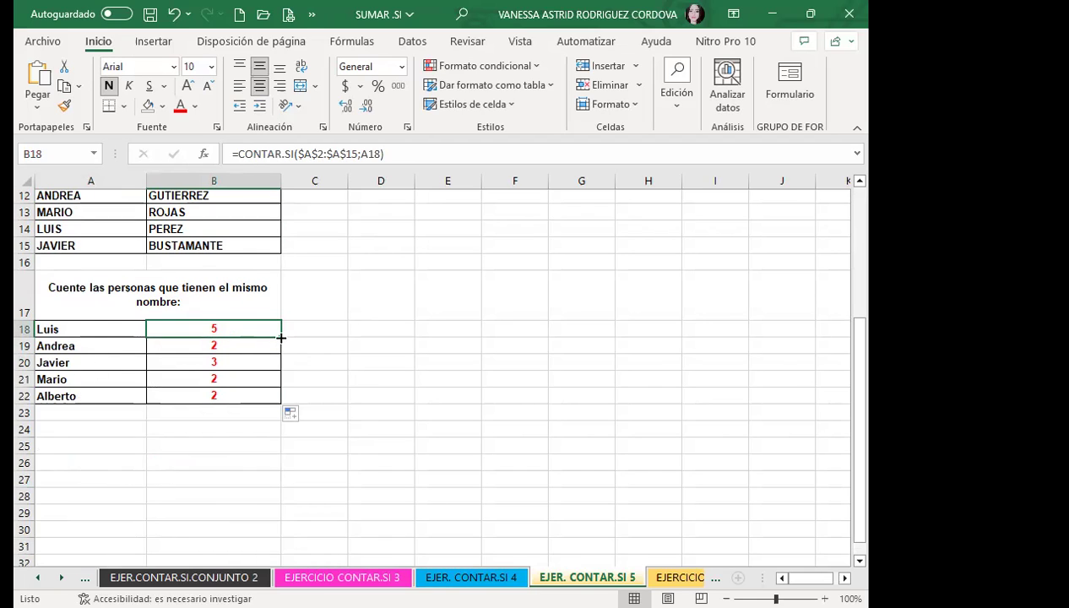
drag(281, 336, 276, 401)
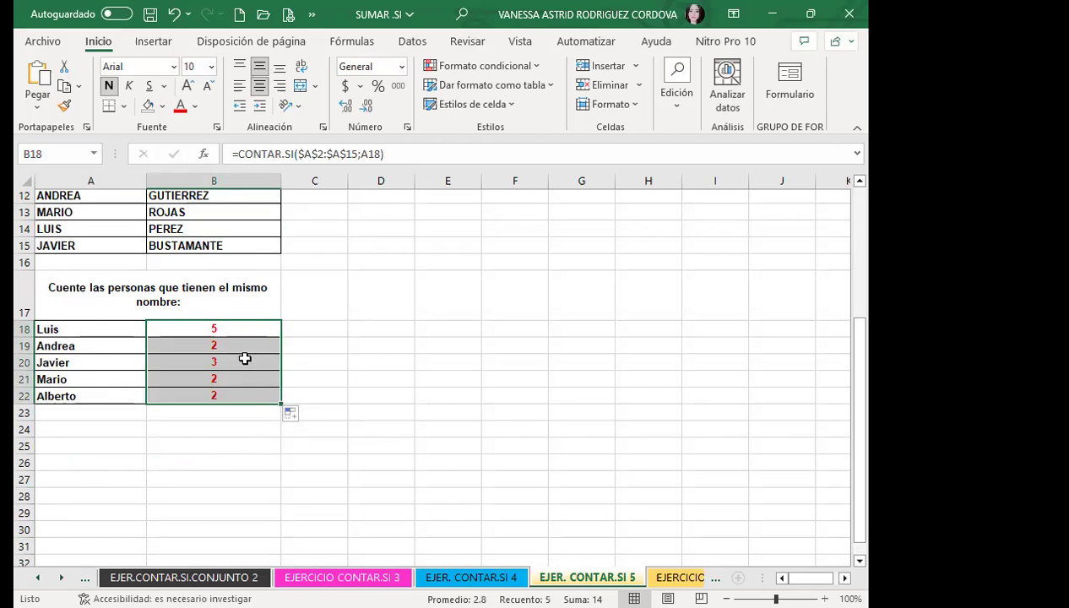
click(235, 335)
click(235, 346)
click(236, 361)
click(232, 380)
click(224, 398)
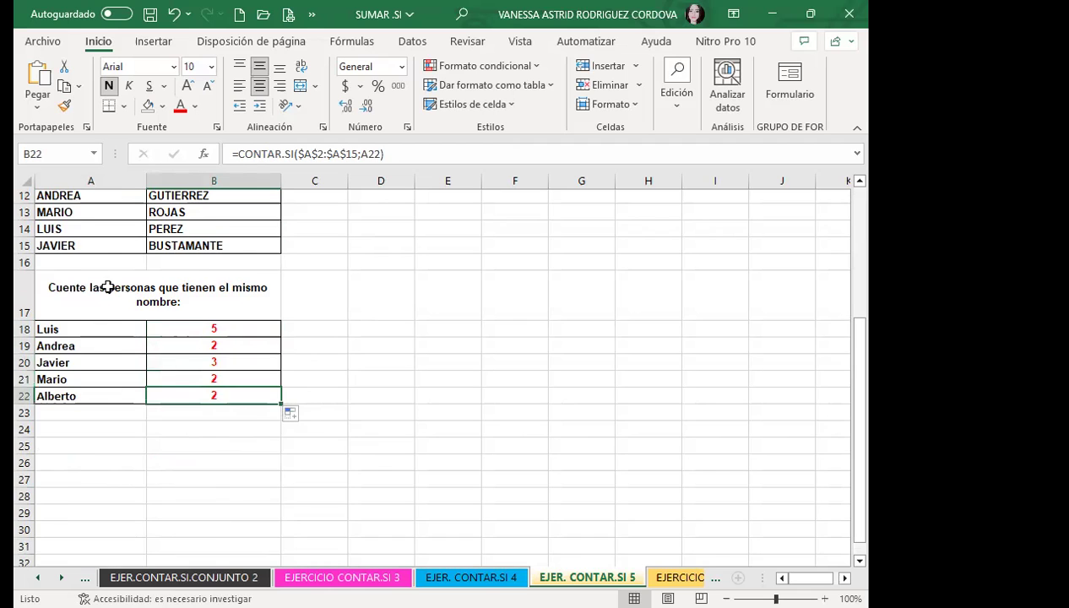
scroll(104, 284, up, 4)
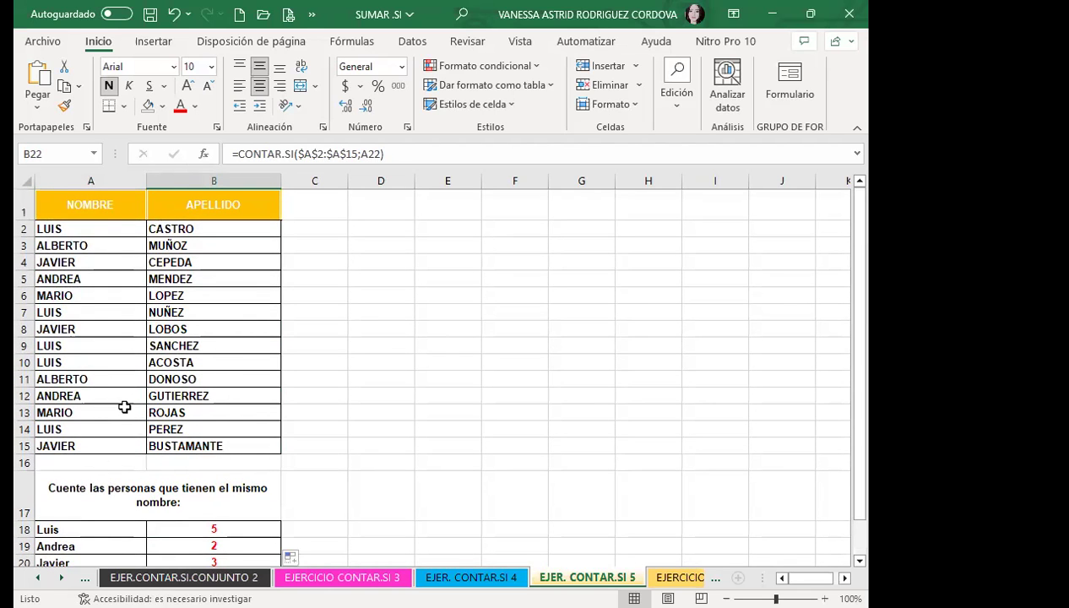
scroll(124, 407, down, 3)
scroll(124, 407, down, 1)
click(253, 345)
click(249, 330)
click(242, 347)
- Review the =CONTAR.SI($A$2:$A$15;A18) counts, then switch to the Laboratorio 2 page in Firefox
click(240, 365)
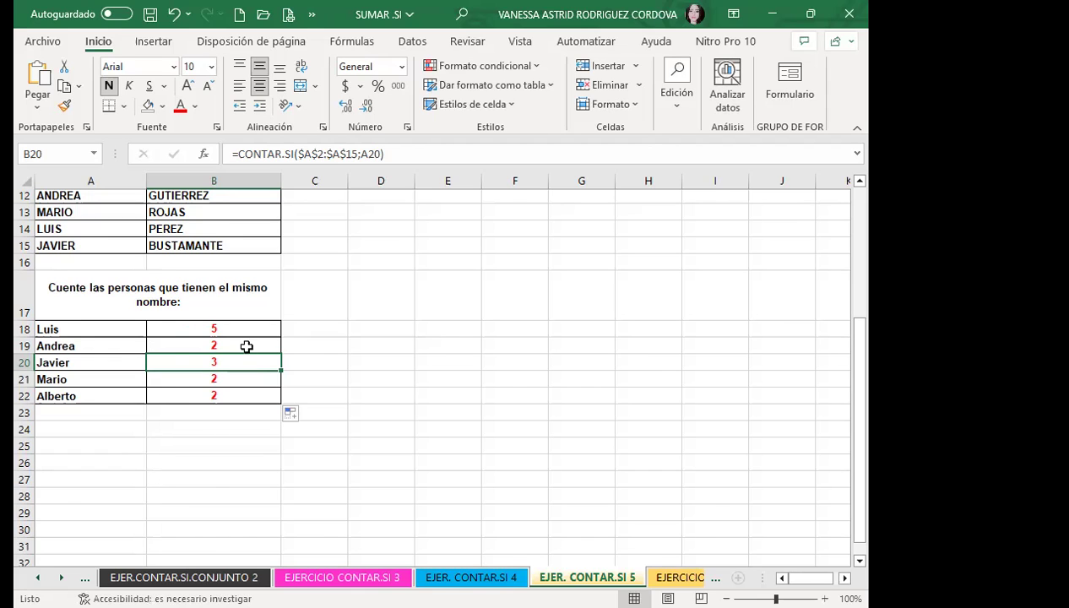
scroll(246, 342, up, 3)
scroll(245, 339, down, 3)
click(249, 330)
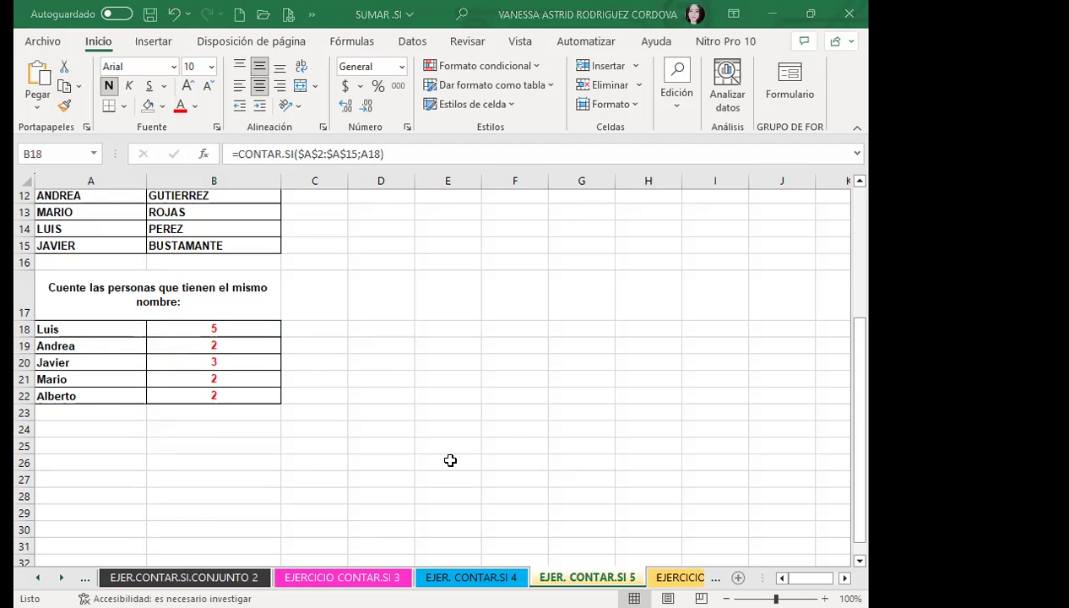
key(alt+Tab)
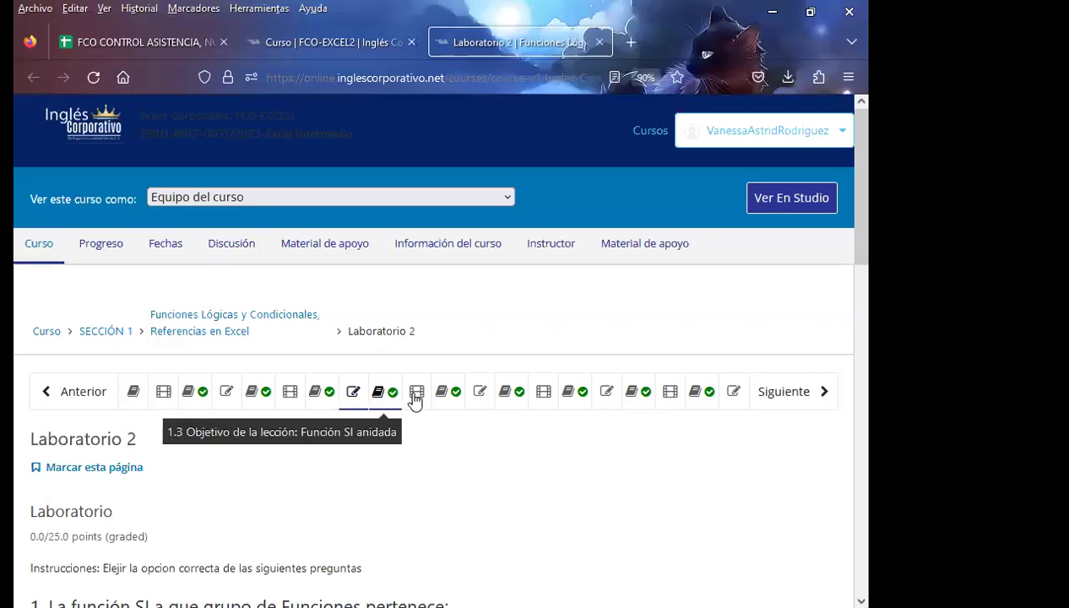
- Browse lesson 1.3 on the nested SI function and the class #3 discussion forum
click(381, 407)
scroll(456, 397, down, 3)
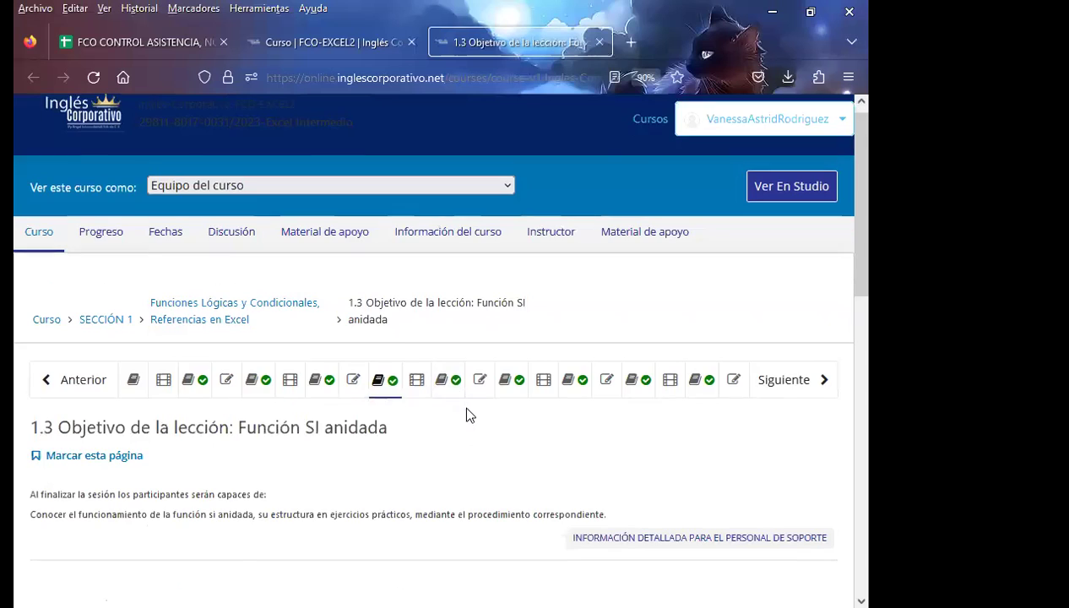
scroll(392, 361, up, 1)
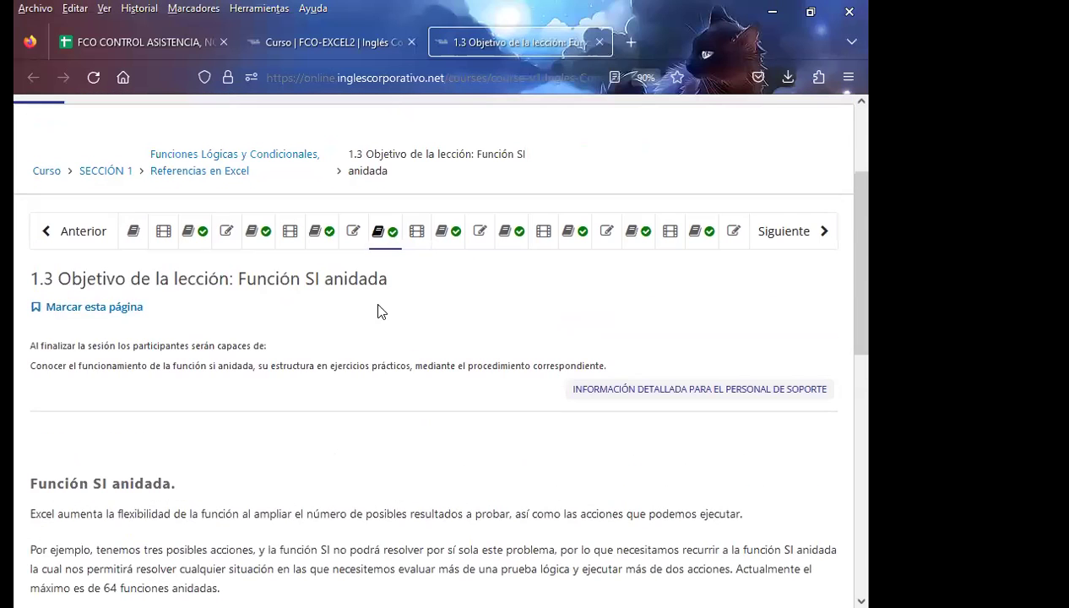
scroll(449, 342, down, 3)
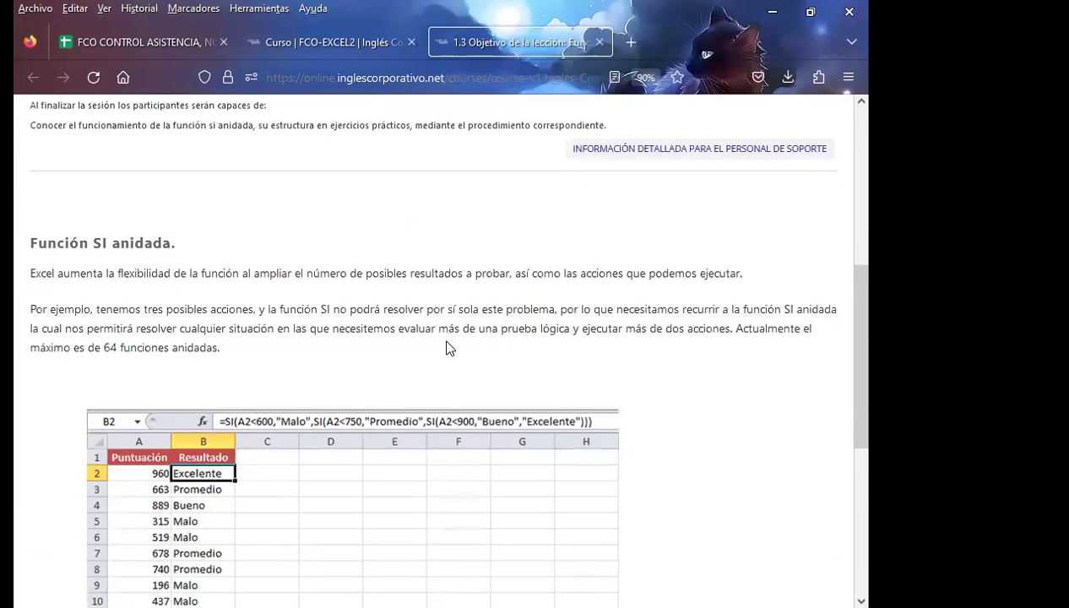
scroll(448, 347, up, 3)
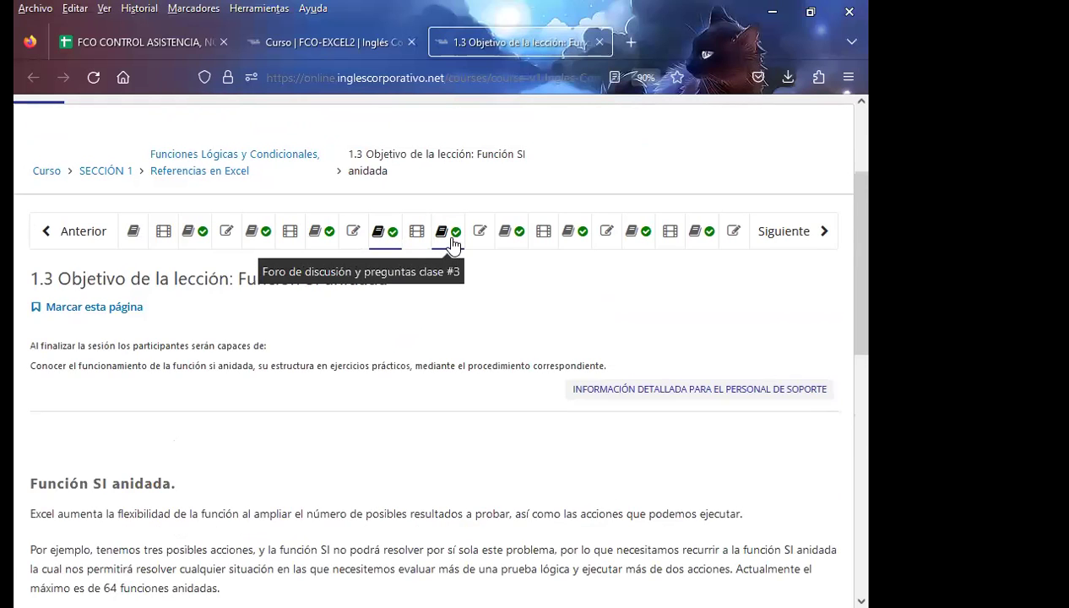
click(452, 245)
scroll(427, 350, down, 1)
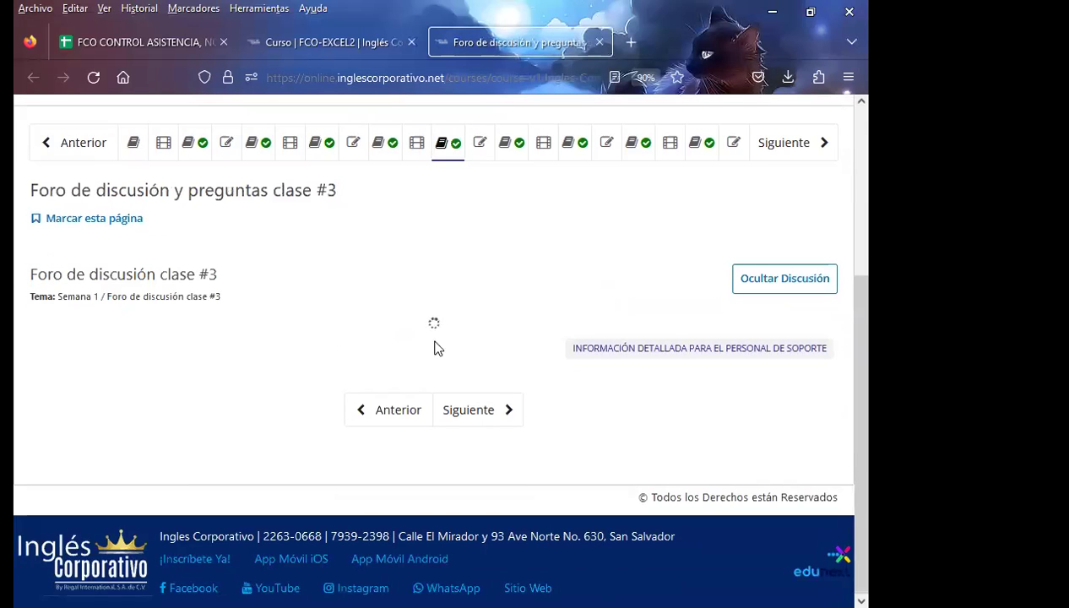
scroll(473, 310, down, 2)
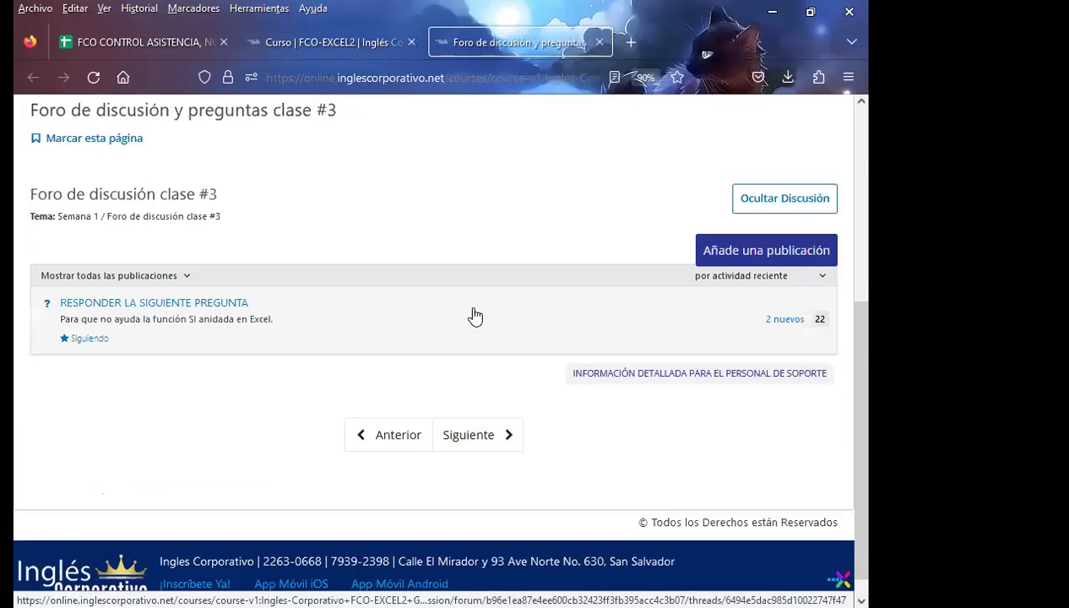
scroll(475, 316, up, 3)
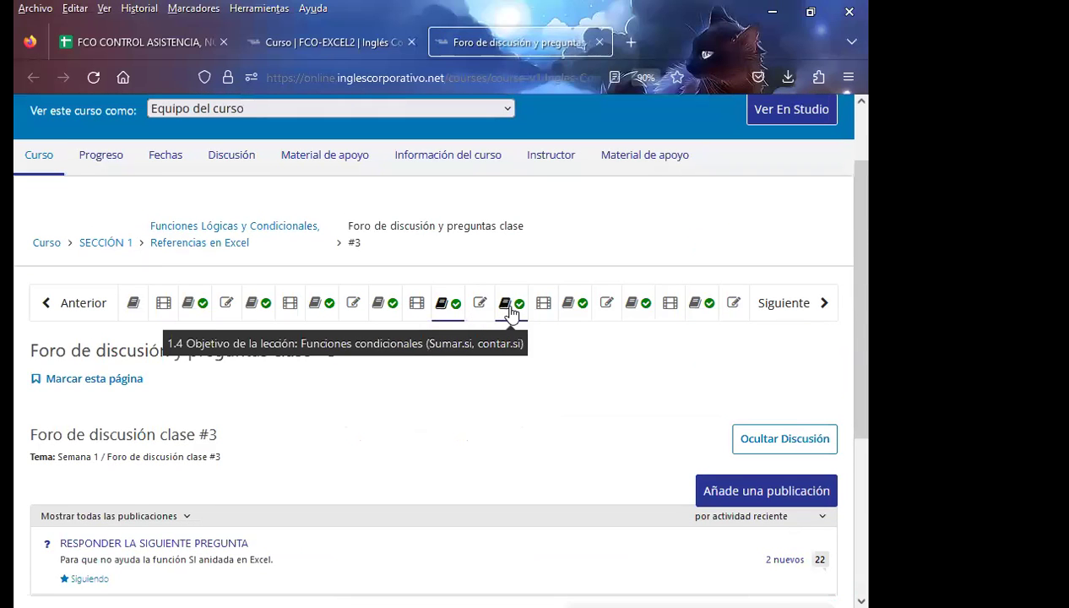
- Go to lesson 1.4 on conditional functions and its class #4 discussion forum
click(511, 310)
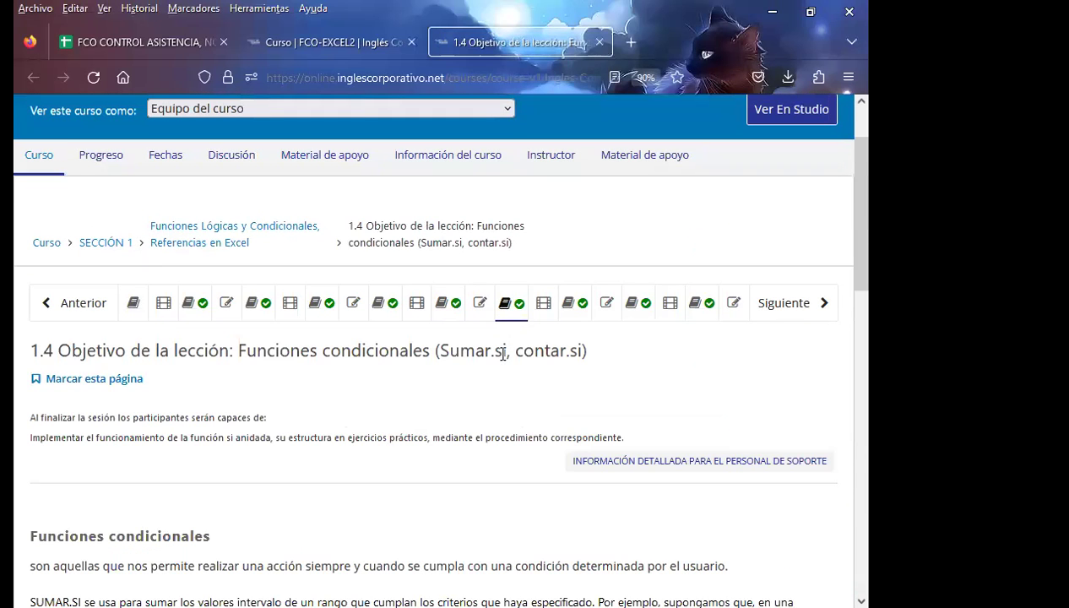
click(574, 309)
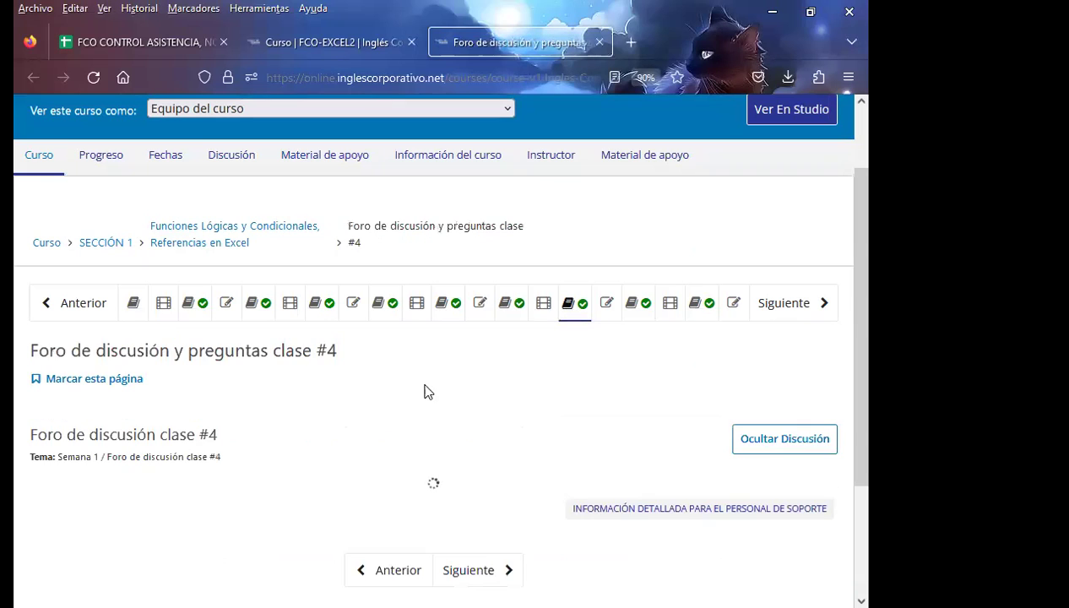
scroll(422, 391, down, 2)
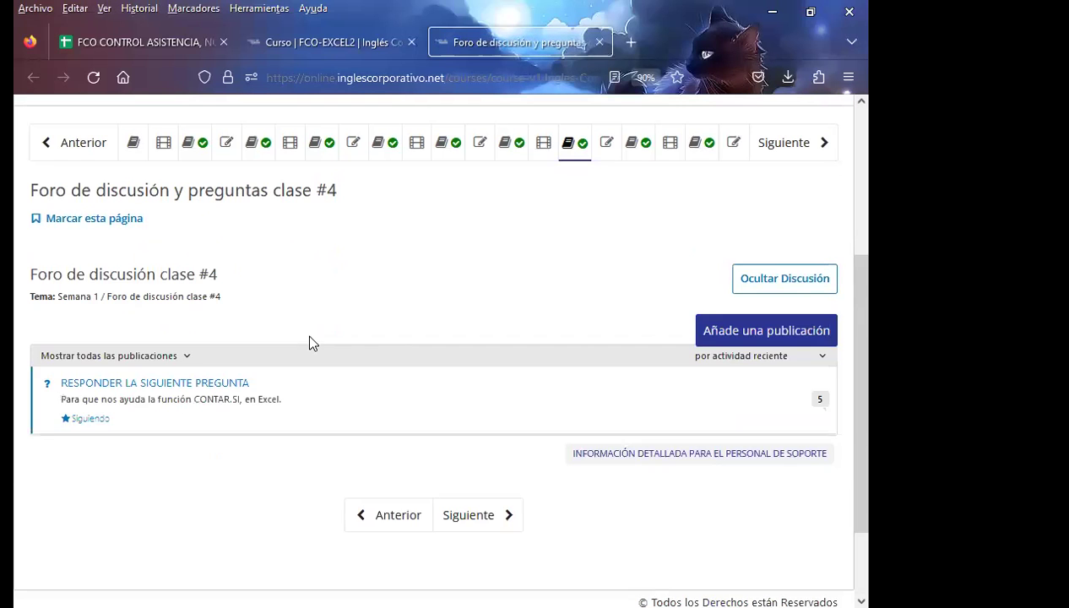
scroll(414, 377, down, 1)
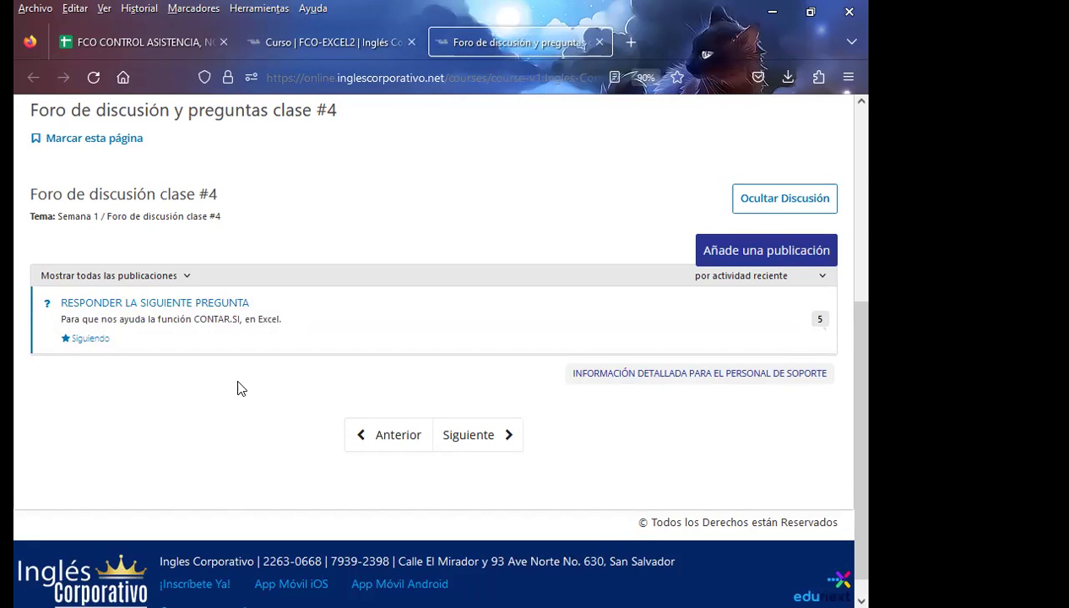
- Open the thread on what CONTAR.SI is for and post a thank-you reply under the first answer
click(203, 302)
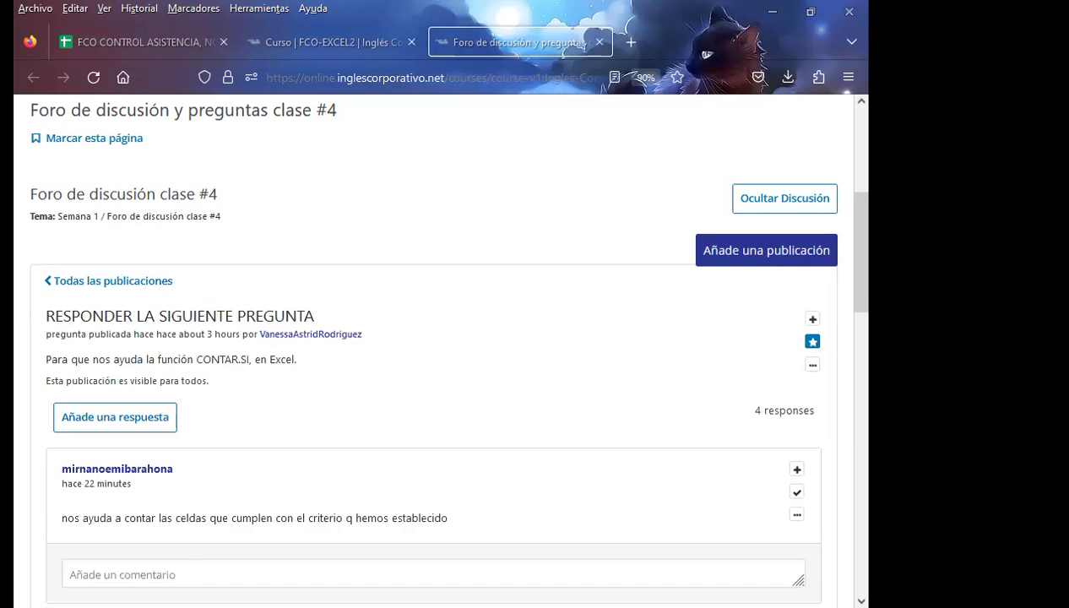
scroll(277, 419, down, 3)
click(150, 339)
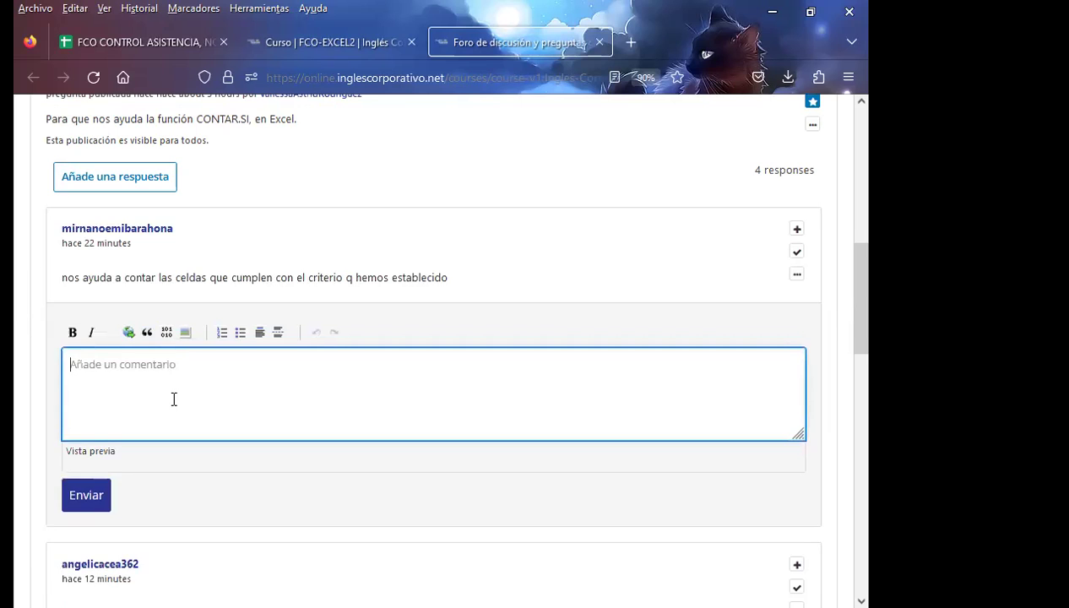
key(ctrl+v)
scroll(373, 367, down, 3)
click(104, 307)
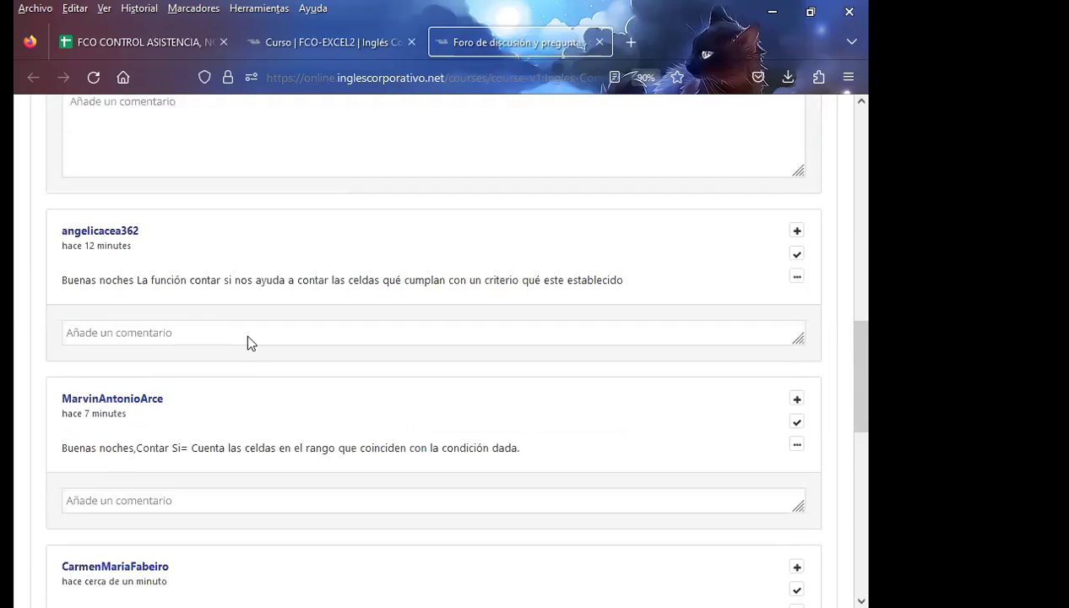
- Post the same thank-you reply under two more students' answers, including the latest one
scroll(245, 346, down, 2)
click(116, 353)
text(Saludos.  Gracias por su respuesta.  Atentamente.  Inga. Vanessa Rodríguez.)
scroll(51, 380, down, 2)
click(84, 407)
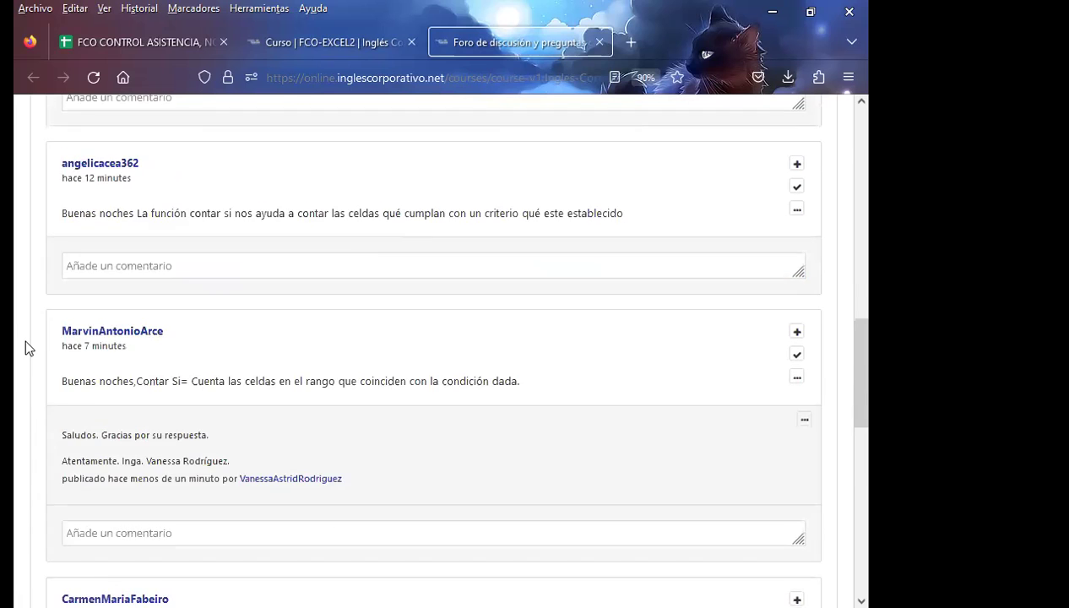
scroll(31, 338, down, 5)
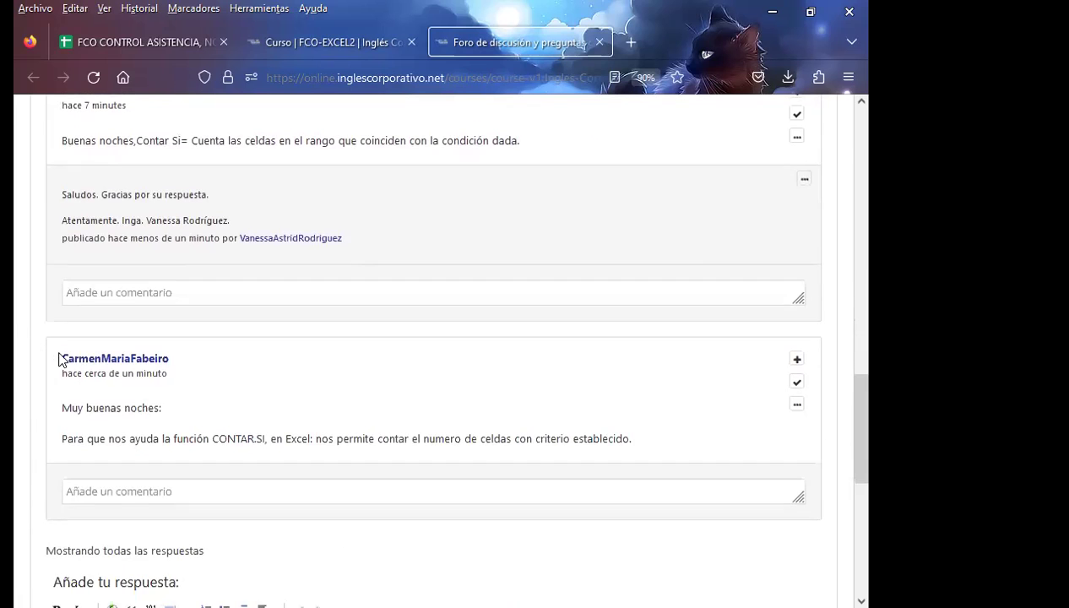
scroll(64, 372, down, 2)
click(92, 337)
text(Saludos.  Gracias por su respuesta.  Atentamente.  Inga. Vanessa Rodríguez.)
scroll(43, 372, down, 3)
click(88, 310)
- Switch to the FCO CONTROL ASISTENCIA attendance spreadsheet tab
scroll(32, 323, up, 2)
scroll(38, 329, up, 3)
scroll(40, 331, up, 5)
scroll(53, 351, up, 2)
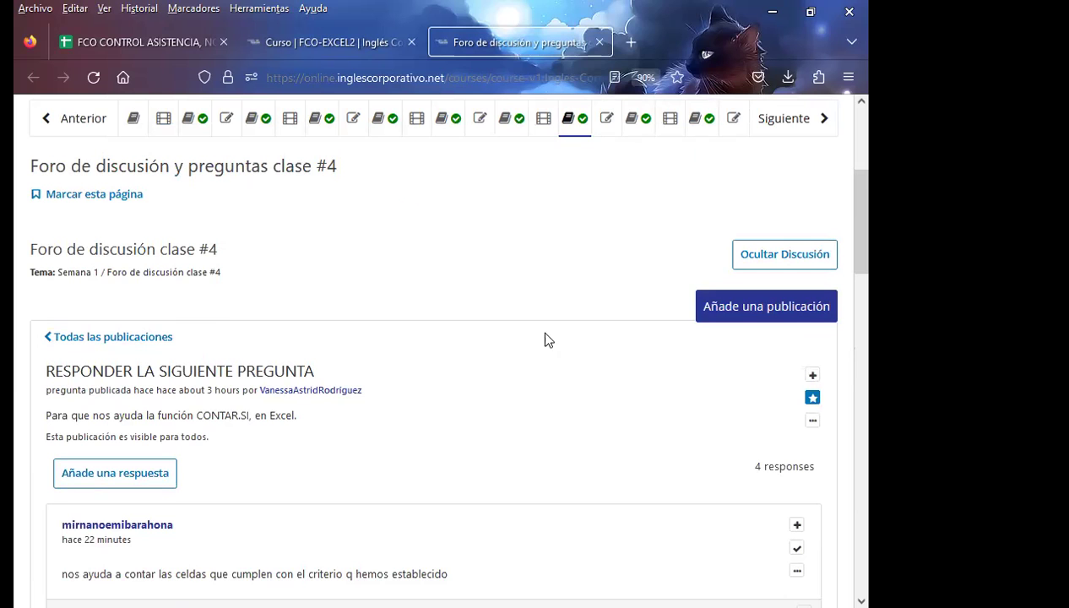
scroll(541, 355, down, 5)
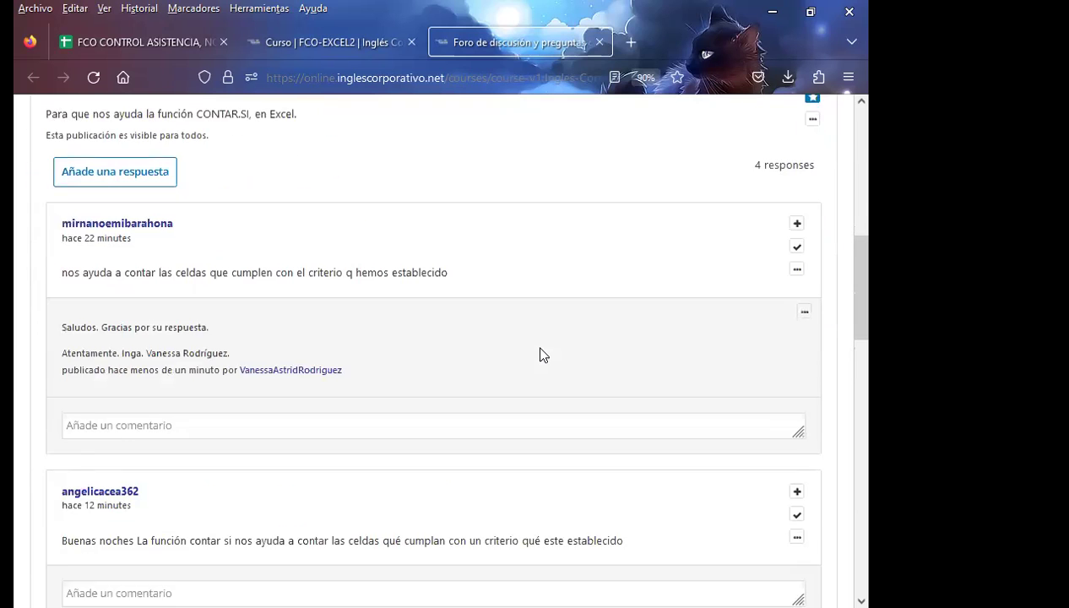
scroll(540, 355, up, 4)
scroll(591, 405, up, 4)
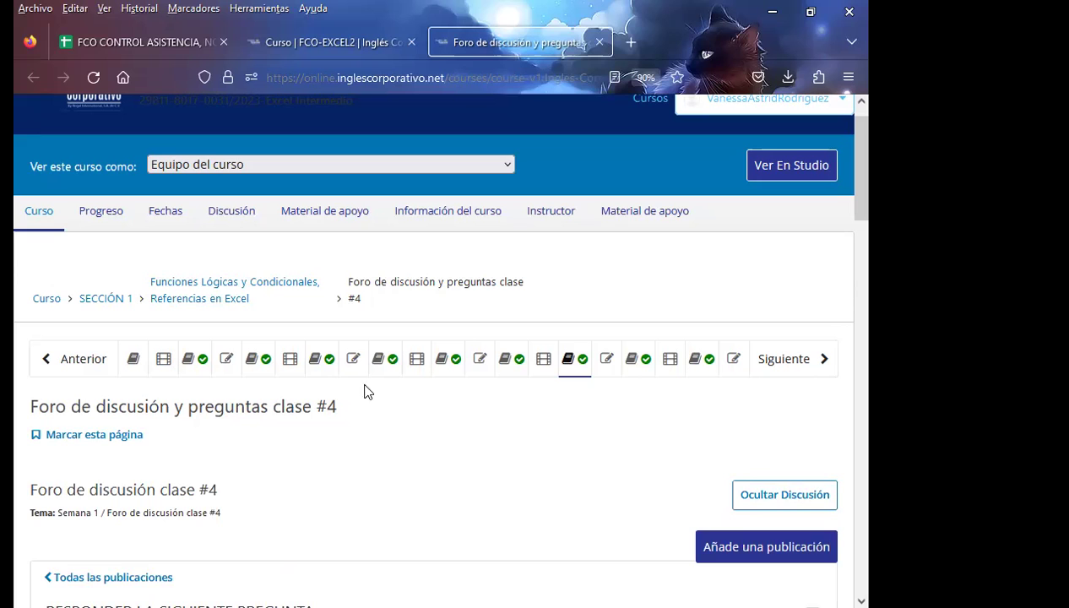
click(164, 49)
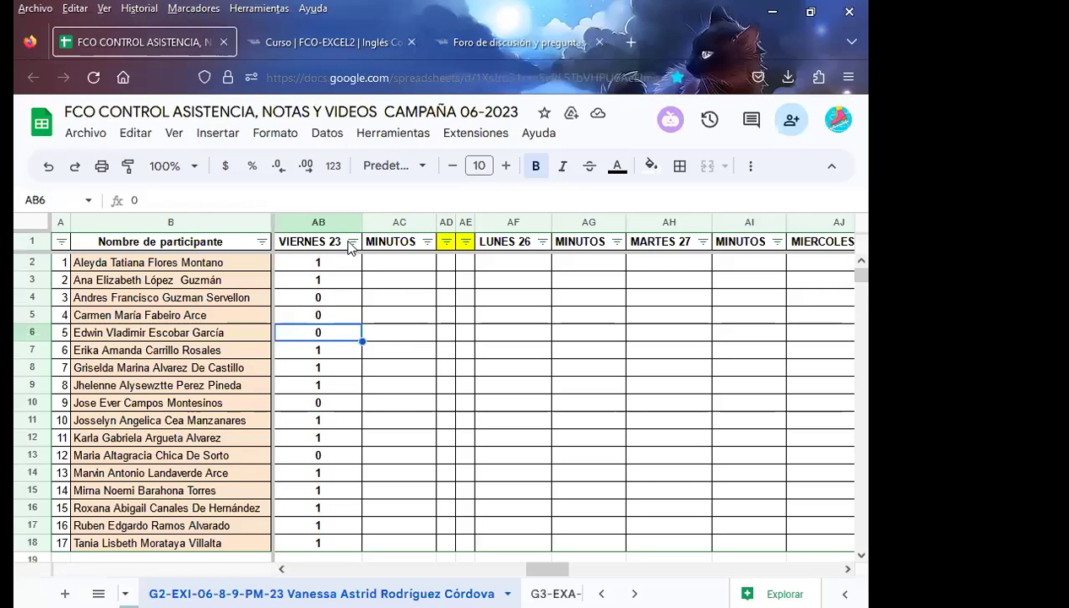
click(326, 302)
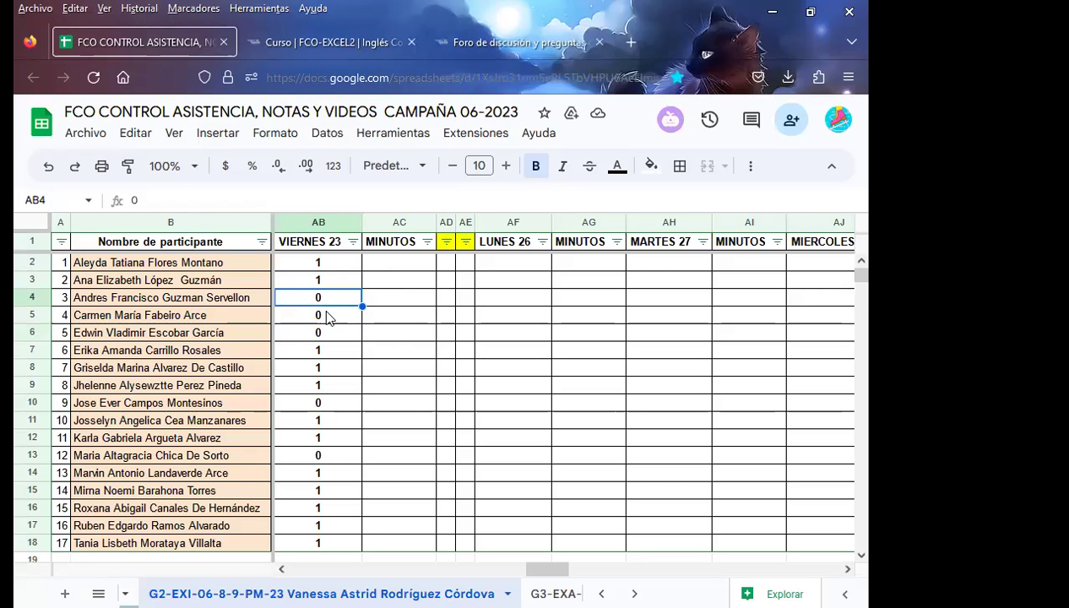
click(326, 316)
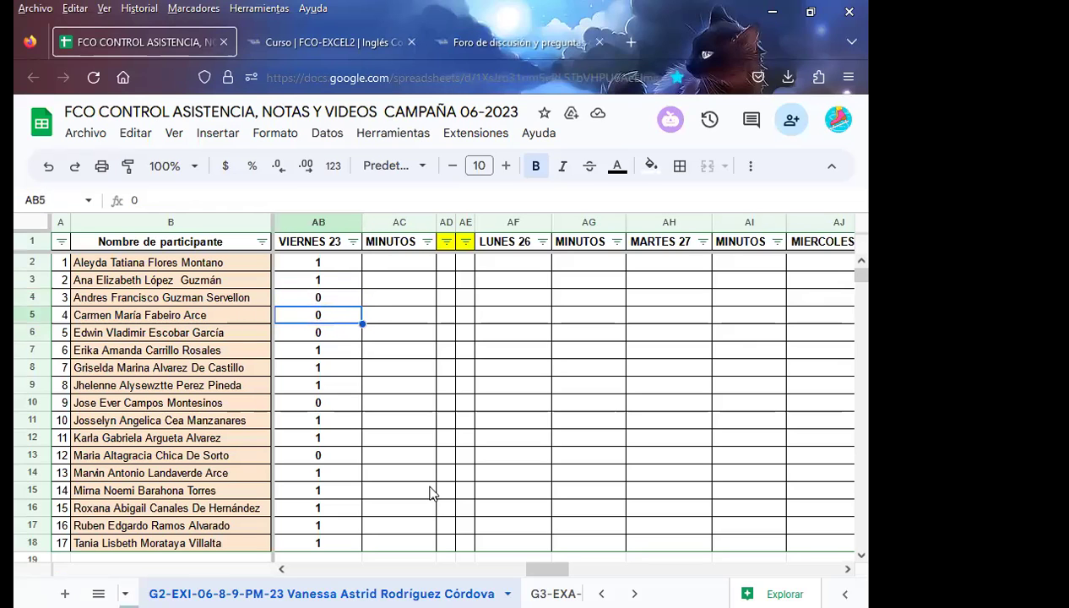